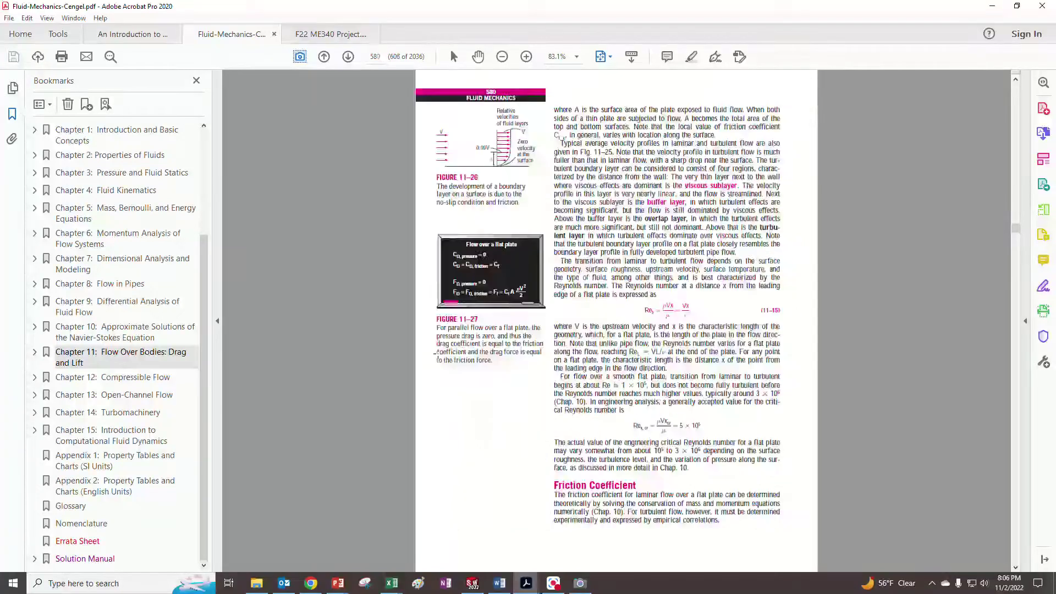
# Step: Find Figure 11-34, the drag coefficient chart for a smooth cylinder and sphere, in Chapter 11 and fit the page to the window width
pyautogui.scroll(-2, 438, 354)
pyautogui.scroll(10, 438, 354)
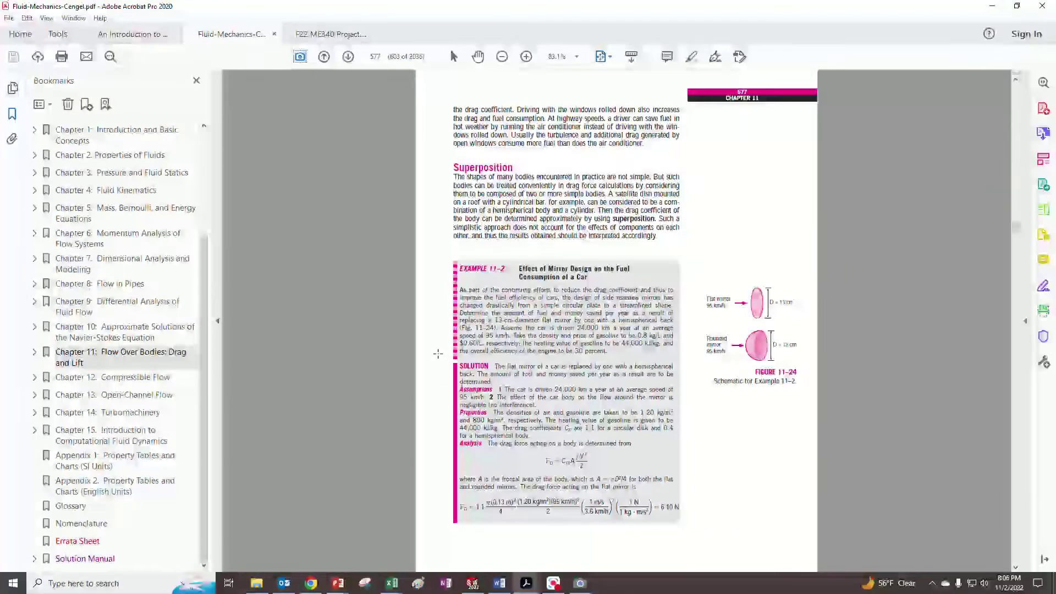
pyautogui.scroll(-13, 438, 353)
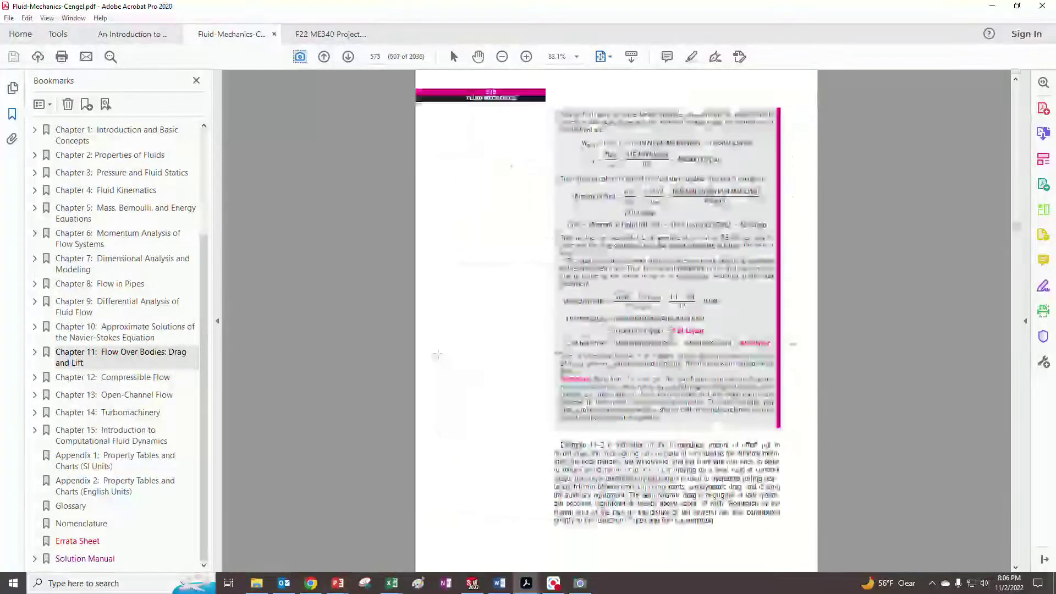
pyautogui.scroll(-2, 438, 354)
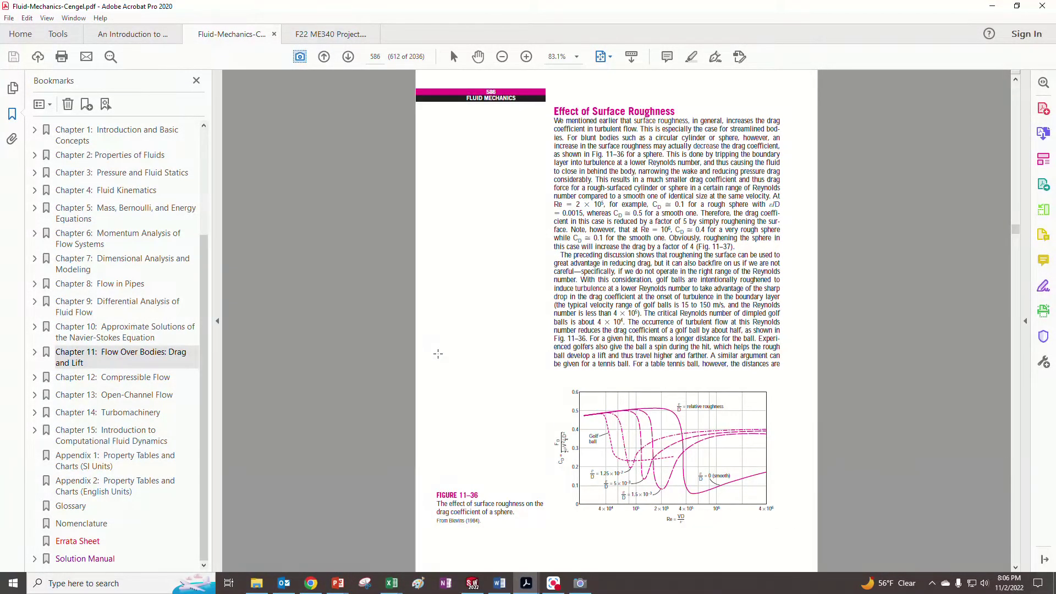
pyautogui.scroll(-2, 438, 354)
pyautogui.scroll(1, 438, 354)
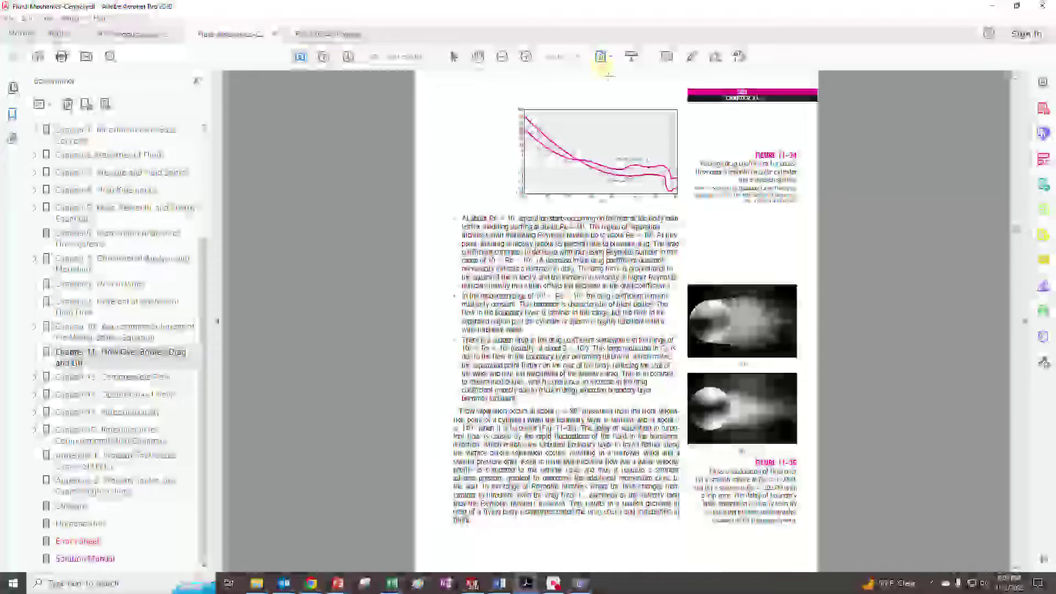
pyautogui.click(603, 56)
pyautogui.click(616, 76)
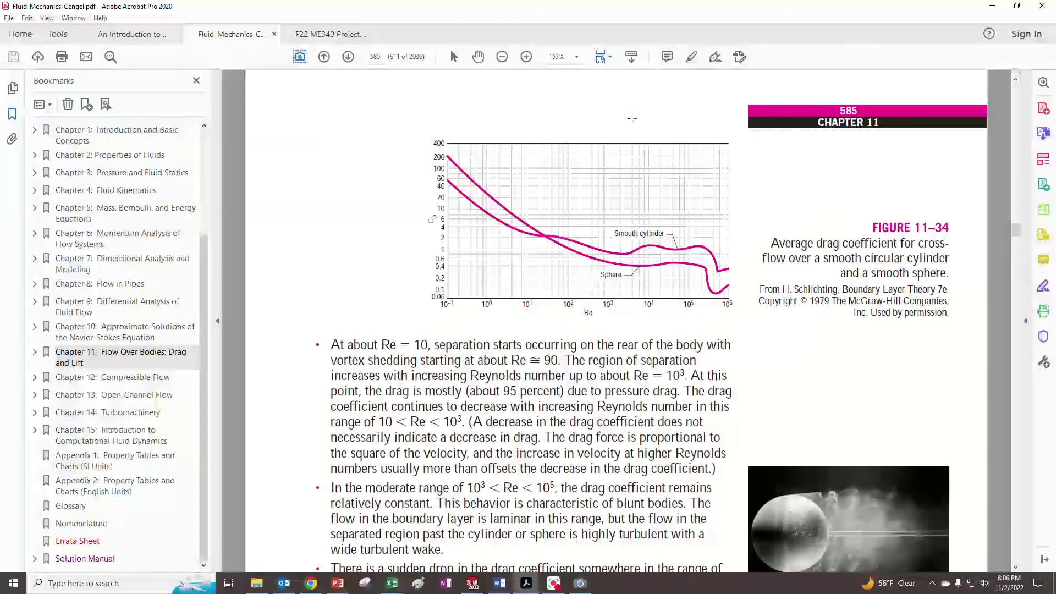
# Step: Switch to the F22 ME340 Project workbook in Excel and examine the D, ρ and μ block beside the drag chart on the Sphere sheet
pyautogui.moveTo(726, 7); pyautogui.dragTo(1055, 8)
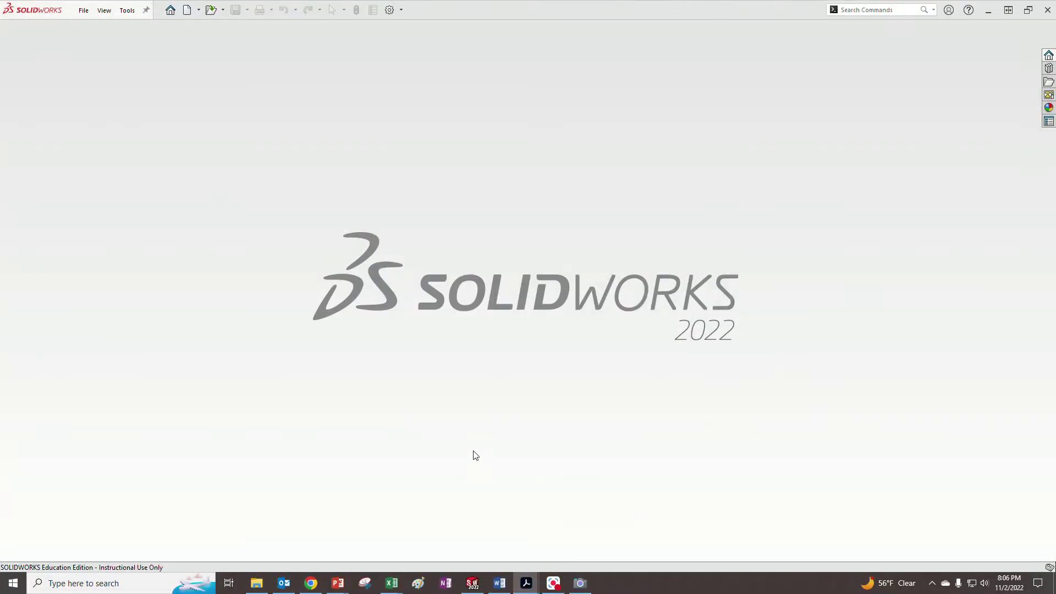
pyautogui.moveTo(394, 584)
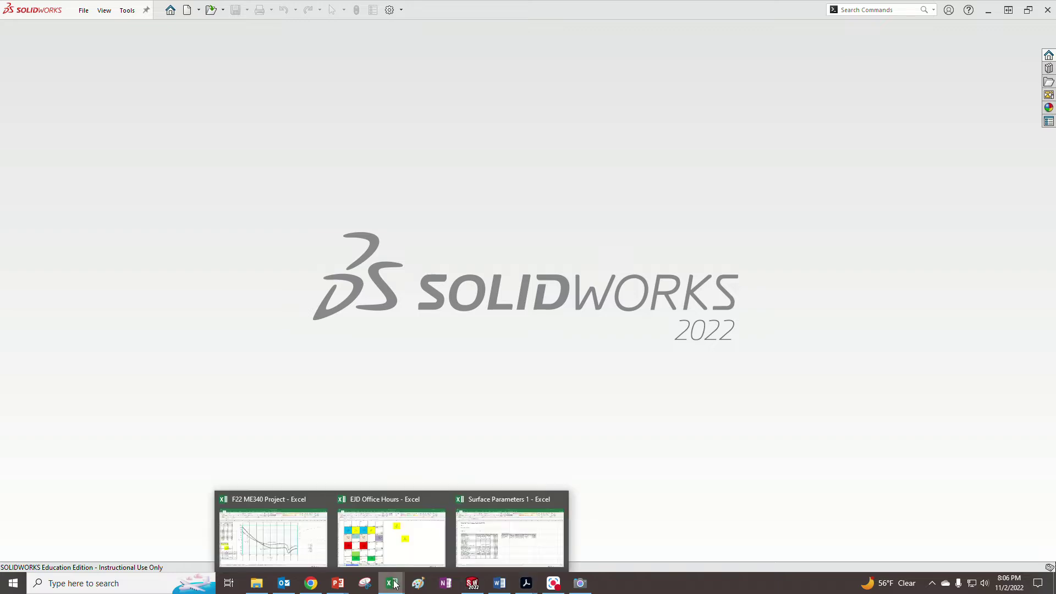
pyautogui.click(273, 534)
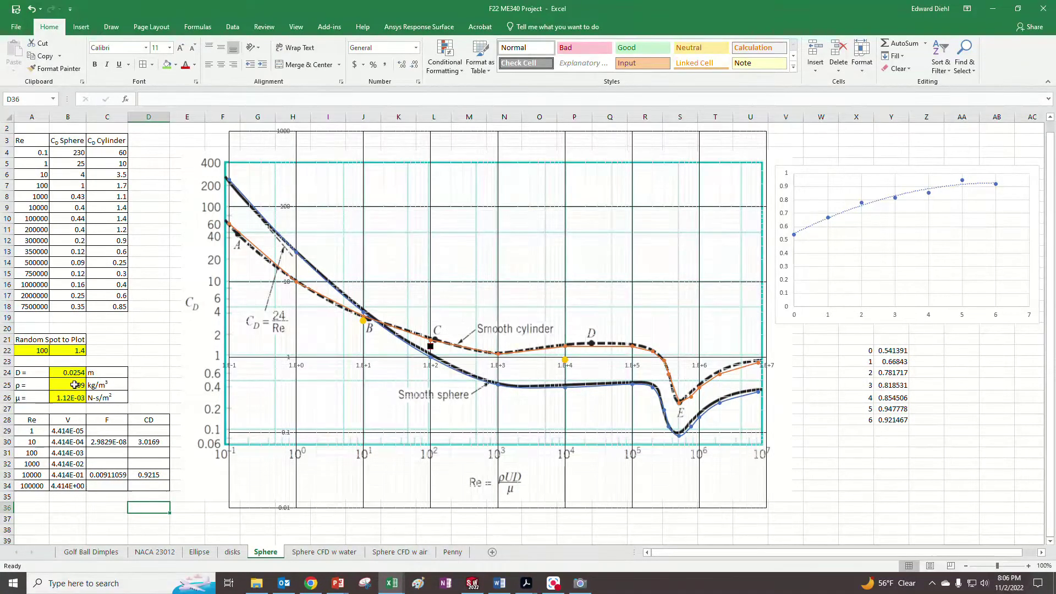
pyautogui.moveTo(33, 374); pyautogui.dragTo(121, 398)
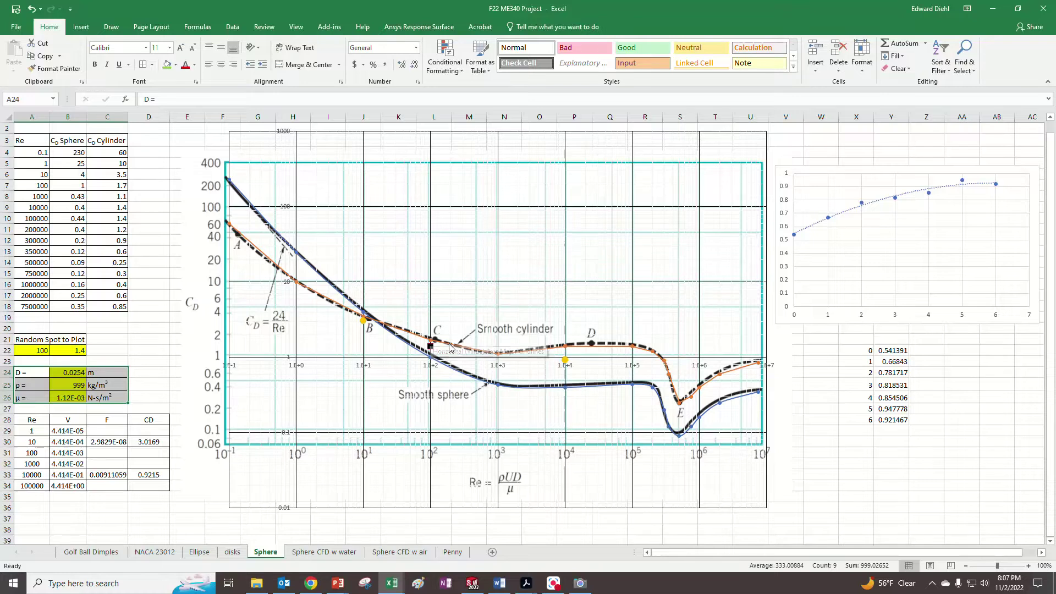
pyautogui.moveTo(500, 356)
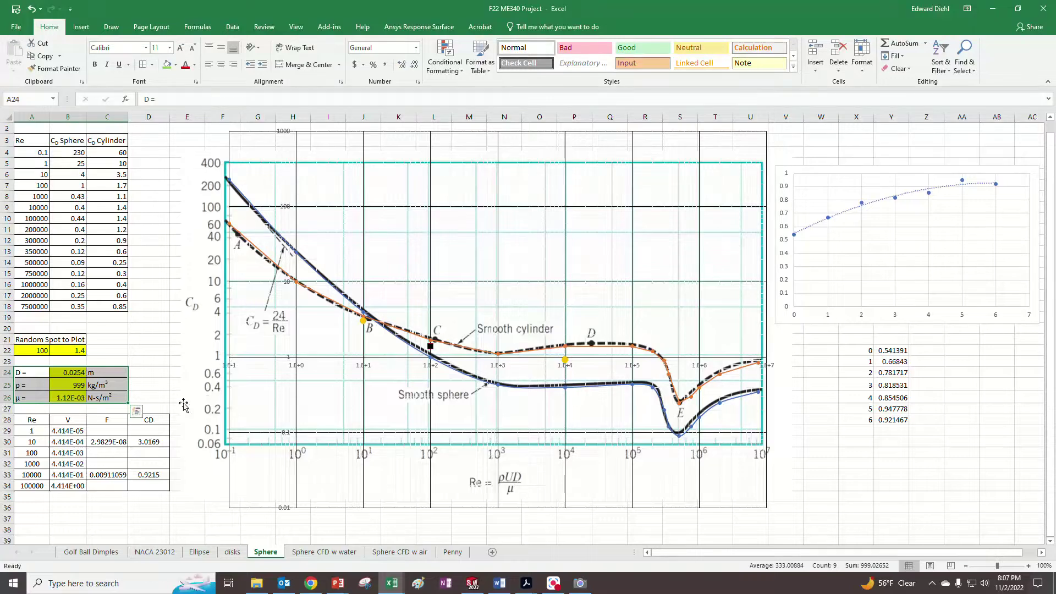
# Step: Check the diameter, density and viscosity inputs in cells B24 to B26 and their units
pyautogui.click(74, 375)
pyautogui.moveTo(98, 372); pyautogui.dragTo(104, 397)
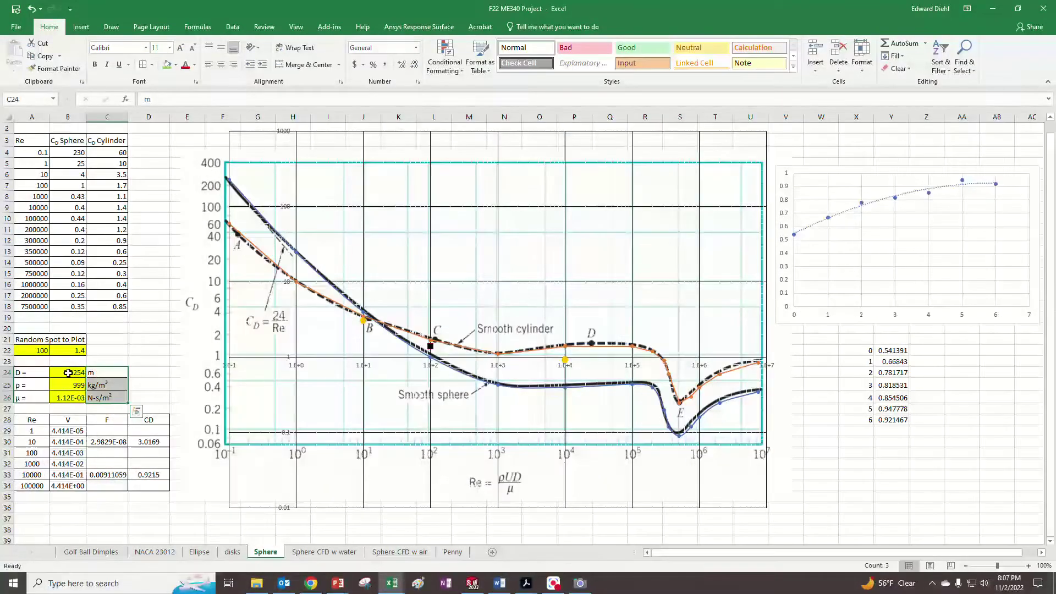
pyautogui.click(68, 373)
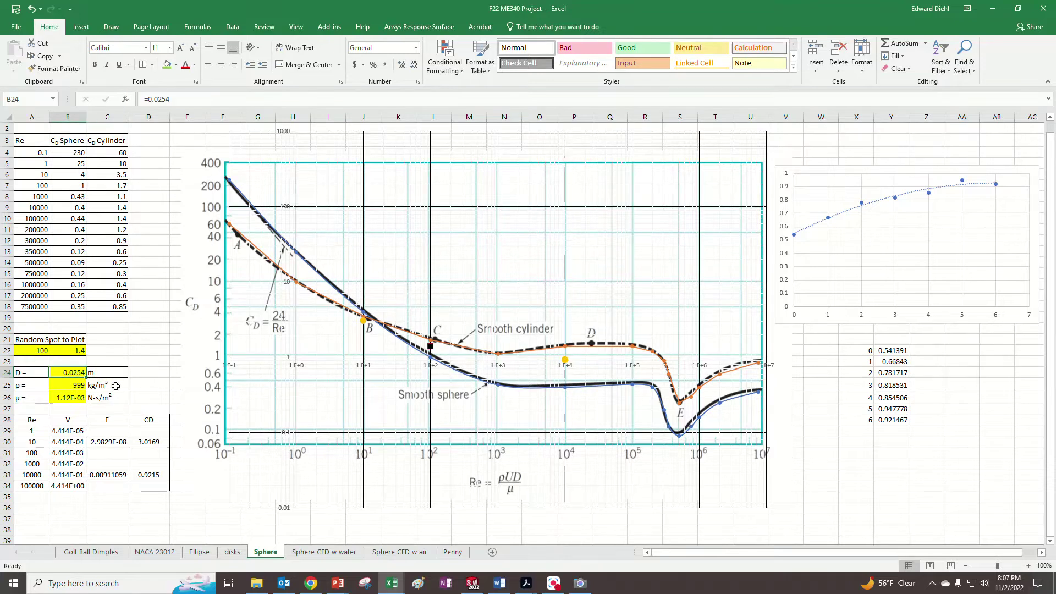
pyautogui.click(63, 385)
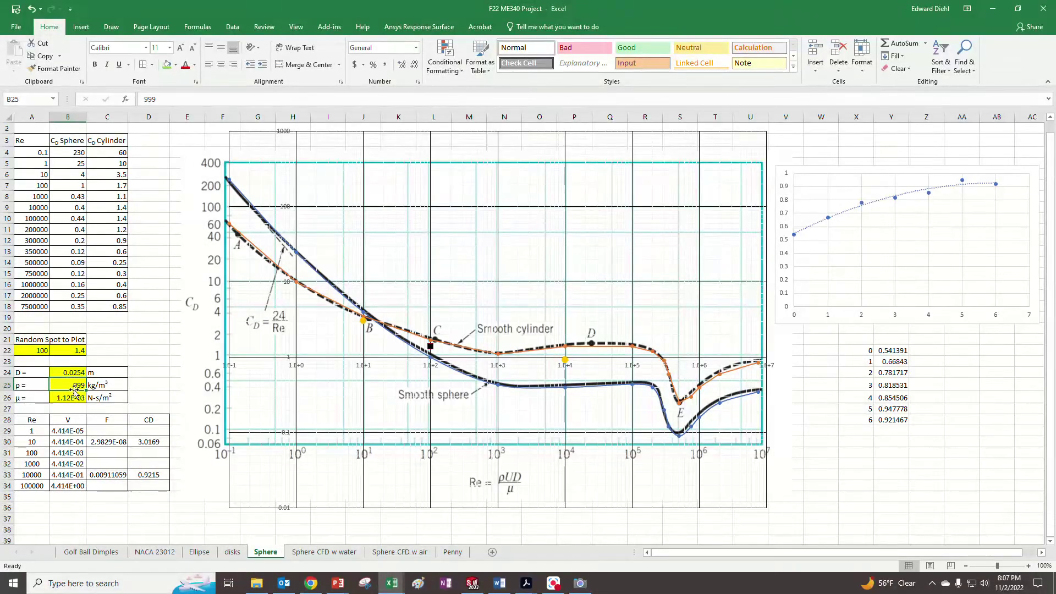
pyautogui.click(72, 400)
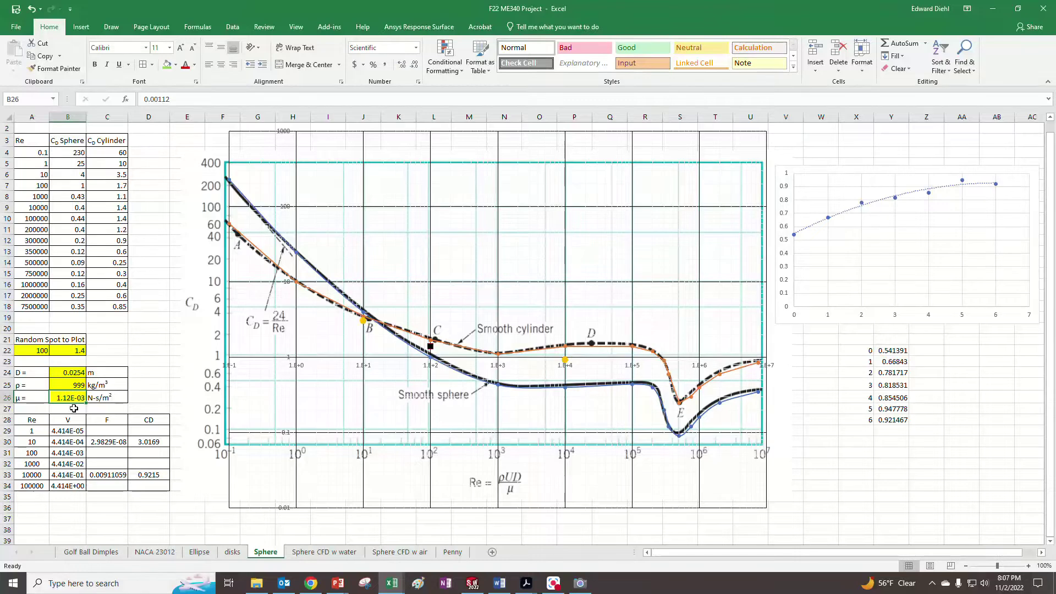
pyautogui.moveTo(68, 373); pyautogui.dragTo(68, 397)
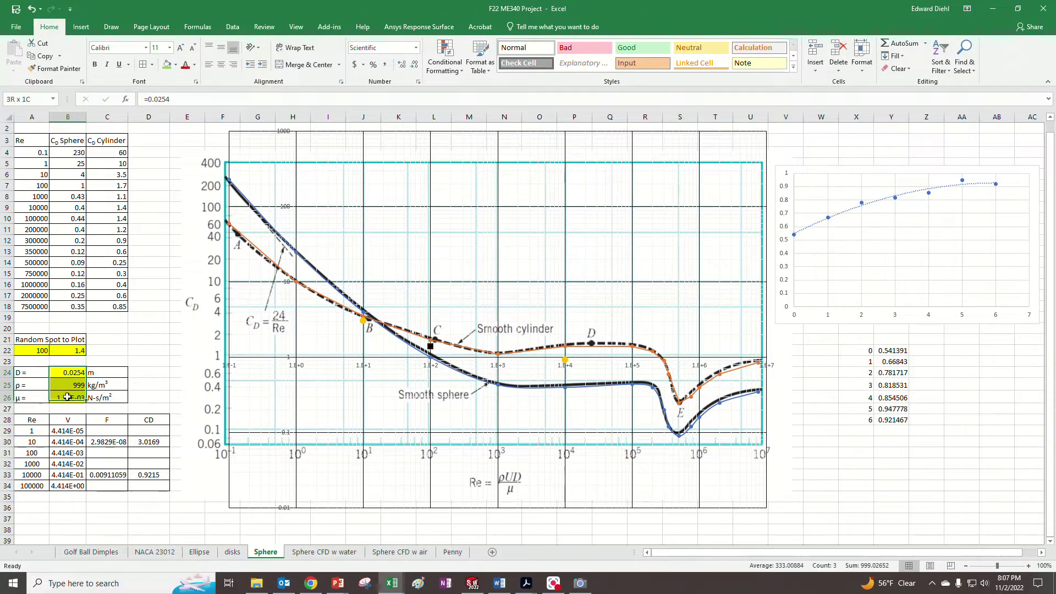
# Step: Format the velocity cell B32 for Re 1000 as a Number with five decimal places
pyautogui.click(32, 462)
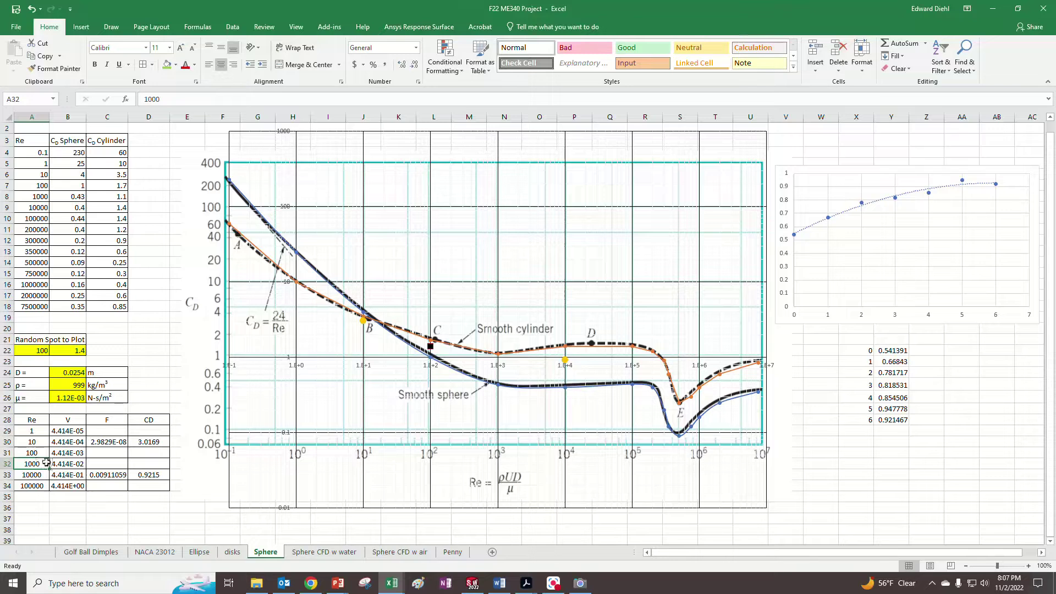
pyautogui.click(63, 467)
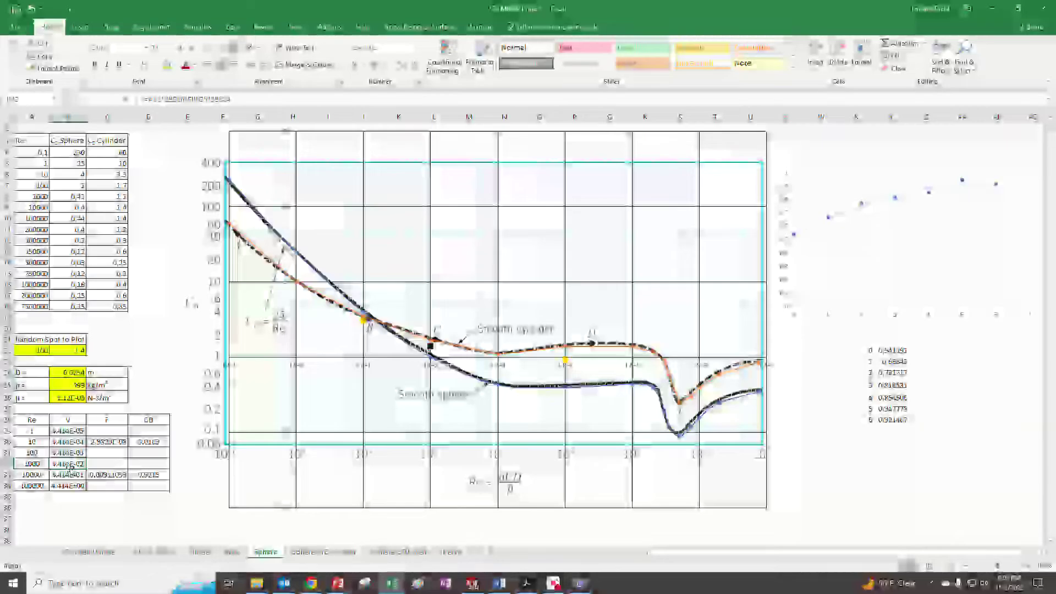
pyautogui.click(418, 81)
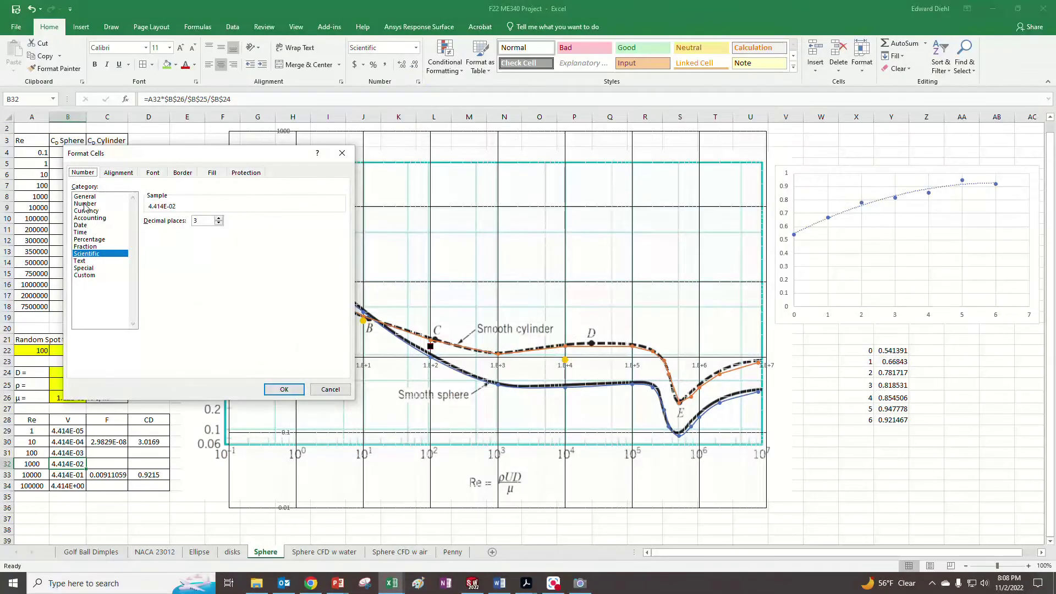
pyautogui.click(86, 205)
pyautogui.click(283, 389)
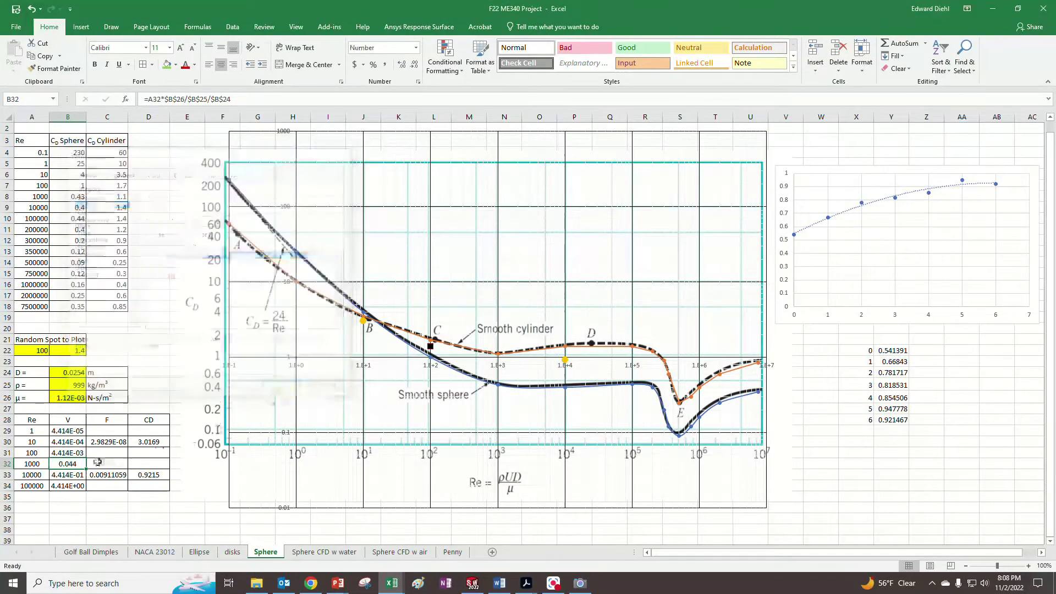
pyautogui.click(403, 68)
pyautogui.click(403, 68)
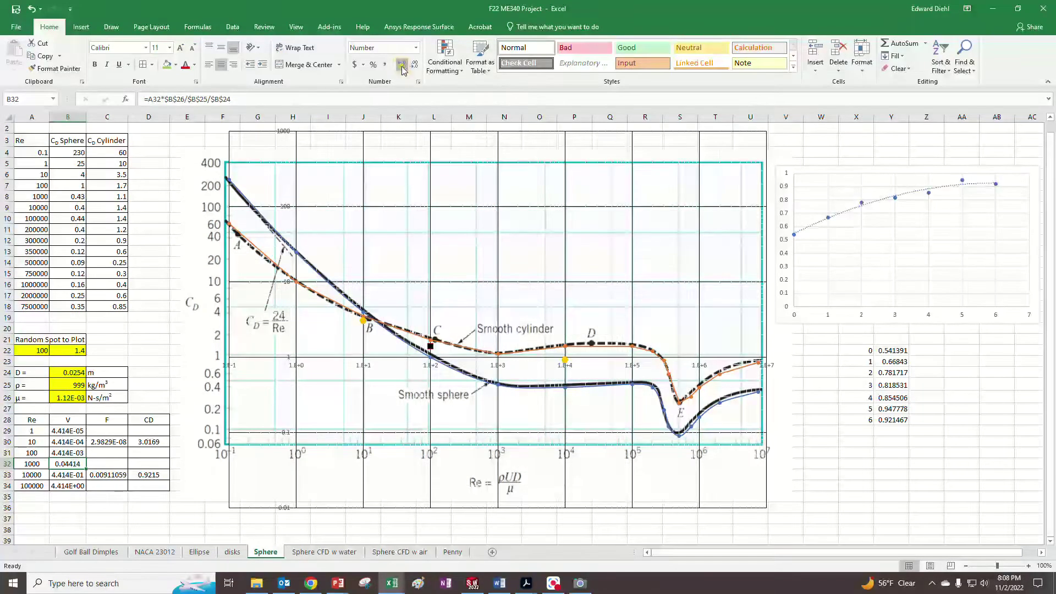
pyautogui.press('Down')
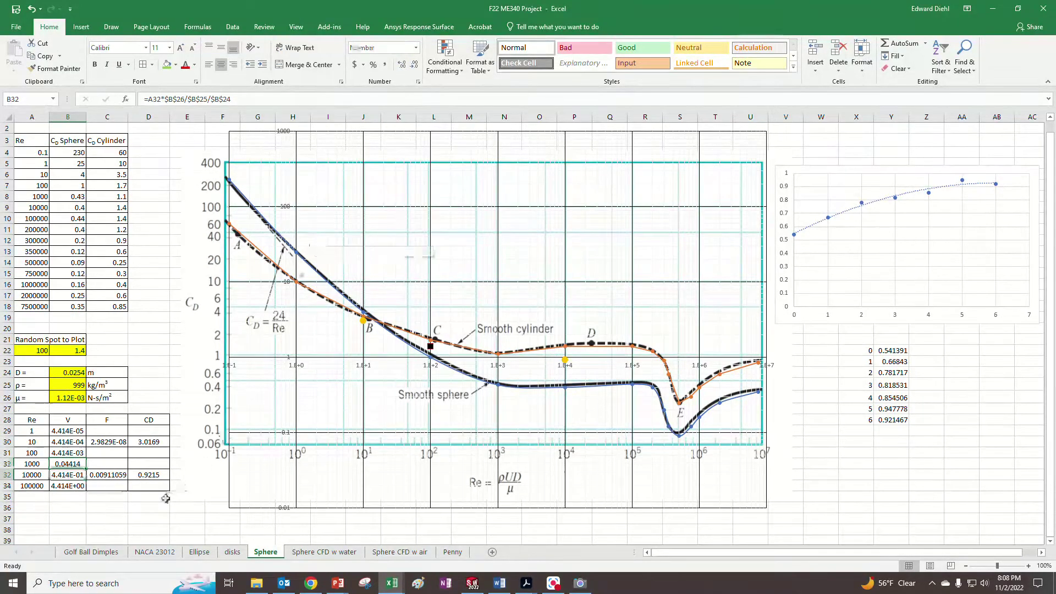
# Step: Switch to SOLIDWORKS, create a new part and set its unit system to MMGS (millimeter, gram, second)
pyautogui.click(478, 583)
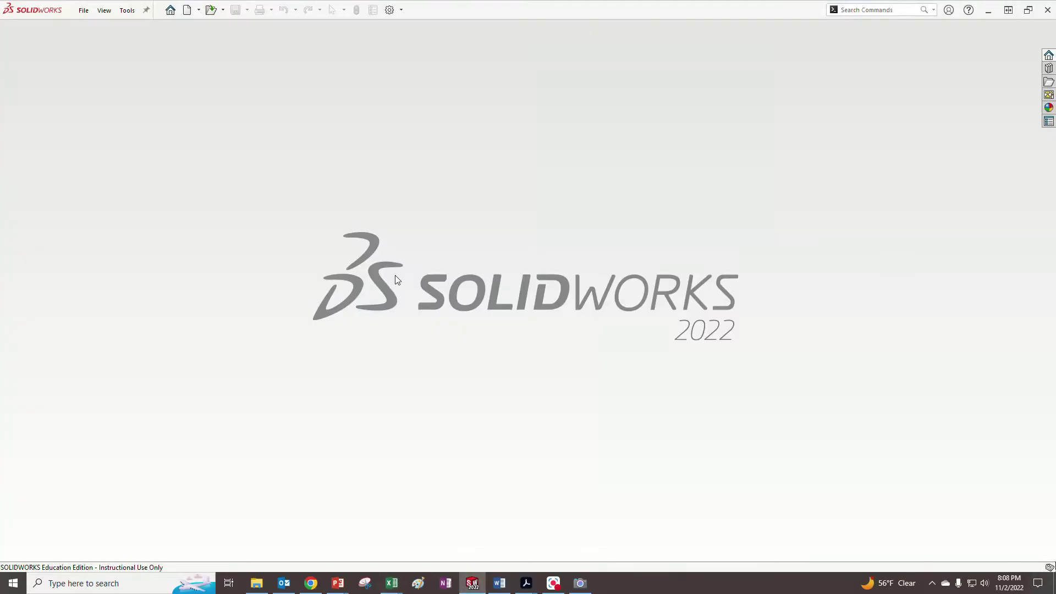
pyautogui.click(83, 10)
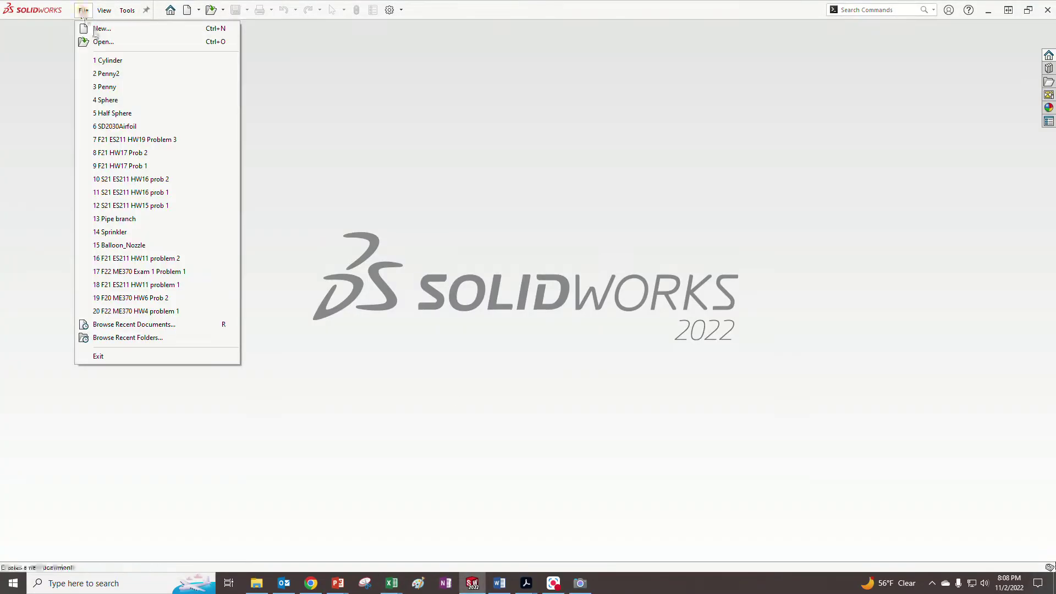
pyautogui.click(99, 26)
pyautogui.click(432, 331)
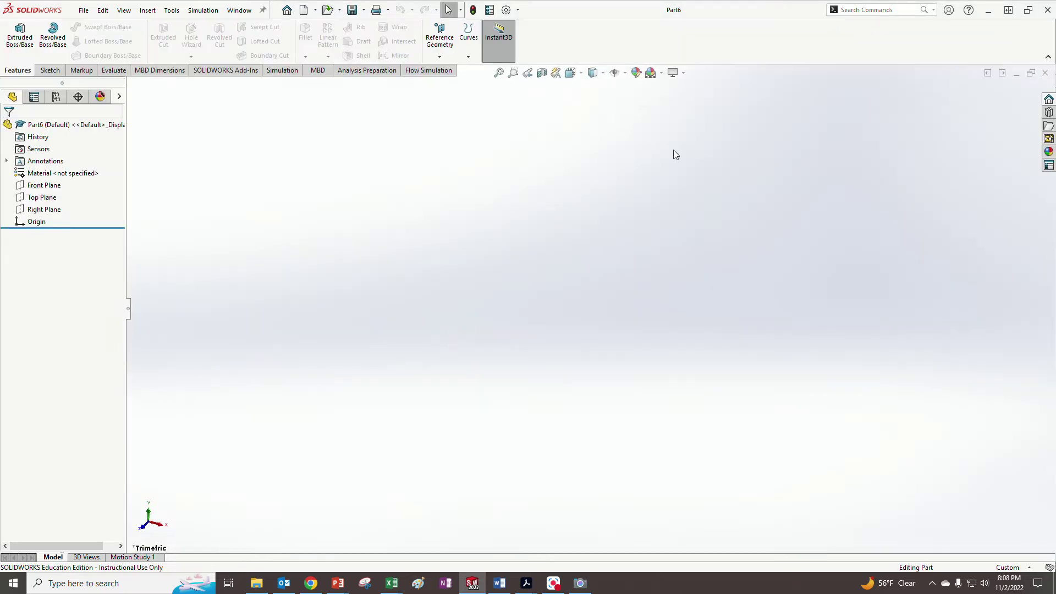
pyautogui.click(1010, 568)
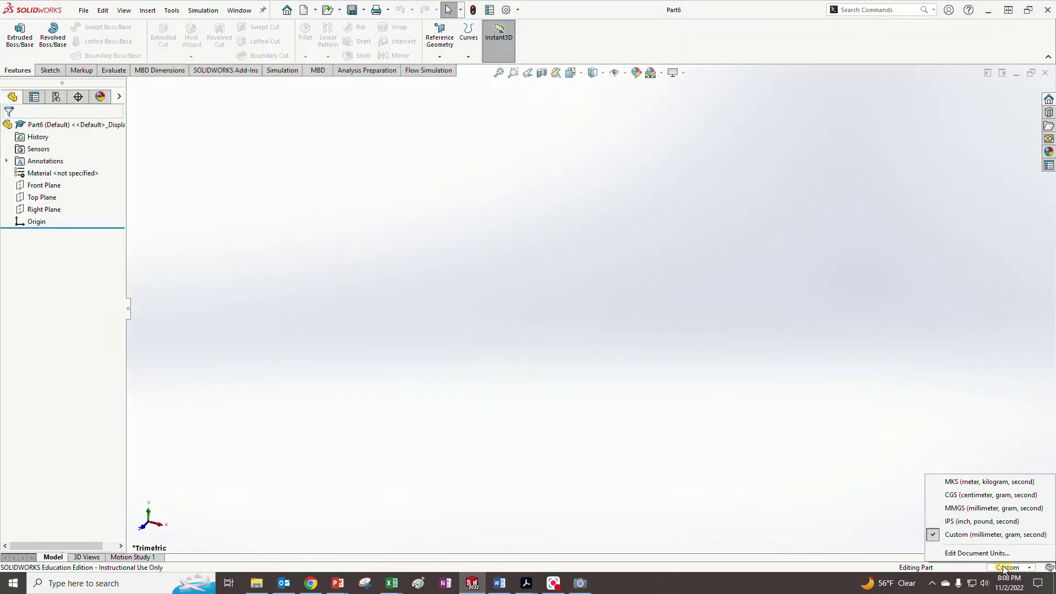
pyautogui.click(972, 509)
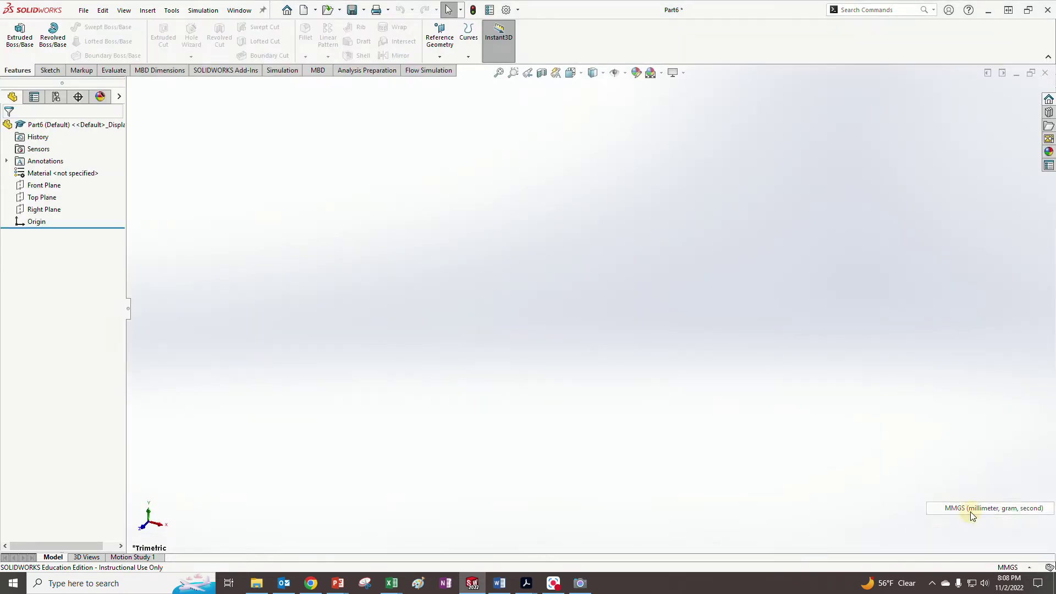
# Step: Apply the Plain White scene as the part's background
pyautogui.click(662, 74)
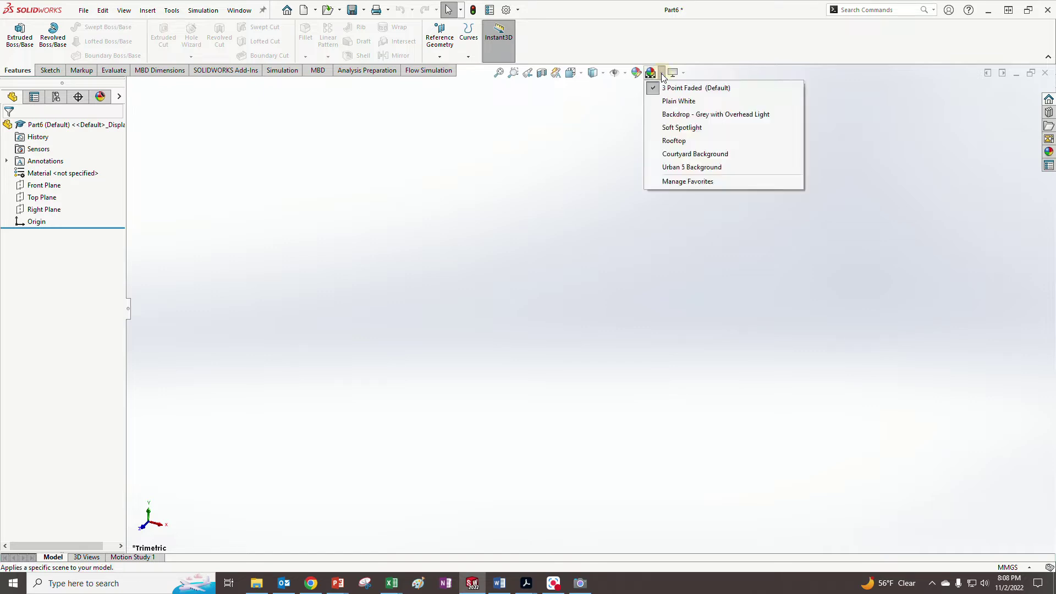
pyautogui.click(670, 104)
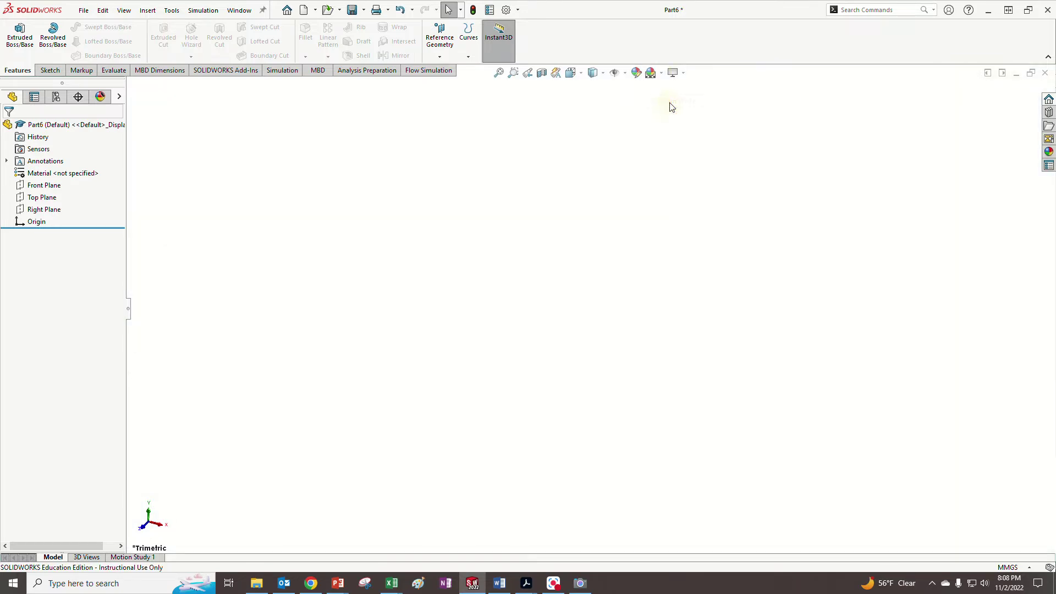
pyautogui.click(661, 74)
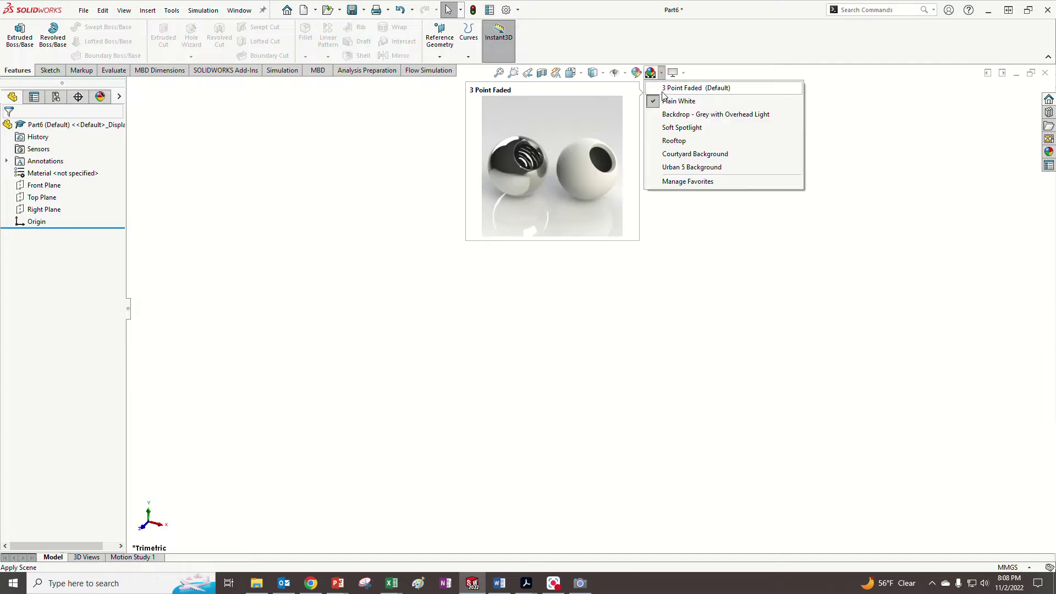
pyautogui.click(302, 189)
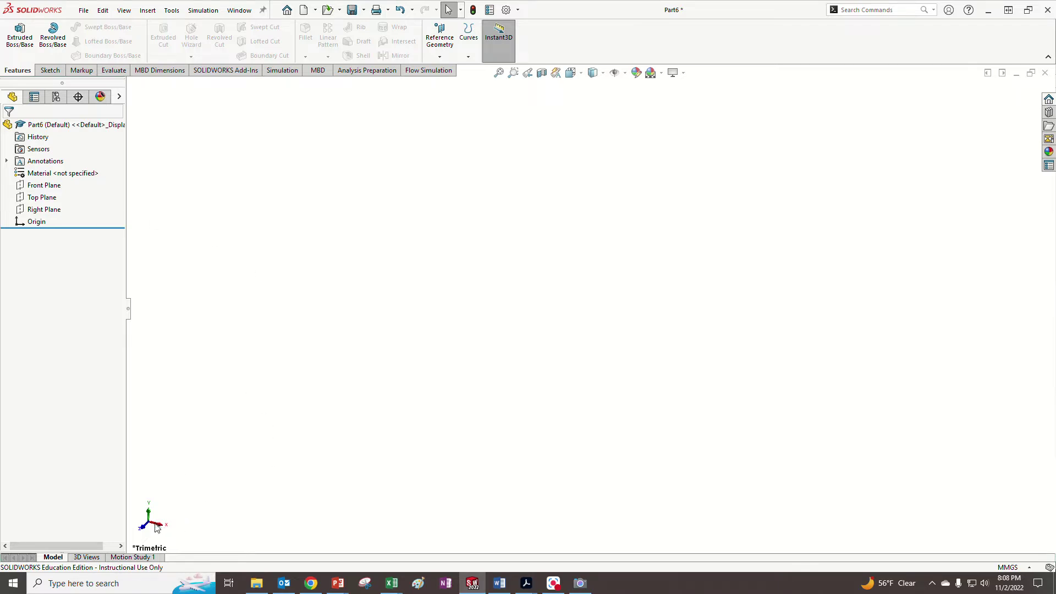
# Step: Sketch a circle of about 45 mm radius on the Front Plane, centred on the origin
pyautogui.click(43, 209)
pyautogui.moveTo(298, 361); pyautogui.dragTo(337, 352, button='middle')
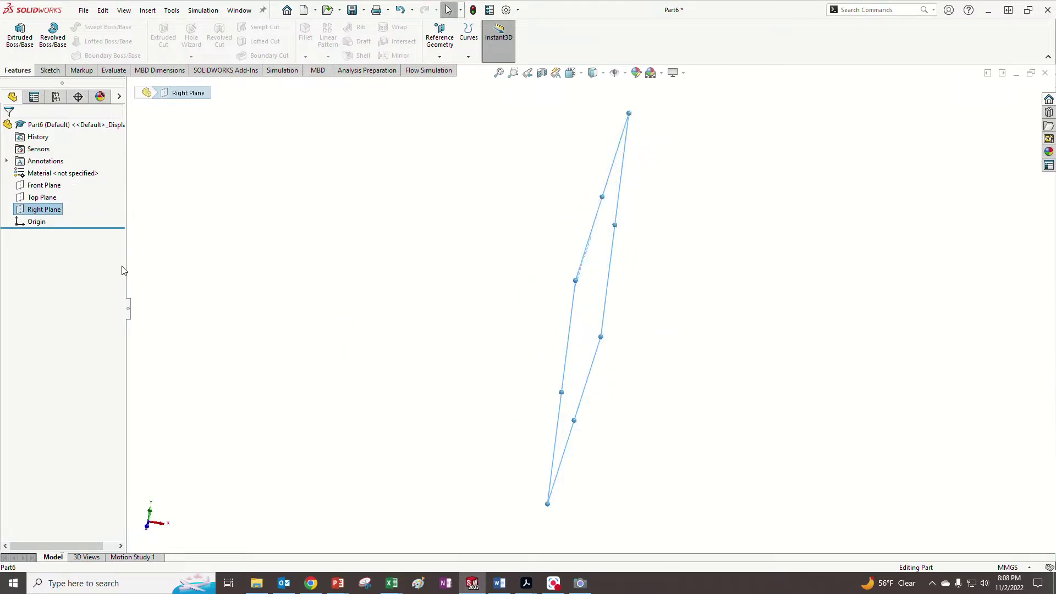
pyautogui.click(44, 186)
pyautogui.moveTo(255, 358)
pyautogui.mouseDown(button='middle')
pyautogui.moveTo(269, 347)
pyautogui.moveTo(275, 358)
pyautogui.mouseUp(button='middle')
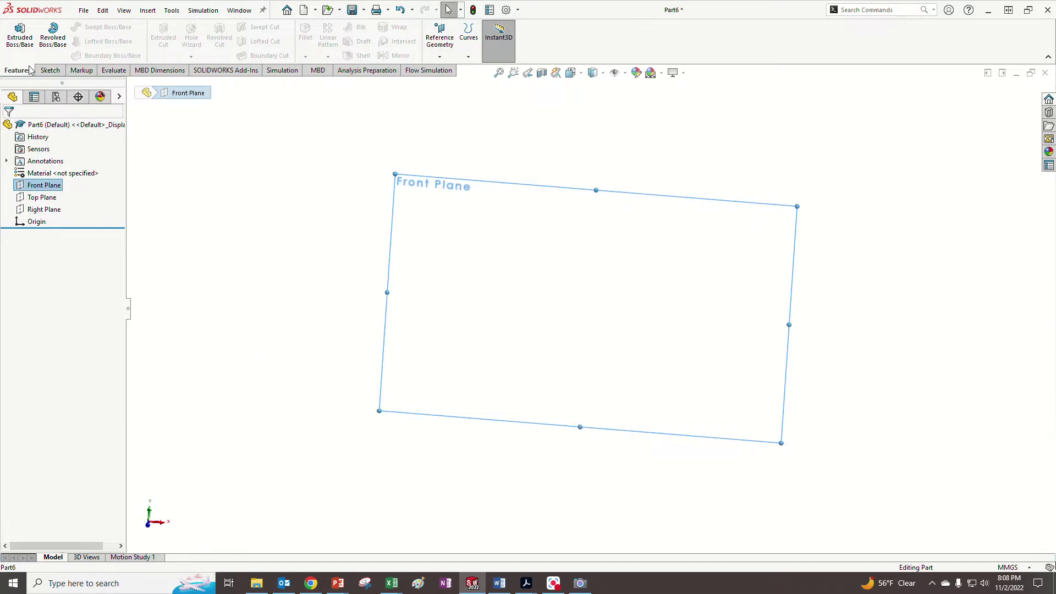
pyautogui.click(49, 70)
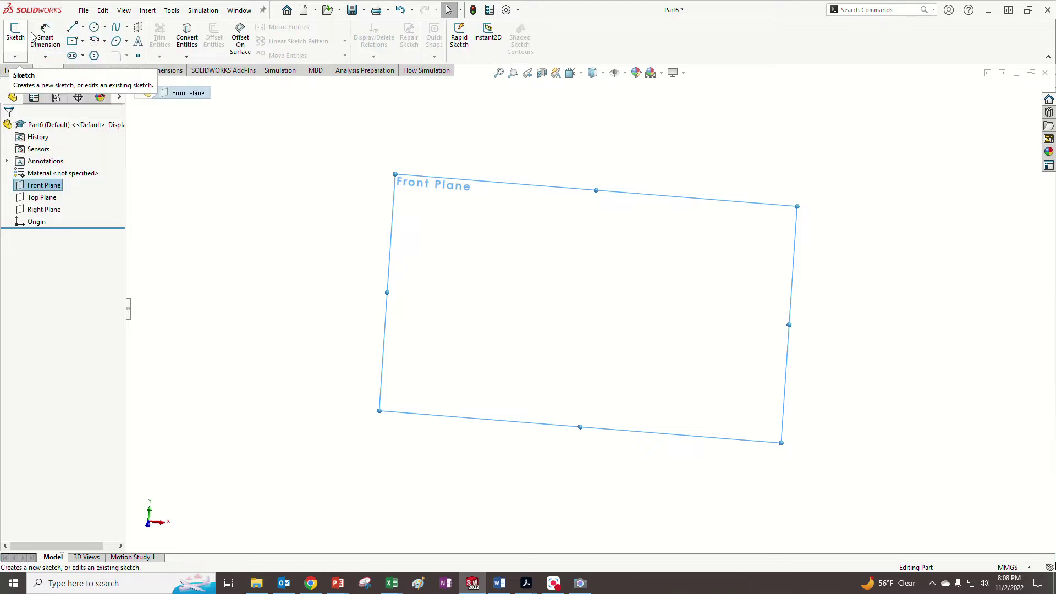
pyautogui.click(94, 26)
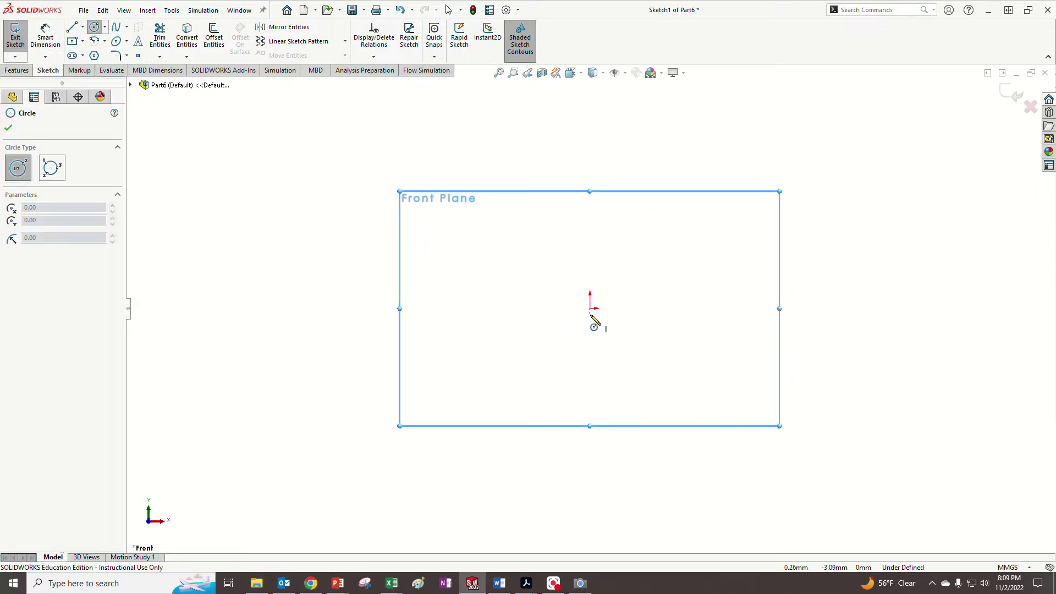
pyautogui.click(590, 307)
pyautogui.click(677, 267)
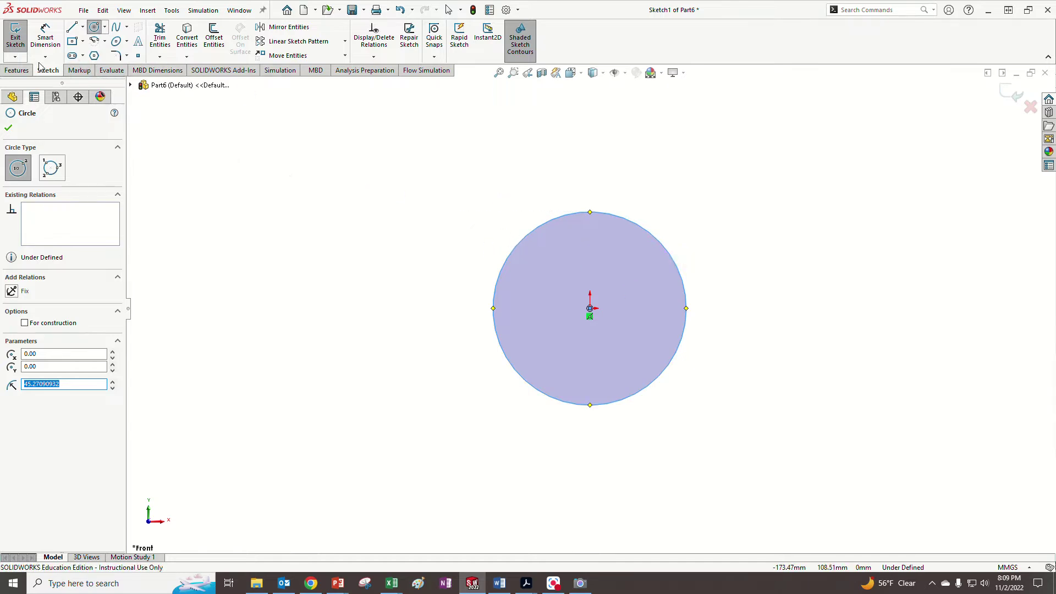
# Step: Dimension the circle's diameter to 25.4 mm and finish the sketch
pyautogui.click(46, 34)
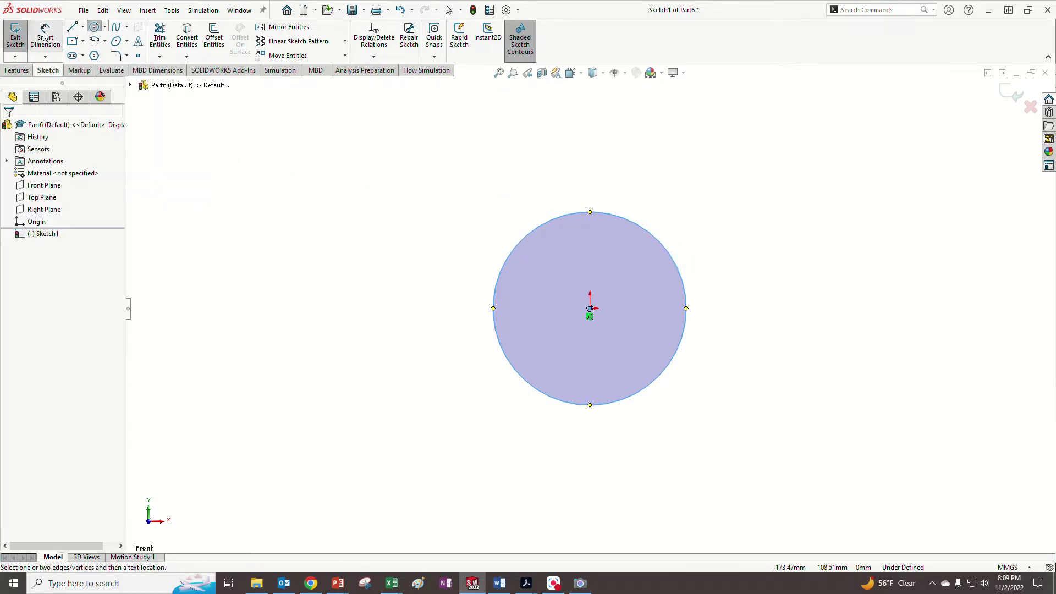
pyautogui.click(639, 223)
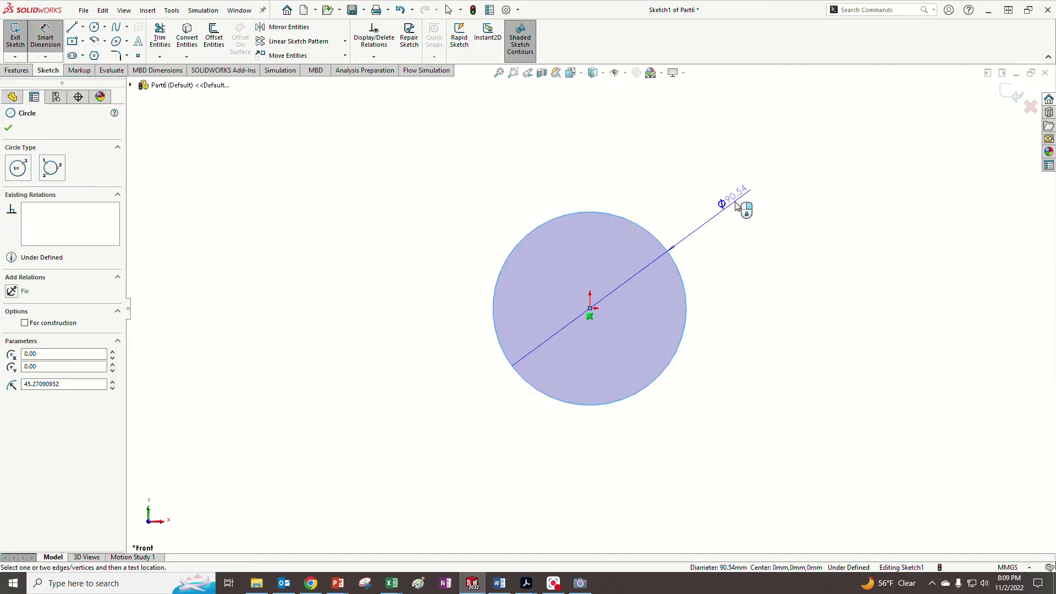
pyautogui.click(737, 205)
pyautogui.write('25.4')
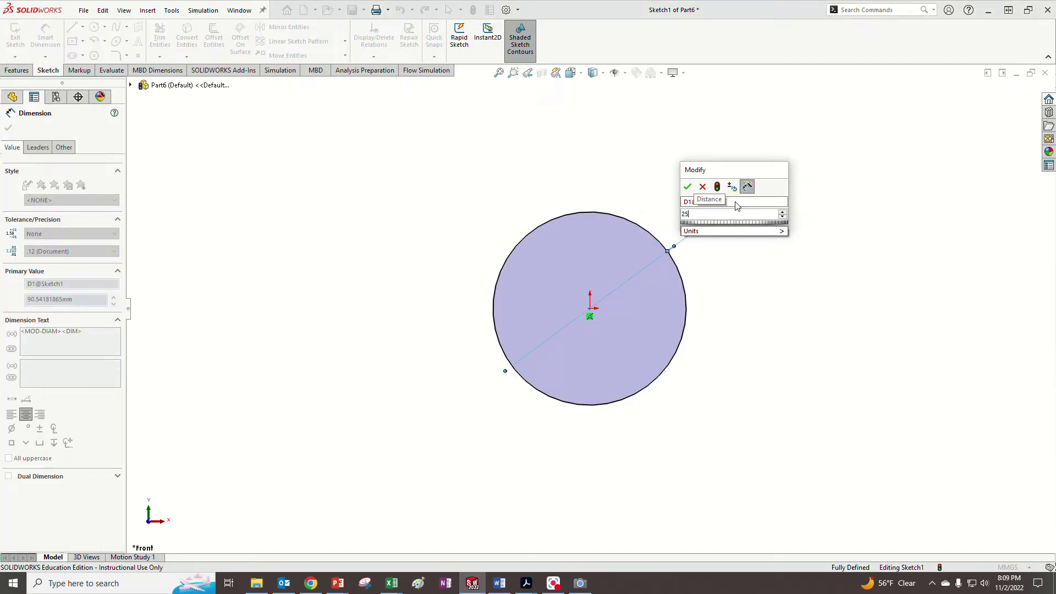
pyautogui.press('Return')
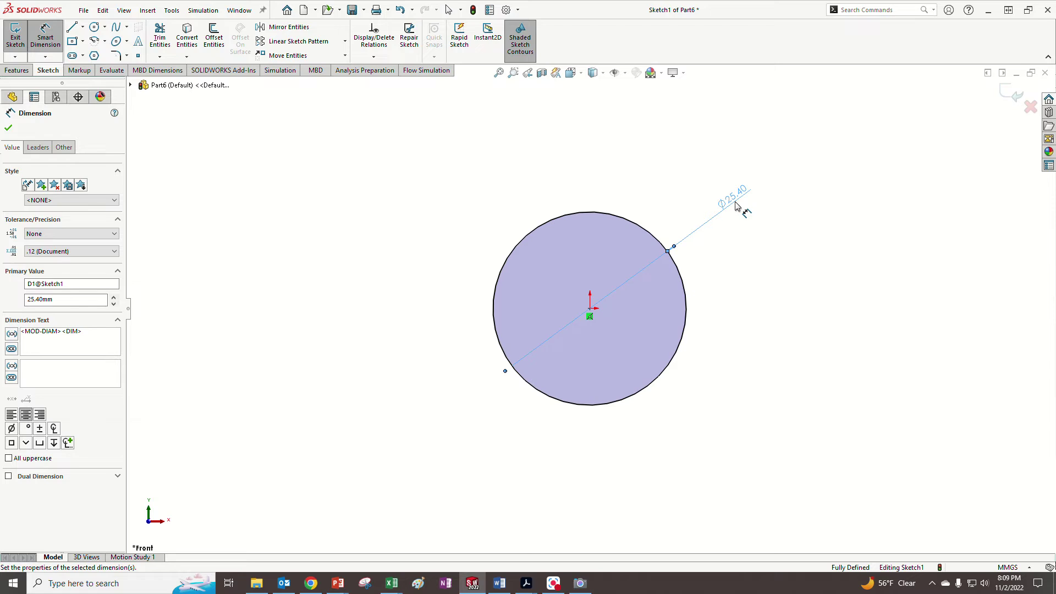
pyautogui.click(1013, 95)
# Step: Extrude the circle into a solid cylinder, Blind 10 mm in both directions from the sketch plane
pyautogui.click(17, 70)
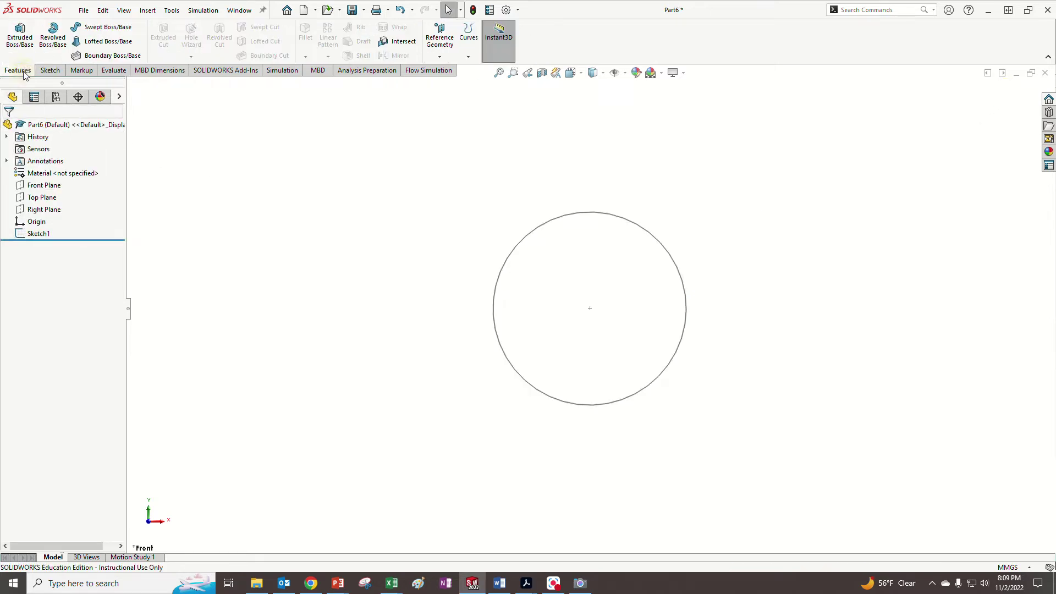
pyautogui.click(19, 34)
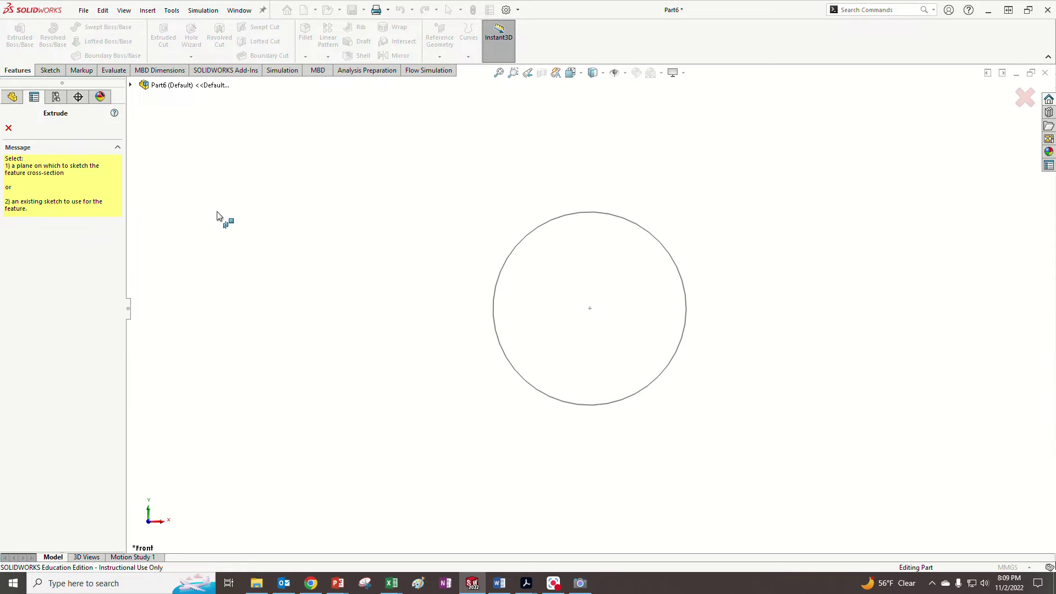
pyautogui.click(527, 240)
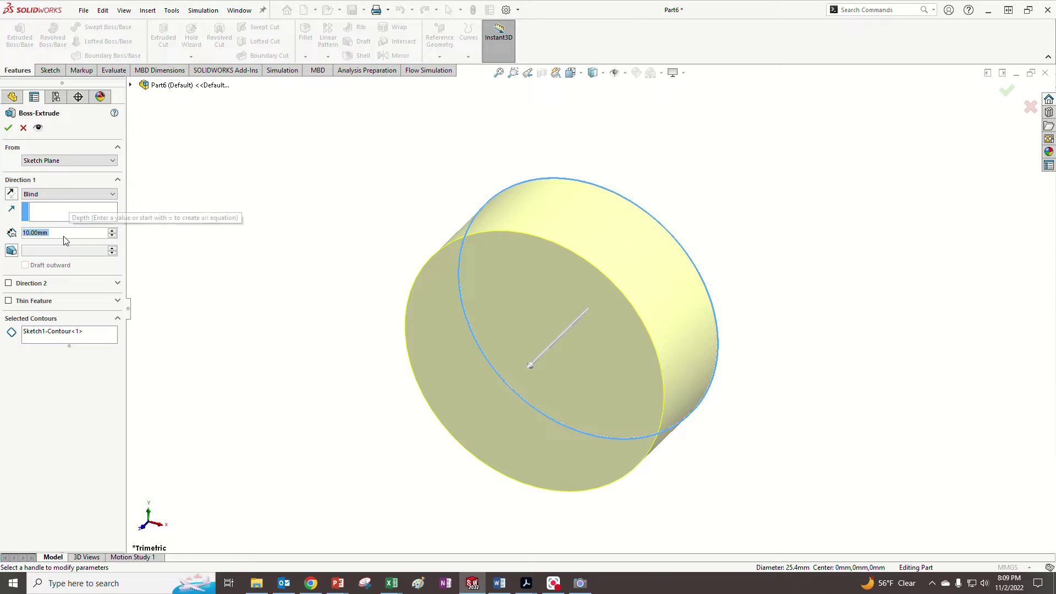
pyautogui.click(8, 284)
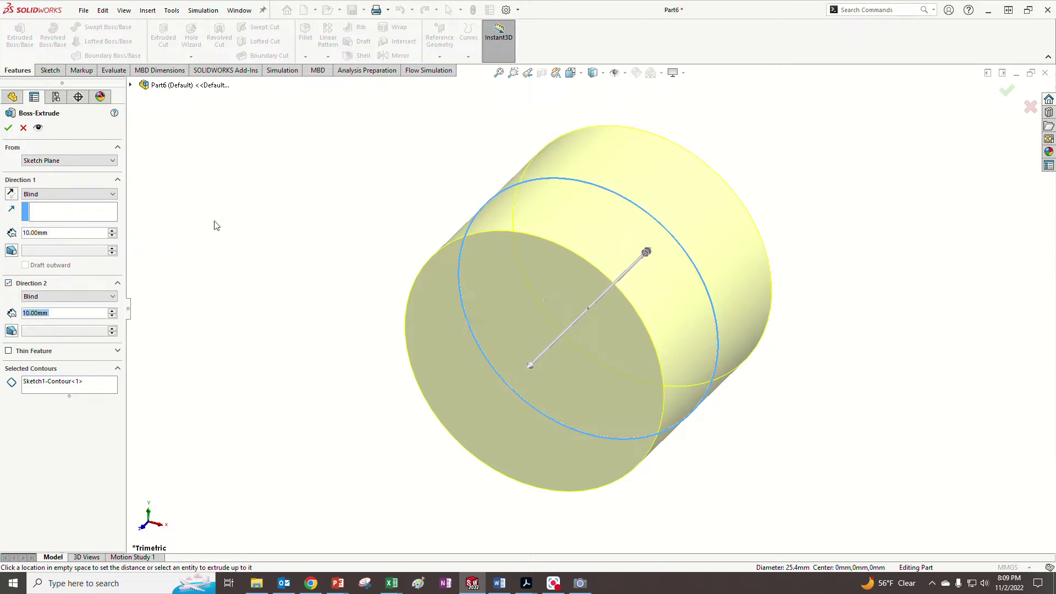
pyautogui.click(8, 128)
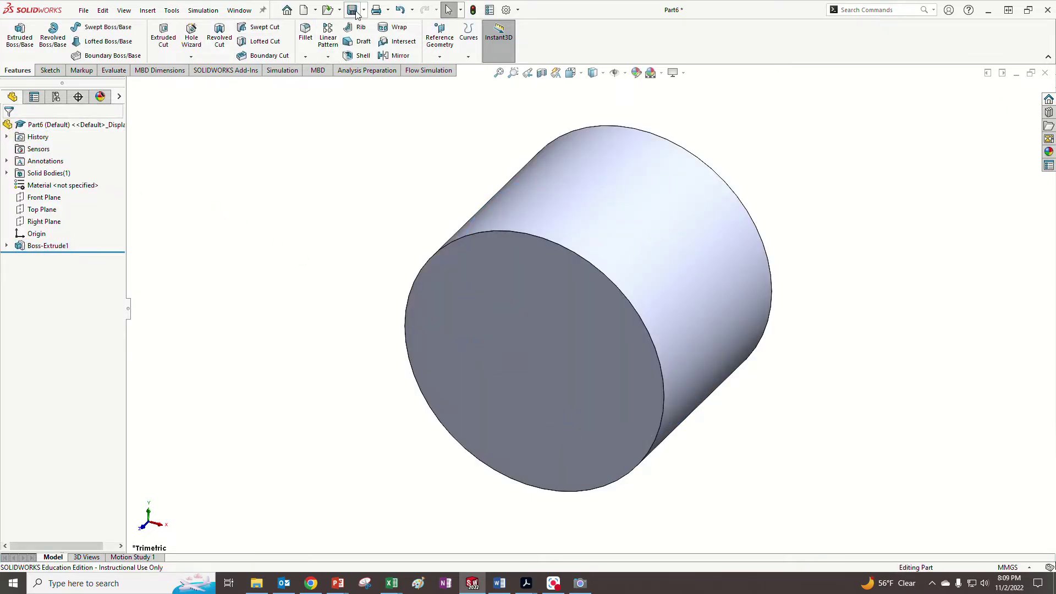
# Step: Capture an image of the cylinder in the graphics view, switch to Word and paste it into the blank document
pyautogui.scroll(3, 745, 361)
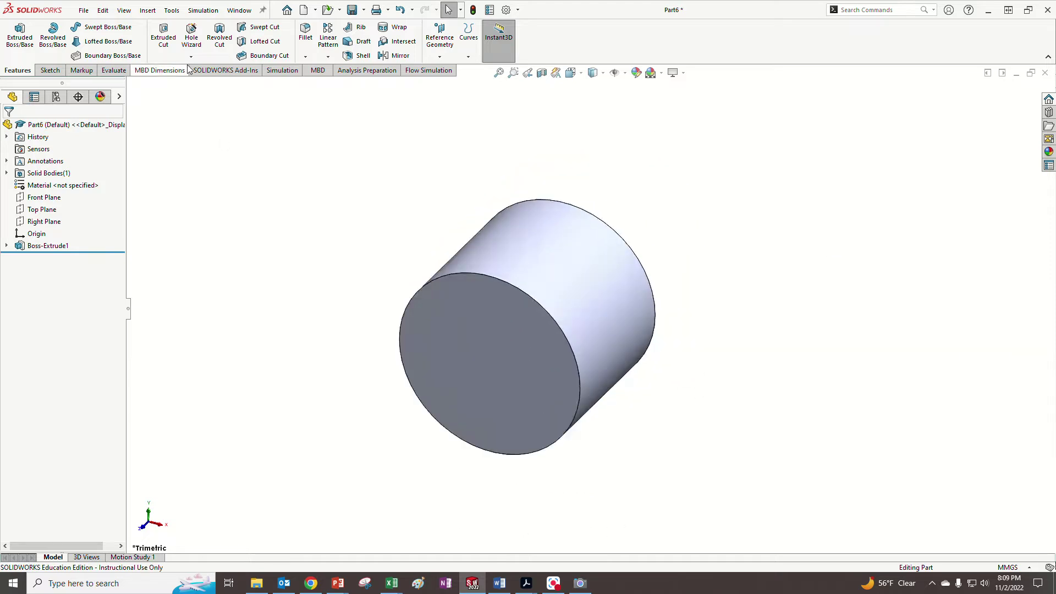
pyautogui.click(107, 12)
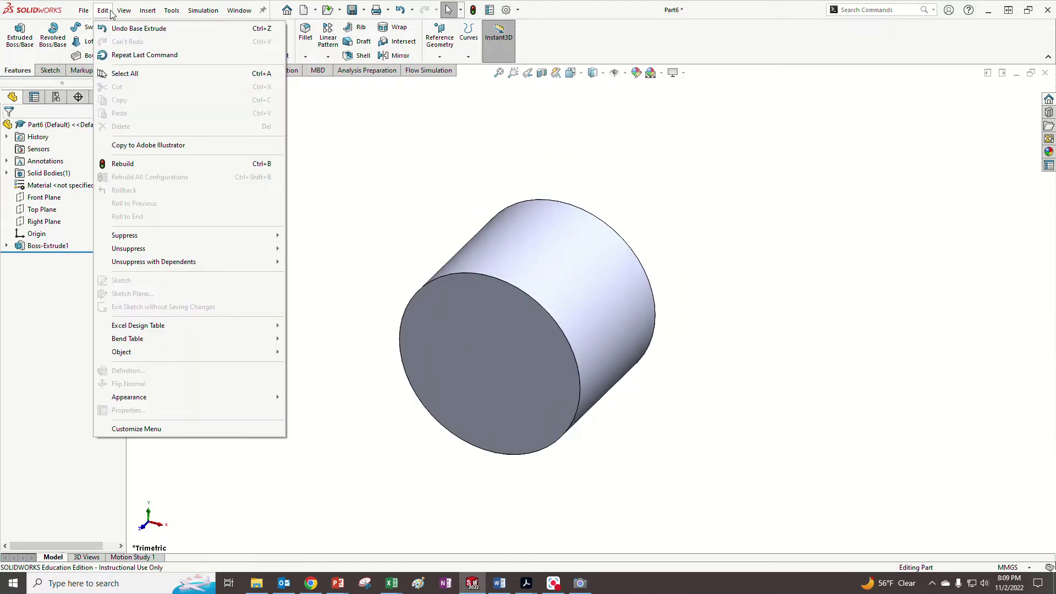
pyautogui.moveTo(123, 10)
pyautogui.moveTo(219, 44)
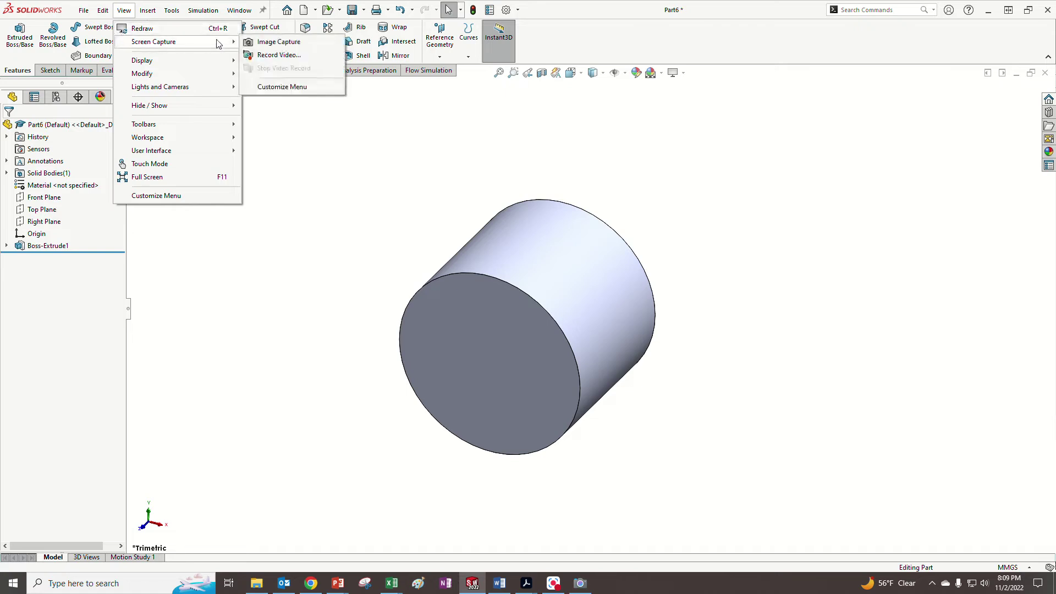
pyautogui.click(265, 47)
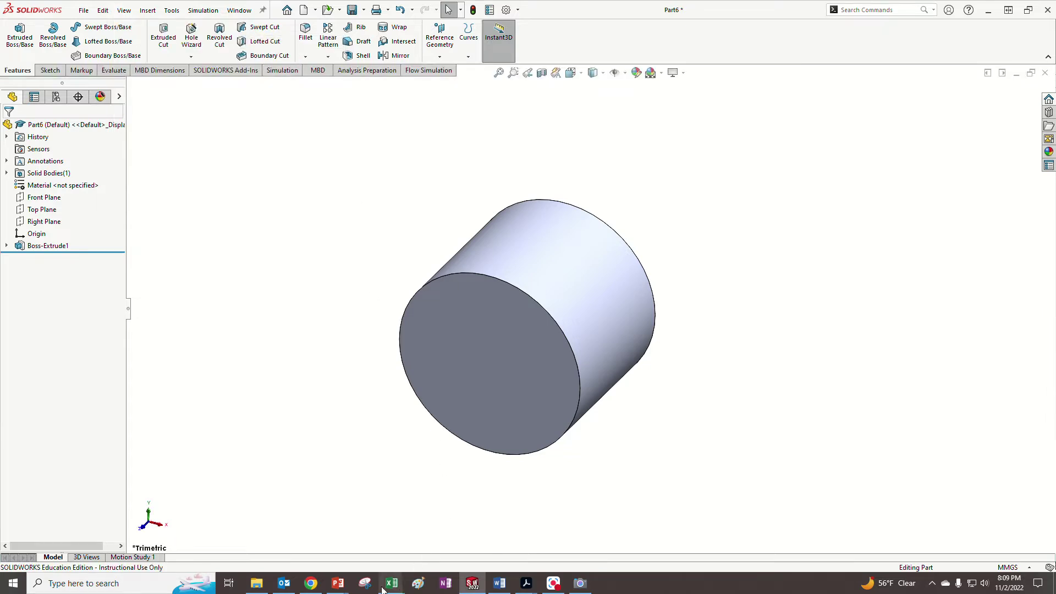
pyautogui.click(500, 583)
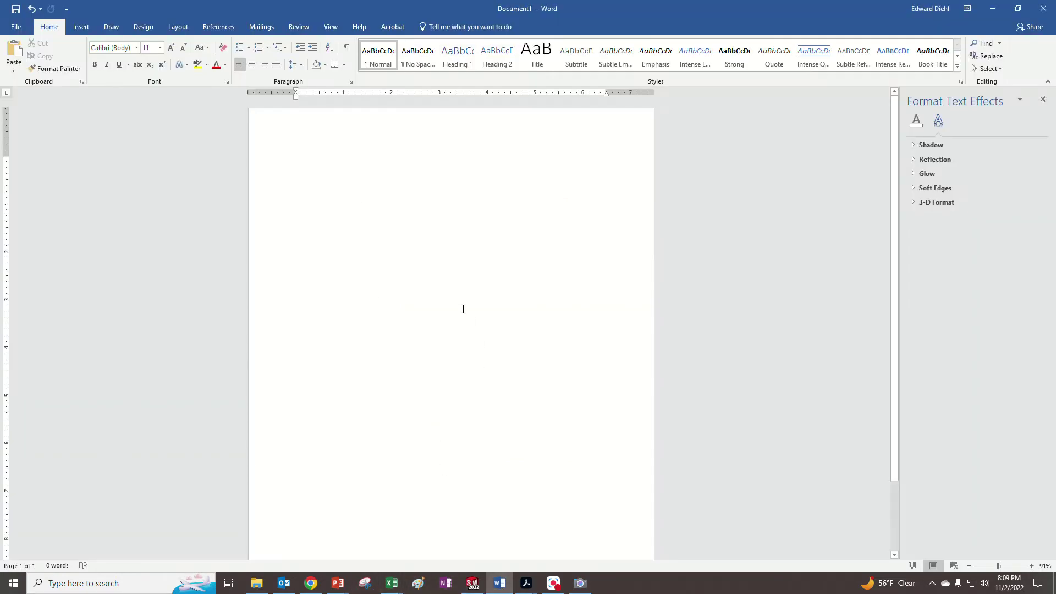
pyautogui.hotkey('ctrl', 'v')
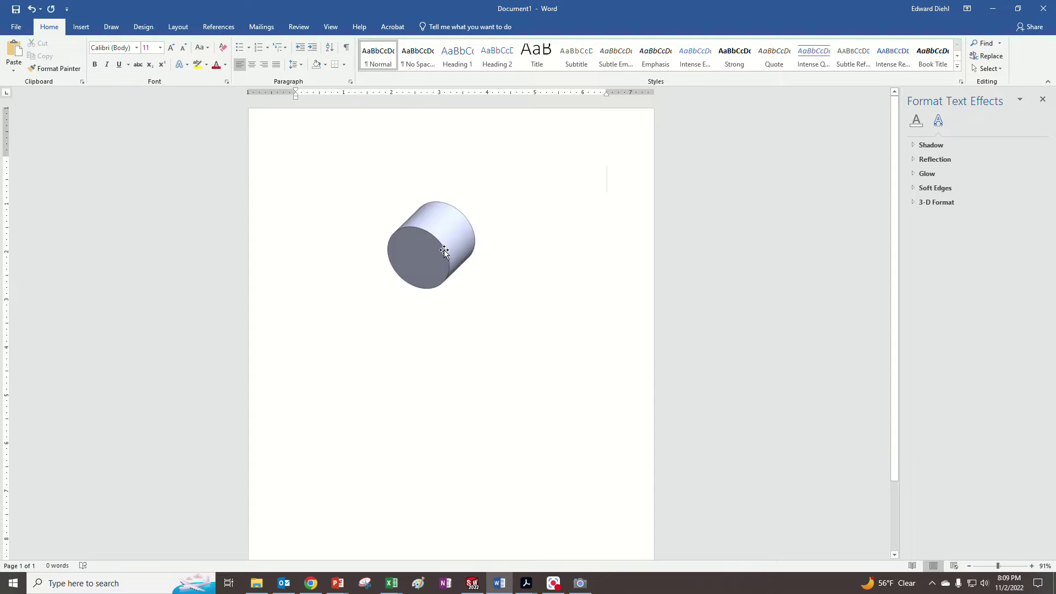
# Step: Add a blank line after the pasted cylinder picture
pyautogui.click(444, 253)
pyautogui.click(626, 285)
pyautogui.press('Return')
pyautogui.click(448, 293)
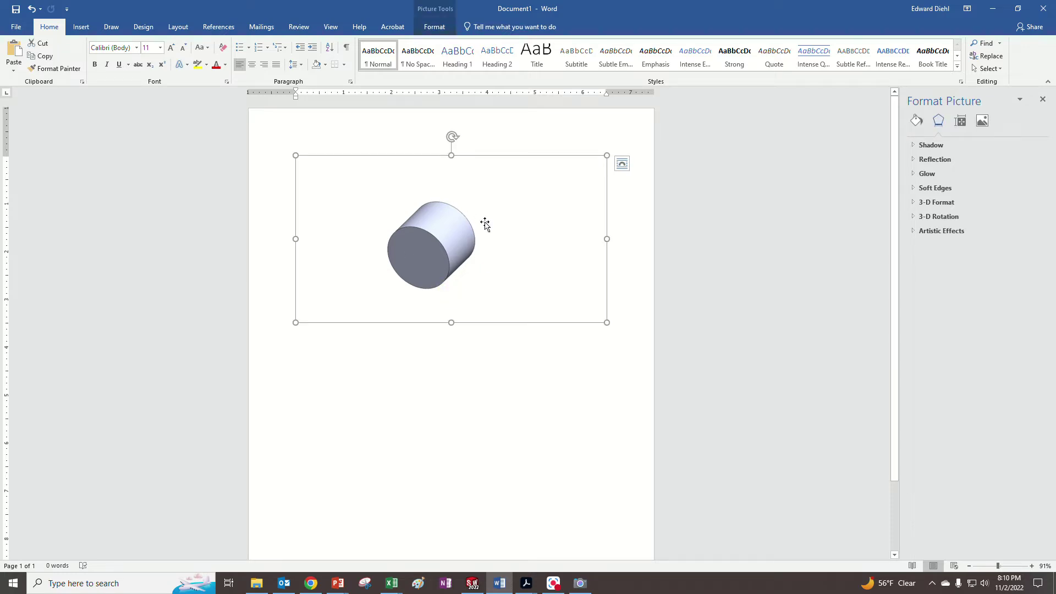
pyautogui.click(631, 282)
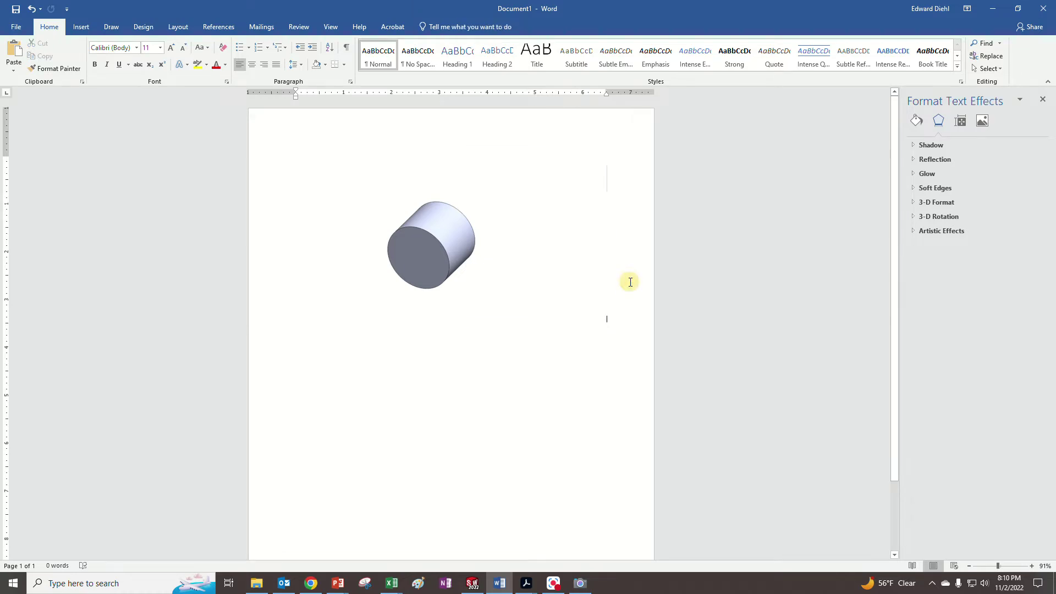
# Step: Crop the picture closely around the cylinder, to about 2.17" wide and 2.06" high
pyautogui.click(534, 289)
pyautogui.click(434, 26)
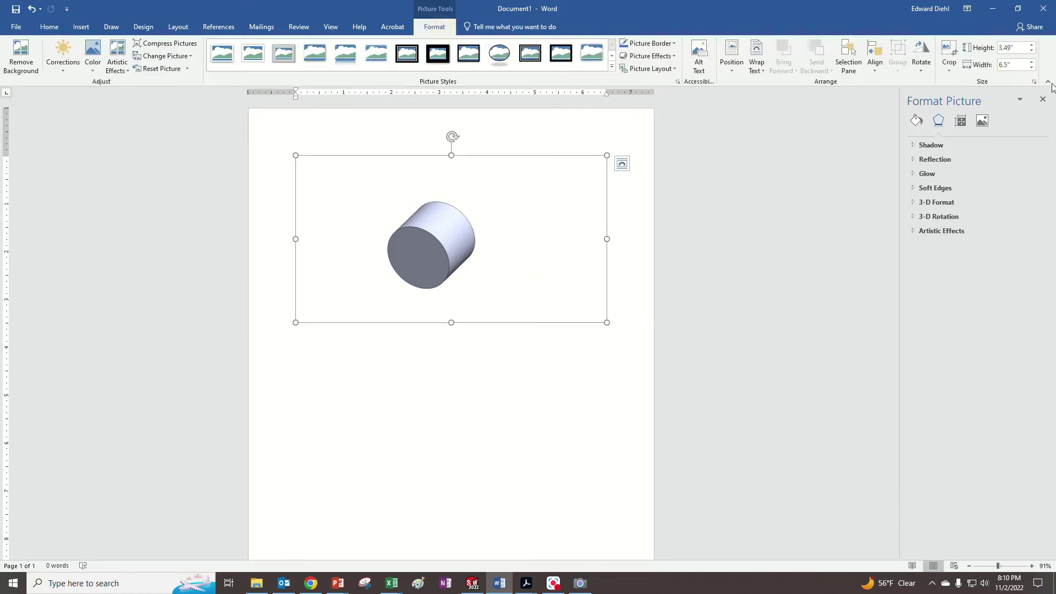
pyautogui.click(949, 54)
pyautogui.moveTo(300, 161); pyautogui.dragTo(385, 197)
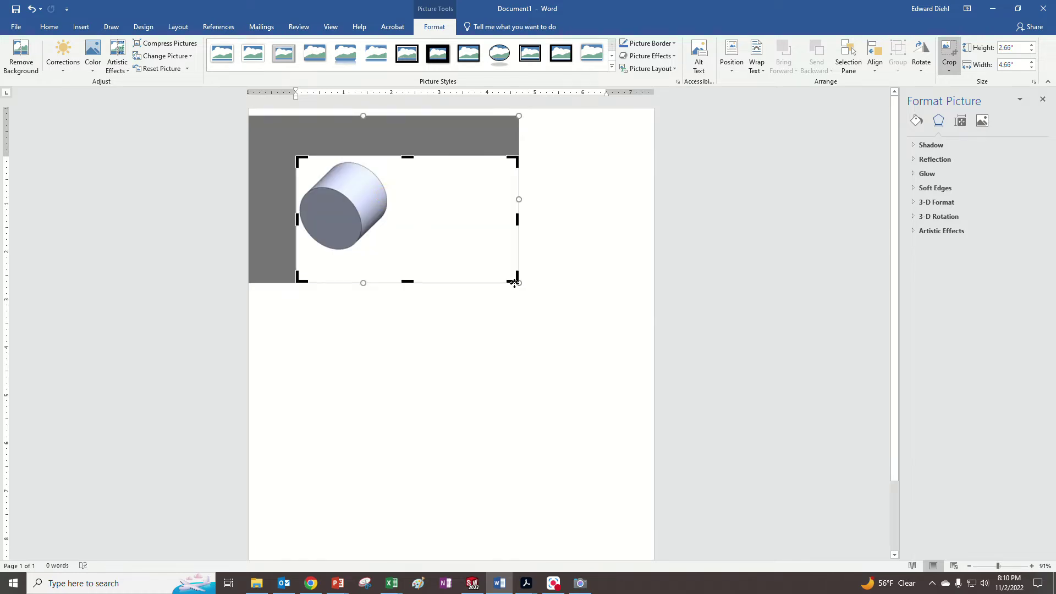
pyautogui.moveTo(512, 279); pyautogui.dragTo(401, 250)
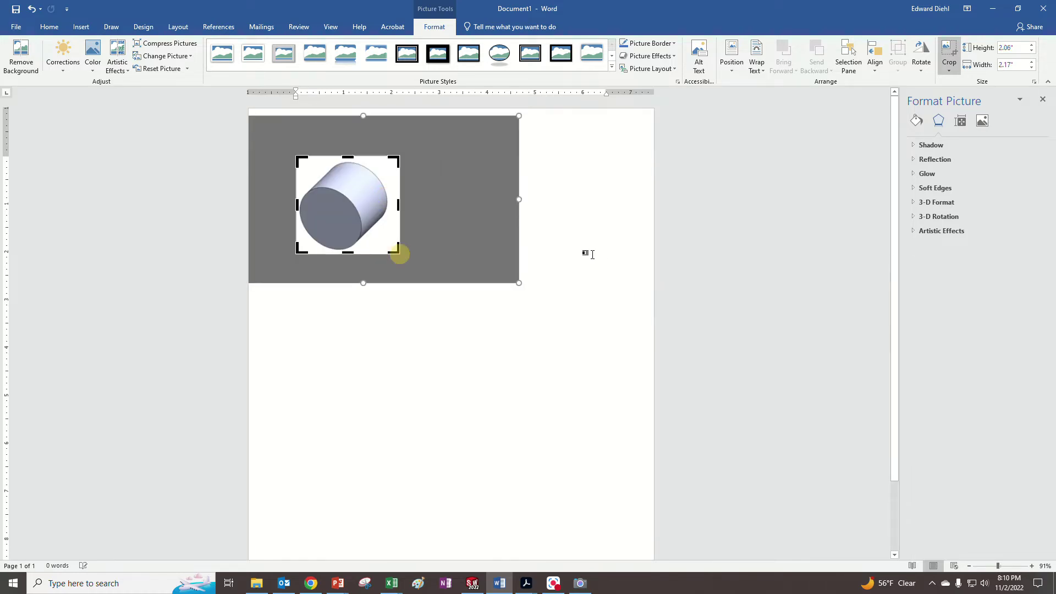
pyautogui.click(388, 239)
pyautogui.click(387, 239)
# Step: Set the picture's text wrapping to In Front of Text and move it toward the horizontal centre of the page
pyautogui.click(414, 164)
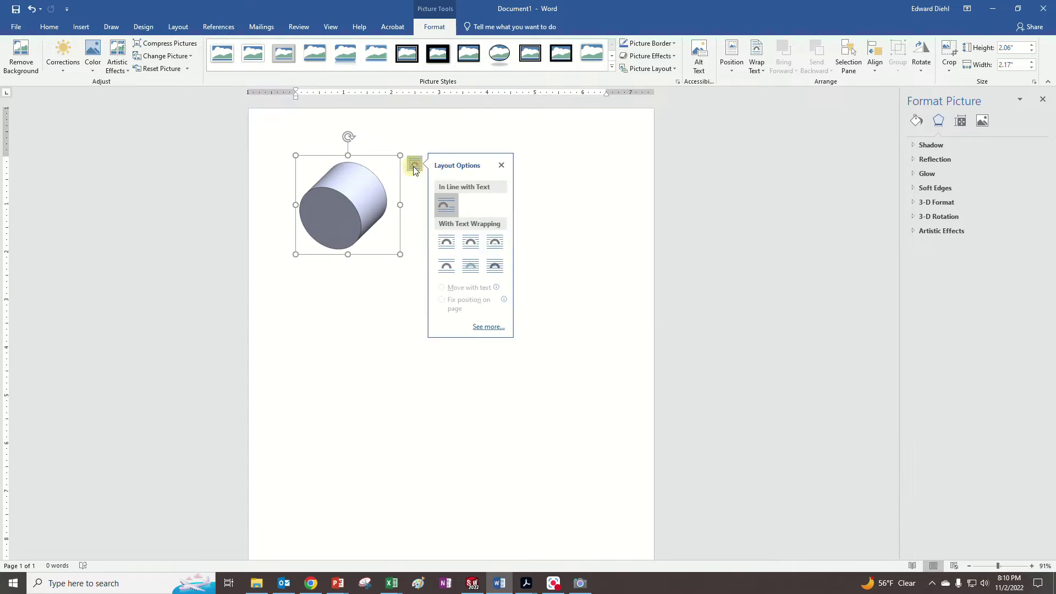
pyautogui.click(496, 266)
pyautogui.moveTo(352, 209); pyautogui.dragTo(455, 253)
pyautogui.click(535, 273)
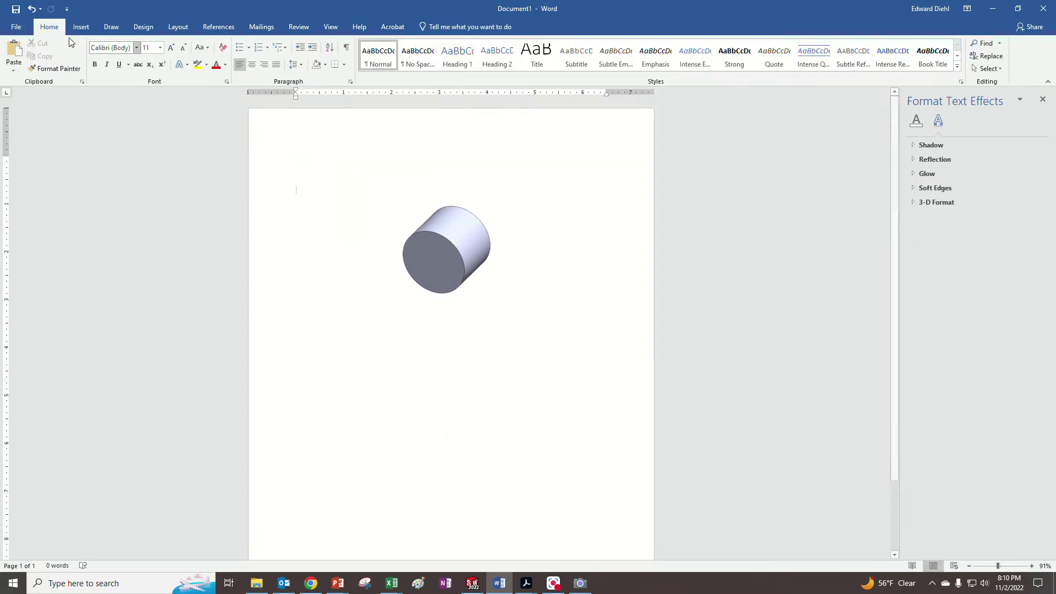
# Step: Draw a text box about 4.03" wide and 0.79" high below the picture and enter the caption "Figure 1: Model....."
pyautogui.click(80, 27)
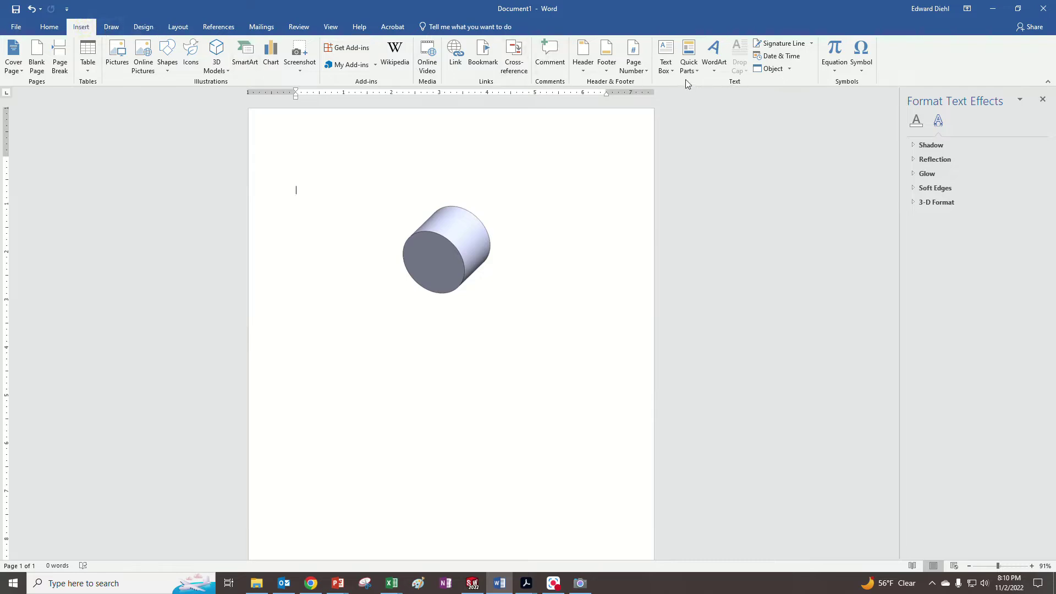
pyautogui.click(672, 71)
pyautogui.click(700, 402)
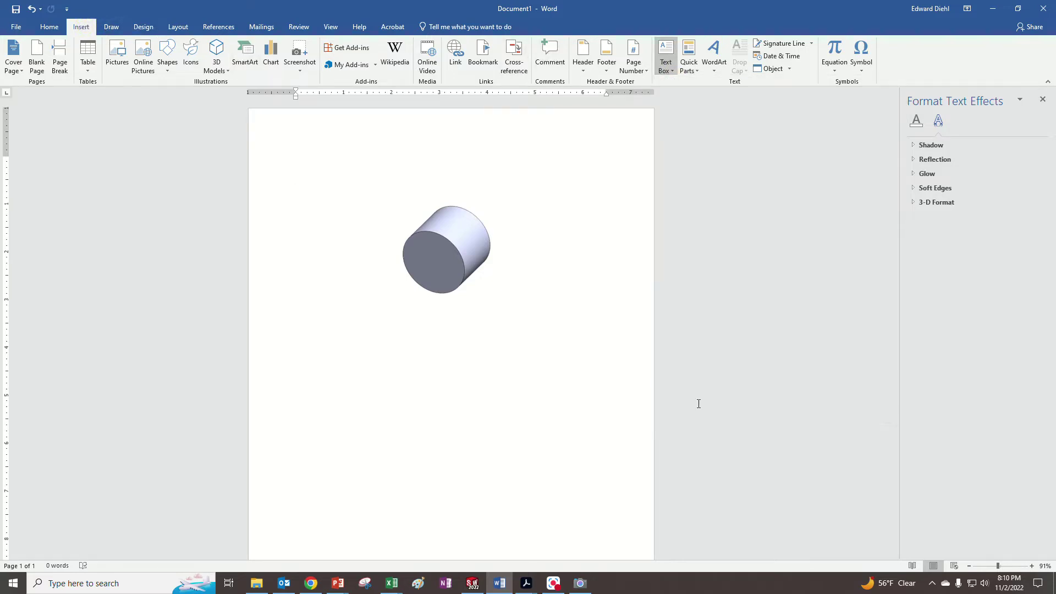
pyautogui.moveTo(353, 293)
pyautogui.mouseDown()
pyautogui.moveTo(546, 331)
pyautogui.moveTo(509, 341)
pyautogui.mouseUp()
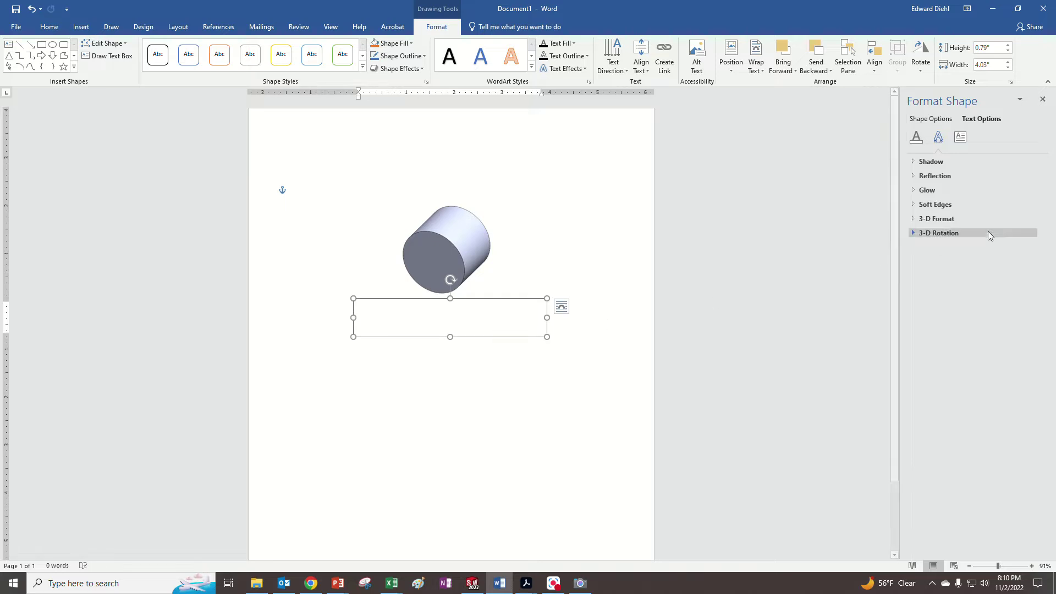
pyautogui.click(493, 319)
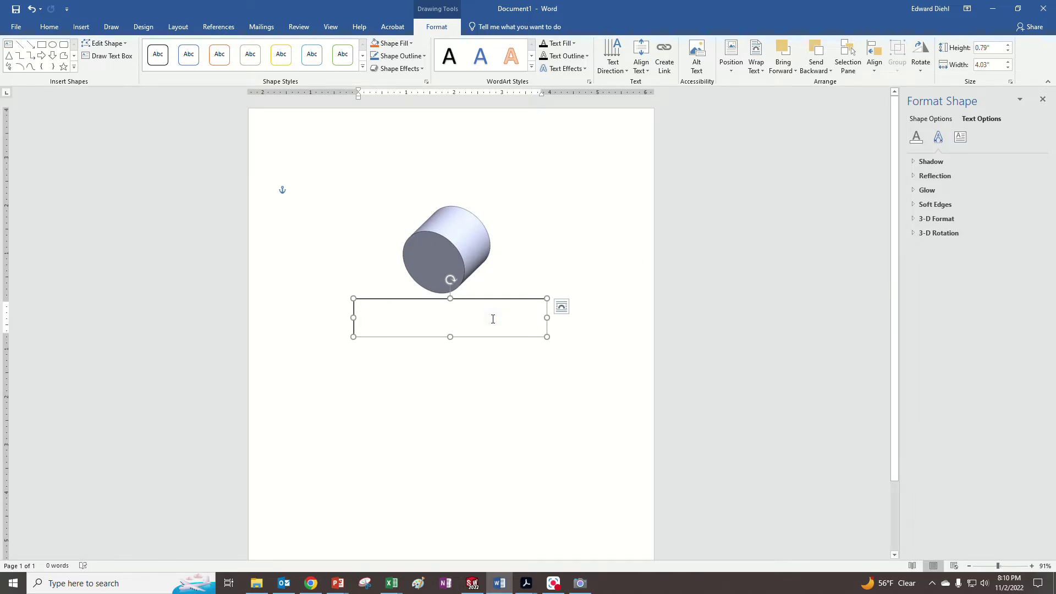
pyautogui.write('Figure 1:')
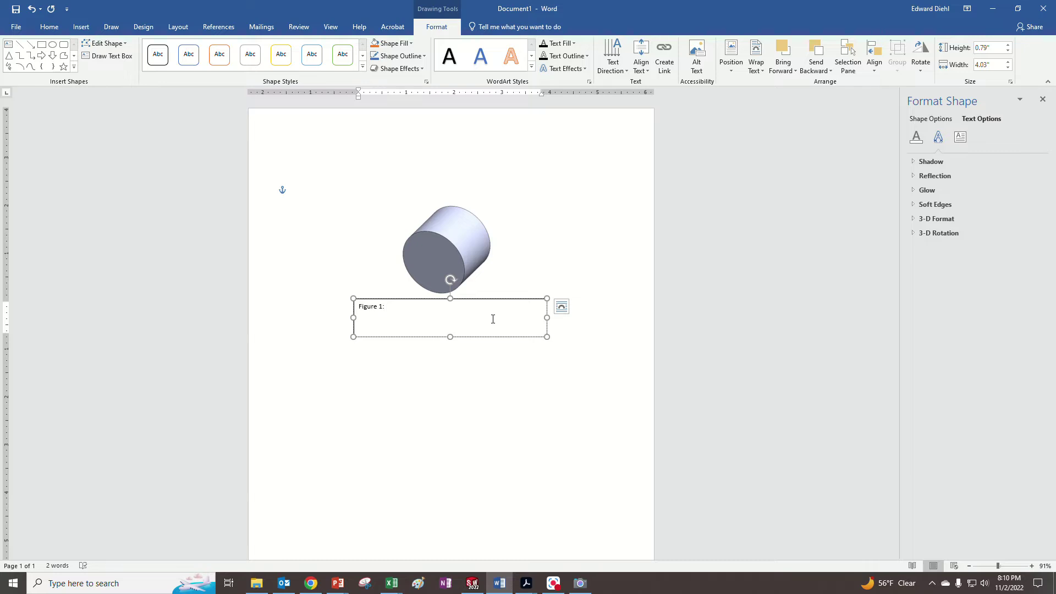
pyautogui.write('Model.....')
# Step: Try setting the caption's text fill to No fill, and undo that change
pyautogui.click(524, 337)
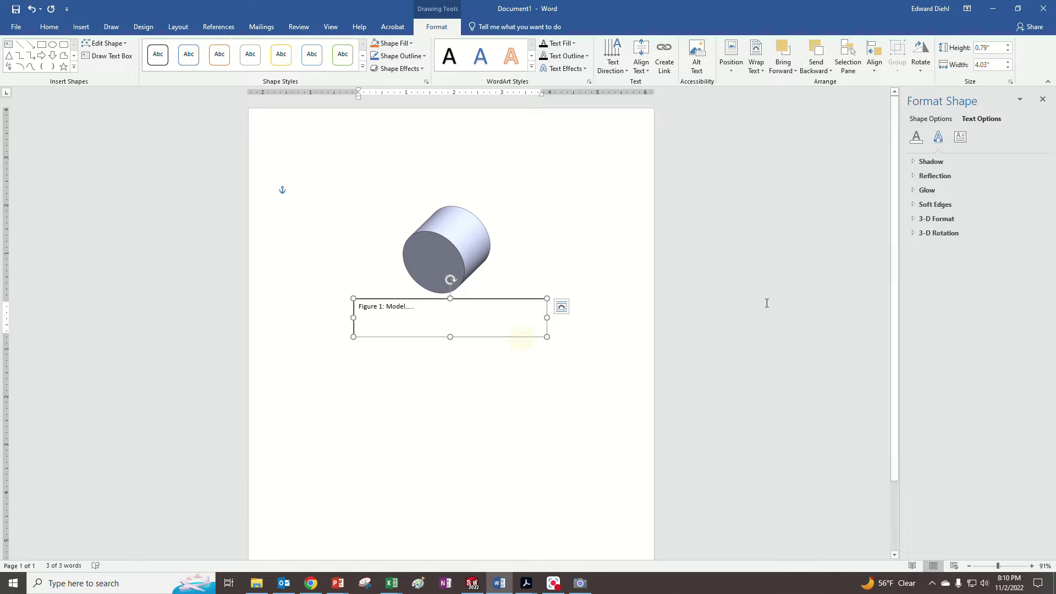
pyautogui.click(916, 137)
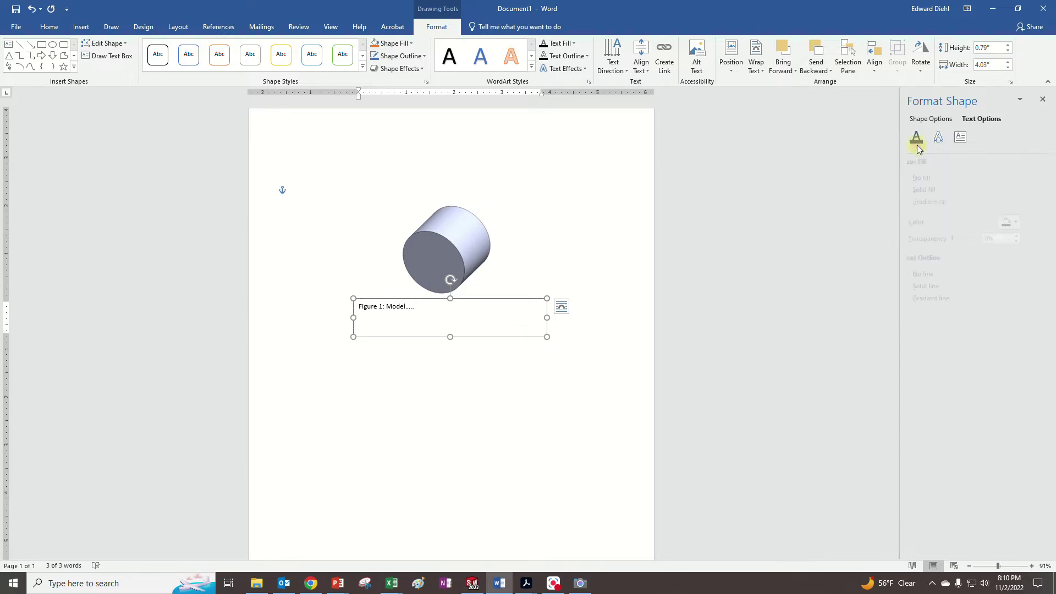
pyautogui.click(929, 178)
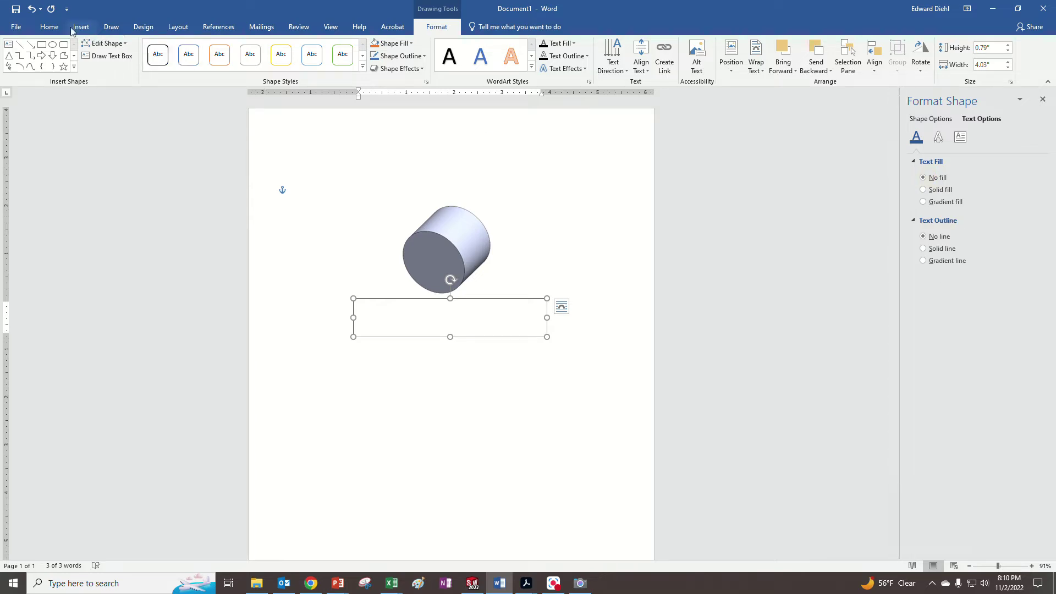
pyautogui.click(31, 9)
pyautogui.click(537, 370)
pyautogui.click(537, 337)
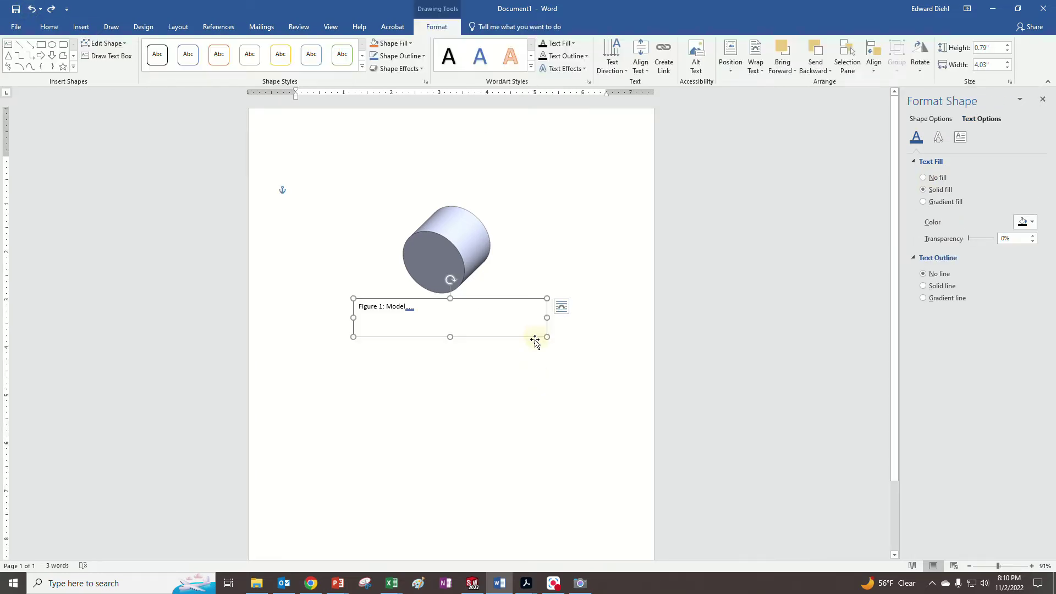
pyautogui.click(960, 139)
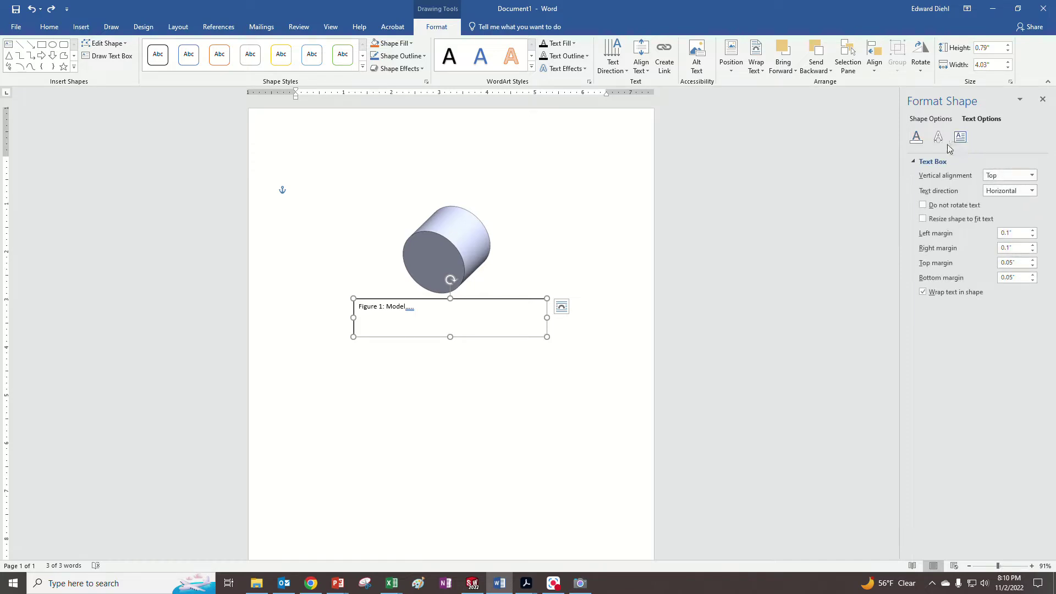
pyautogui.click(938, 137)
pyautogui.click(559, 337)
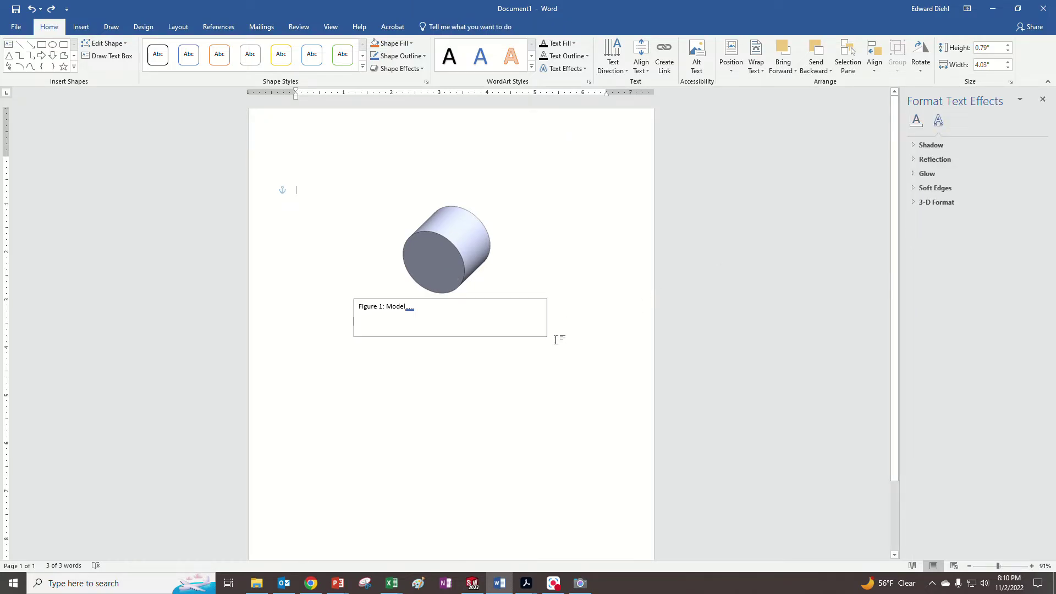
# Step: Format the caption text box with no fill and no outline
pyautogui.click(538, 337)
pyautogui.rightClick(538, 337)
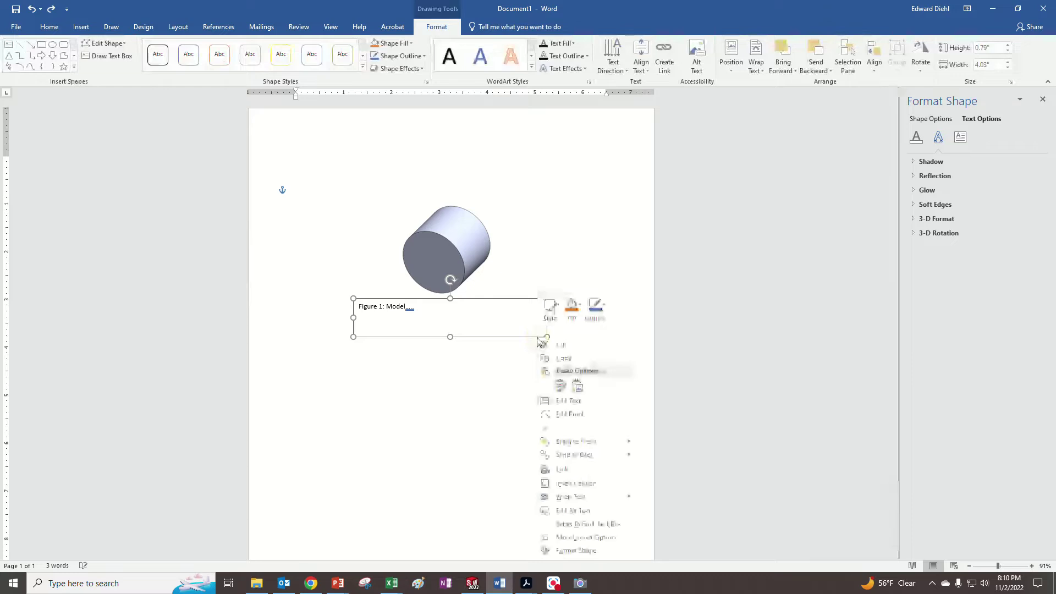
pyautogui.click(575, 550)
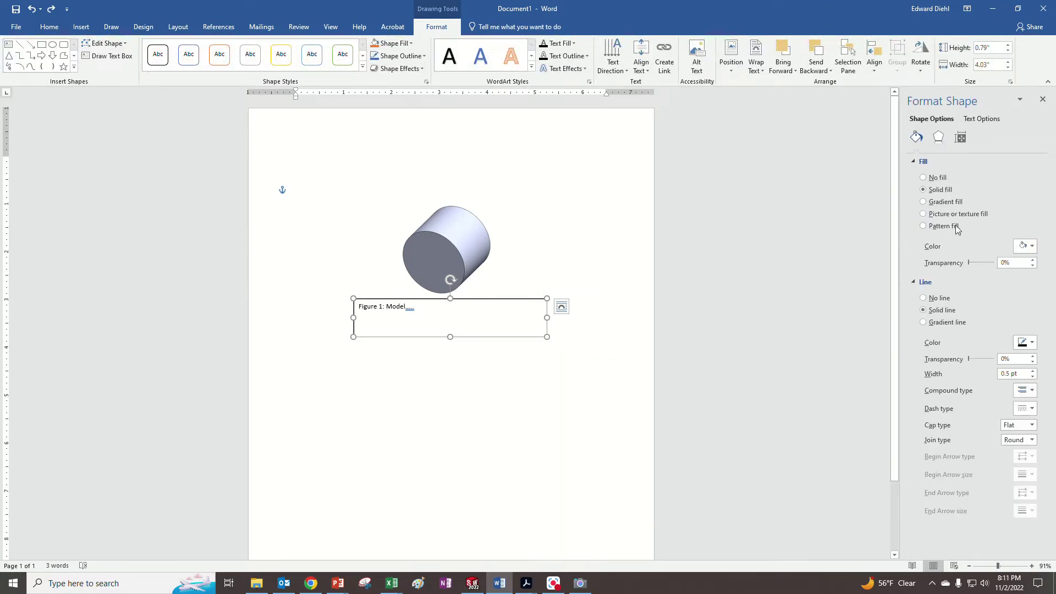
pyautogui.click(932, 179)
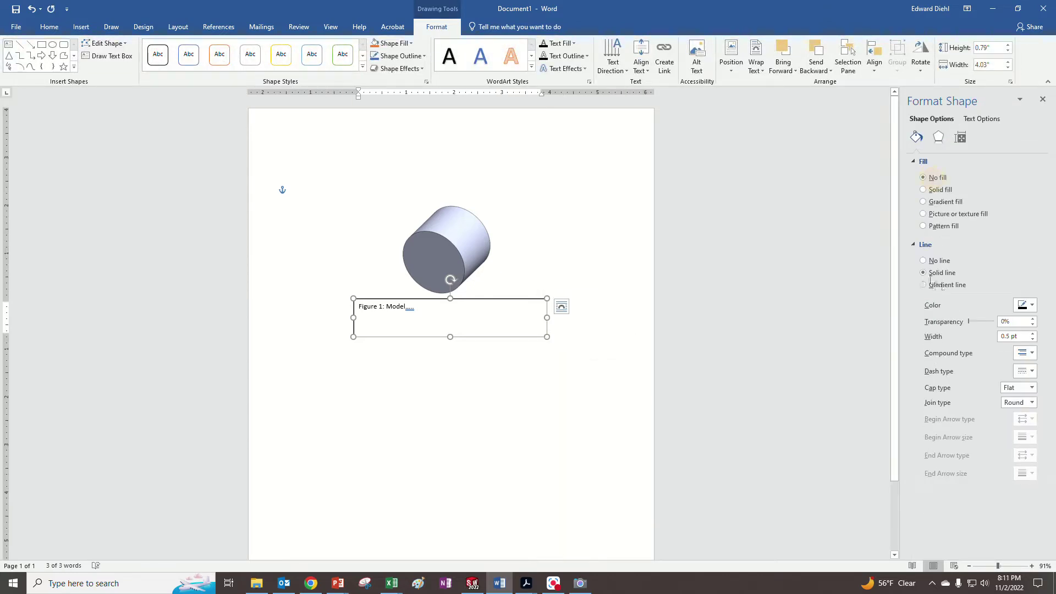
pyautogui.click(924, 260)
pyautogui.click(600, 360)
# Step: Reposition the cylinder picture and the caption text box on the page so the caption sits directly beneath the picture
pyautogui.click(460, 326)
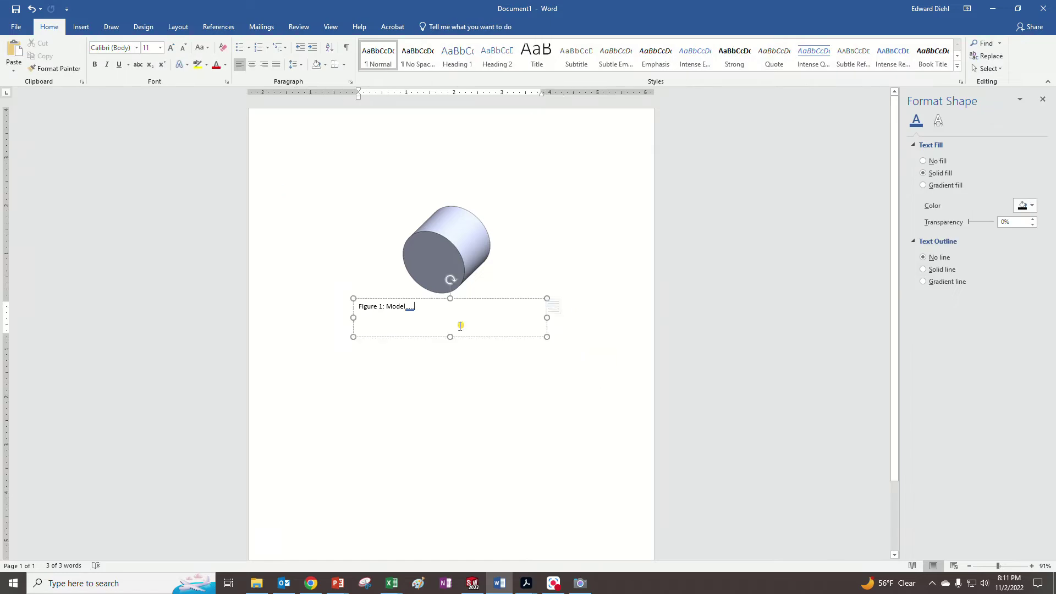
pyautogui.moveTo(469, 337); pyautogui.dragTo(471, 338)
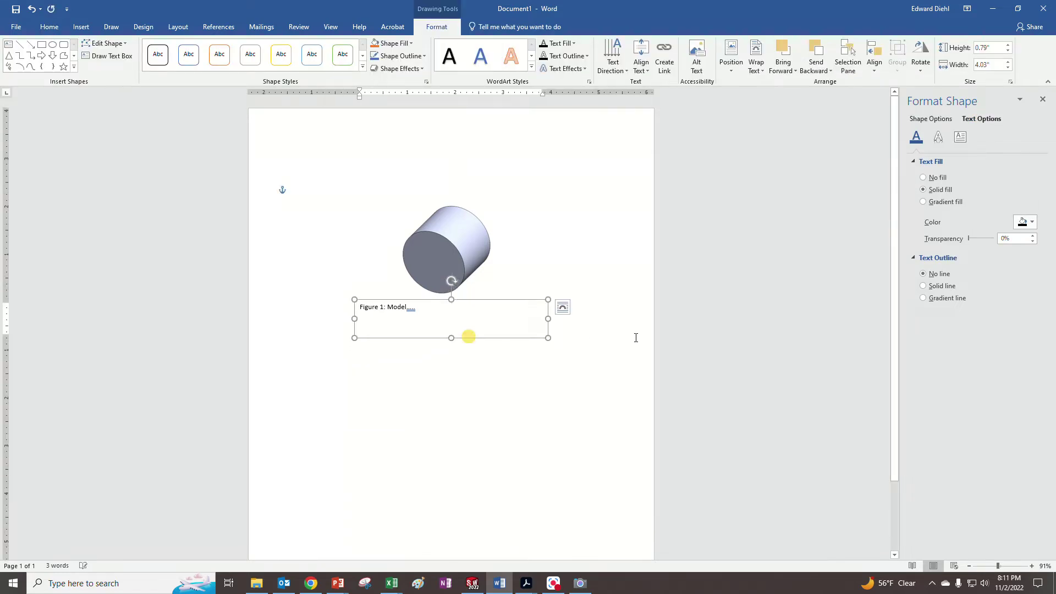
pyautogui.click(630, 336)
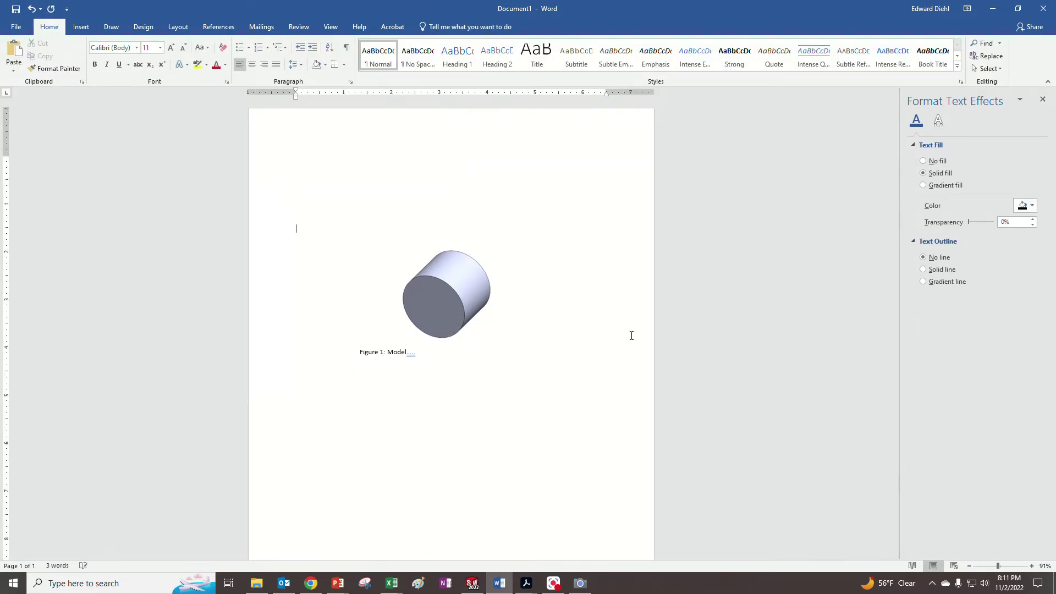
pyautogui.moveTo(451, 425); pyautogui.dragTo(451, 194)
pyautogui.click(408, 498)
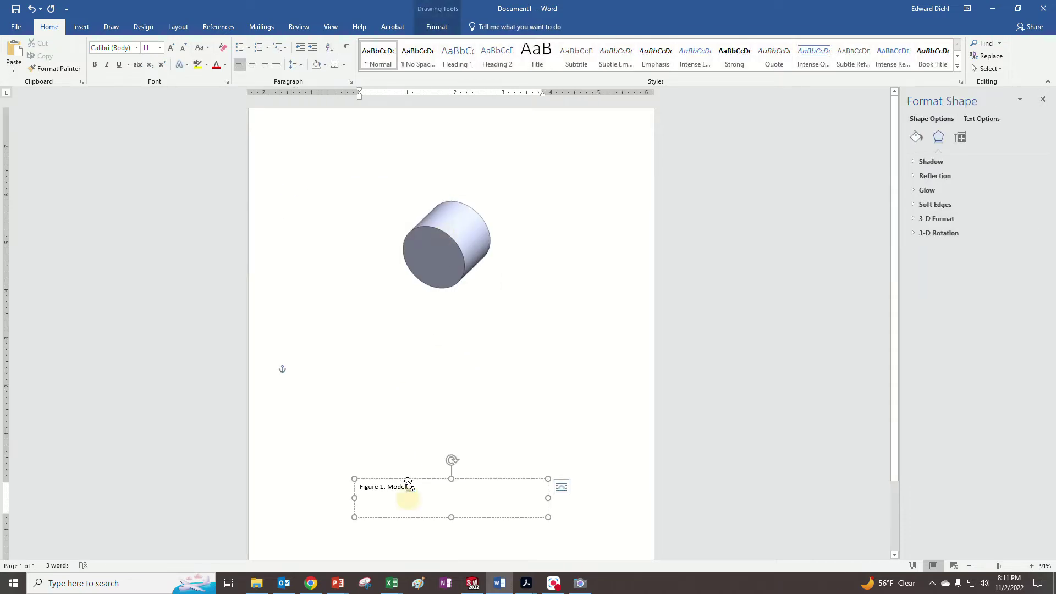
pyautogui.moveTo(407, 478); pyautogui.dragTo(402, 288)
pyautogui.click(487, 309)
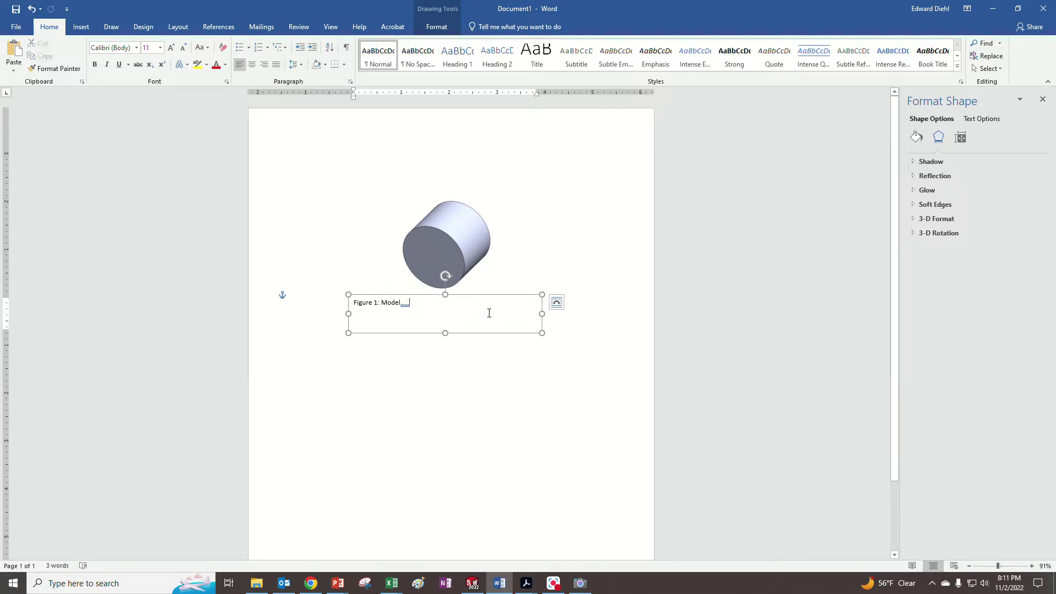
pyautogui.click(586, 349)
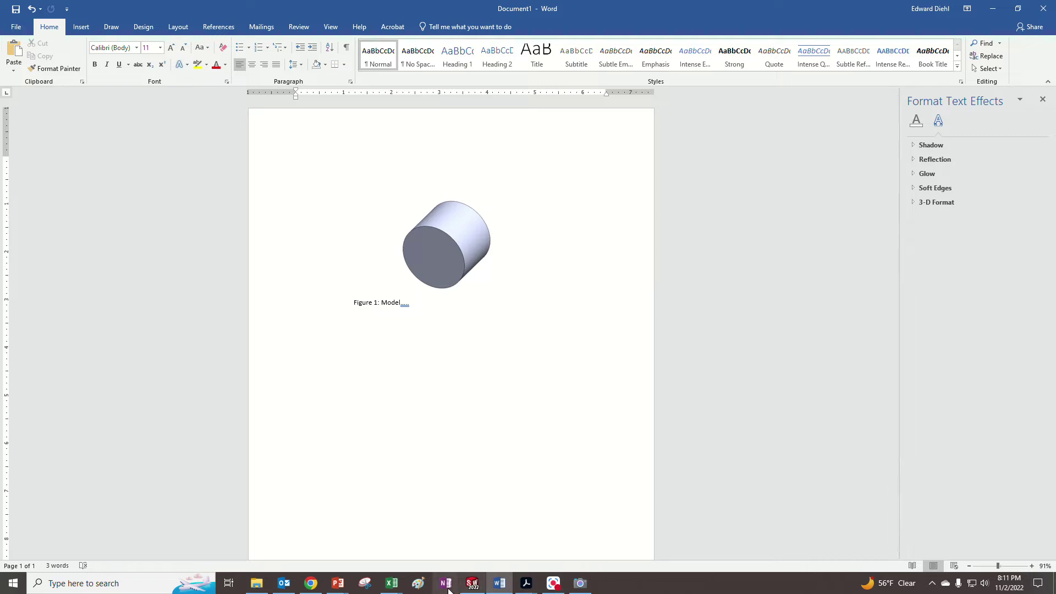
# Step: Switch to SOLIDWORKS and save the part as Cylinder2 in the SolidWorks folder
pyautogui.click(992, 9)
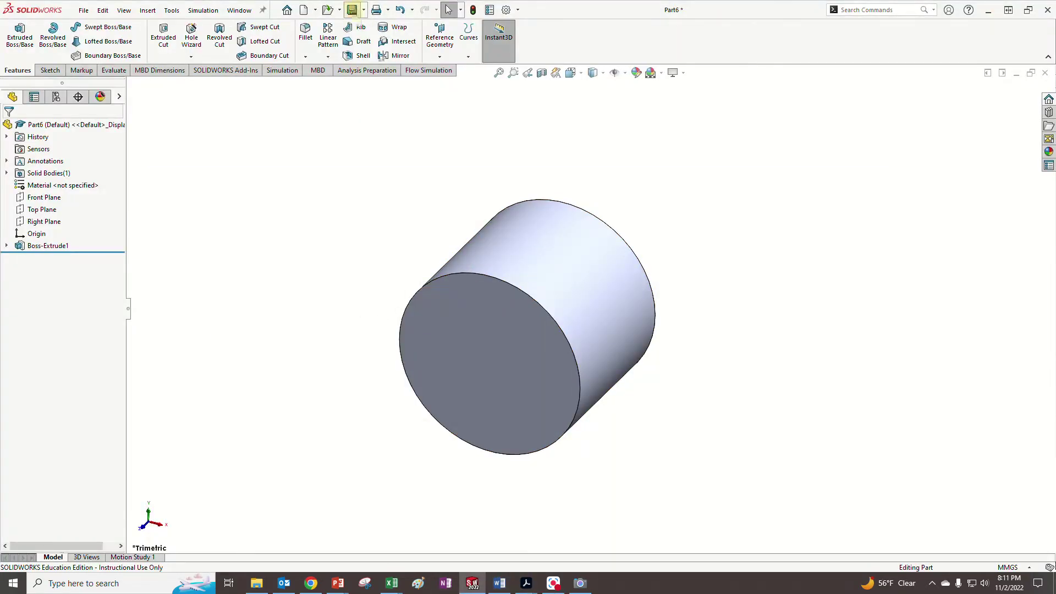
pyautogui.click(352, 10)
pyautogui.write('Cylinder2')
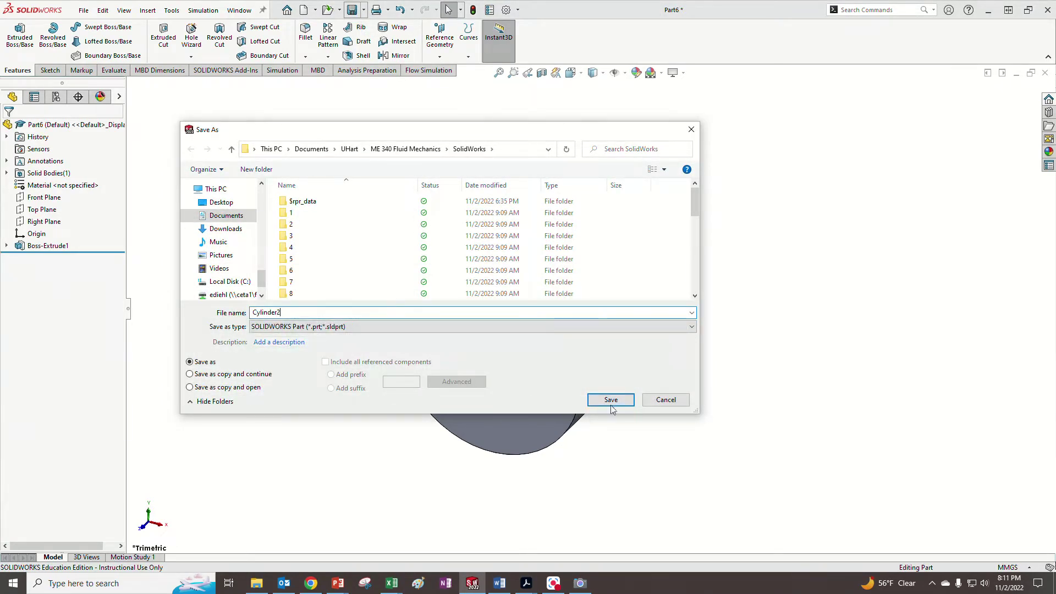
pyautogui.click(611, 401)
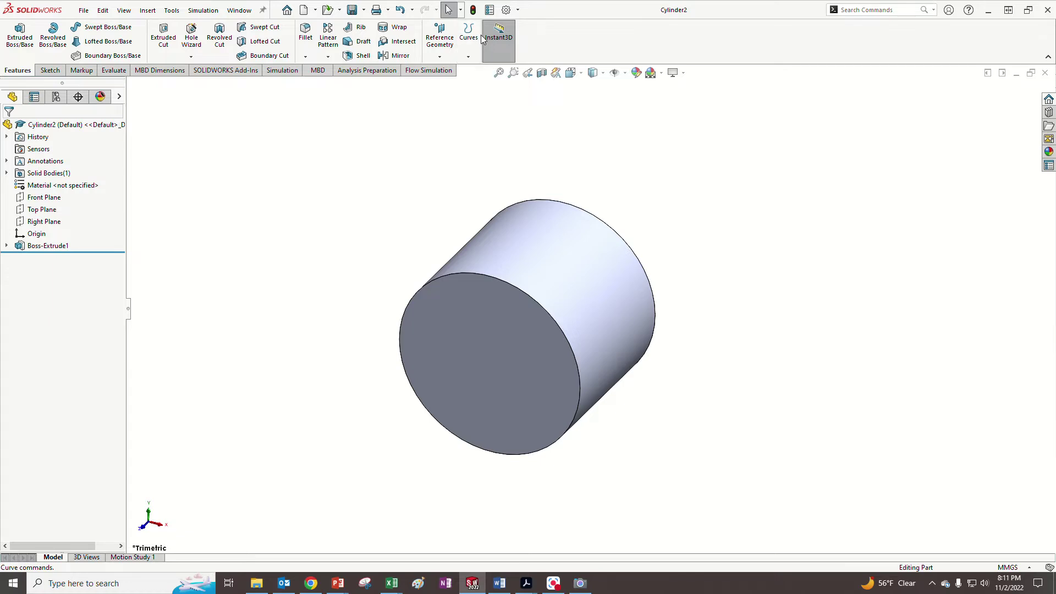
# Step: Check in the add-ins list that SOLIDWORKS Flow Simulation 2022 is enabled for this session and at start-up
pyautogui.click(517, 11)
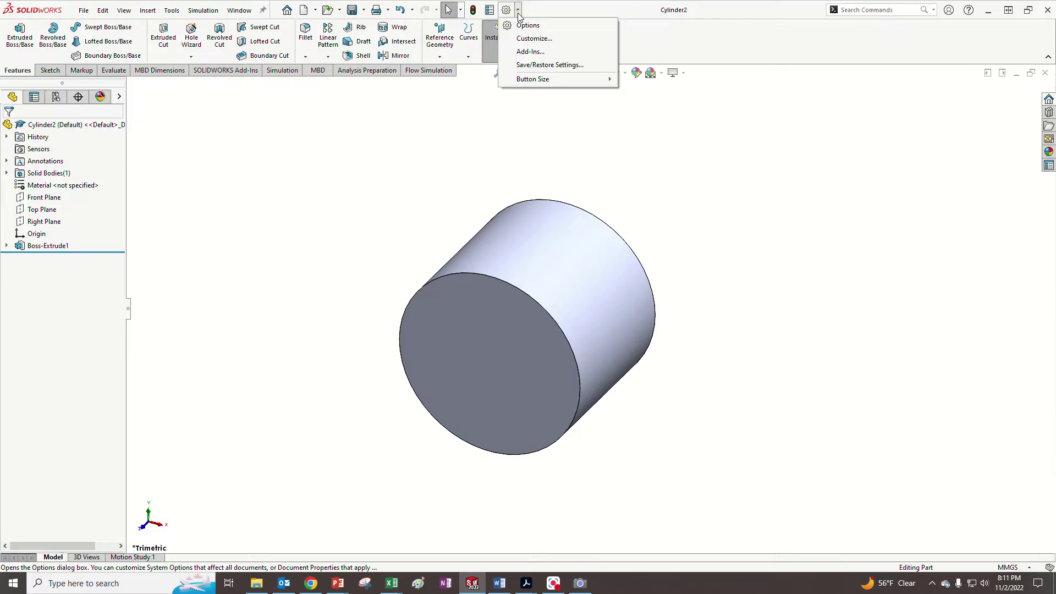
pyautogui.click(526, 52)
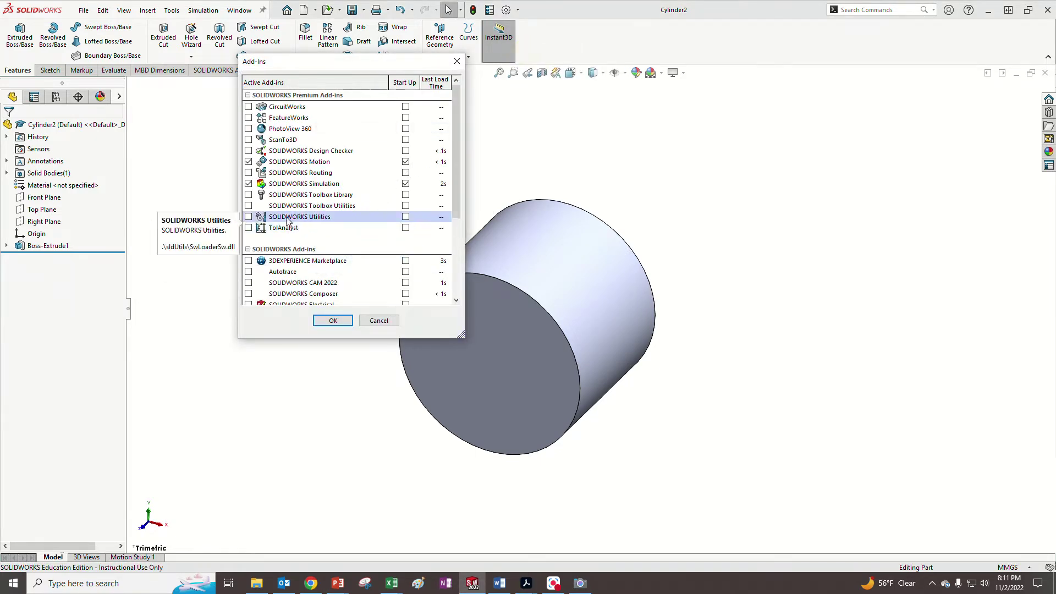
pyautogui.scroll(-2, 287, 221)
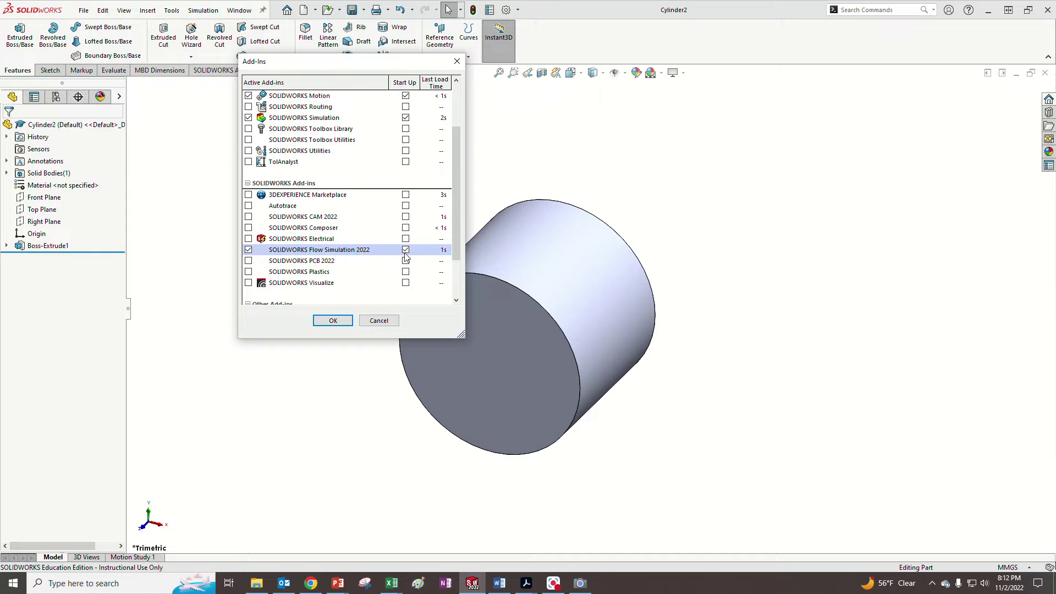
pyautogui.click(330, 318)
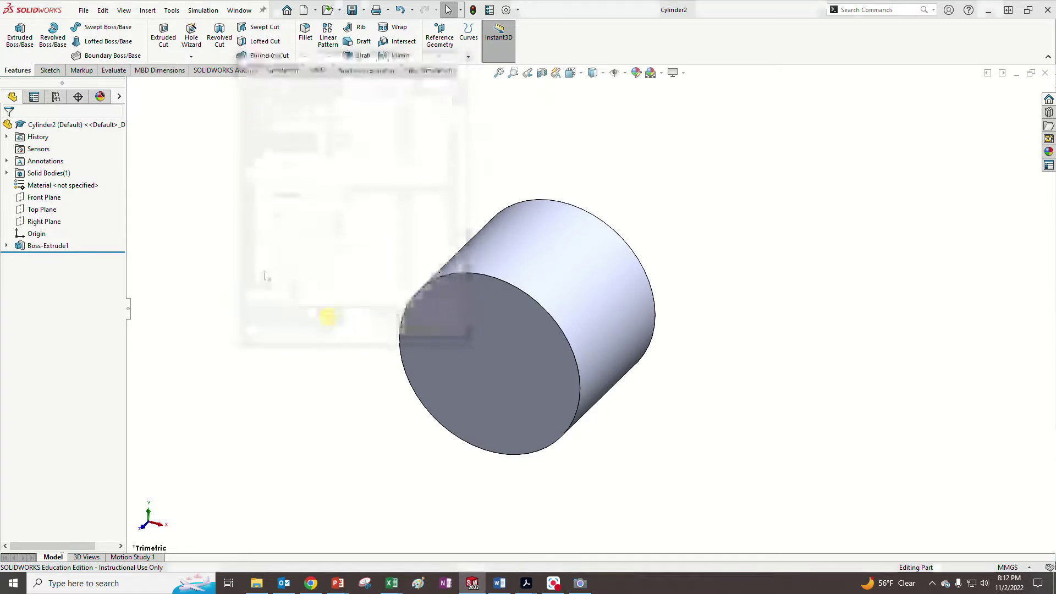
# Step: Start a Flow Simulation project with the Wizard and name it "Cylinder Drag Re = 1,000"
pyautogui.click(175, 12)
pyautogui.moveTo(191, 93)
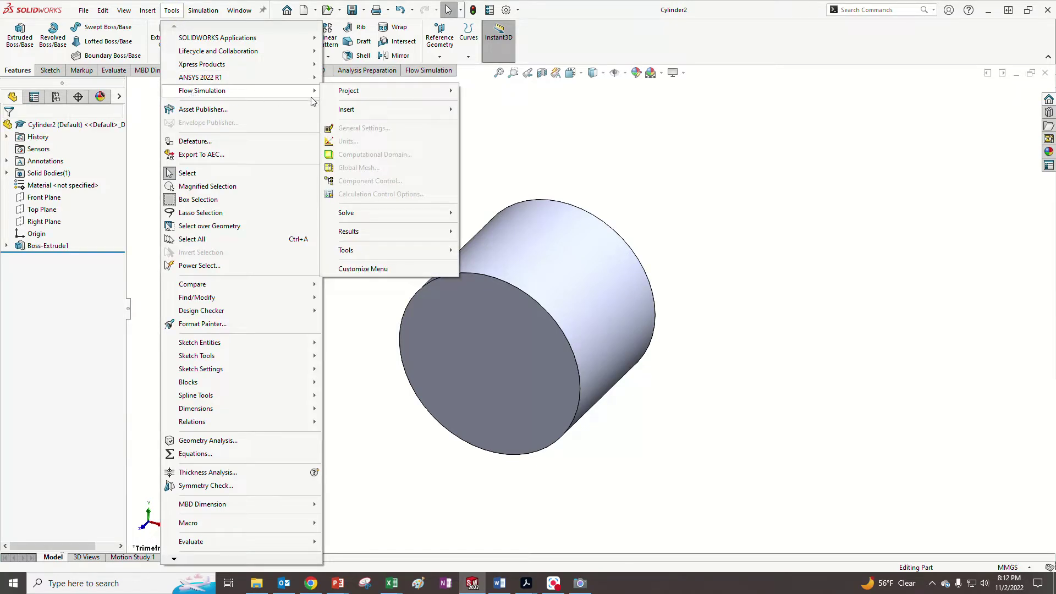
pyautogui.moveTo(345, 96)
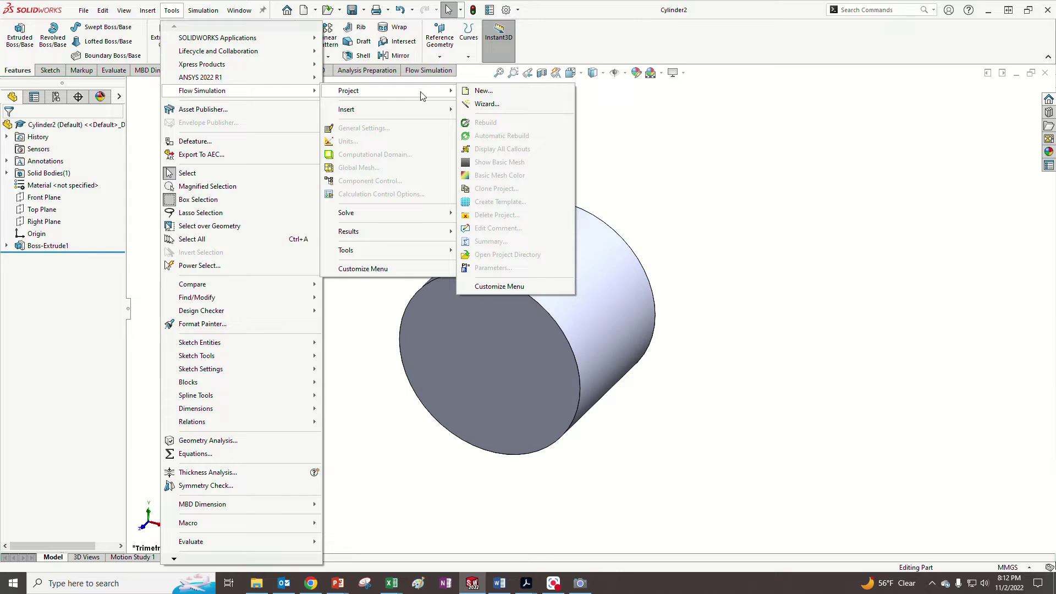
pyautogui.click(478, 104)
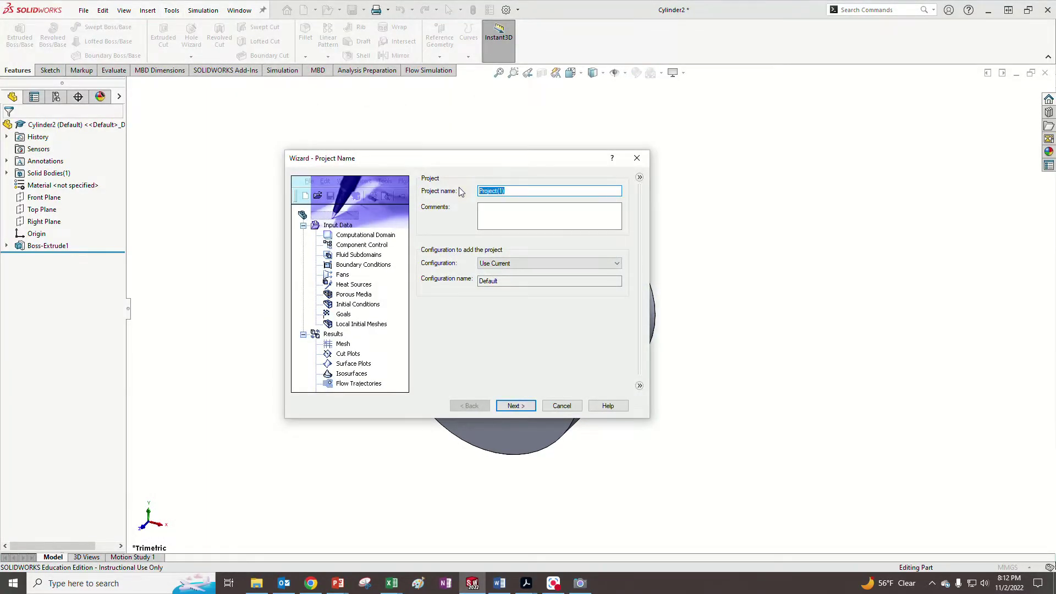
pyautogui.write('Drag Re = 1,000')
pyautogui.click(515, 406)
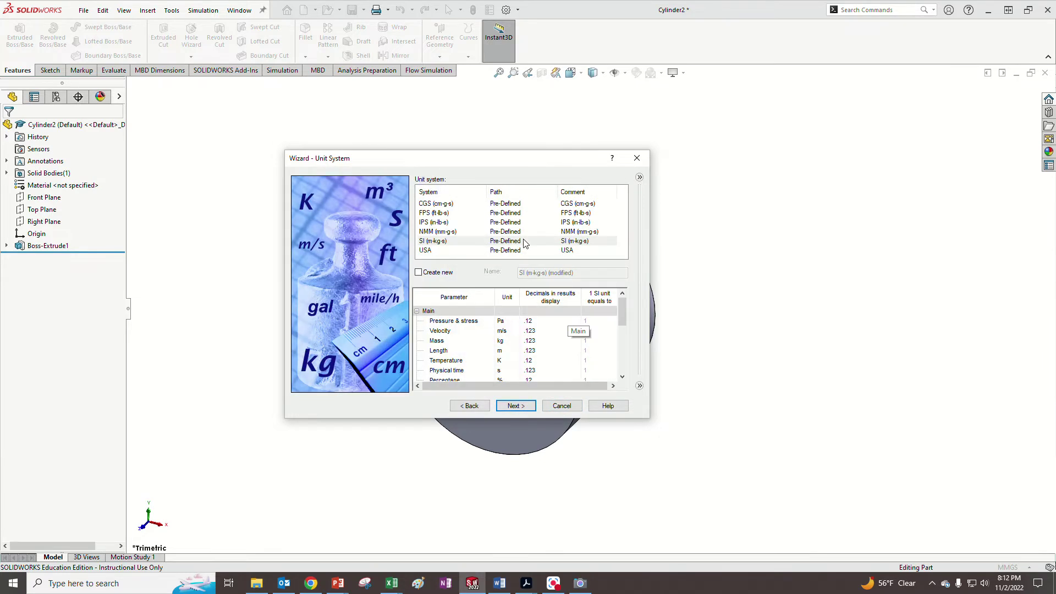
# Step: Choose the SI (m-kg-s) unit system and set the analysis type to External
pyautogui.click(435, 243)
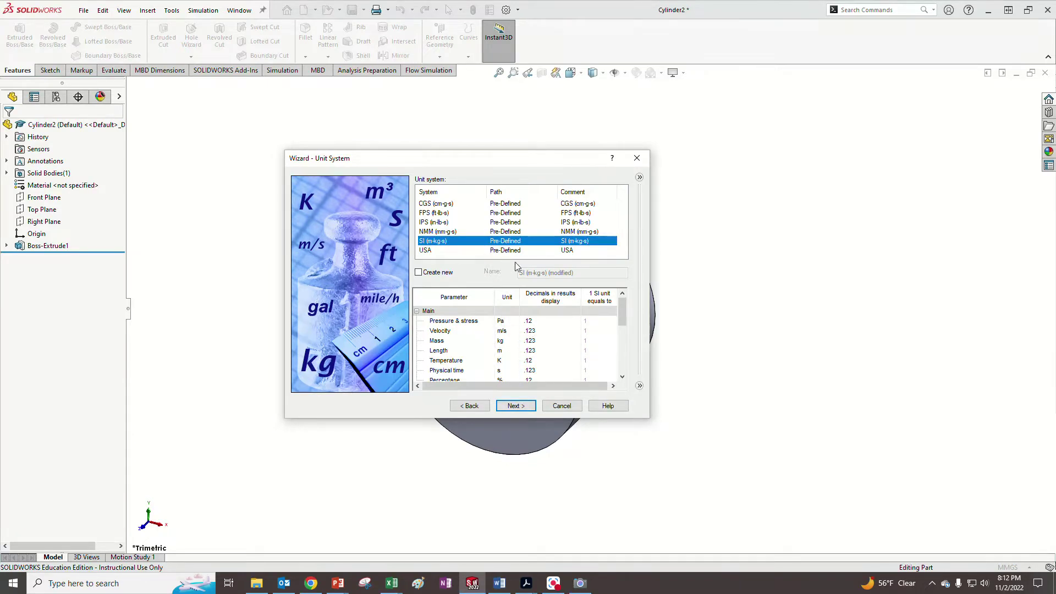
pyautogui.click(514, 407)
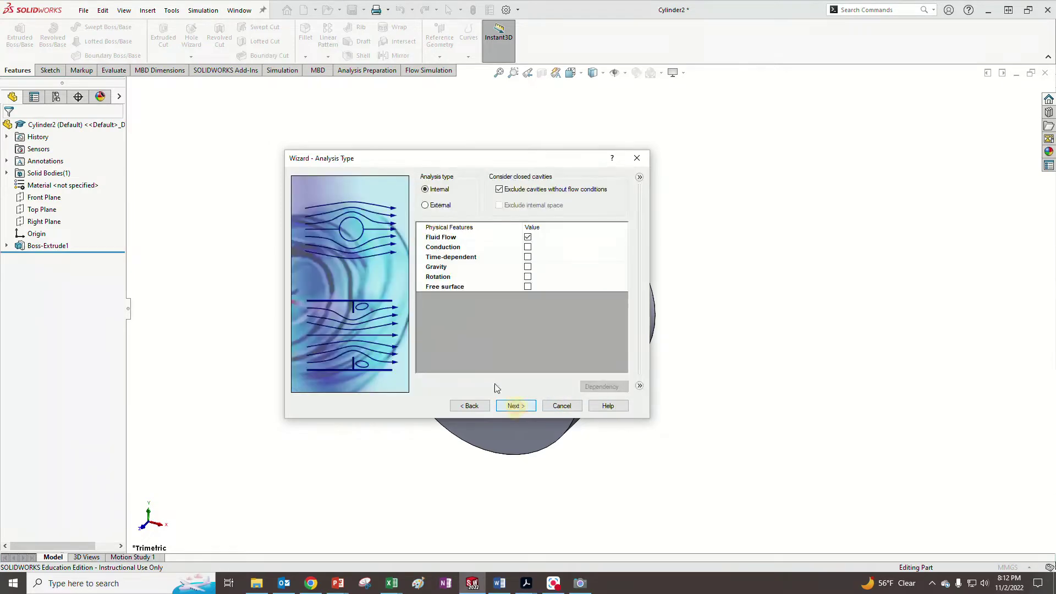
pyautogui.click(434, 207)
pyautogui.click(517, 406)
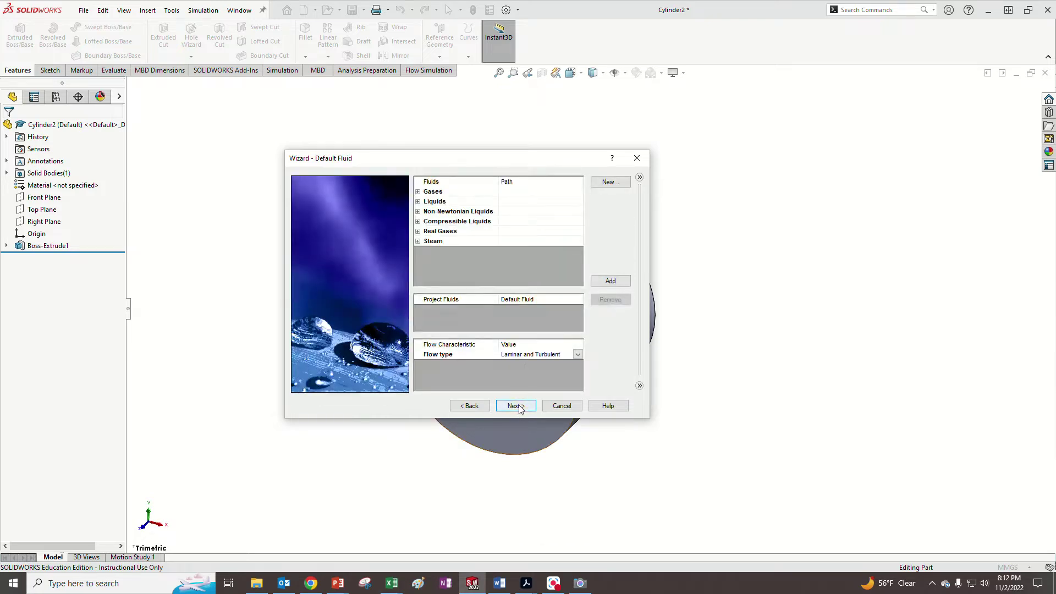
# Step: Add Water from the pre-defined liquids as the project fluid and accept the default adiabatic wall with 0 micrometer roughness
pyautogui.click(418, 202)
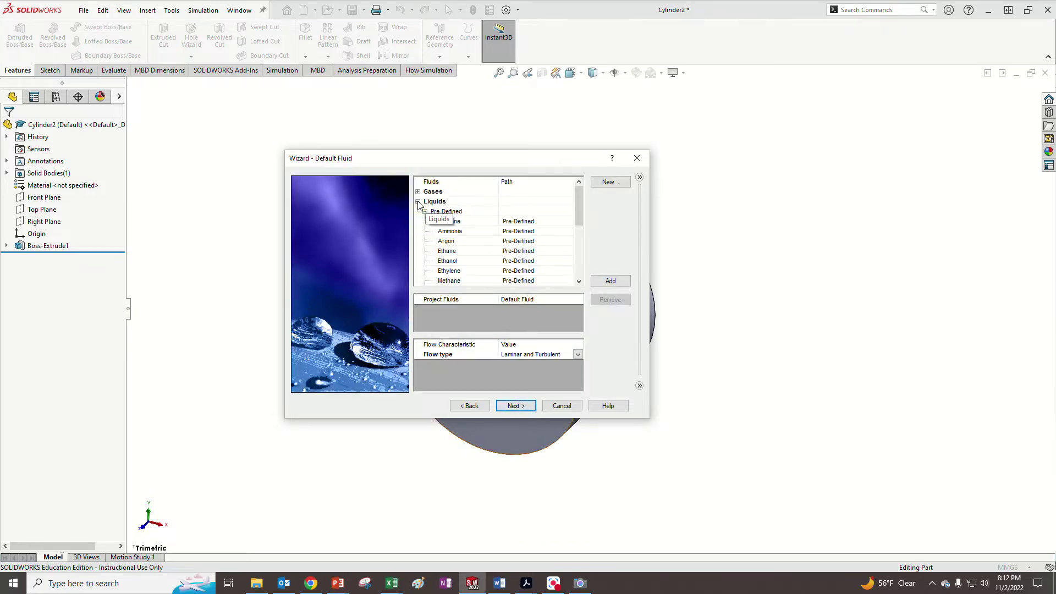
pyautogui.scroll(-2, 479, 267)
pyautogui.scroll(-1, 479, 265)
pyautogui.click(456, 279)
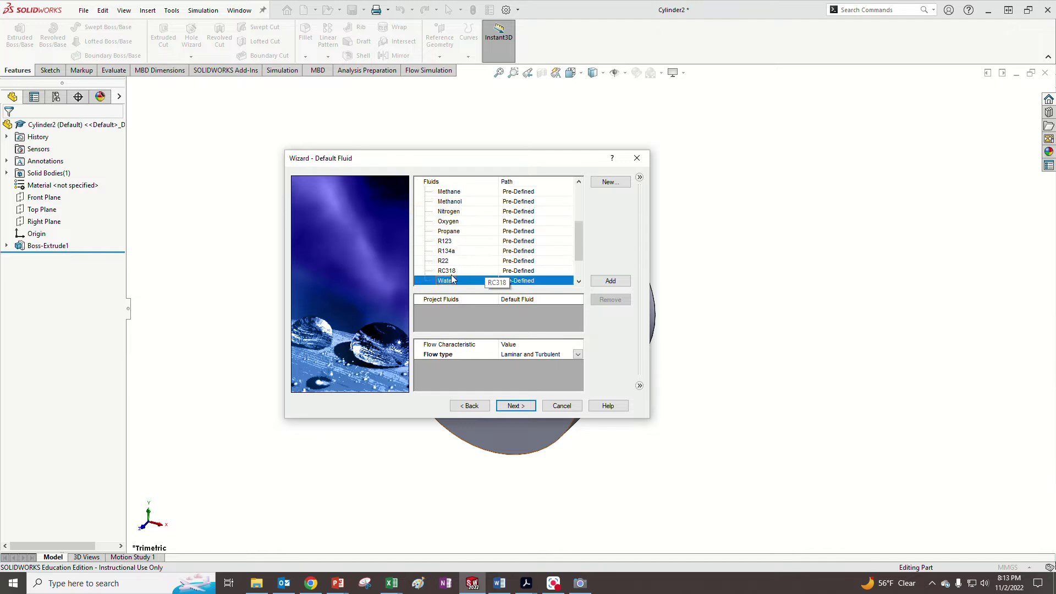
pyautogui.click(617, 282)
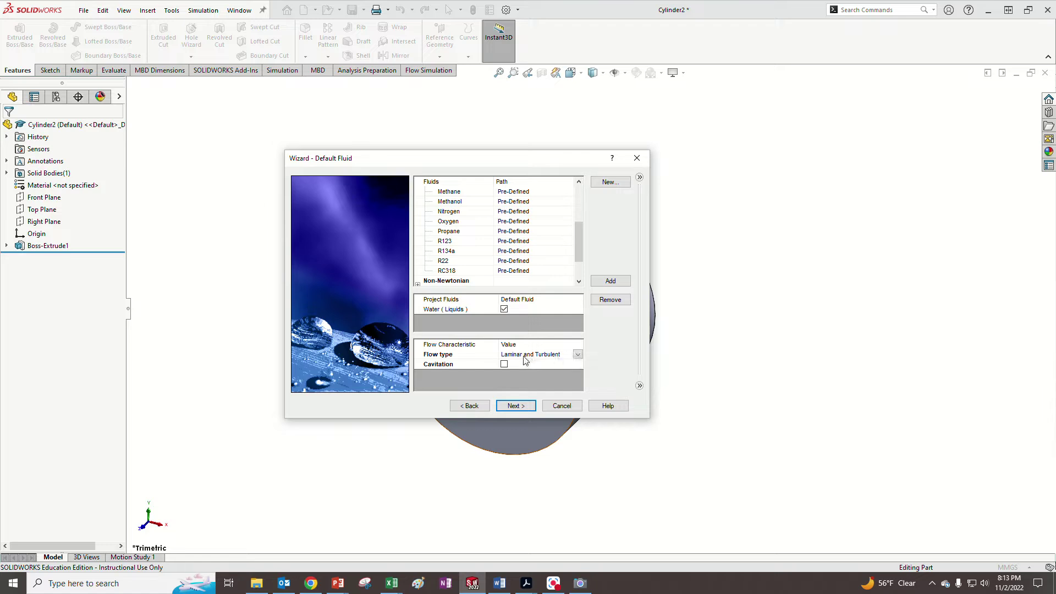
pyautogui.click(515, 407)
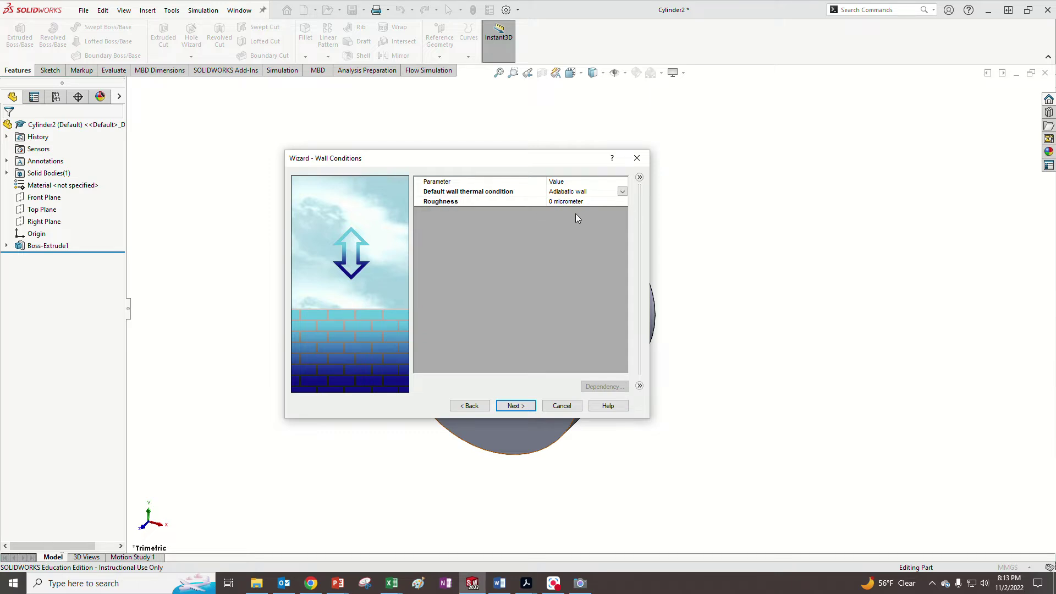
pyautogui.click(525, 407)
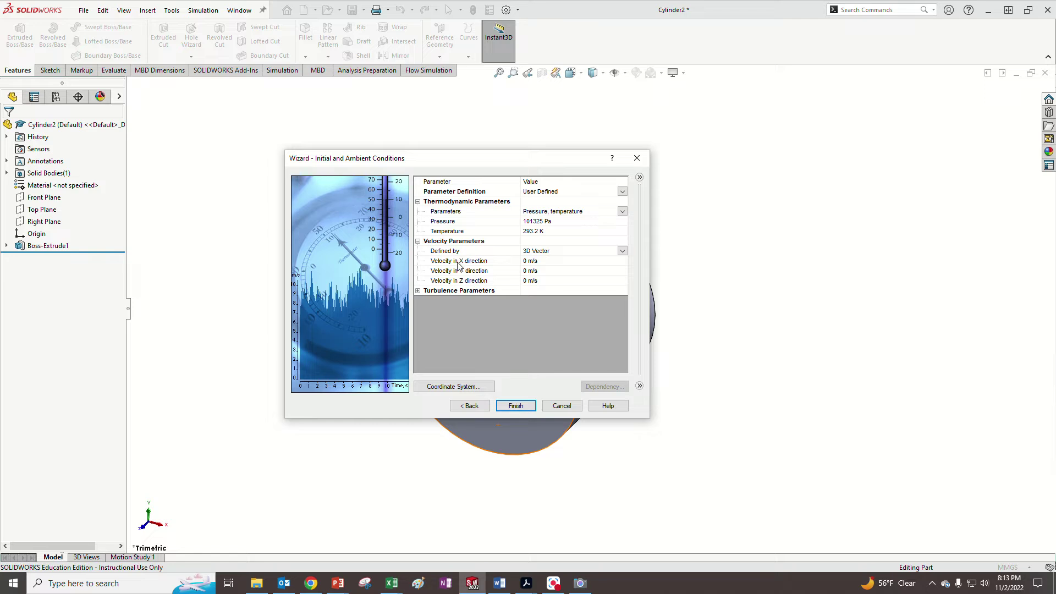
# Step: Look up the Re 1000 velocity in the F22 ME340 Project Excel workbook, set the X-direction velocity to 0.04414 m/s, and finish the wizard
pyautogui.click(392, 583)
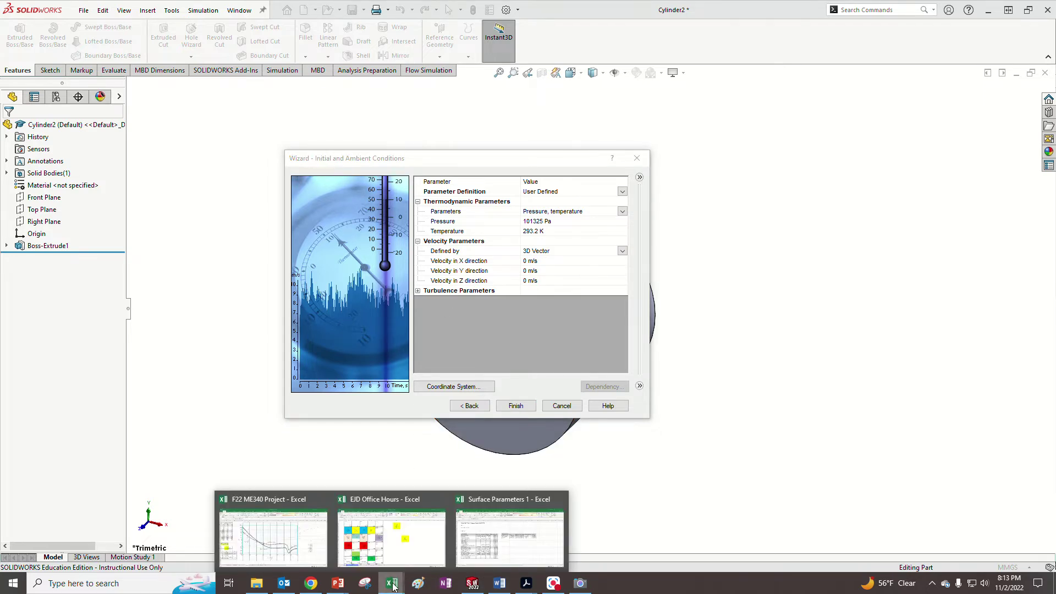
pyautogui.click(312, 559)
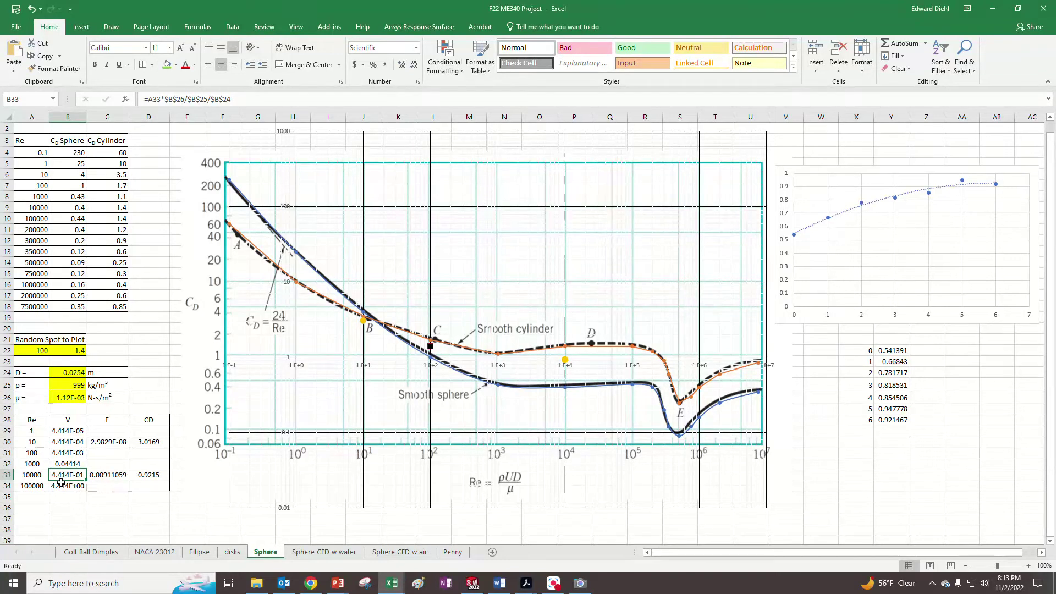
pyautogui.click(472, 584)
pyautogui.click(532, 262)
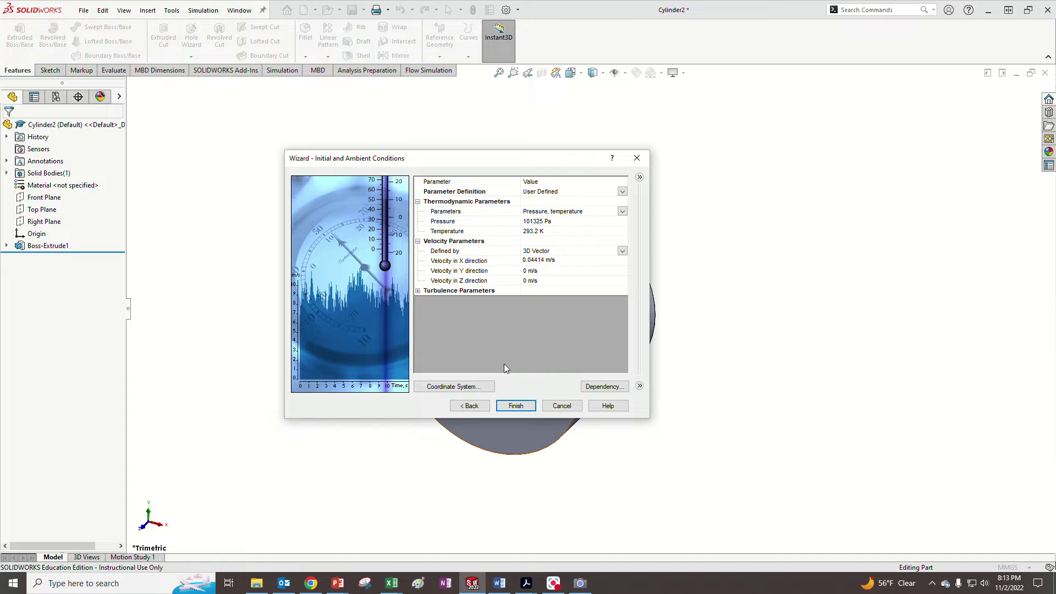
pyautogui.click(514, 406)
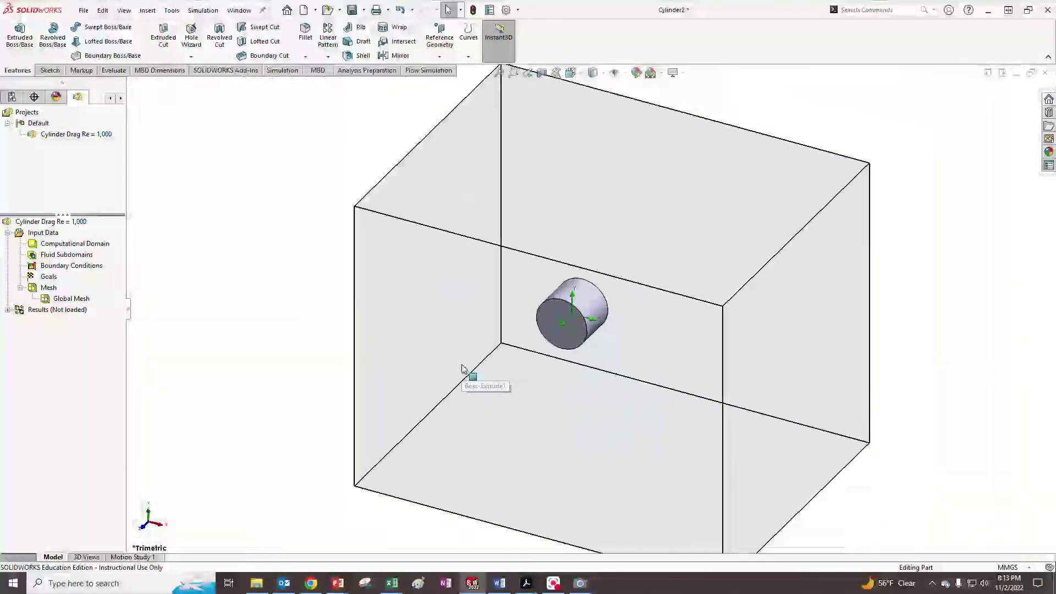
# Step: Change the computational domain of the cylinder project to a 2D simulation in the XY plane and accept it
pyautogui.moveTo(440, 372); pyautogui.dragTo(520, 379, button='middle')
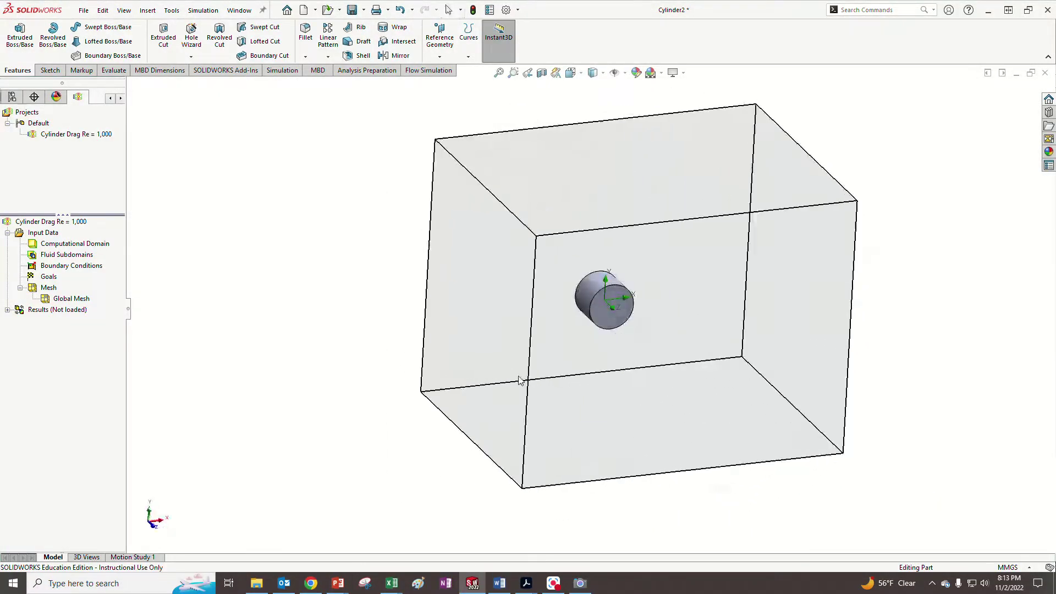
pyautogui.press('f')
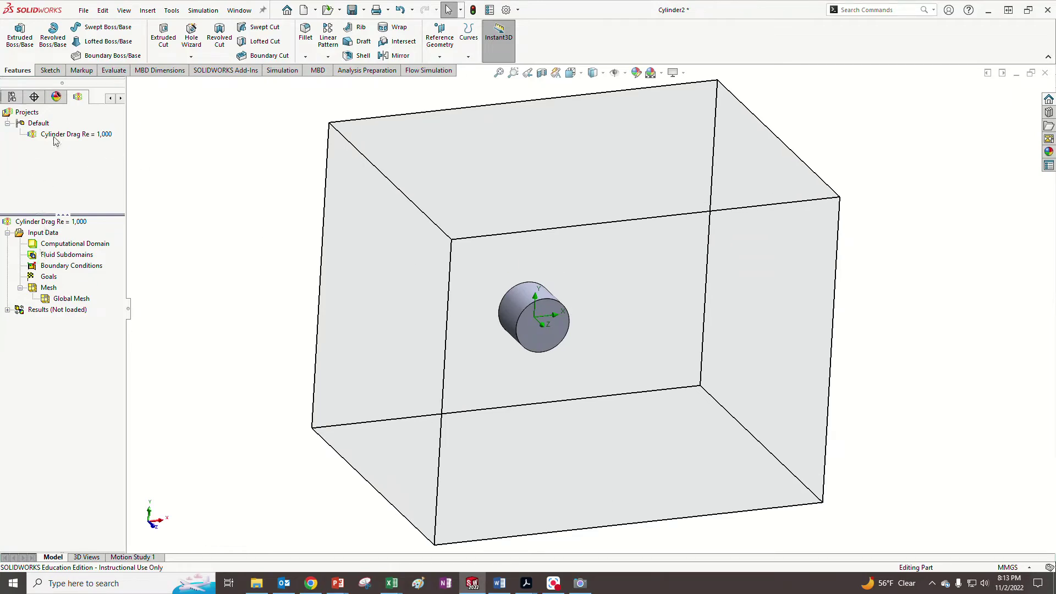
pyautogui.click(70, 137)
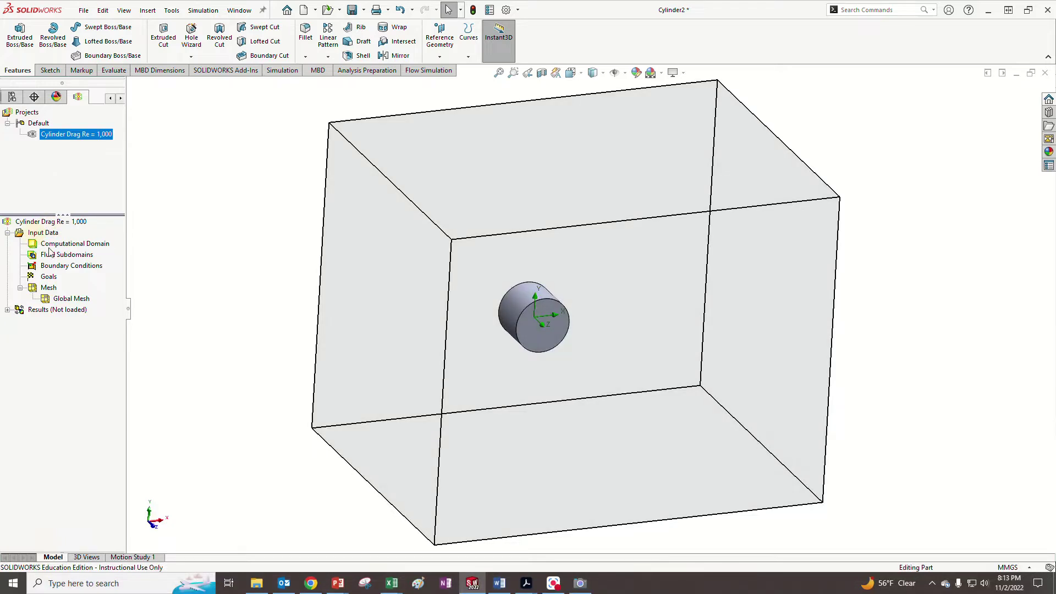
pyautogui.click(52, 246)
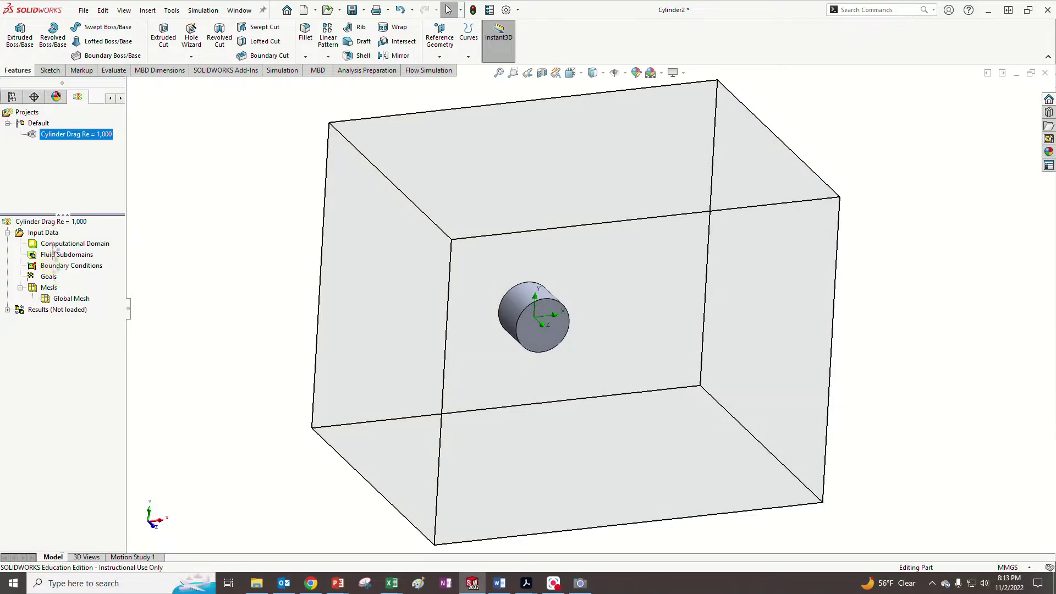
pyautogui.click(54, 245)
pyautogui.rightClick(55, 249)
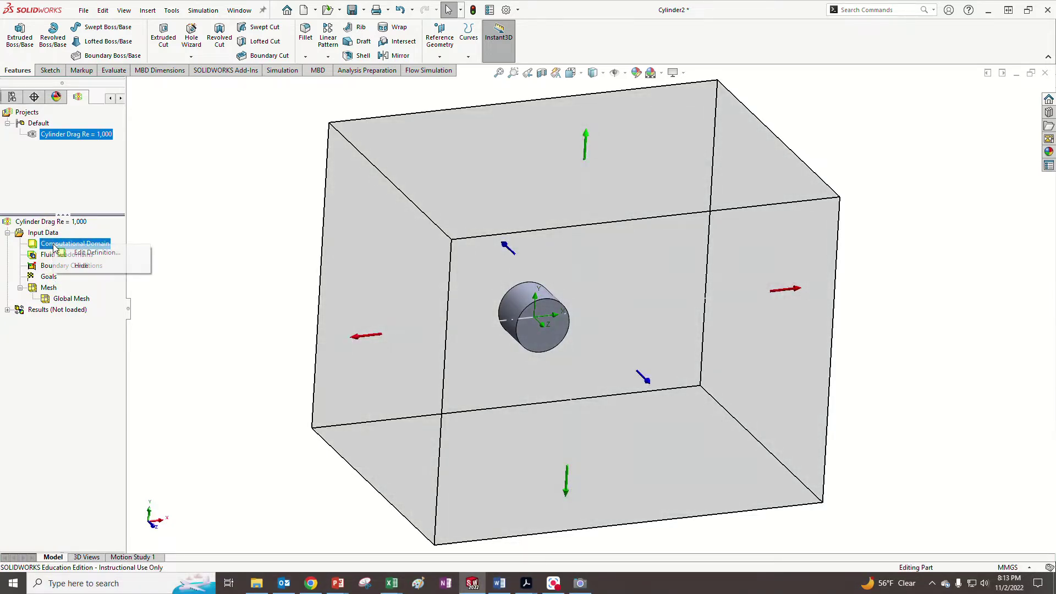
pyautogui.click(88, 251)
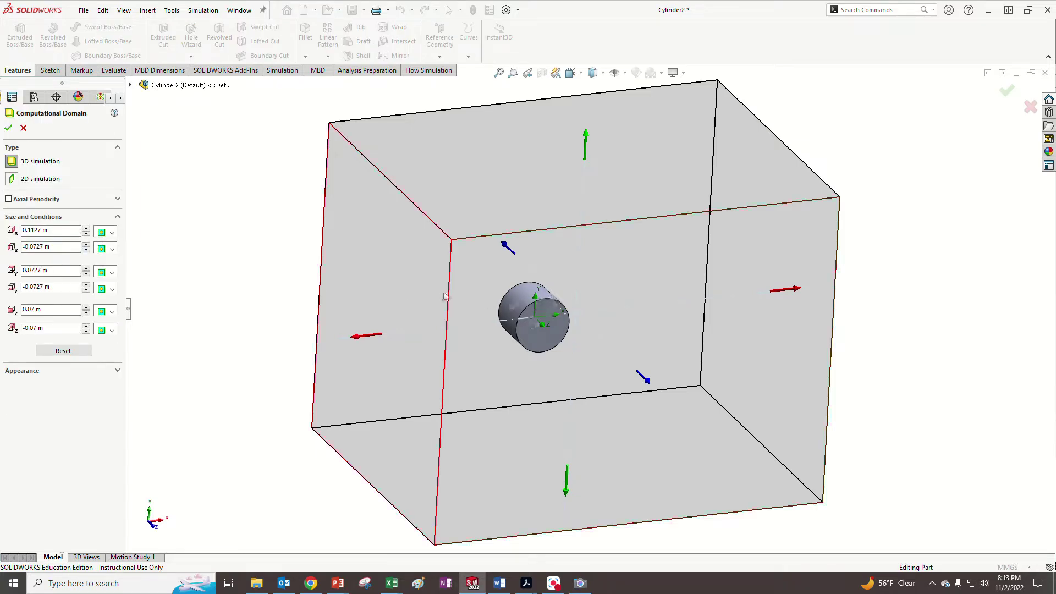
pyautogui.click(12, 179)
pyautogui.moveTo(265, 306)
pyautogui.mouseDown(button='middle')
pyautogui.moveTo(354, 342)
pyautogui.moveTo(260, 293)
pyautogui.moveTo(271, 302)
pyautogui.mouseUp(button='middle')
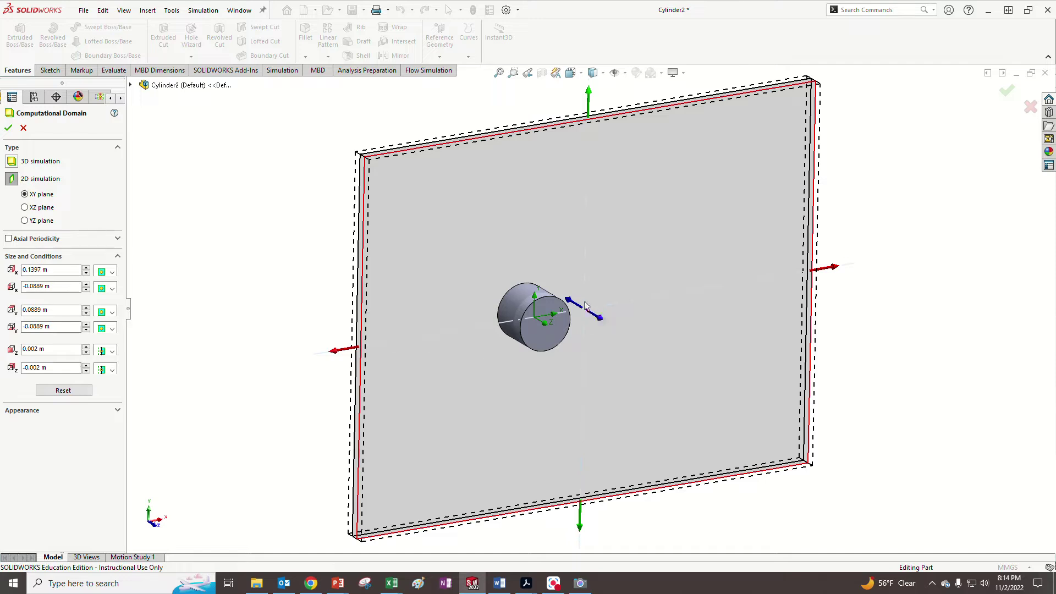
pyautogui.click(9, 129)
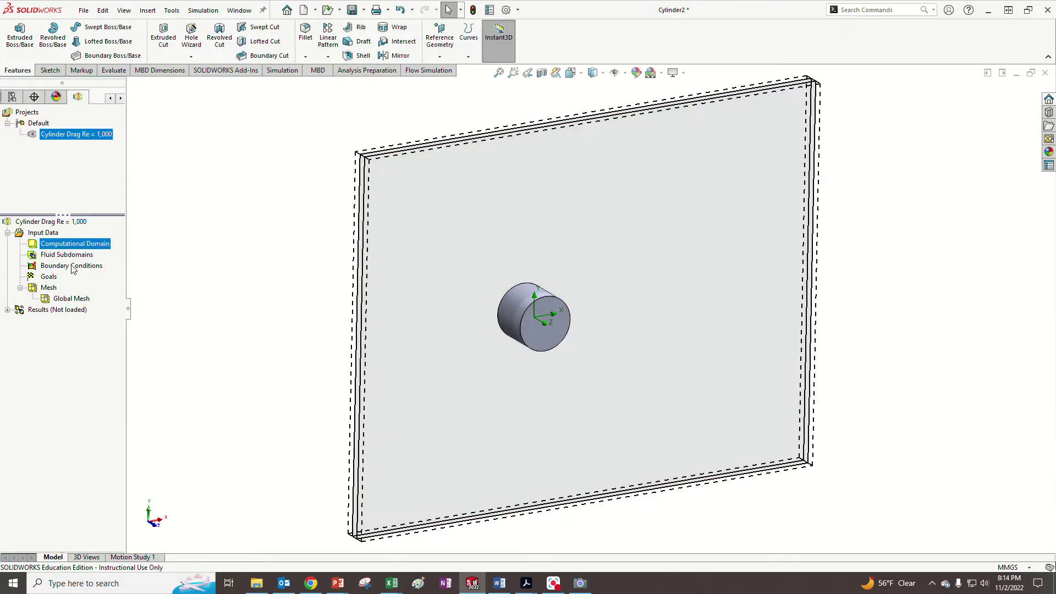
# Step: Add a global goal for Force (X) to the project
pyautogui.rightClick(47, 277)
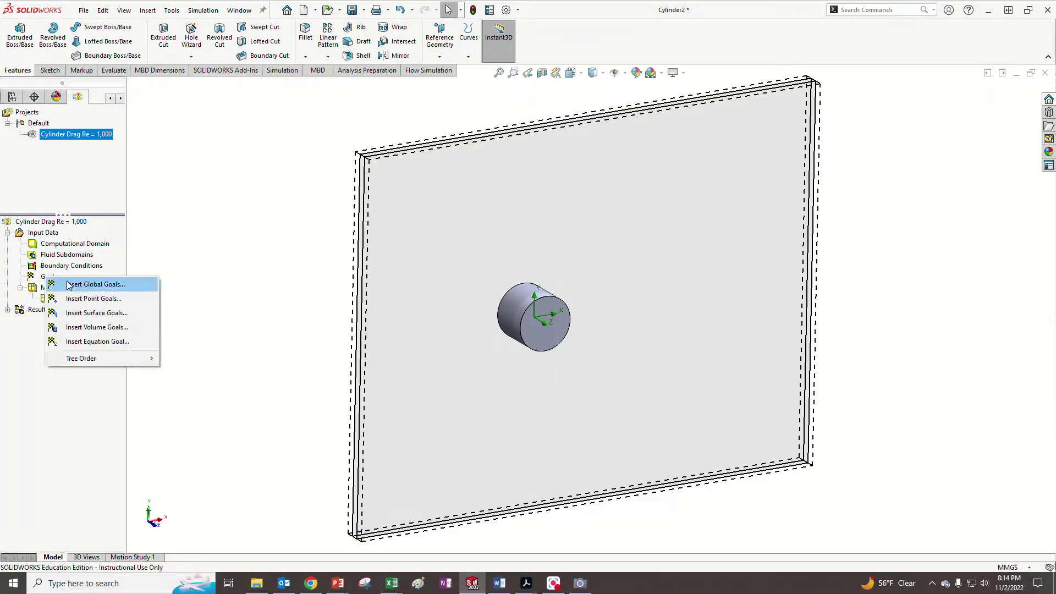
pyautogui.click(172, 245)
pyautogui.rightClick(50, 278)
pyautogui.click(87, 285)
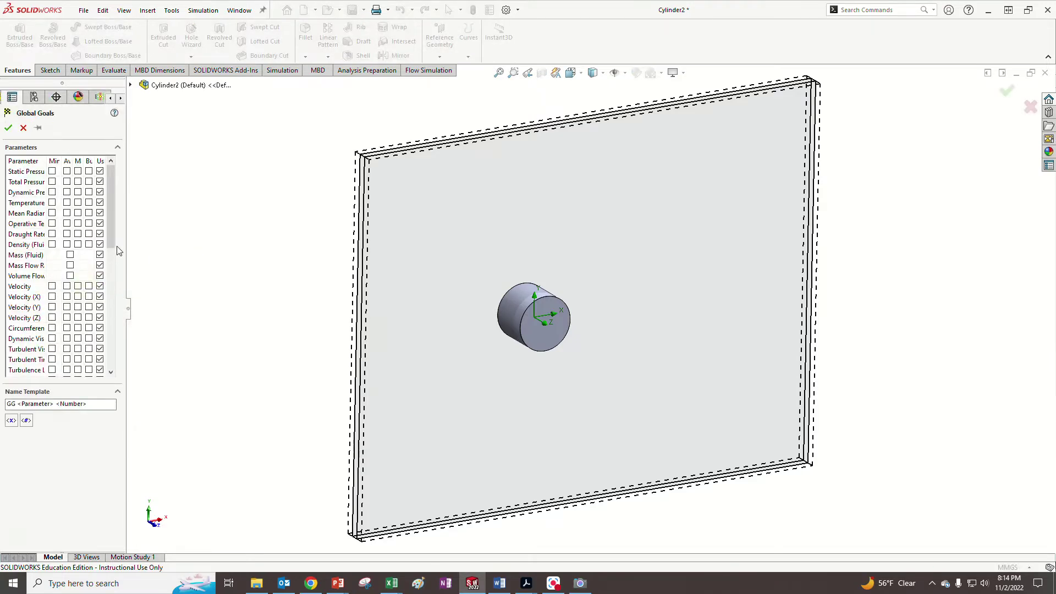
pyautogui.moveTo(116, 236); pyautogui.dragTo(105, 330)
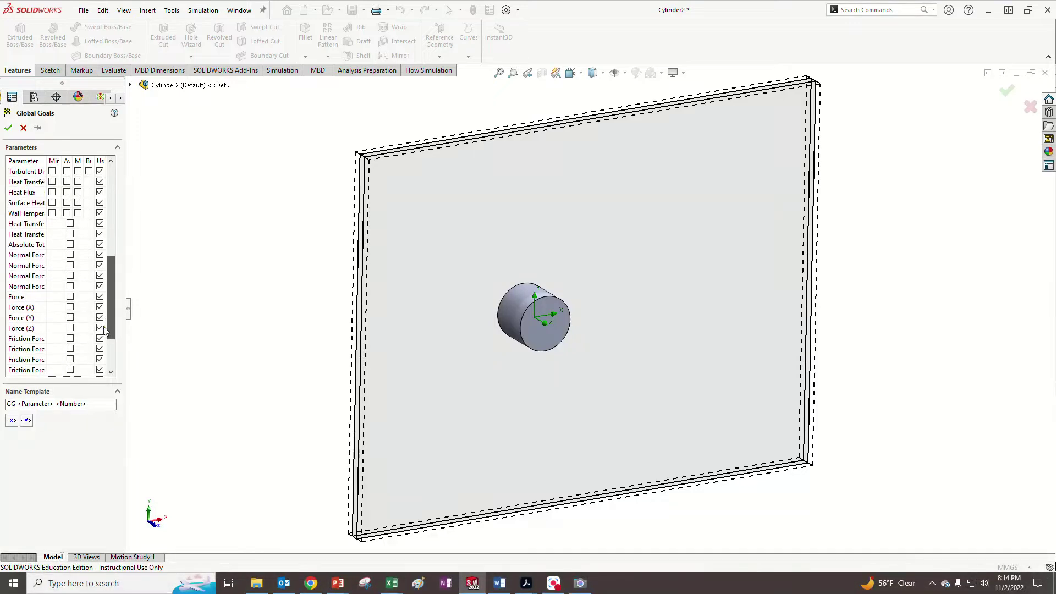
pyautogui.click(70, 307)
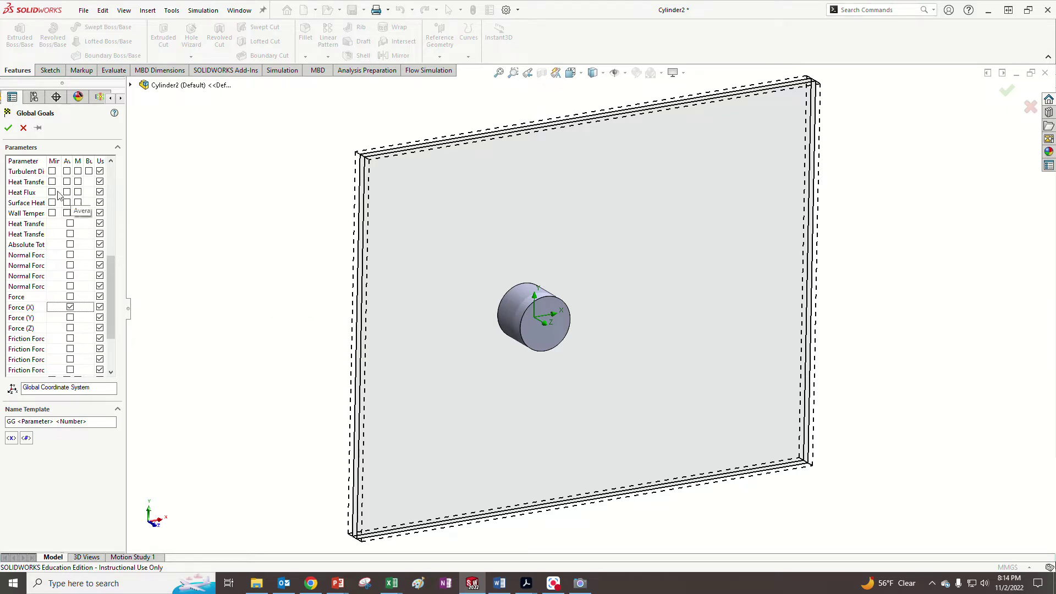
pyautogui.click(8, 128)
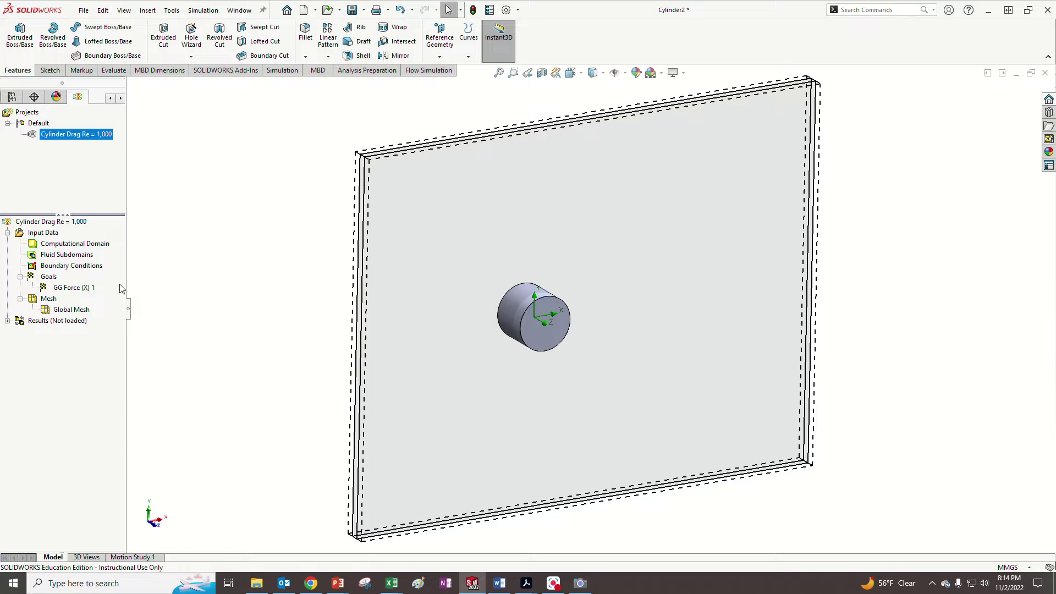
# Step: Insert an equation goal named "Drag Coefficient" and begin its expression with the GG Force (X) 1 goal
pyautogui.rightClick(46, 278)
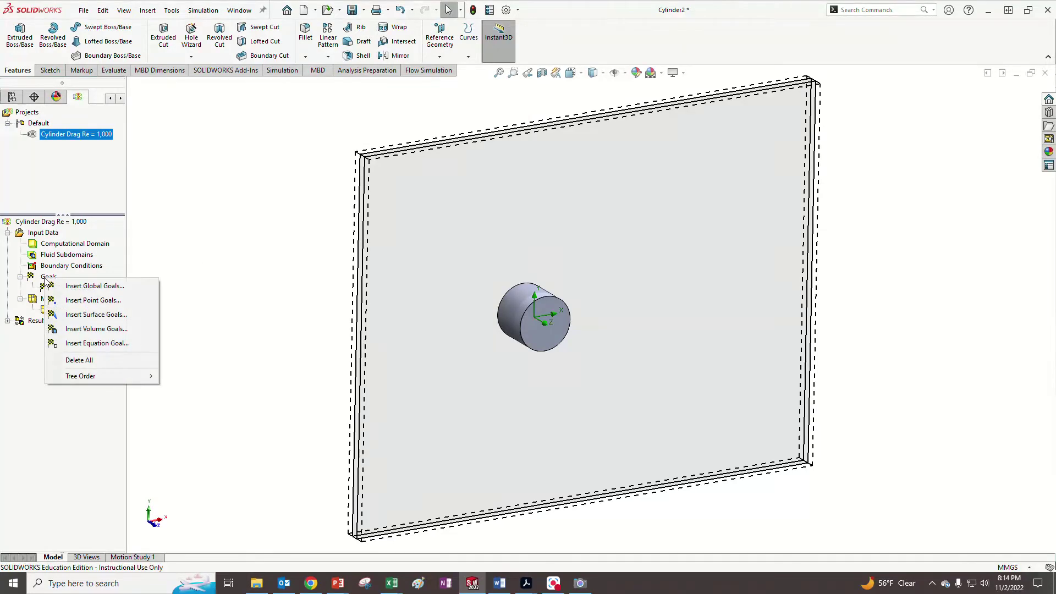
pyautogui.click(91, 343)
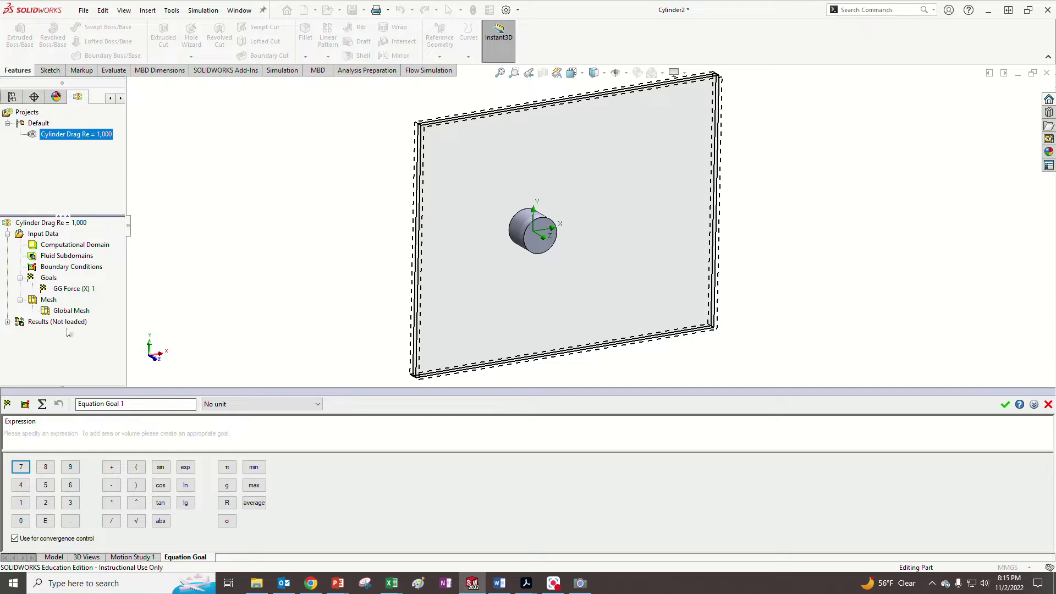
pyautogui.tripleClick(115, 405)
pyautogui.write('Drag Coefficient')
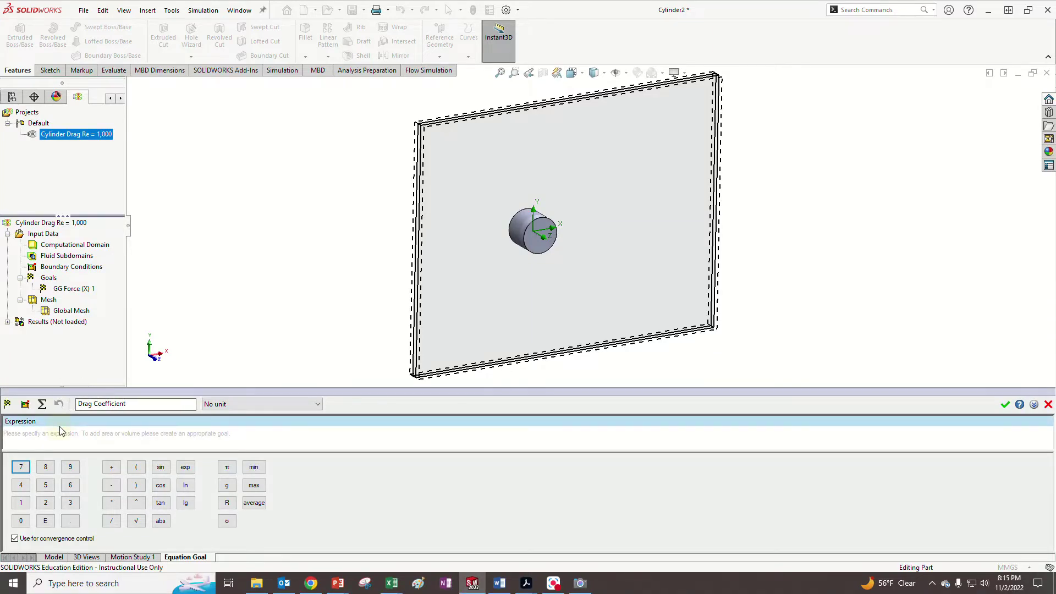
pyautogui.click(65, 289)
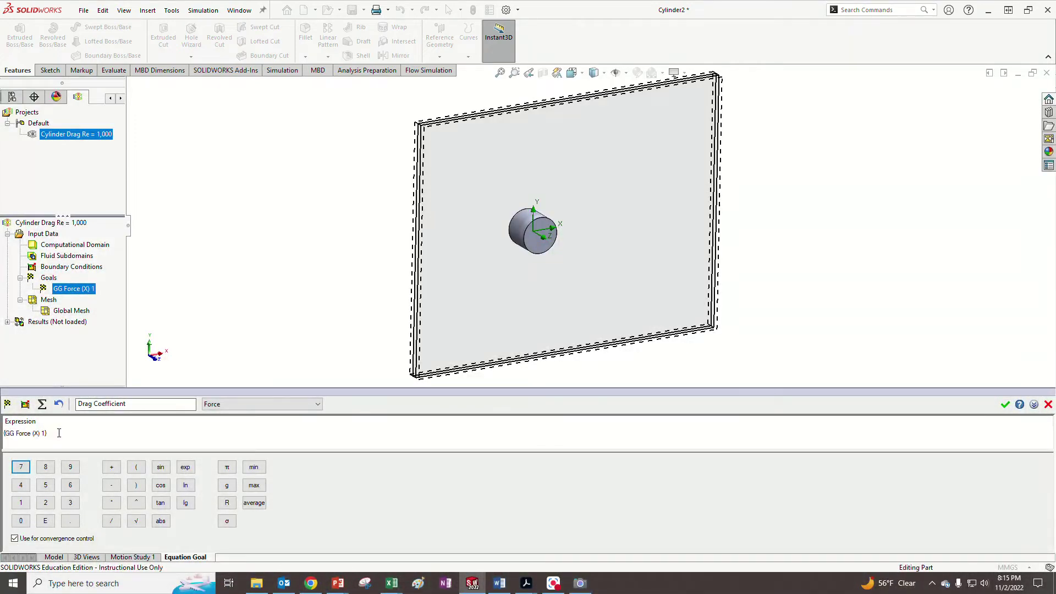
# Step: Check the drag formula in the Camera app and complete the SOLIDWORKS goal expression as {GG Force (X) 1}*2/(999*0.004*0.0254*0.04414^2)
pyautogui.moveTo(554, 589)
pyautogui.click(574, 587)
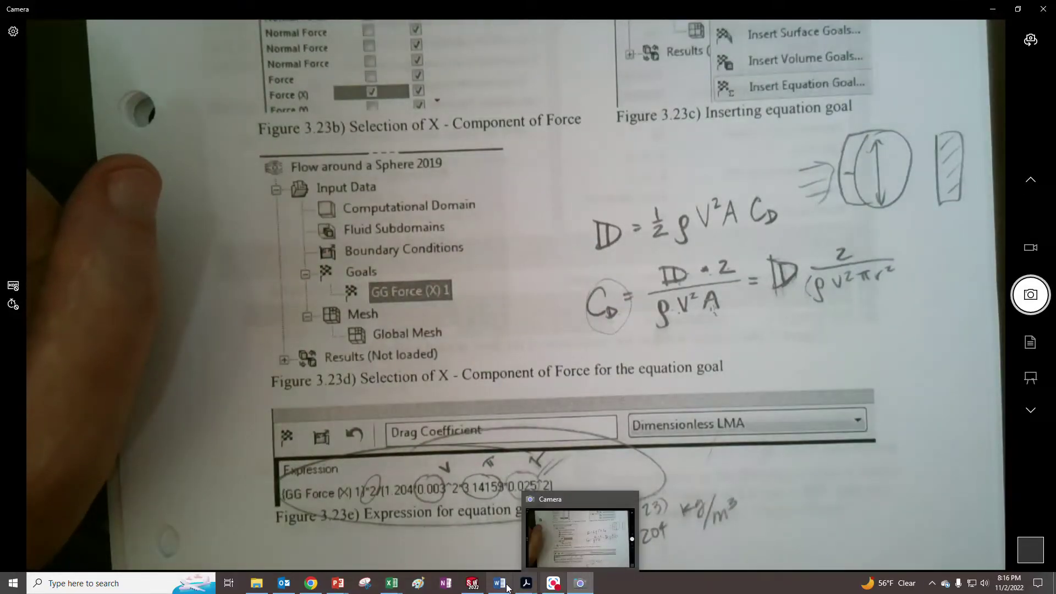
pyautogui.click(467, 584)
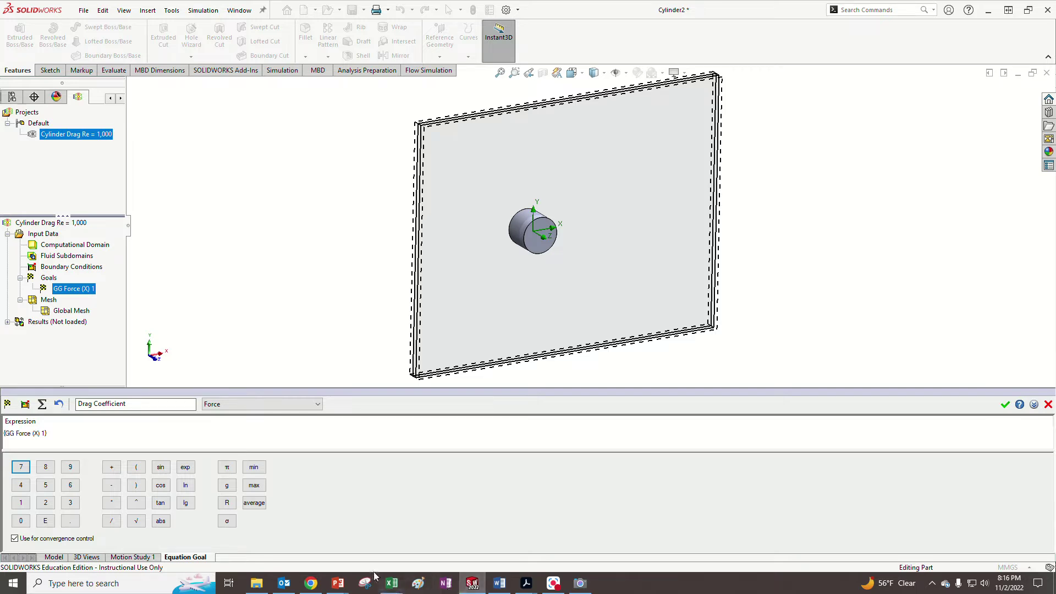
pyautogui.click(60, 437)
pyautogui.write('^2/')
pyautogui.write('0')
pyautogui.write('.004*')
pyautogui.write('0.0254*0.0')
pyautogui.write('4414')
pyautogui.write('^2')
# Step: Set the Drag Coefficient goal's unit to Dimensionless LMA and accept the equation goal
pyautogui.click(244, 406)
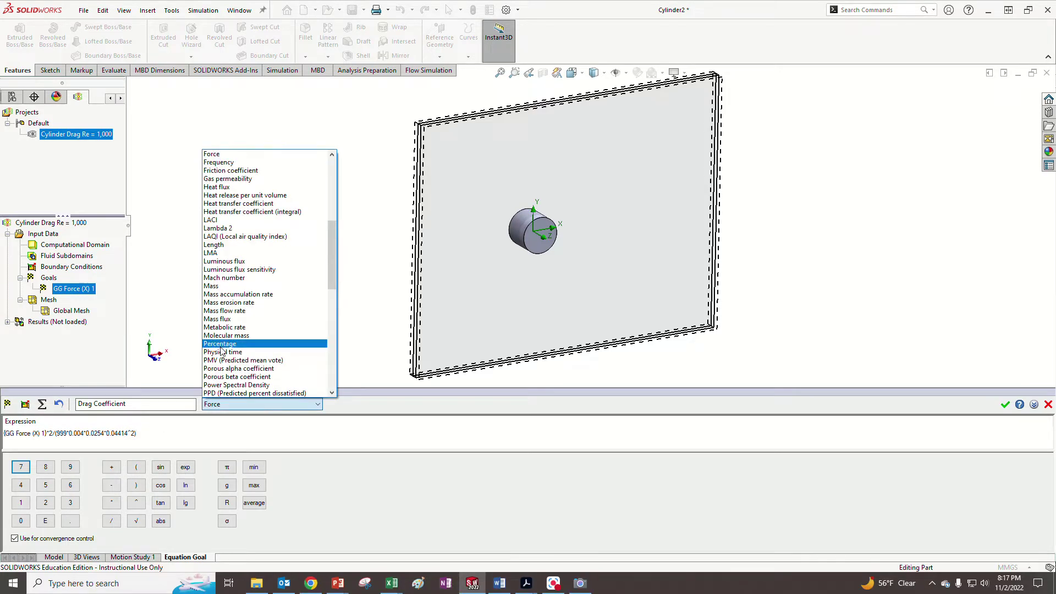
pyautogui.scroll(3, 222, 351)
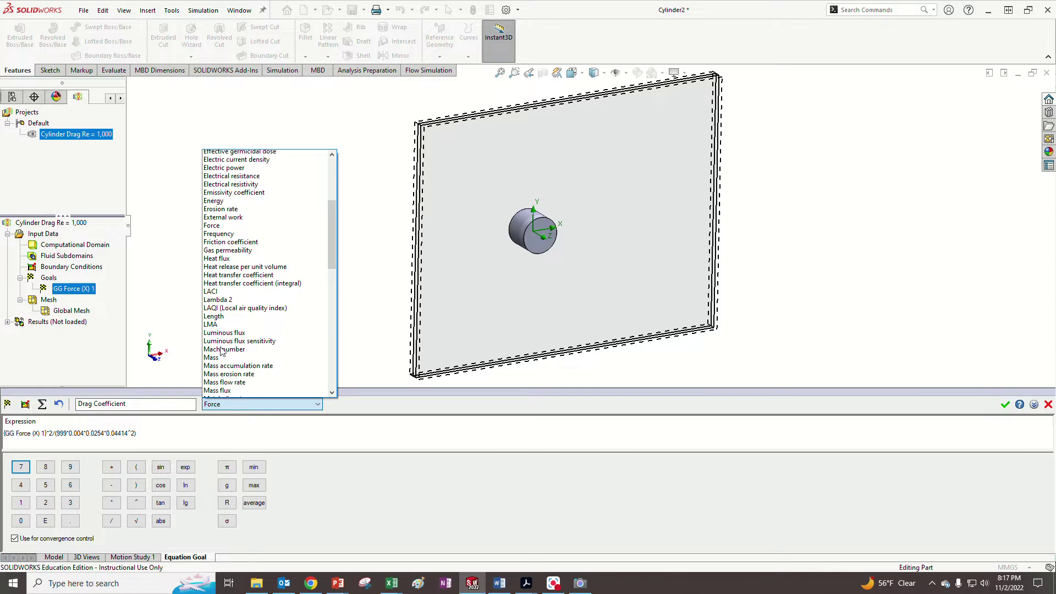
pyautogui.scroll(3, 222, 351)
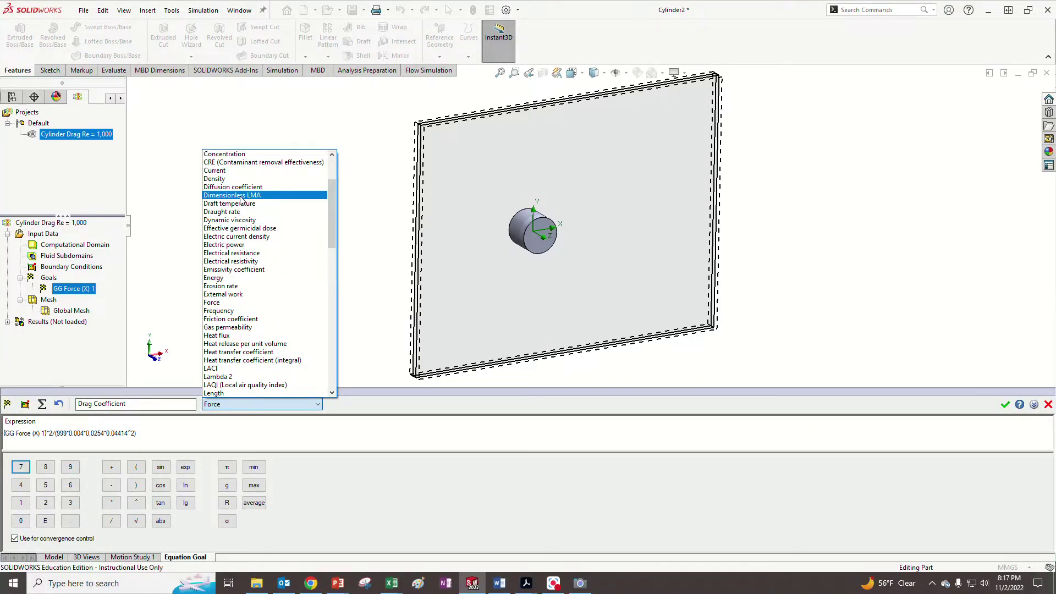
pyautogui.click(241, 196)
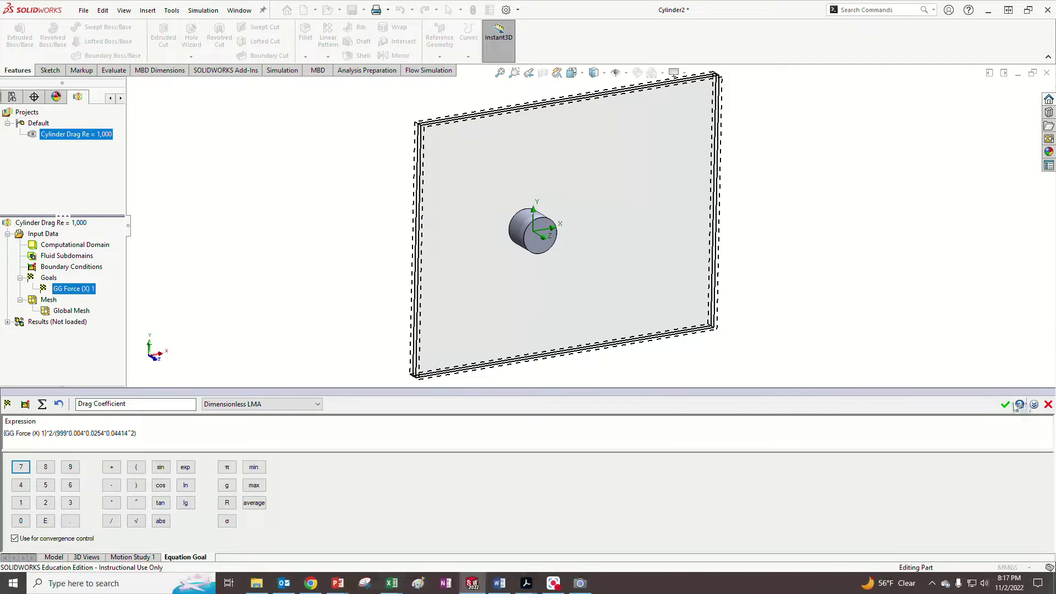
pyautogui.click(1005, 405)
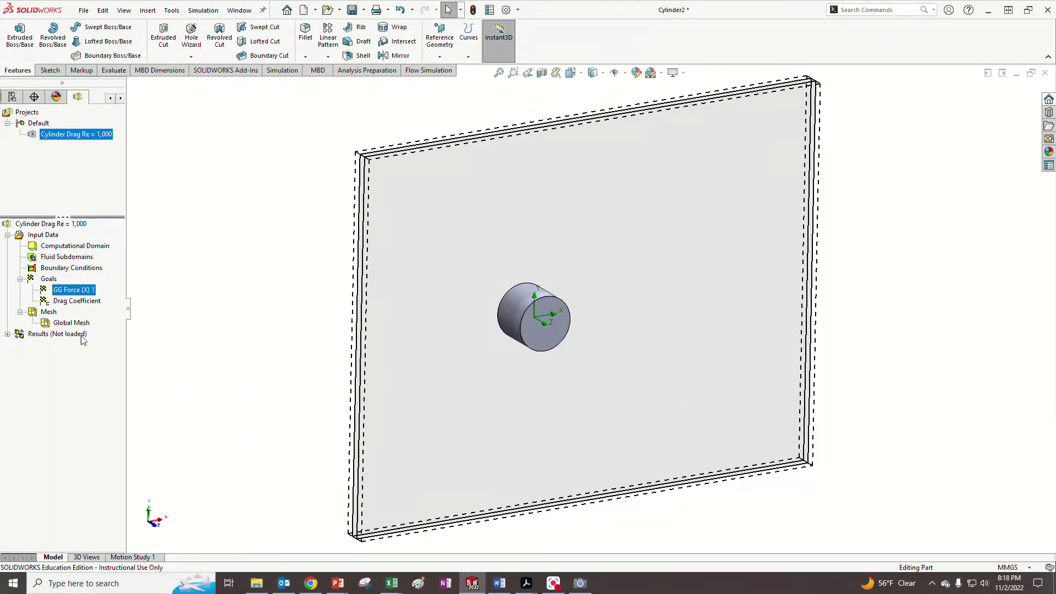
# Step: Raise the automatic global mesh's level of initial mesh by one and accept the settings
pyautogui.click(40, 313)
pyautogui.rightClick(40, 313)
pyautogui.click(71, 321)
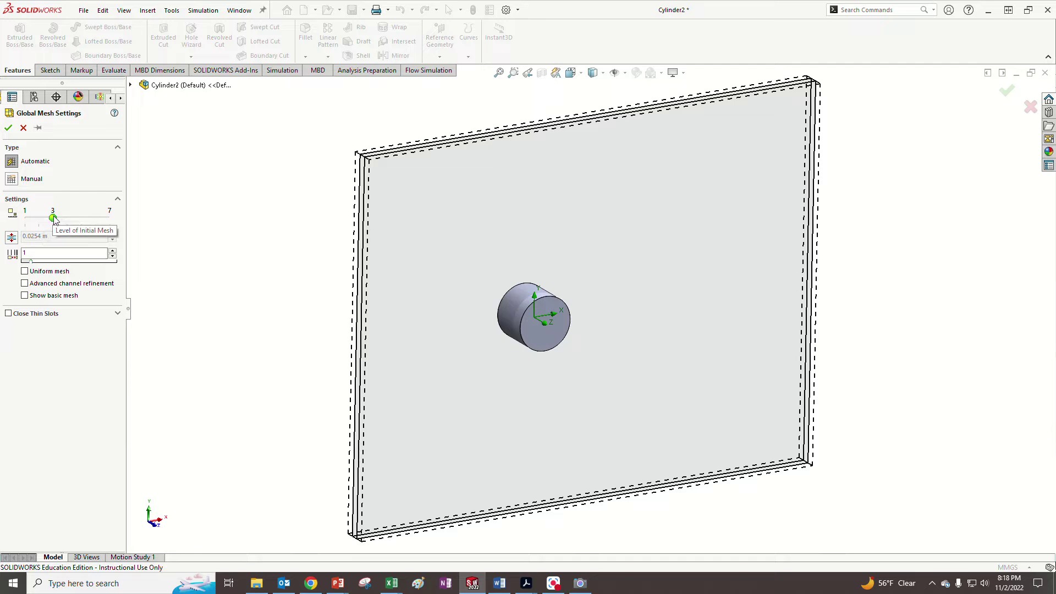
pyautogui.moveTo(53, 219); pyautogui.dragTo(67, 219)
pyautogui.click(8, 130)
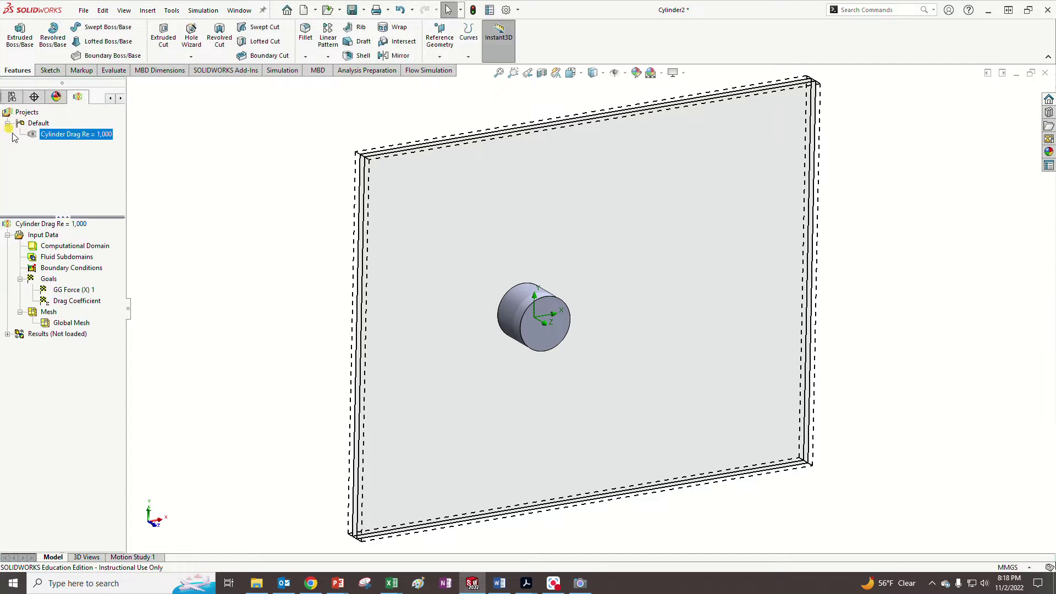
# Step: Show the basic mesh on the computational domain around the cylinder
pyautogui.rightClick(44, 313)
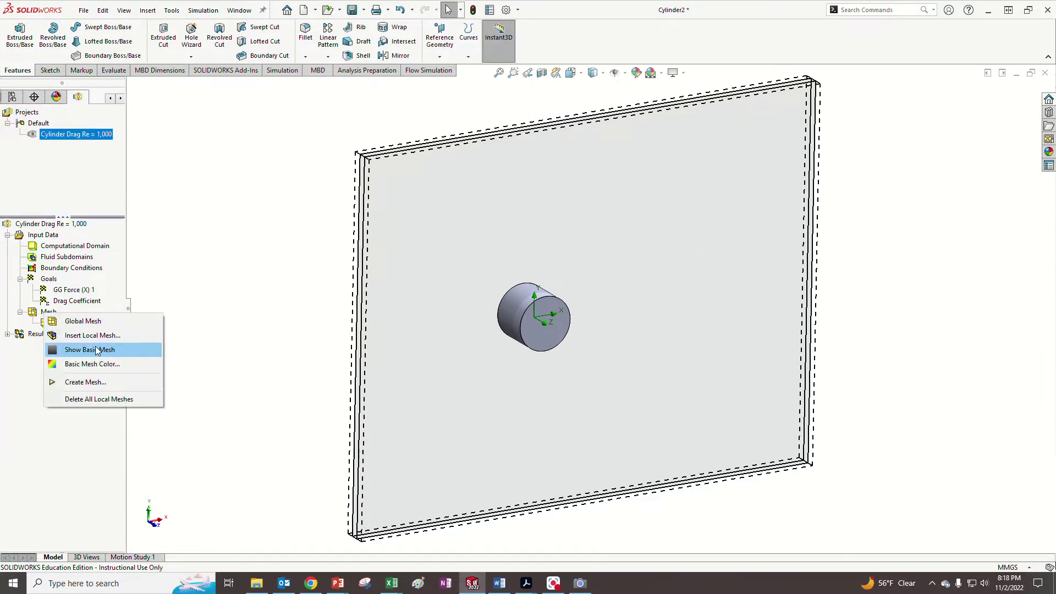
pyautogui.click(89, 350)
pyautogui.moveTo(330, 264)
pyautogui.mouseDown(button='middle')
pyautogui.moveTo(288, 288)
pyautogui.moveTo(295, 306)
pyautogui.moveTo(349, 319)
pyautogui.moveTo(284, 331)
pyautogui.mouseUp(button='middle')
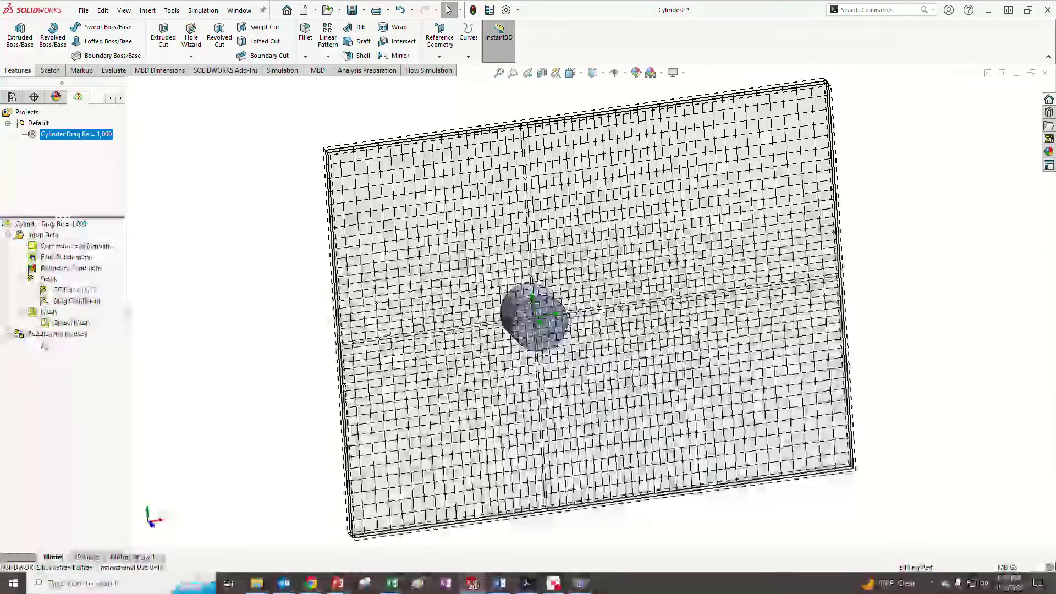
# Step: Run the Cylinder Drag Re = 1,000 project as a new calculation with all cores and check the solver window
pyautogui.rightClick(44, 225)
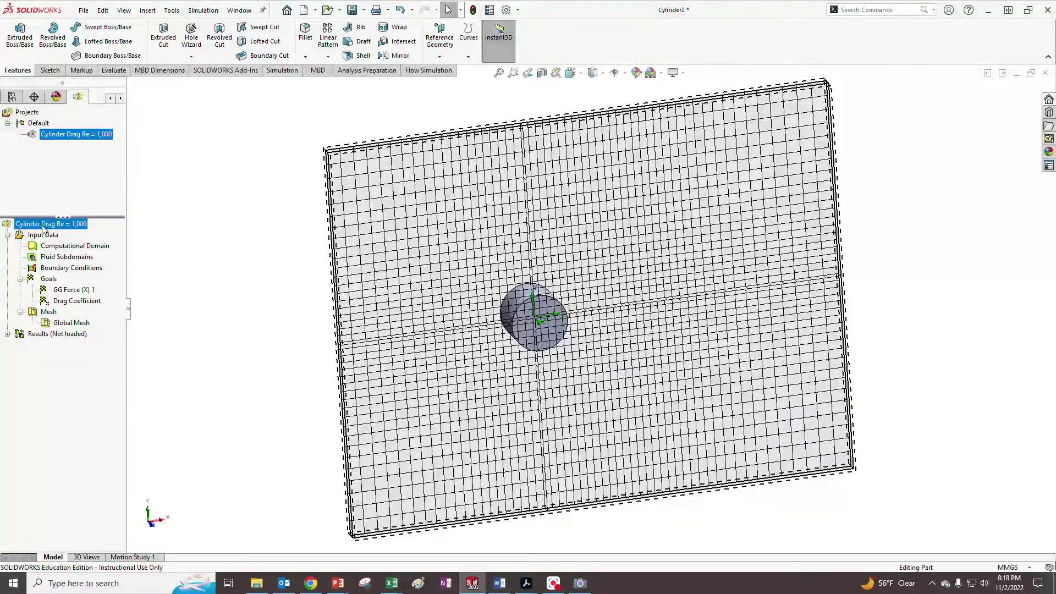
pyautogui.click(66, 235)
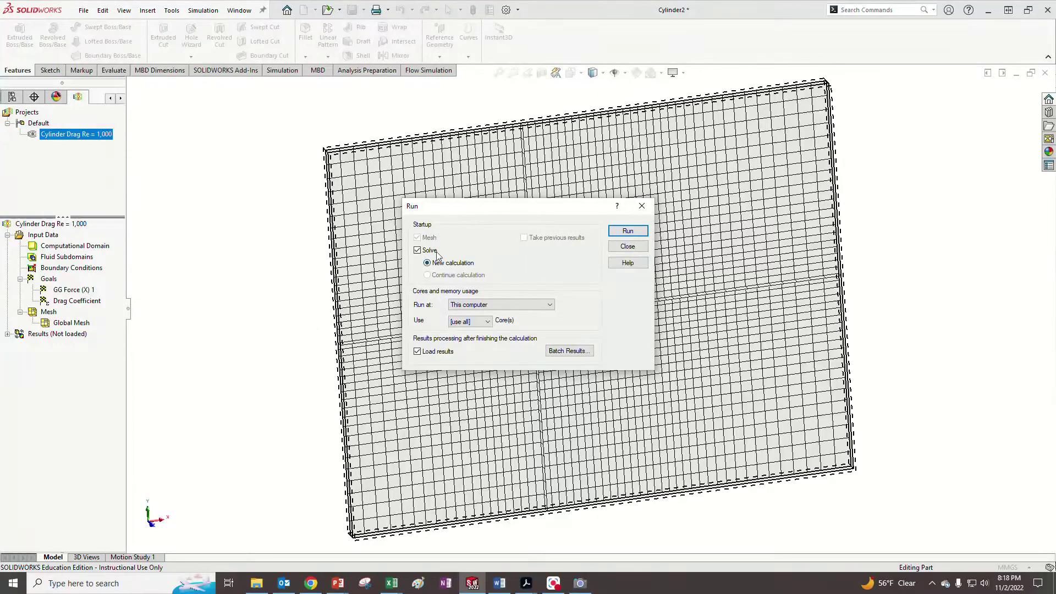
pyautogui.click(627, 232)
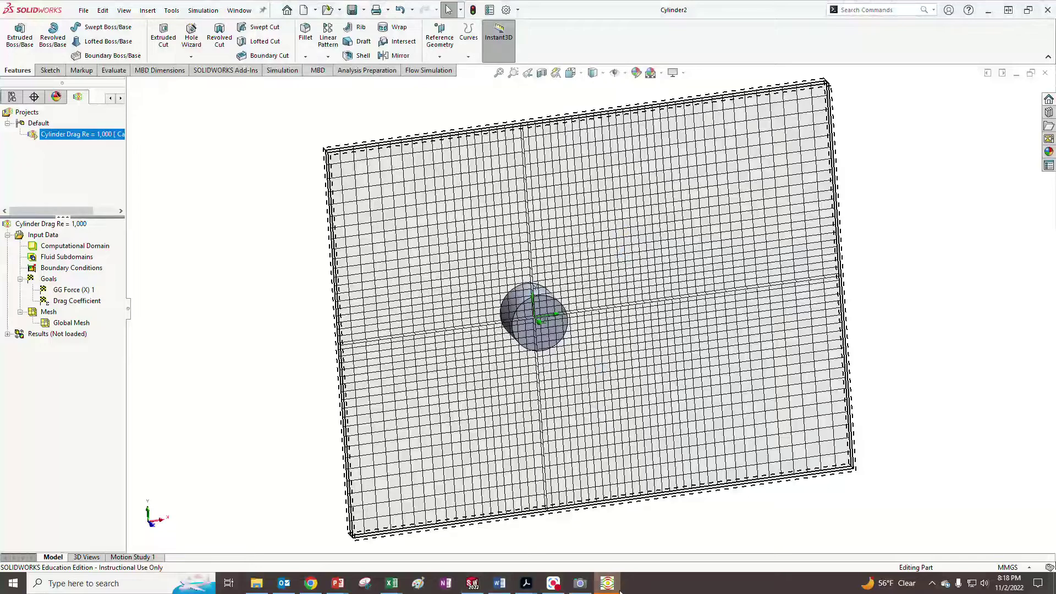
pyautogui.click(614, 585)
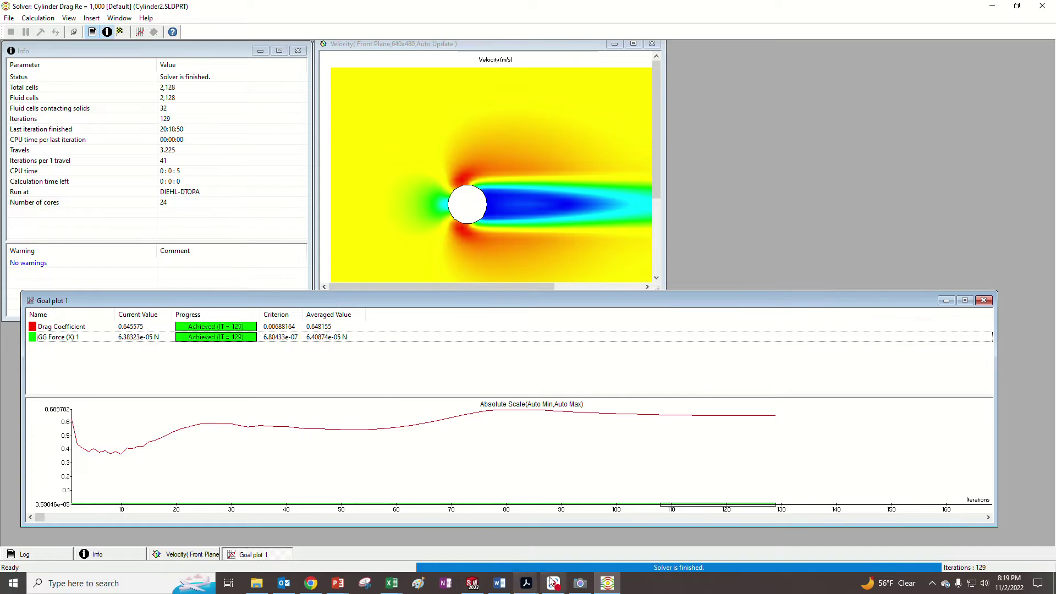
# Step: Return to the SOLIDWORKS model, orient it to the front view and expand the project's results
pyautogui.click(473, 583)
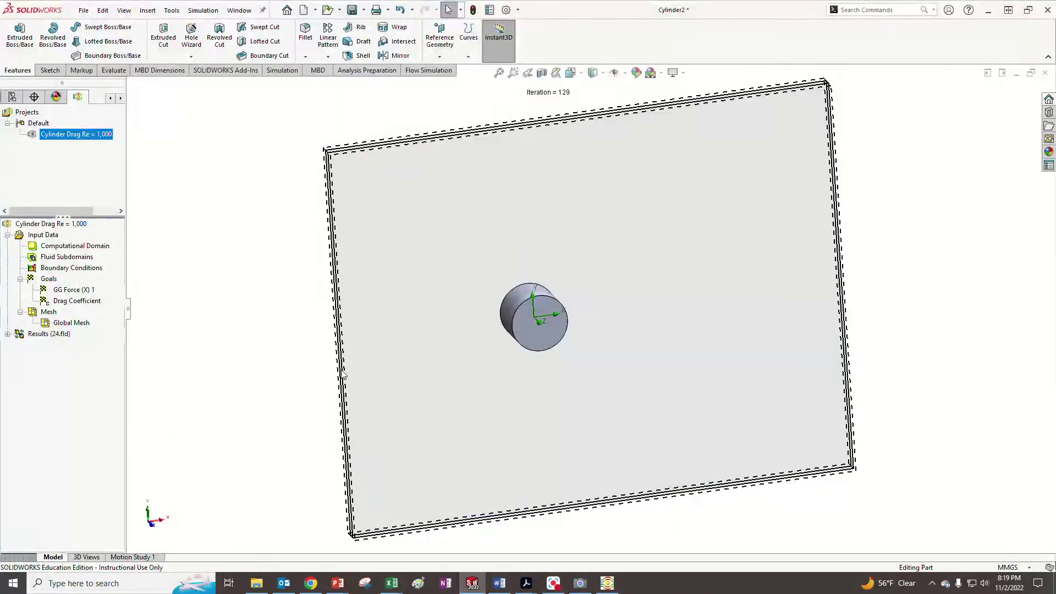
pyautogui.click(152, 526)
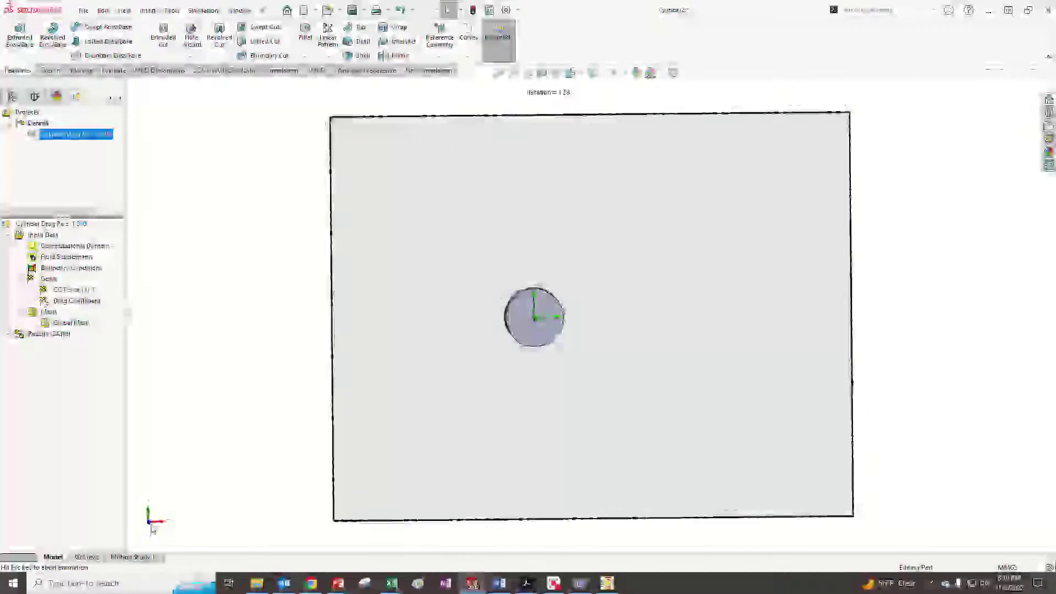
pyautogui.click(8, 334)
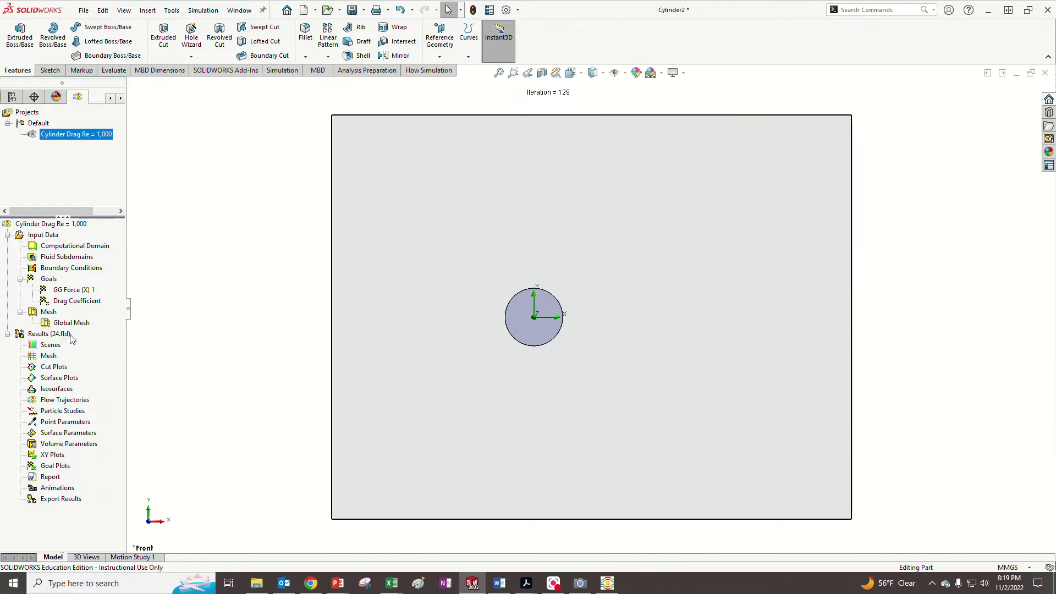
# Step: Create a cut plot on the Front Plane at 0 m offset showing velocity contours with velocity vectors
pyautogui.rightClick(50, 335)
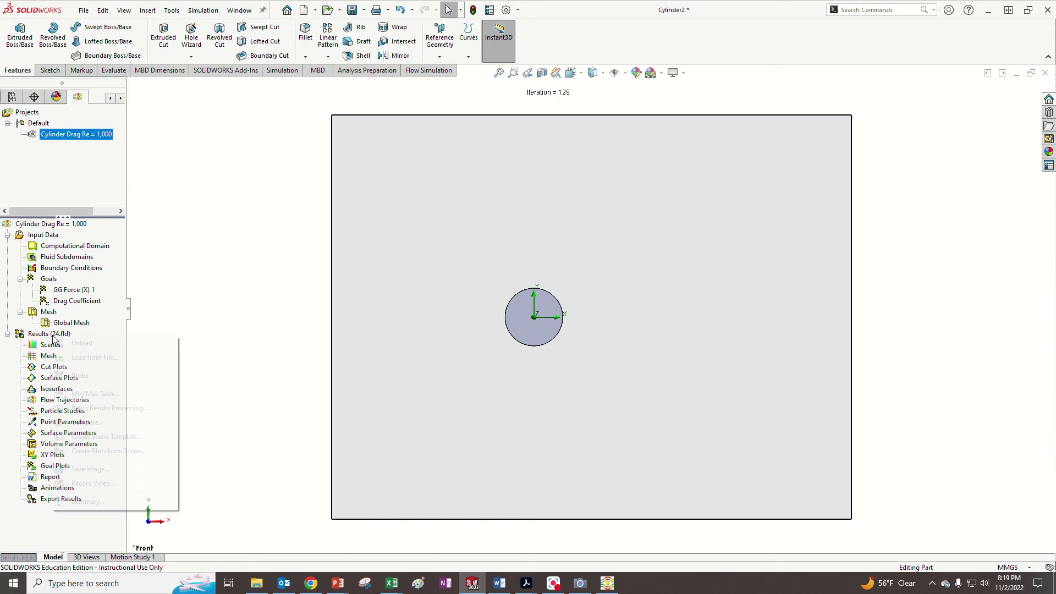
pyautogui.click(176, 313)
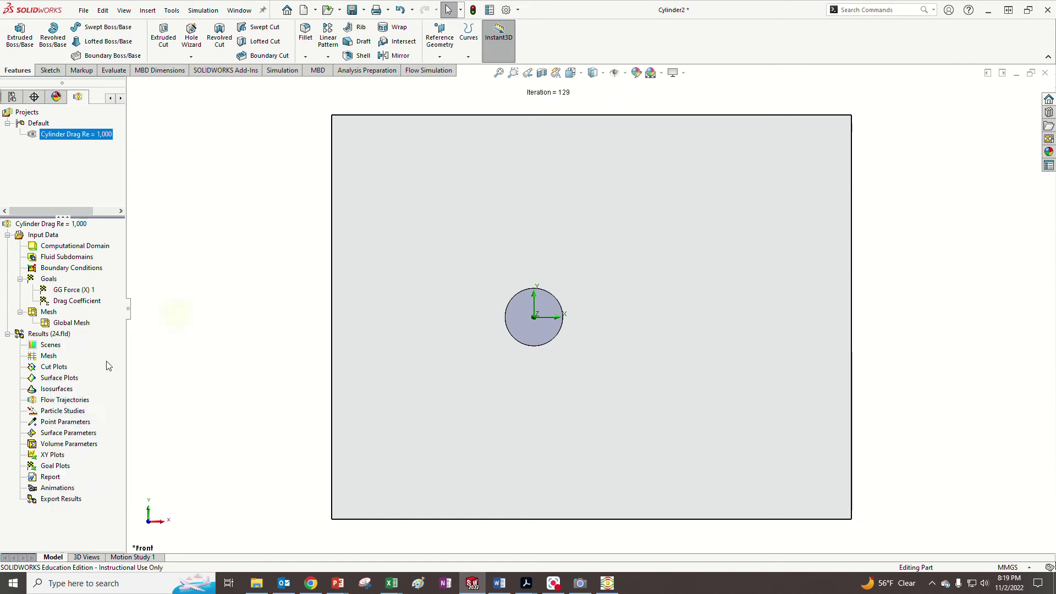
pyautogui.rightClick(32, 369)
pyautogui.click(64, 376)
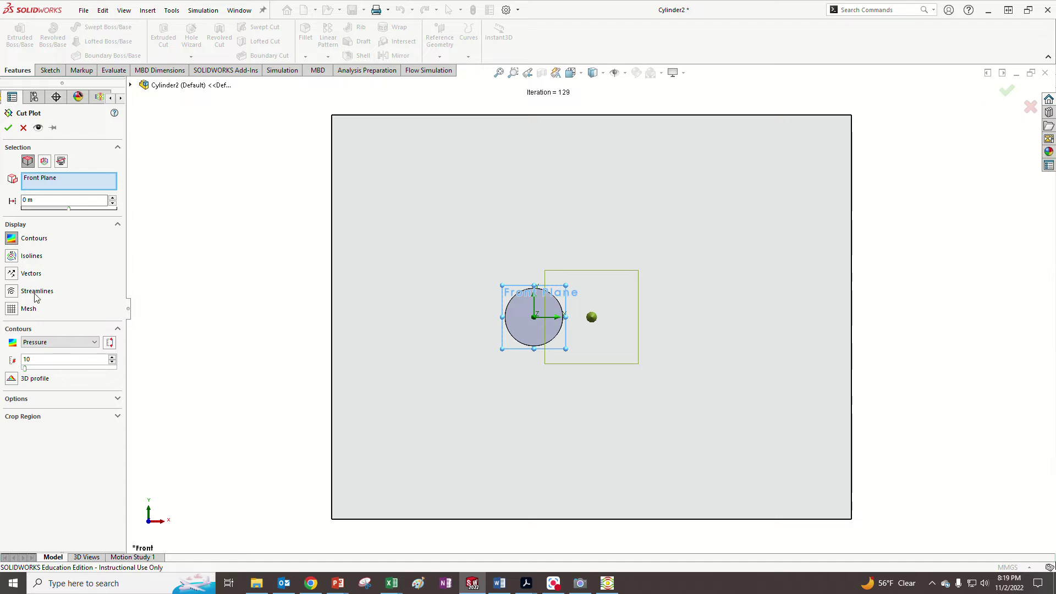
pyautogui.click(11, 273)
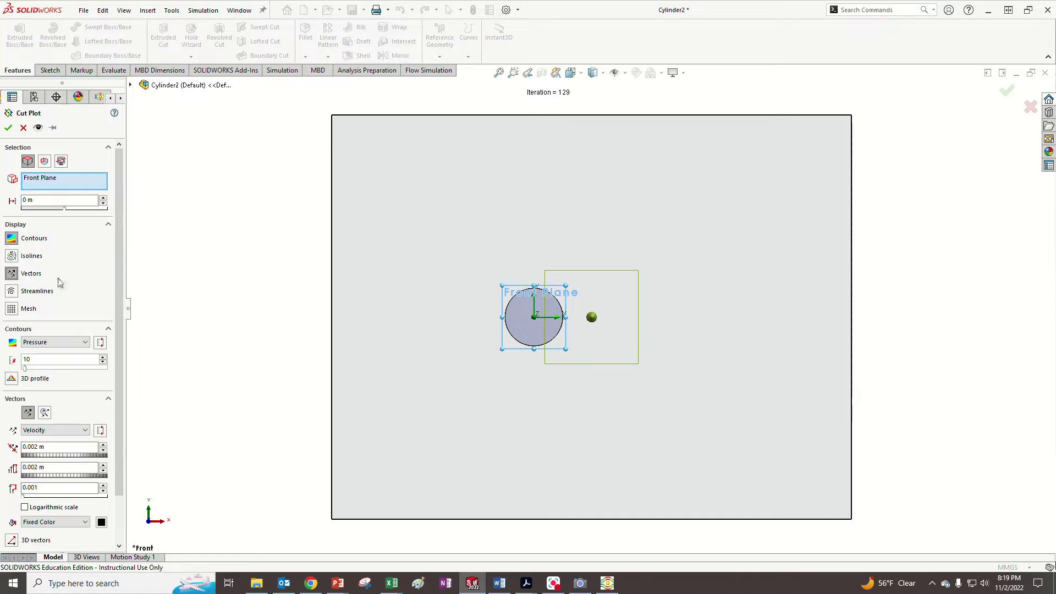
pyautogui.click(88, 343)
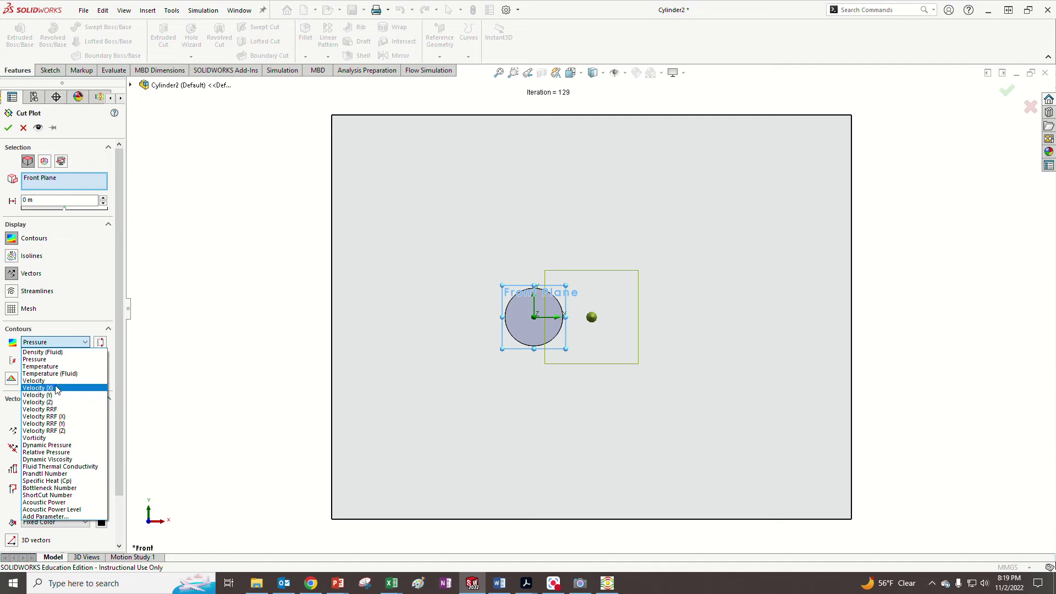
pyautogui.click(46, 381)
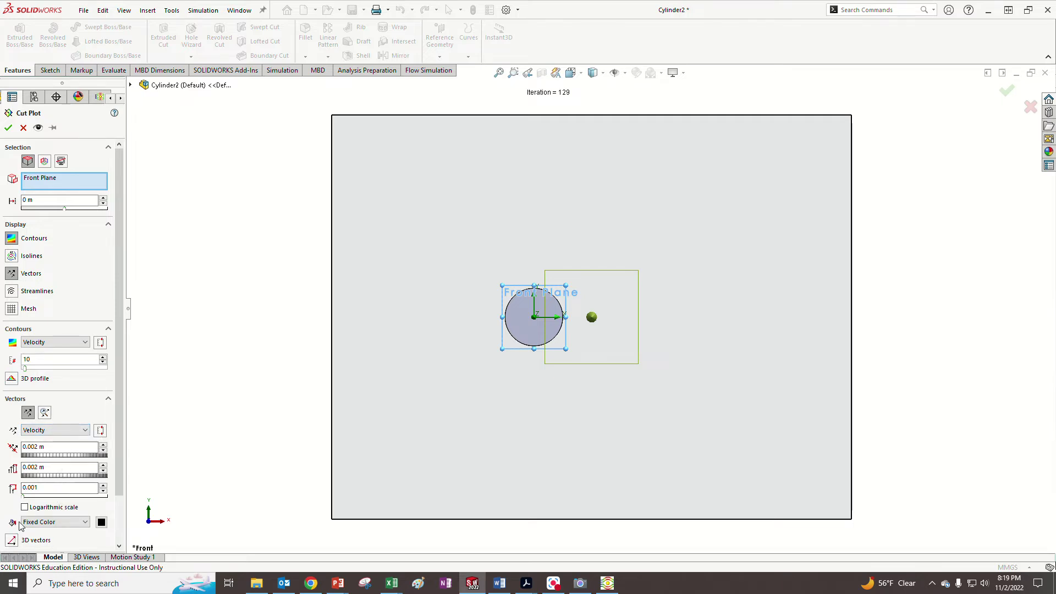
pyautogui.click(8, 127)
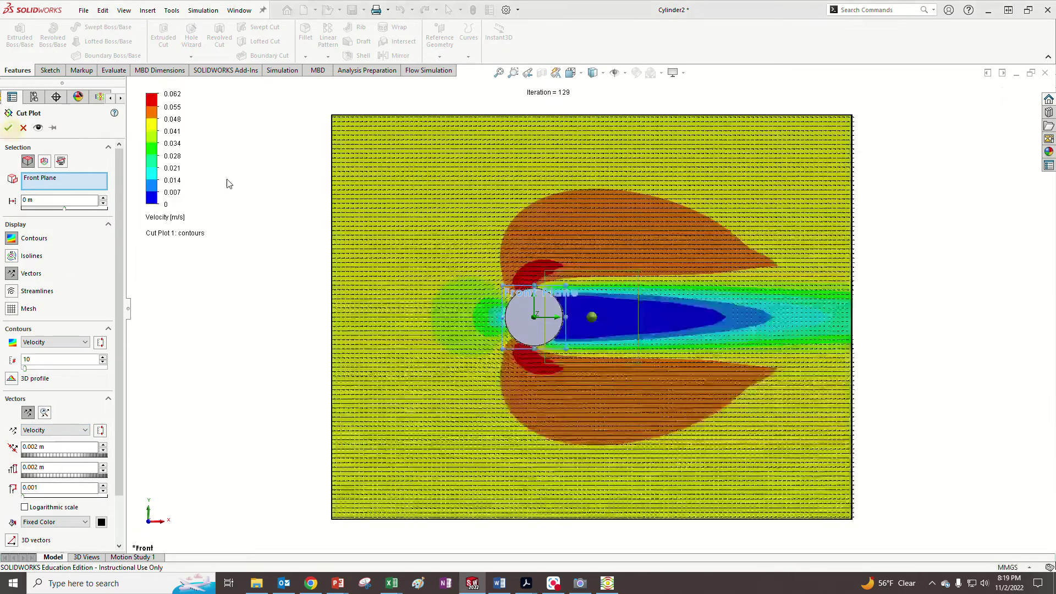
# Step: Examine the velocity contours and vectors around the cylinder and in its wake, both close up and across the whole domain
pyautogui.scroll(-5, 594, 336)
pyautogui.scroll(5, 529, 300)
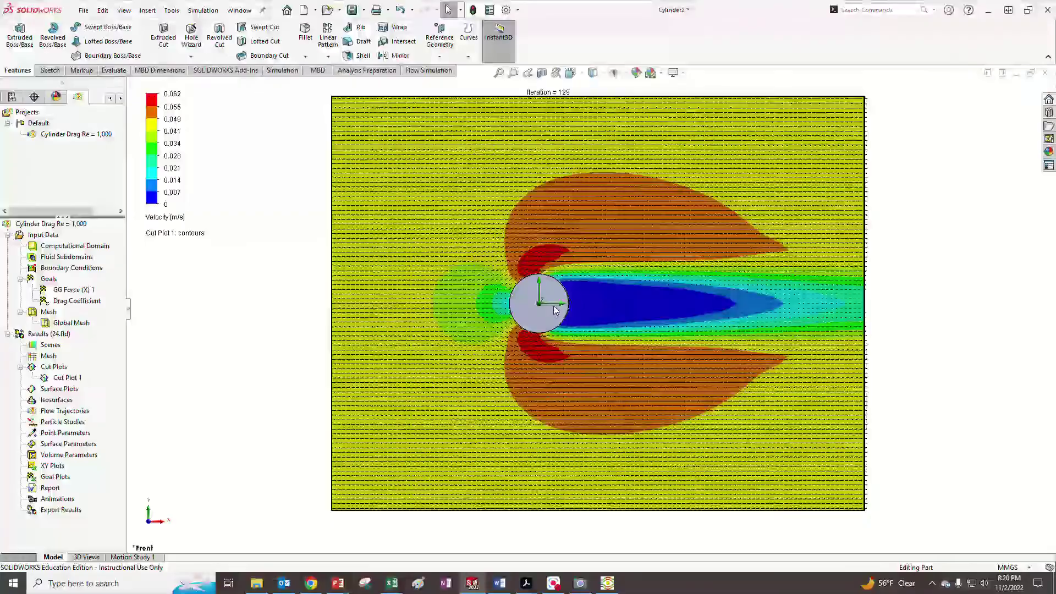
pyautogui.scroll(-7, 536, 253)
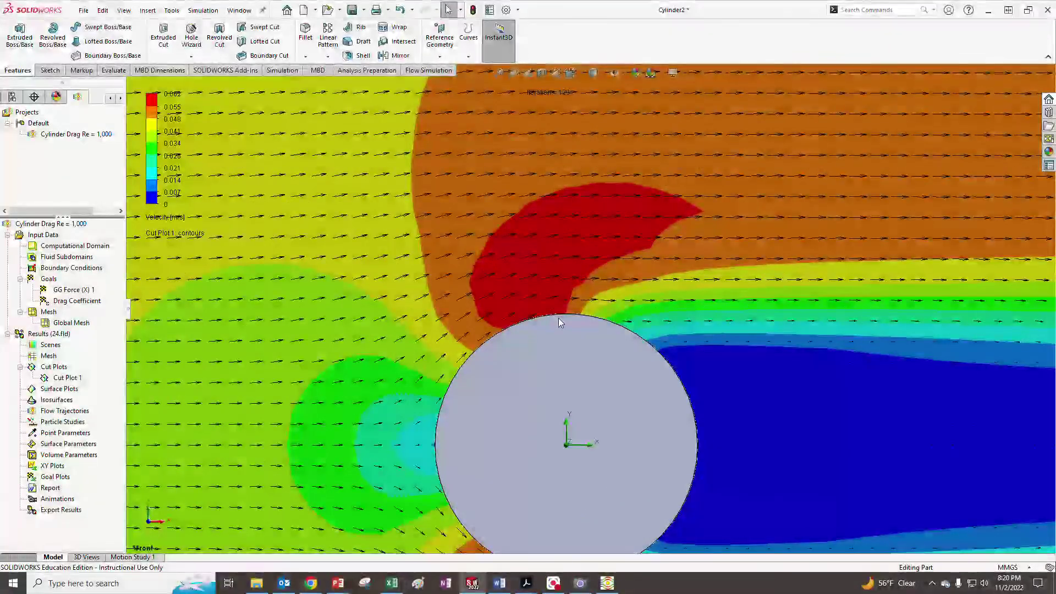
pyautogui.scroll(4, 559, 318)
pyautogui.scroll(-5, 704, 361)
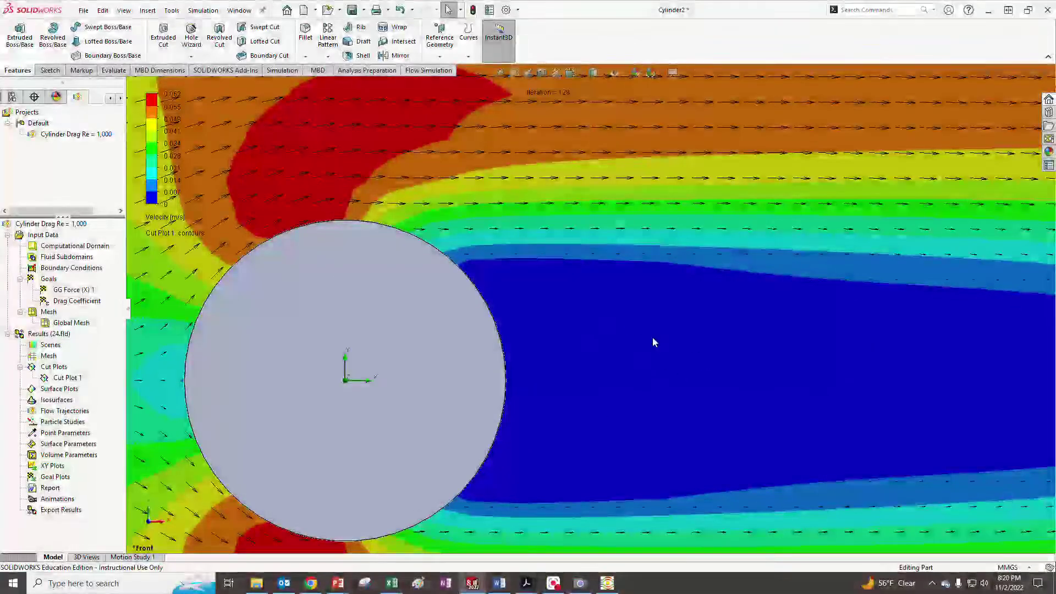
pyautogui.scroll(8, 549, 377)
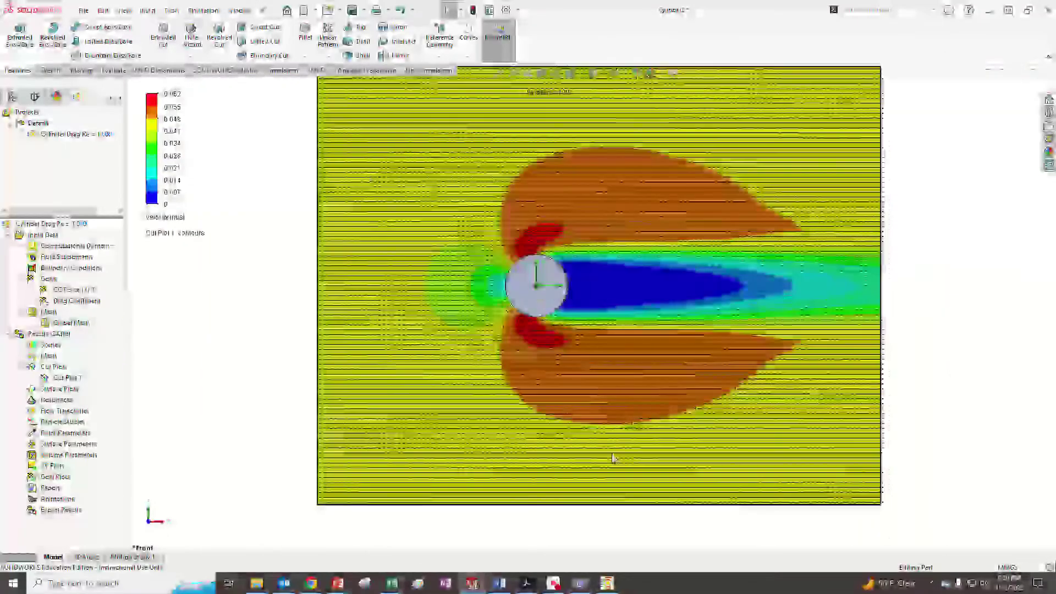
pyautogui.scroll(3, 647, 341)
pyautogui.scroll(-3, 639, 270)
pyautogui.scroll(1, 638, 266)
pyautogui.scroll(-1, 630, 255)
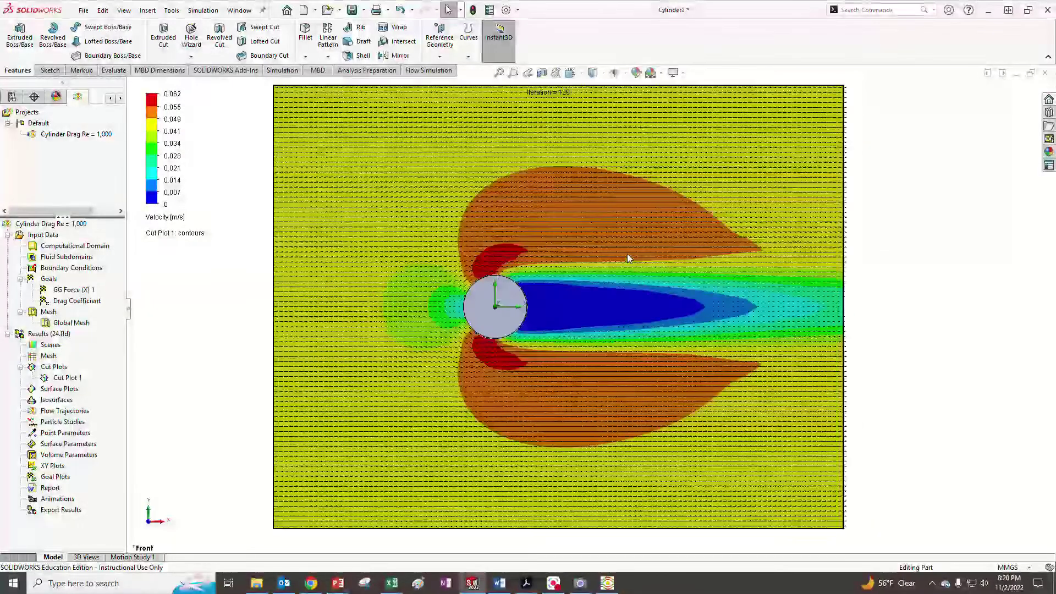
pyautogui.scroll(2, 390, 307)
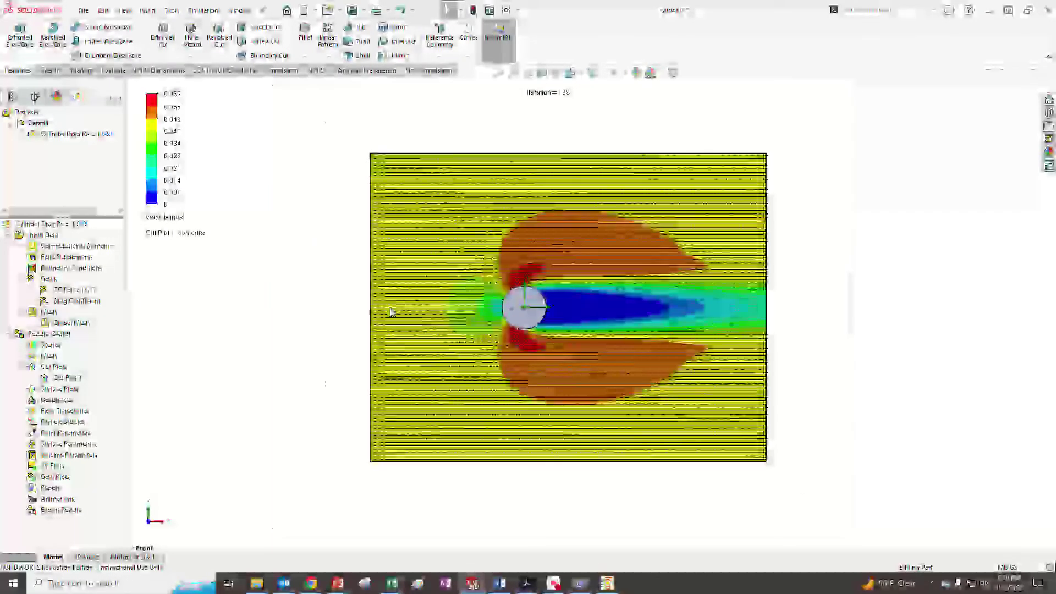
pyautogui.scroll(1, 390, 311)
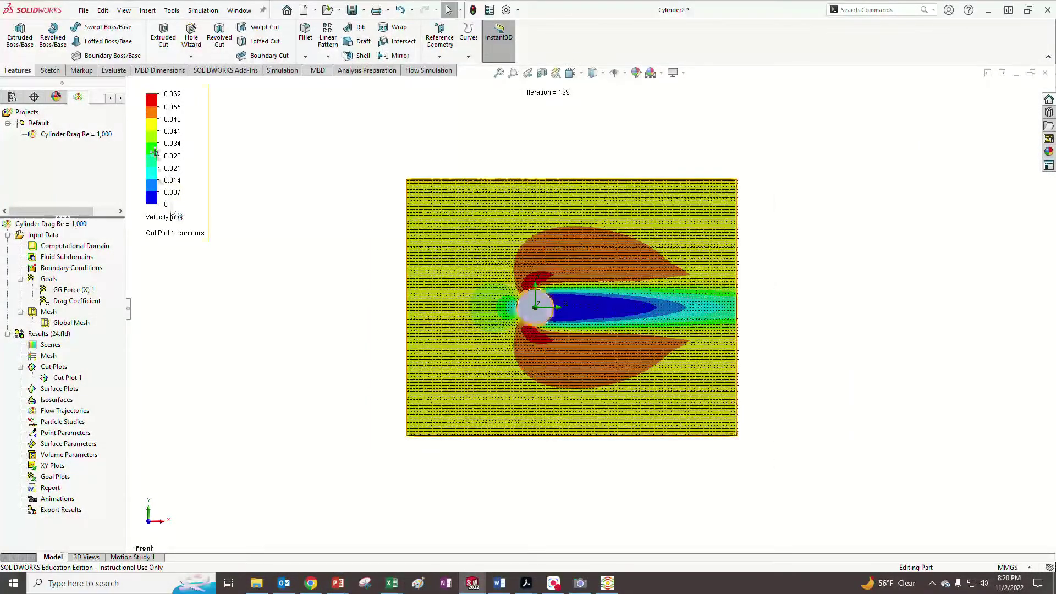
# Step: Set the velocity color bar's maximum to 0.06 m/s and its number of levels to 12
pyautogui.rightClick(154, 153)
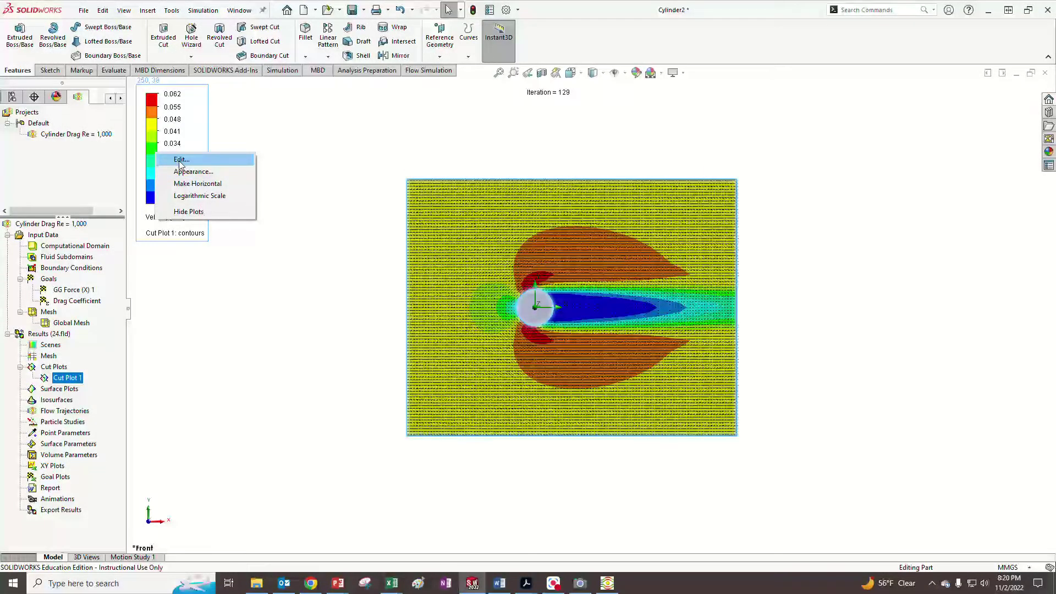
pyautogui.click(180, 170)
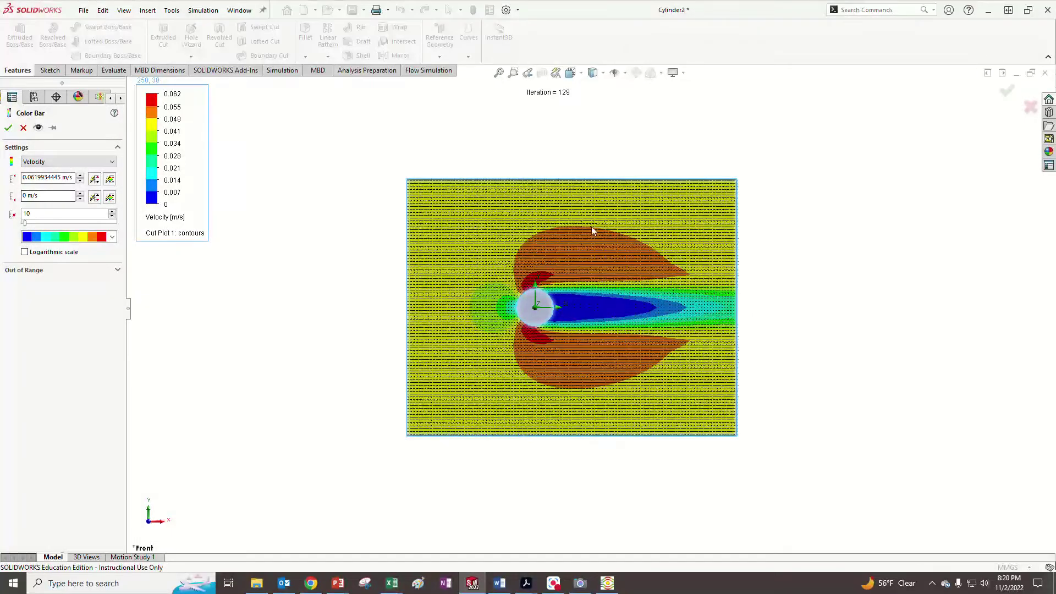
pyautogui.scroll(-5, 659, 259)
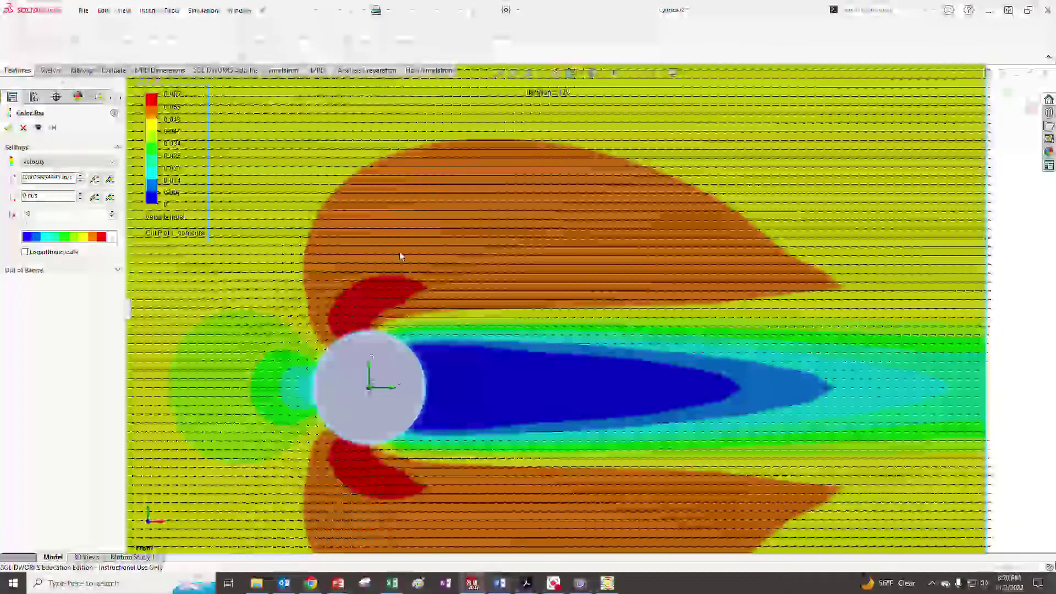
pyautogui.scroll(4, 557, 444)
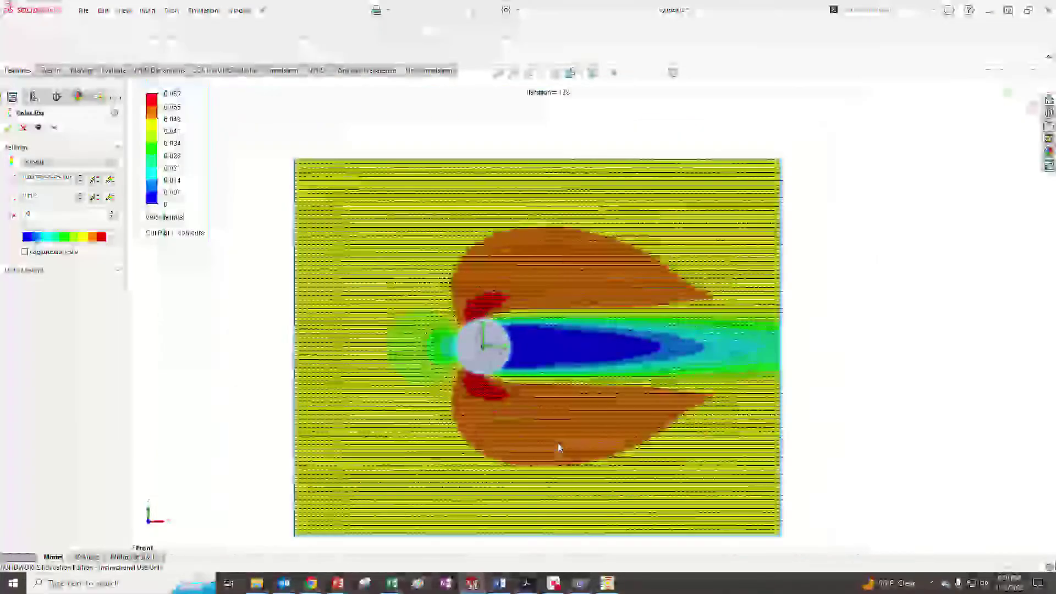
pyautogui.scroll(-3, 530, 330)
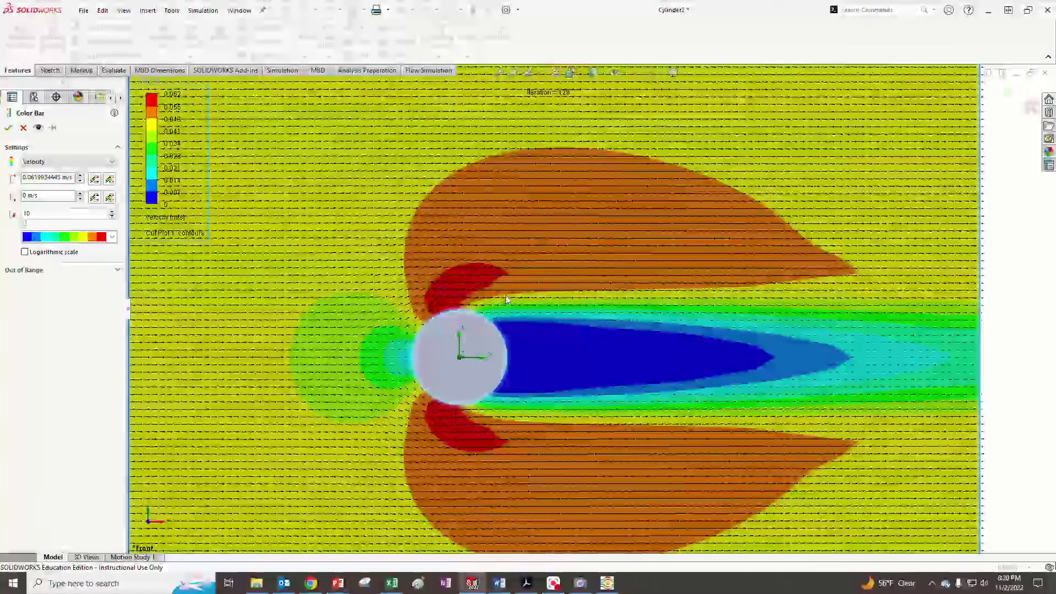
pyautogui.scroll(3, 501, 343)
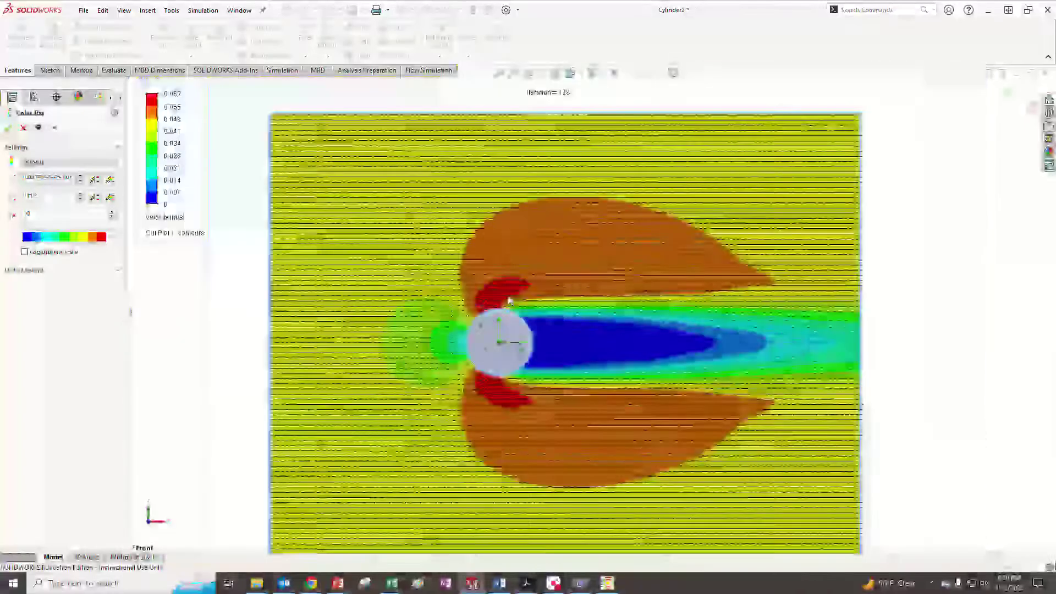
pyautogui.scroll(-1, 522, 352)
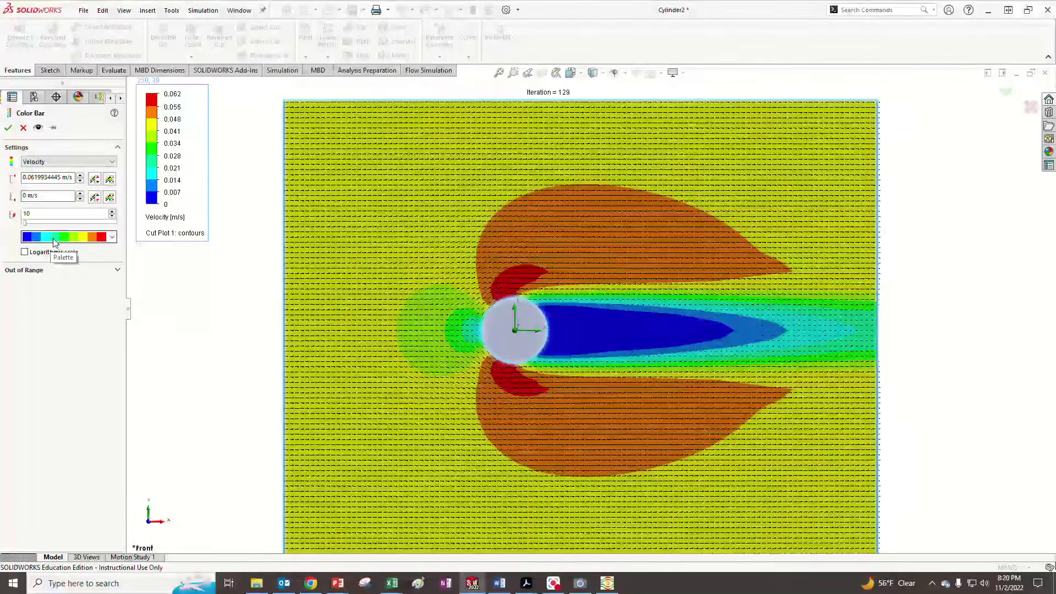
pyautogui.click(113, 237)
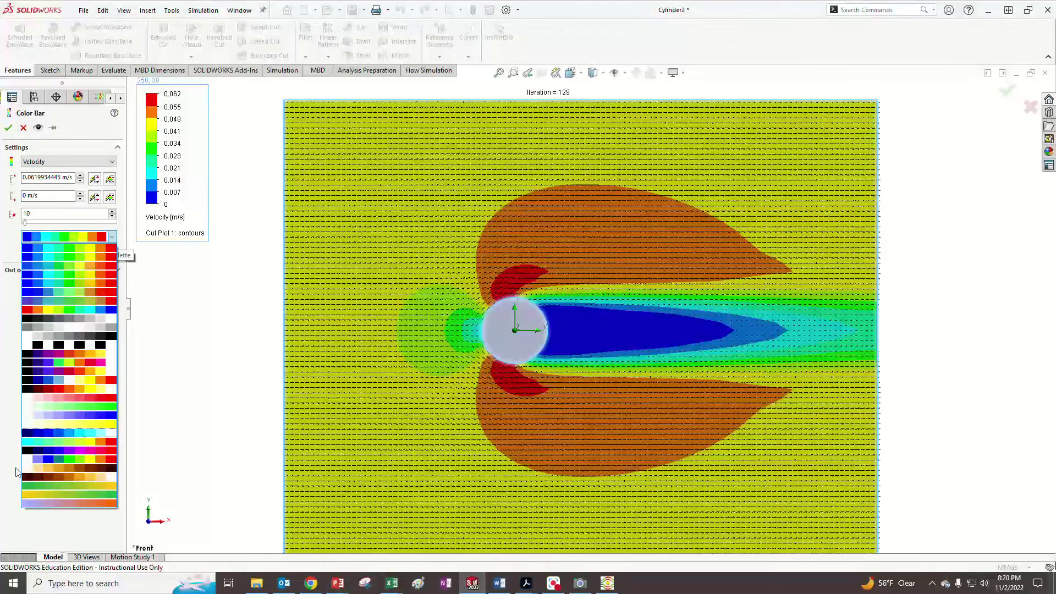
pyautogui.click(61, 535)
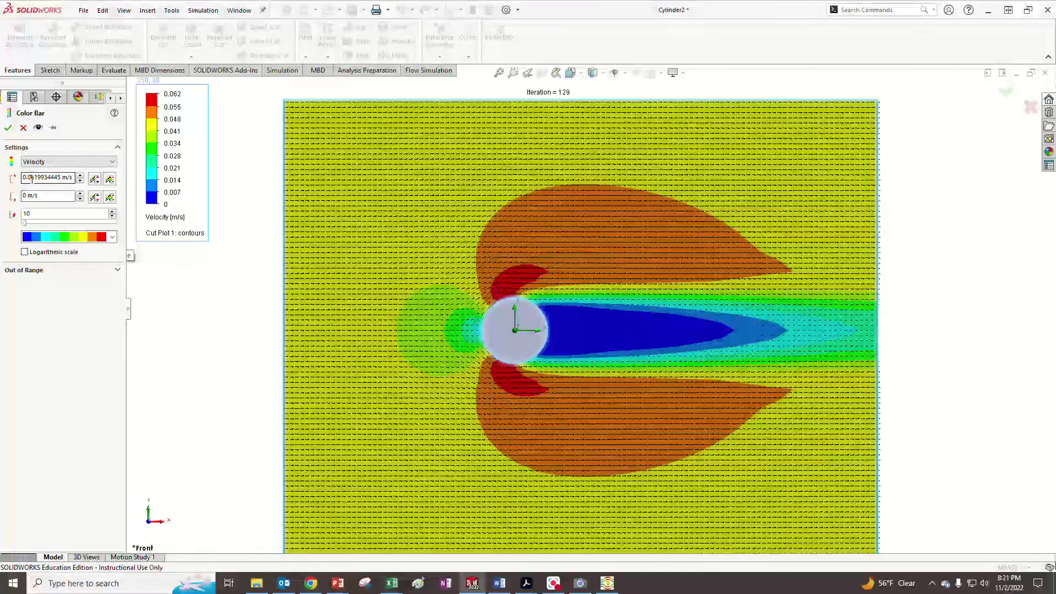
pyautogui.moveTo(31, 178); pyautogui.dragTo(84, 178)
pyautogui.write('6')
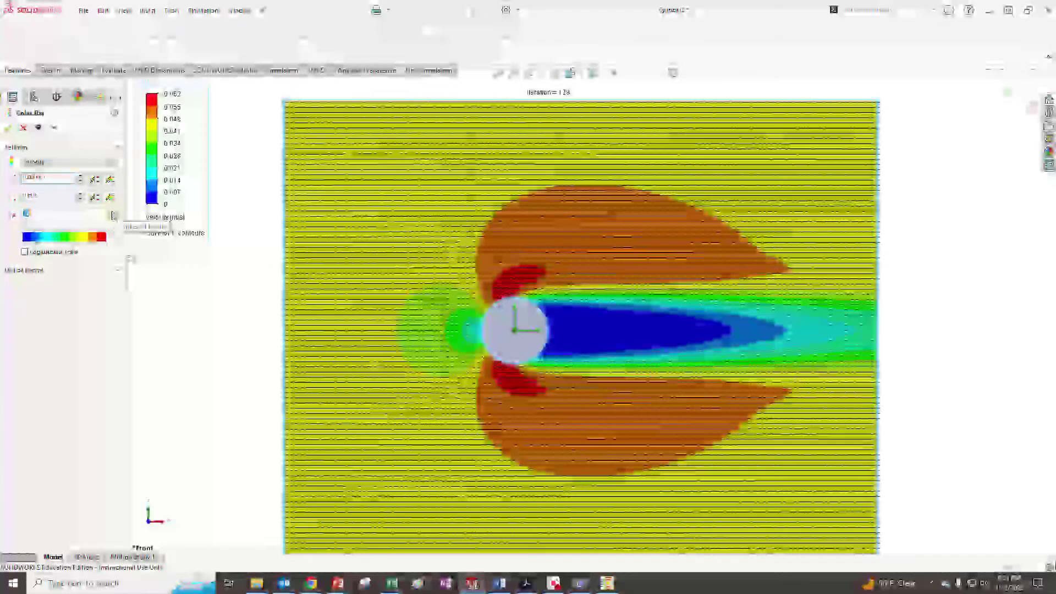
pyautogui.click(112, 212)
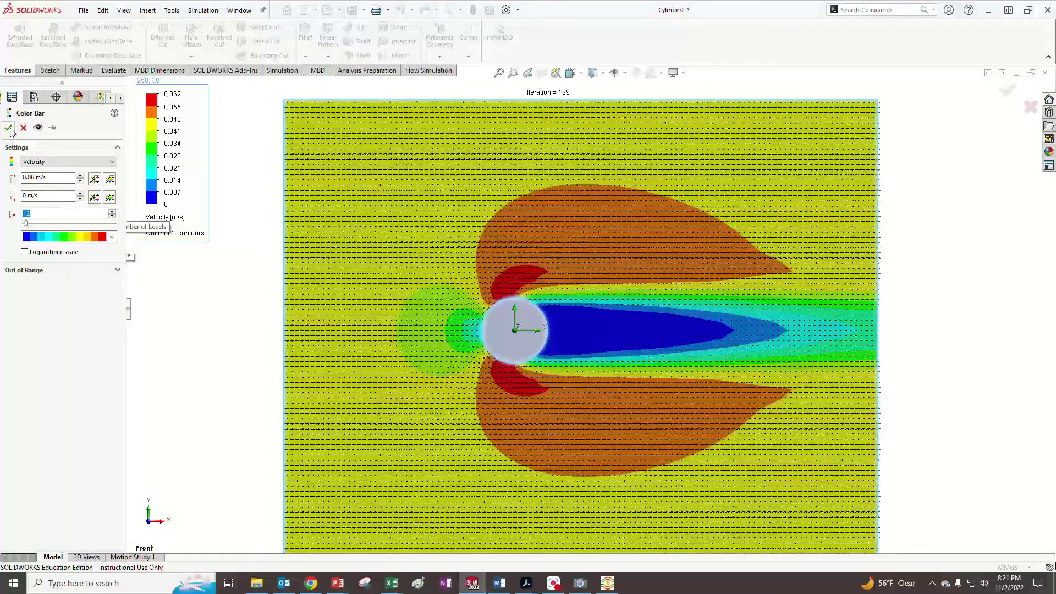
pyautogui.press('Return')
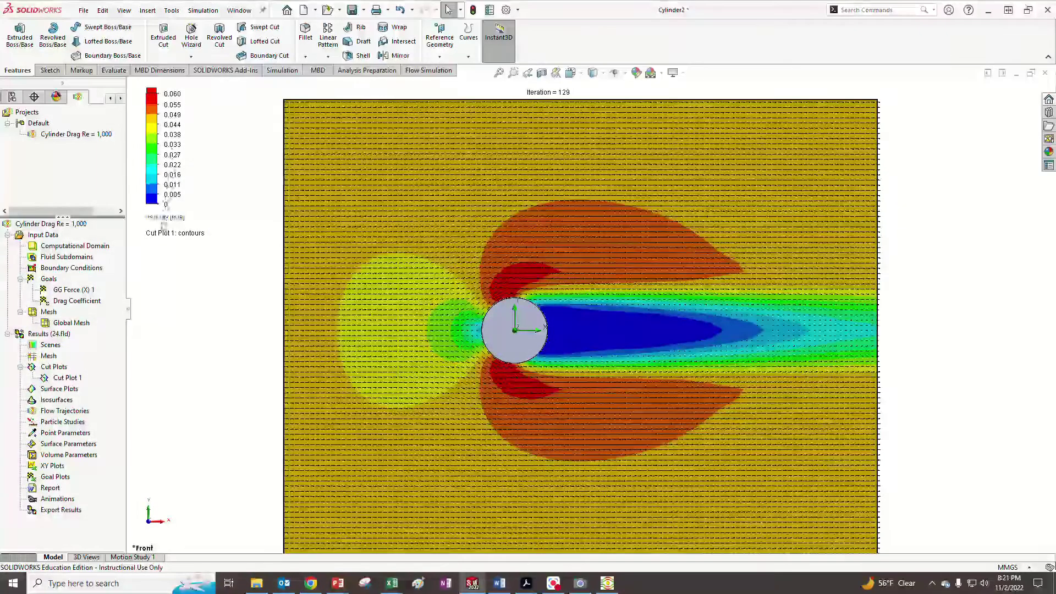
# Step: Raise the velocity color bar's number of levels to 13 for even 0.005 m/s increments
pyautogui.rightClick(155, 165)
pyautogui.click(177, 171)
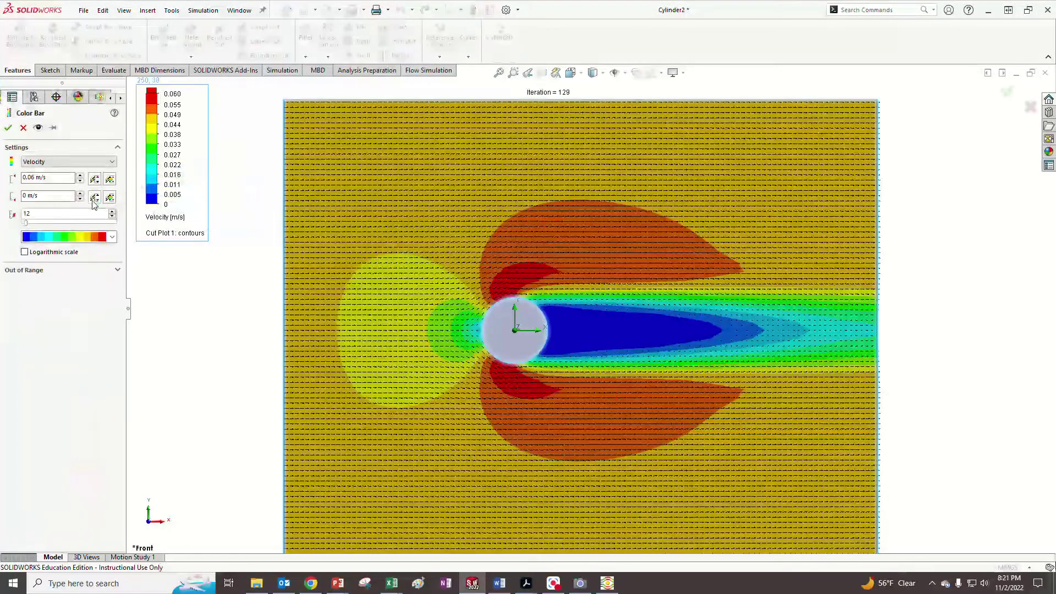
pyautogui.click(8, 128)
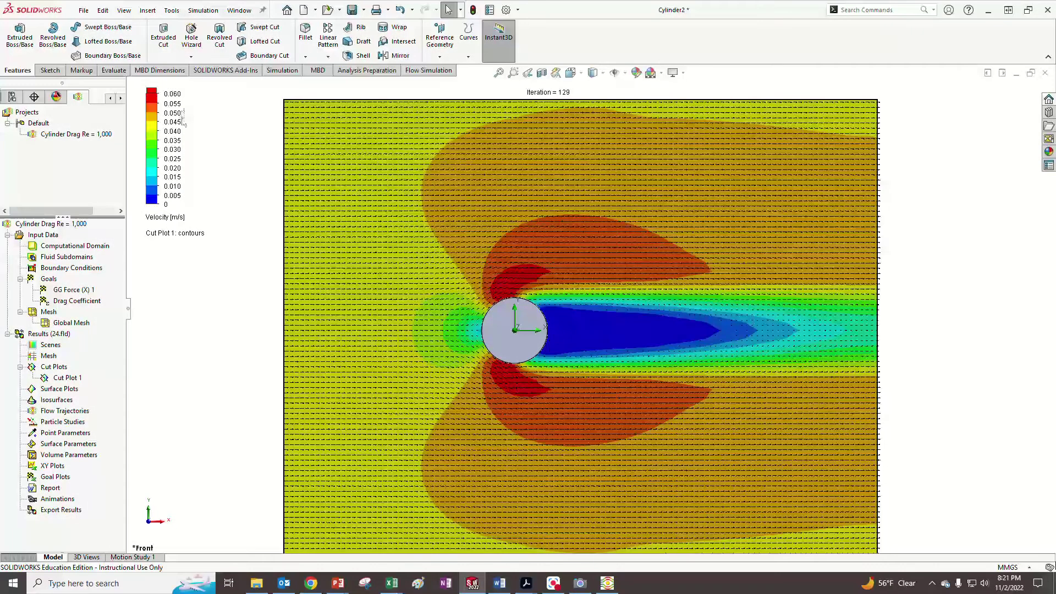
pyautogui.click(178, 206)
pyautogui.press('Return')
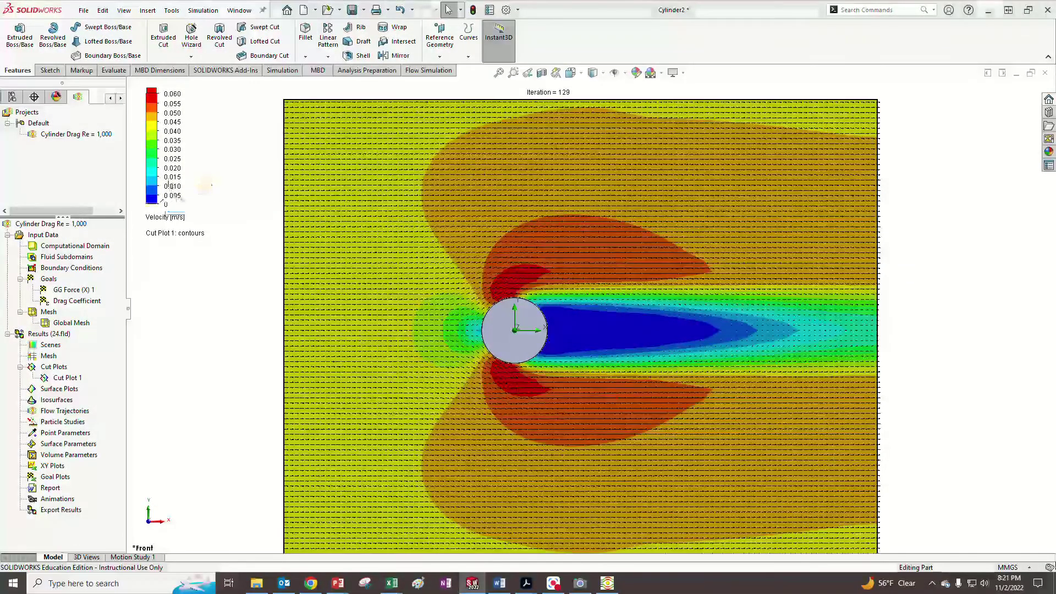
# Step: Make the velocity color bar horizontal and widen it until every 0.005 m/s increment is labelled
pyautogui.rightClick(160, 169)
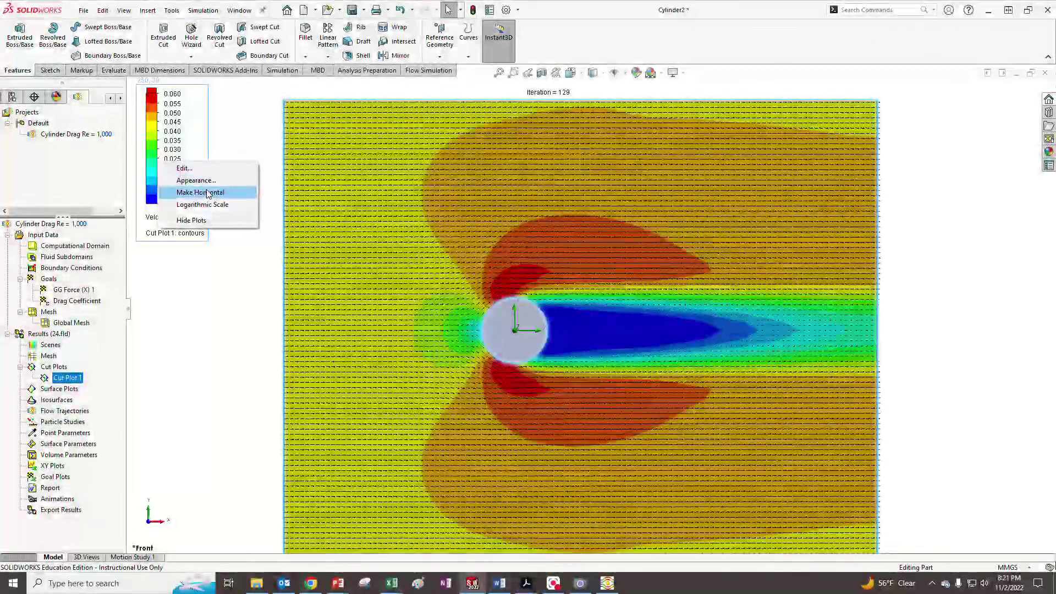
pyautogui.click(204, 192)
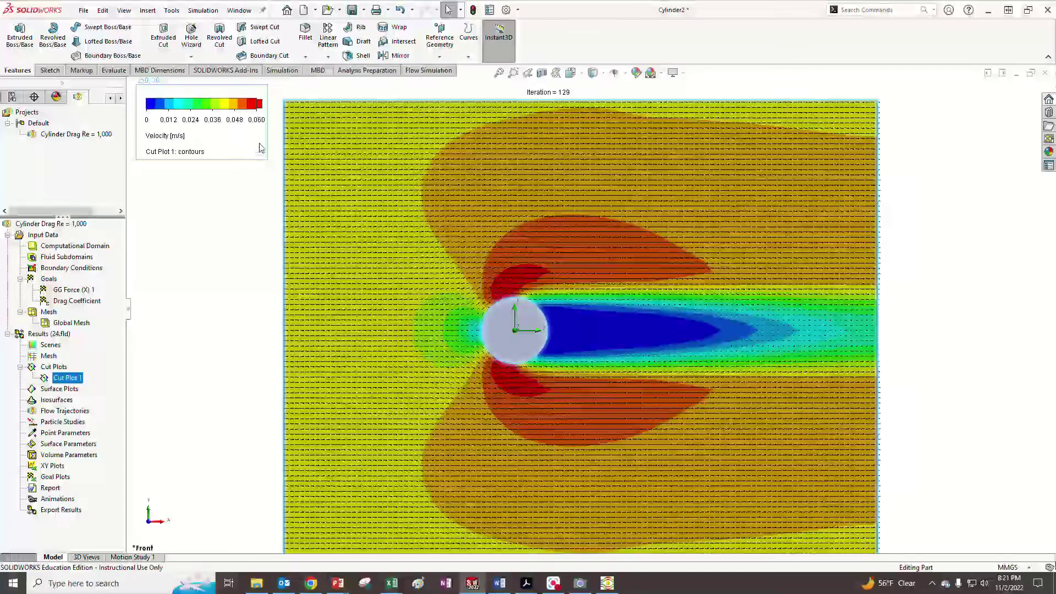
pyautogui.moveTo(269, 130); pyautogui.dragTo(445, 129)
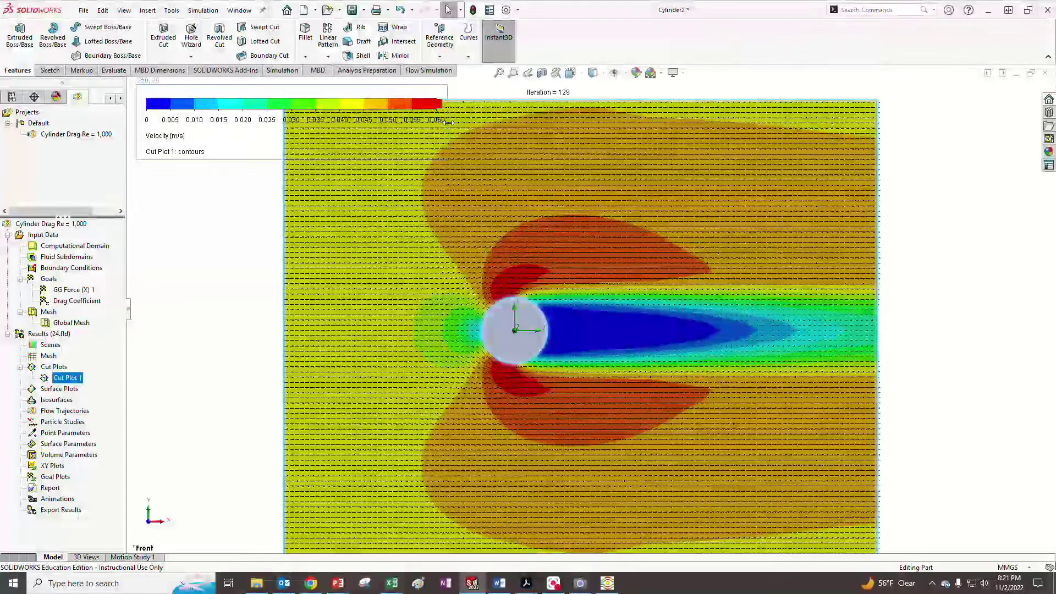
# Step: Capture an image of the velocity contour plot showing the whole flow domain and the horizontal color bar
pyautogui.press('f')
pyautogui.click(512, 209)
pyautogui.scroll(-1, 540, 213)
pyautogui.scroll(1, 626, 375)
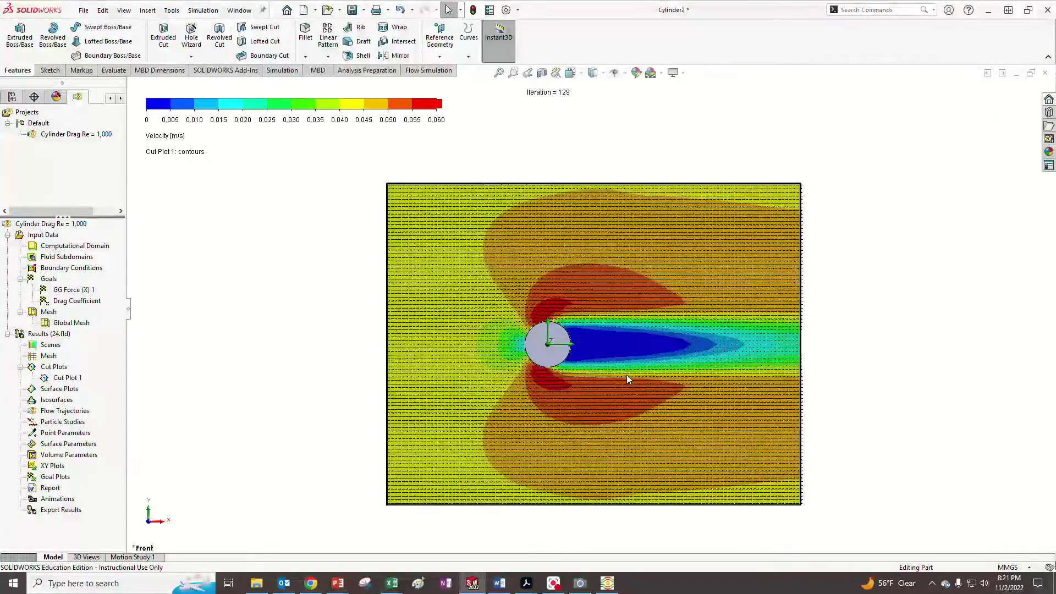
pyautogui.scroll(-1, 641, 384)
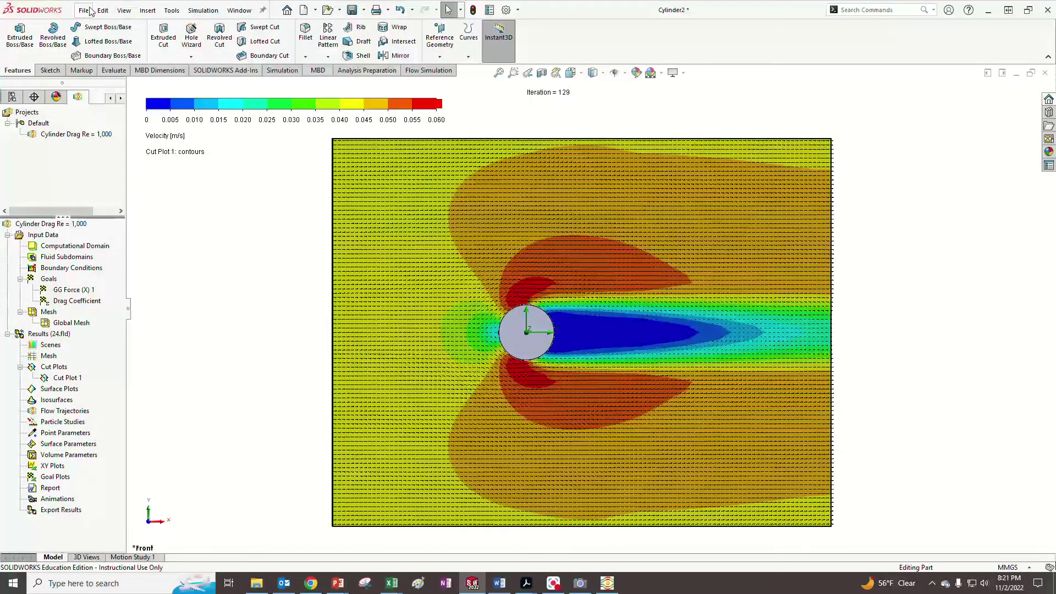
pyautogui.click(123, 11)
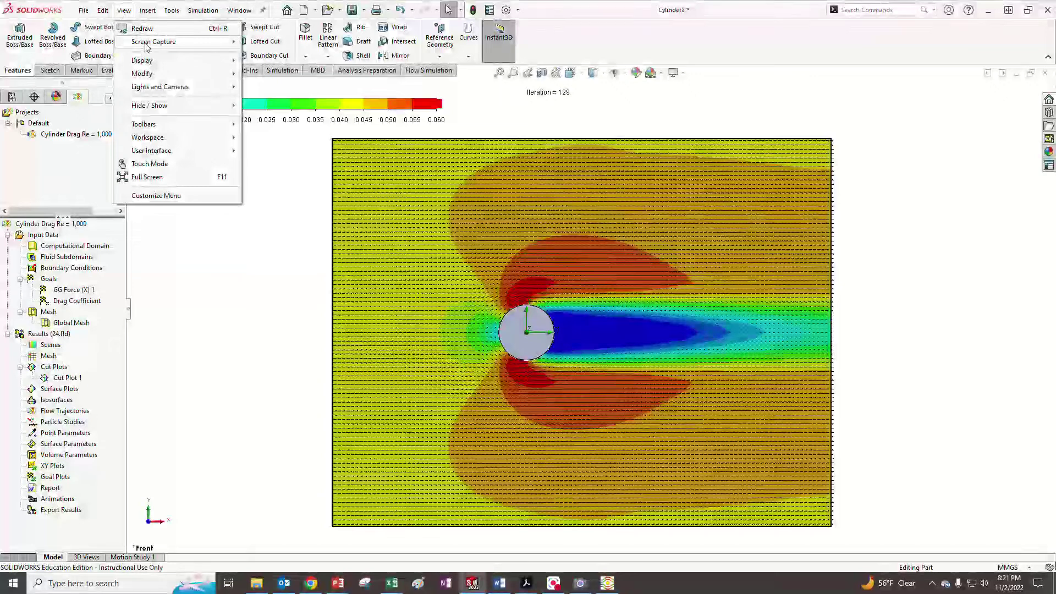
pyautogui.moveTo(165, 41)
pyautogui.click(276, 43)
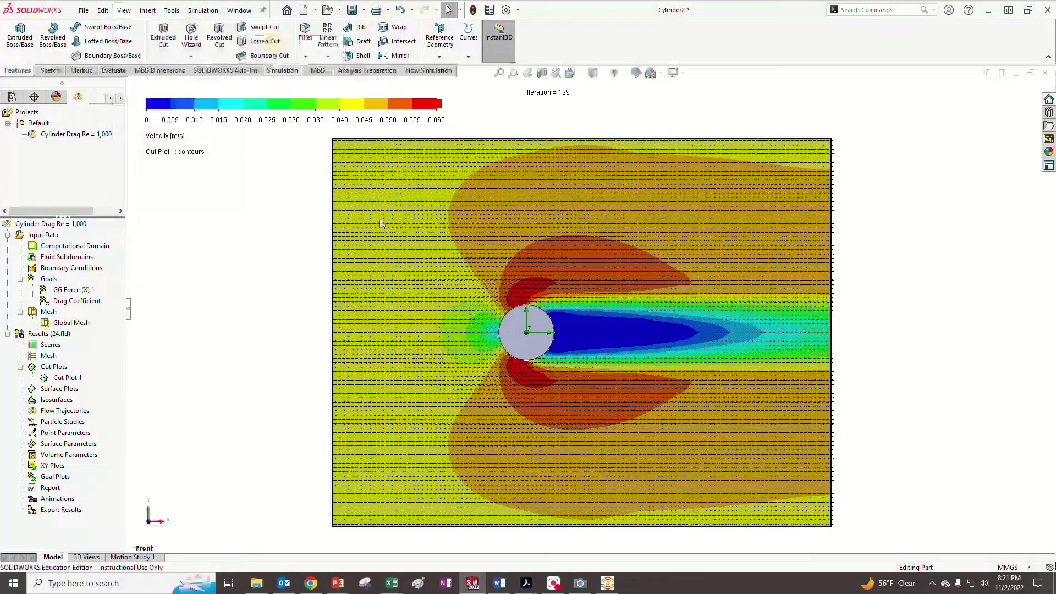
# Step: Switch to Word, paste the captured contour plot below the Figure 1 caption, and add two blank lines above the model picture
pyautogui.click(499, 583)
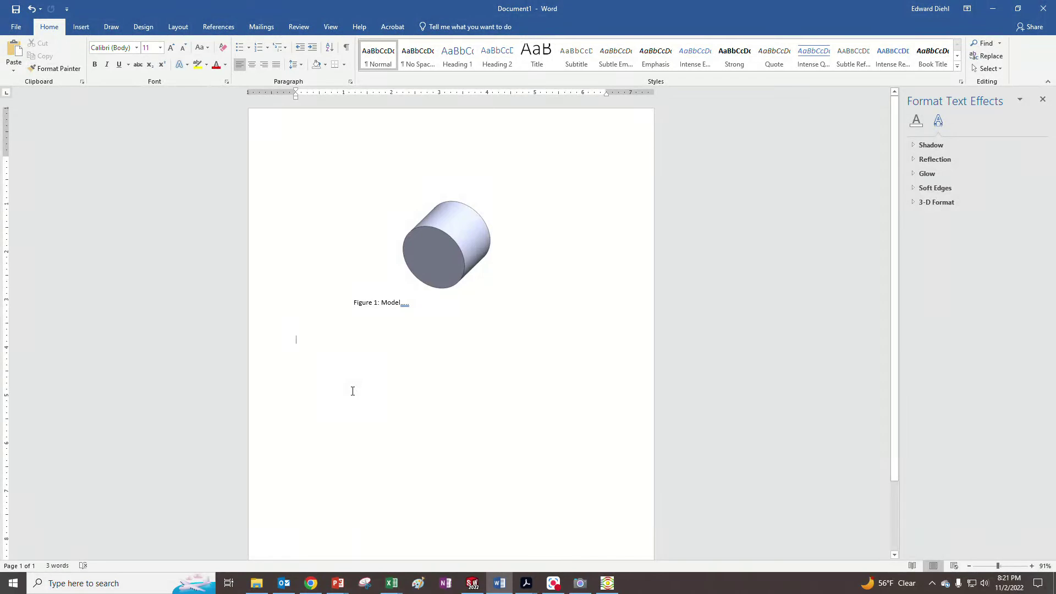
pyautogui.hotkey('ctrl', 'v')
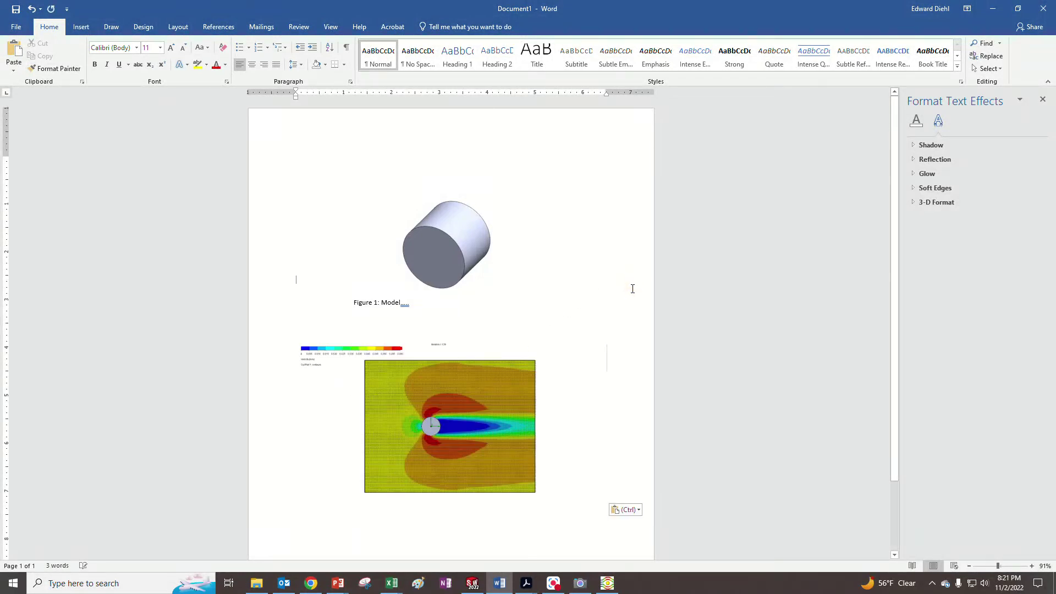
pyautogui.press('Return')
pyautogui.press('Return')
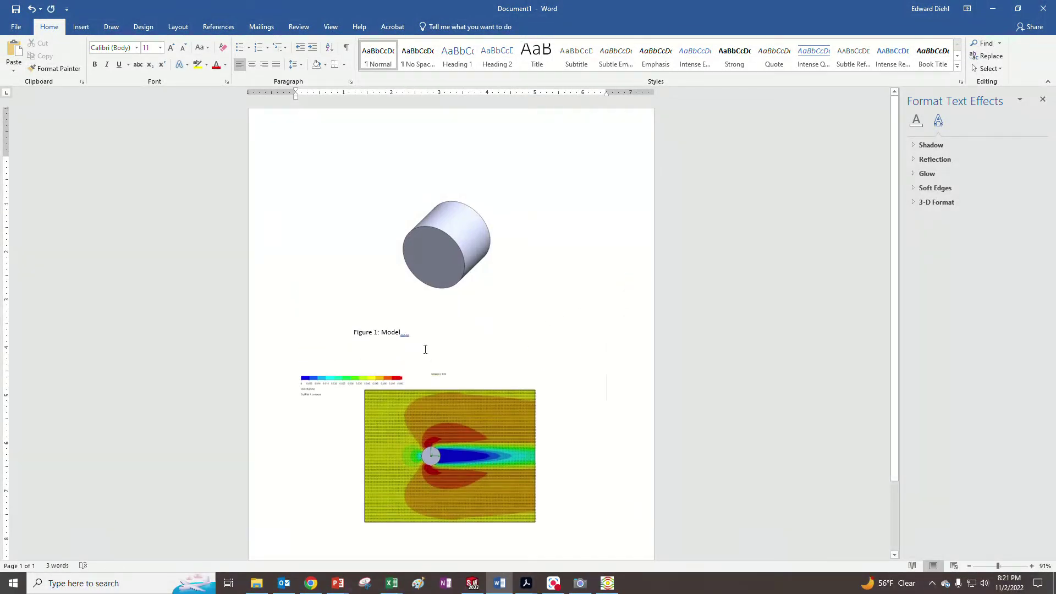
# Step: Copy the Figure 1 caption below the contour plot and reword it as "Figure 2: Contour Plot, Re = 1,000, CD ="
pyautogui.click(406, 353)
pyautogui.moveTo(400, 358); pyautogui.dragTo(429, 468)
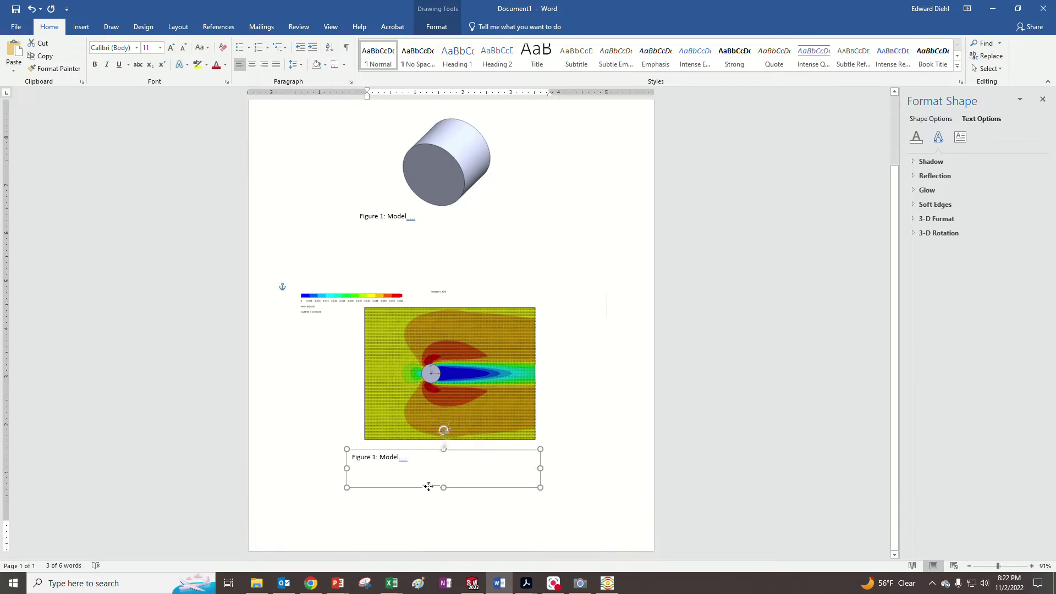
pyautogui.doubleClick(375, 459)
pyautogui.write('2')
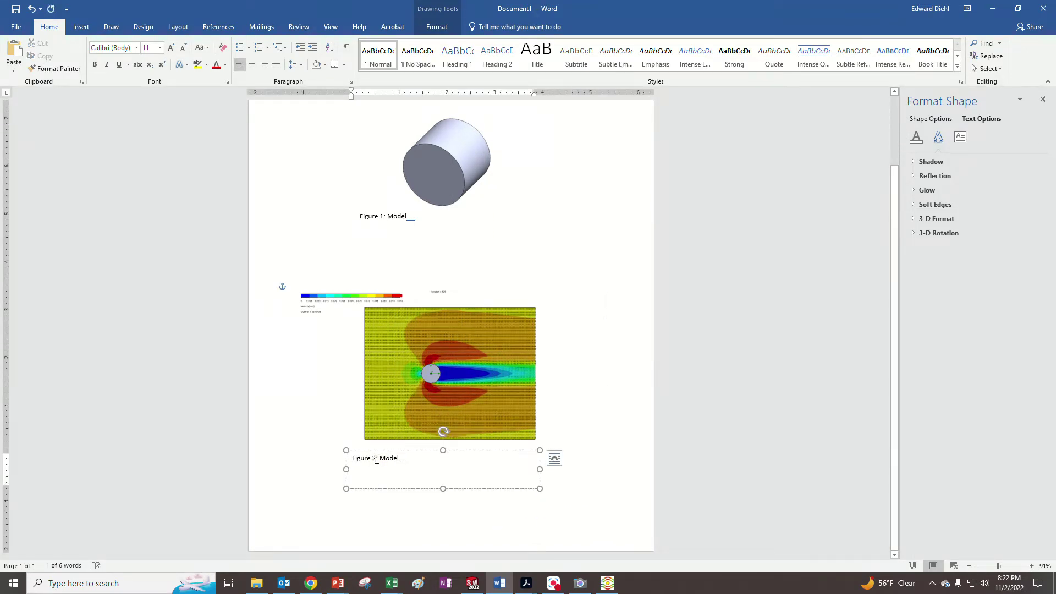
pyautogui.moveTo(380, 459); pyautogui.dragTo(426, 464)
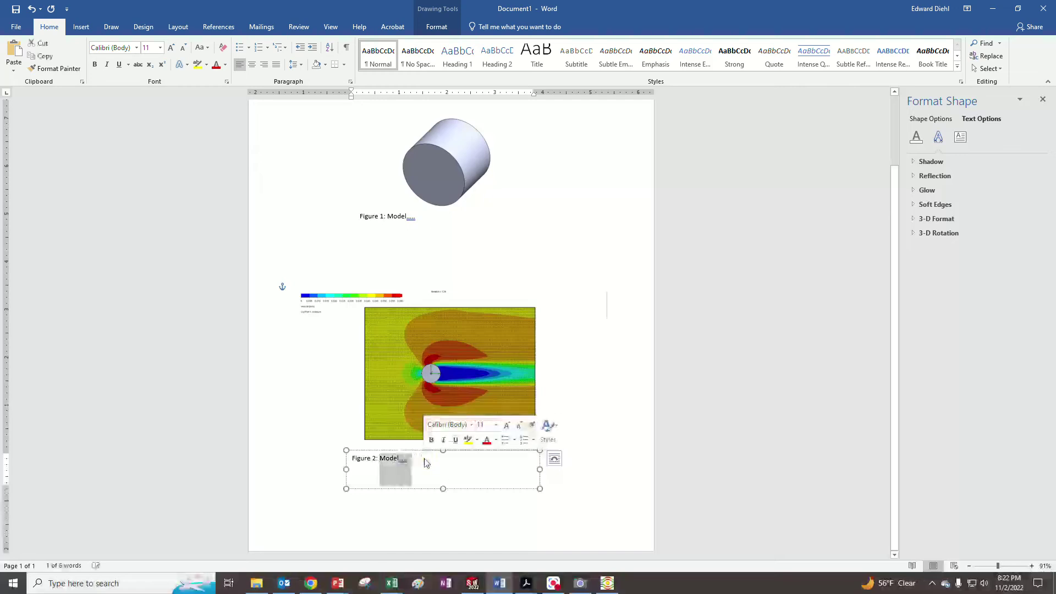
pyautogui.write('Contour Plot, Re = 1,000, CD =')
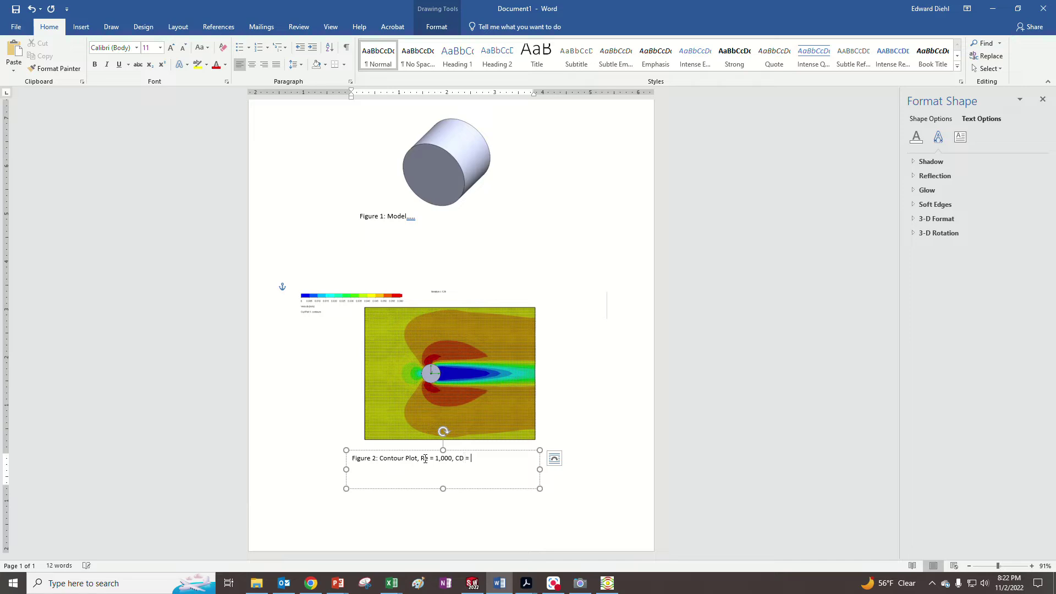
# Step: Format the D of CD in the contour plot caption as a subscript and return to the end of the caption
pyautogui.doubleClick(463, 457)
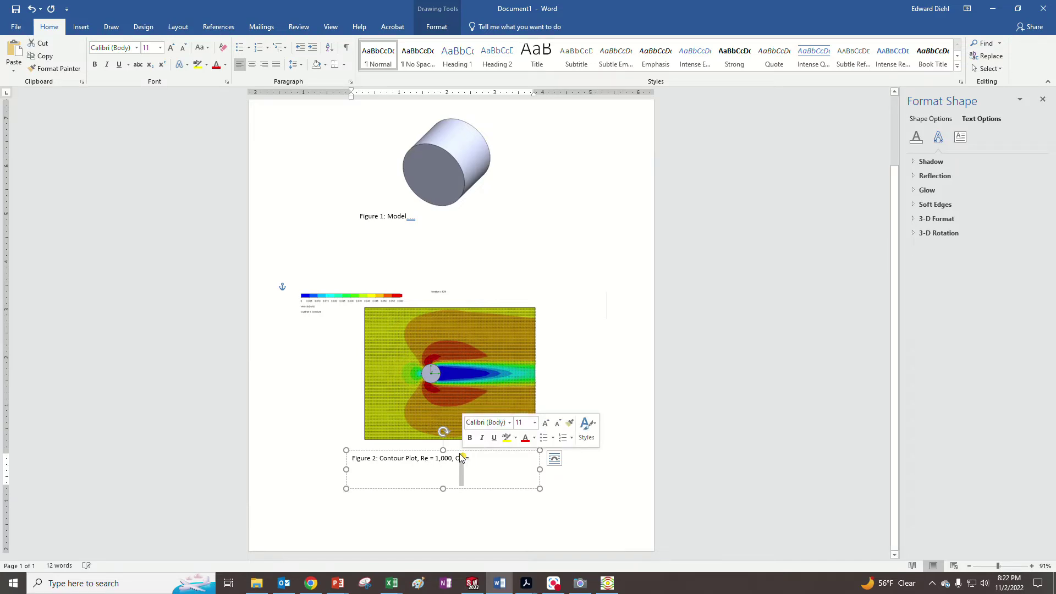
pyautogui.click(150, 66)
pyautogui.click(482, 461)
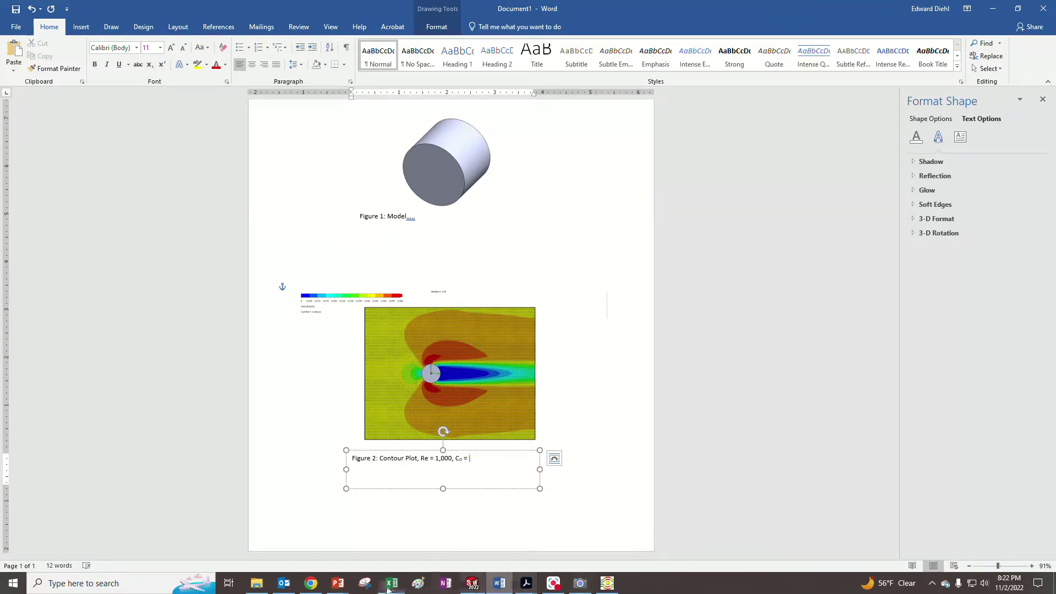
# Step: Switch to SOLIDWORKS, show the basic mesh, and hide Cut Plot 1 so only the grid covers the domain
pyautogui.click(469, 587)
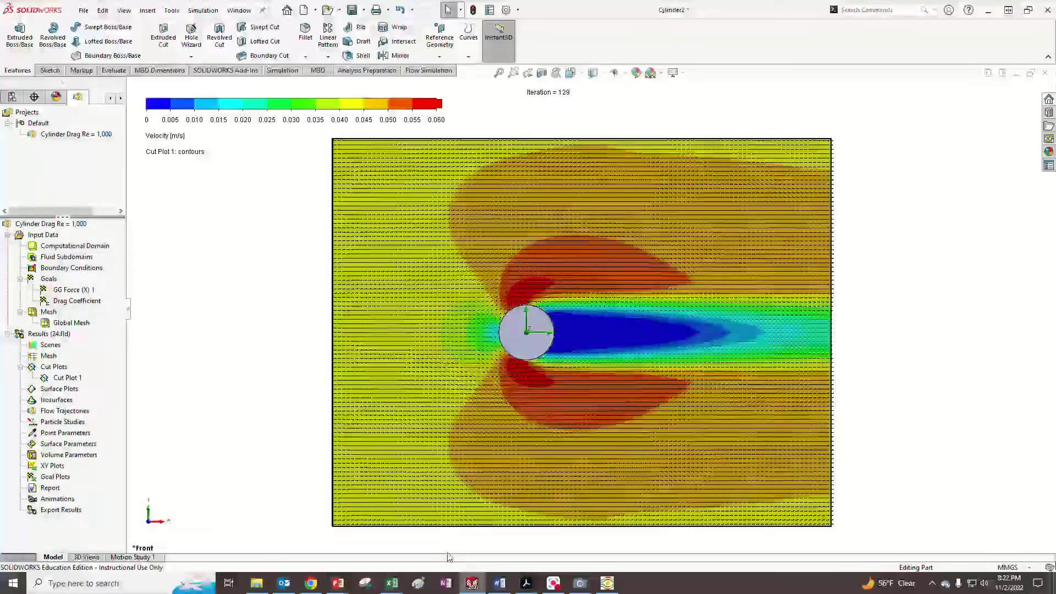
pyautogui.rightClick(47, 315)
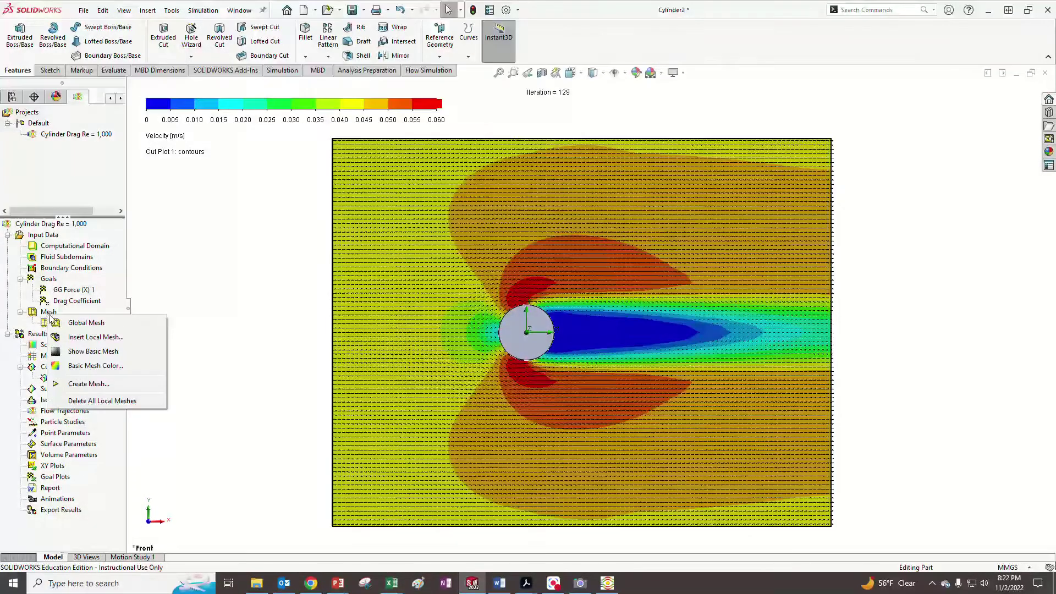
pyautogui.click(88, 352)
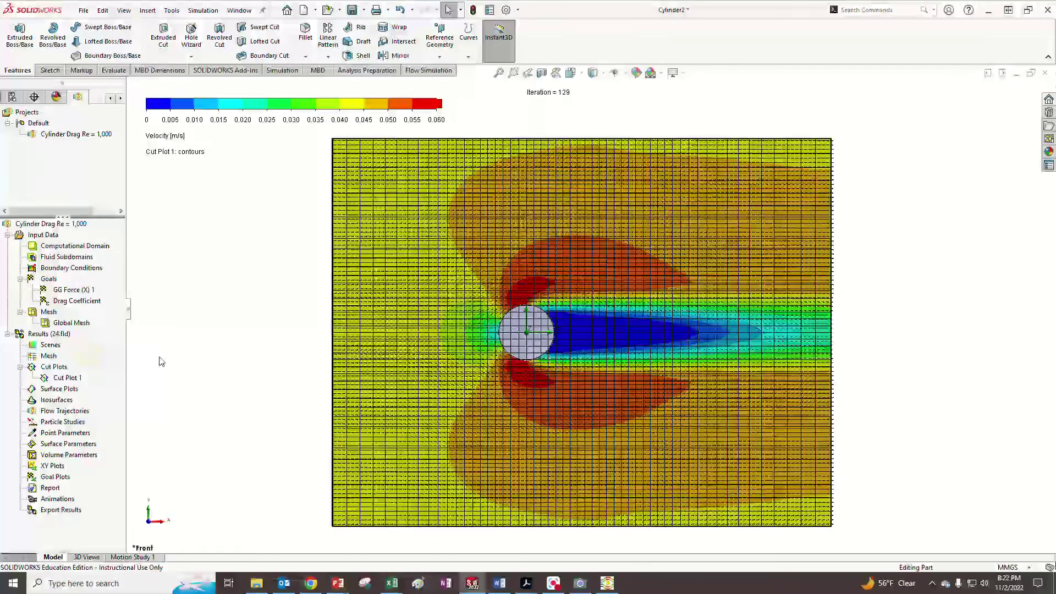
pyautogui.rightClick(59, 380)
pyautogui.click(92, 200)
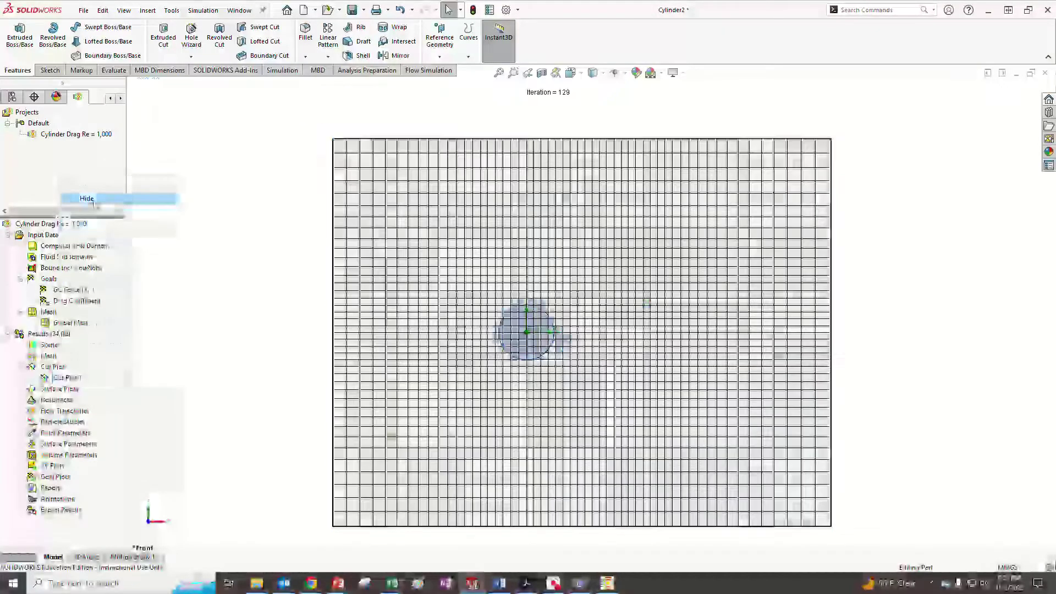
# Step: Capture an image of the basic mesh and paste it in the Word document between the Figure 1 caption and the contour plot
pyautogui.click(123, 10)
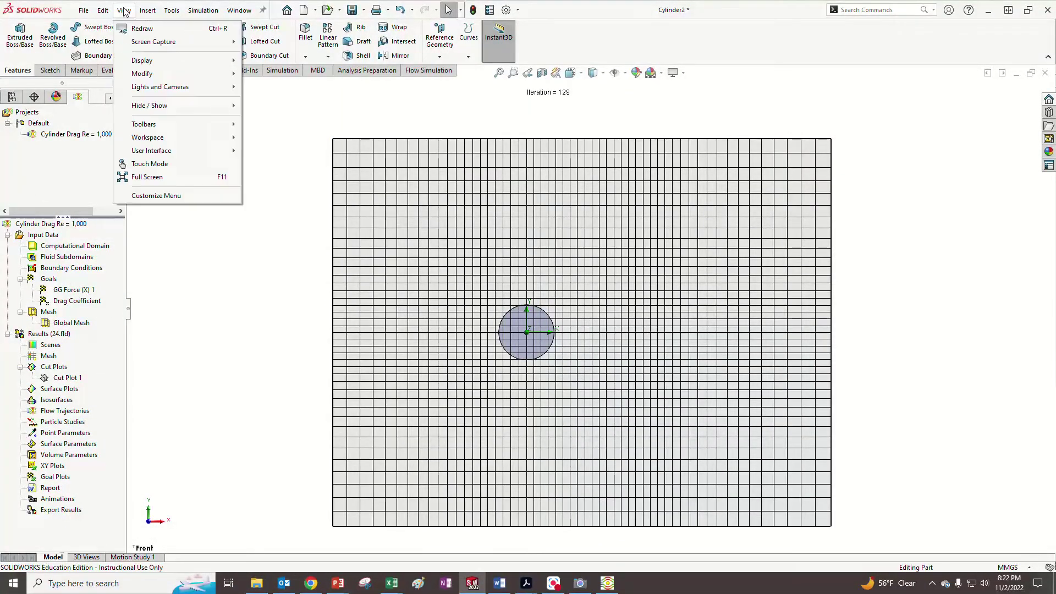
pyautogui.moveTo(138, 45)
pyautogui.click(260, 42)
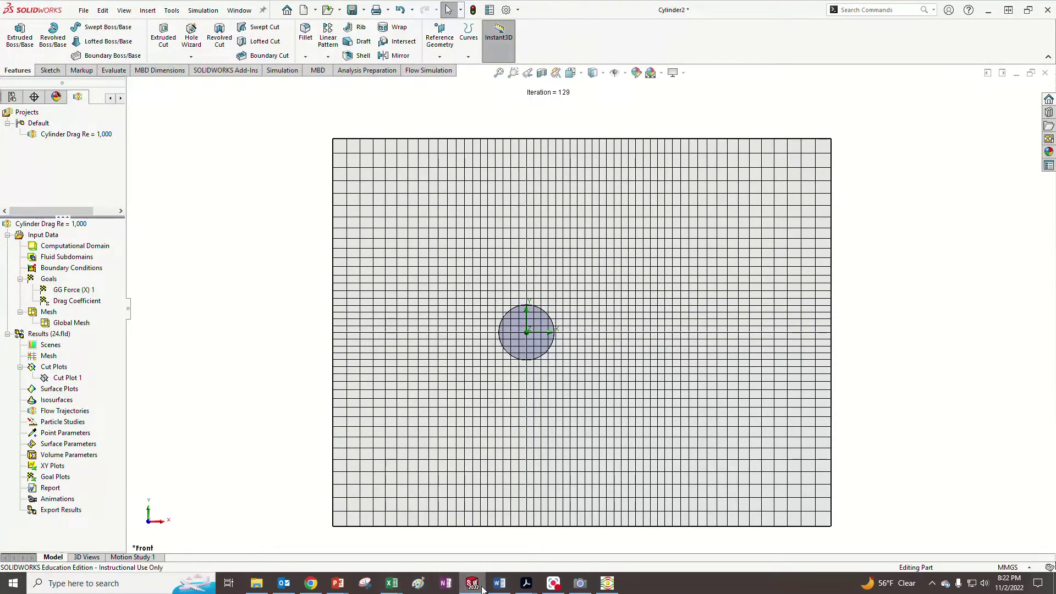
pyautogui.click(499, 584)
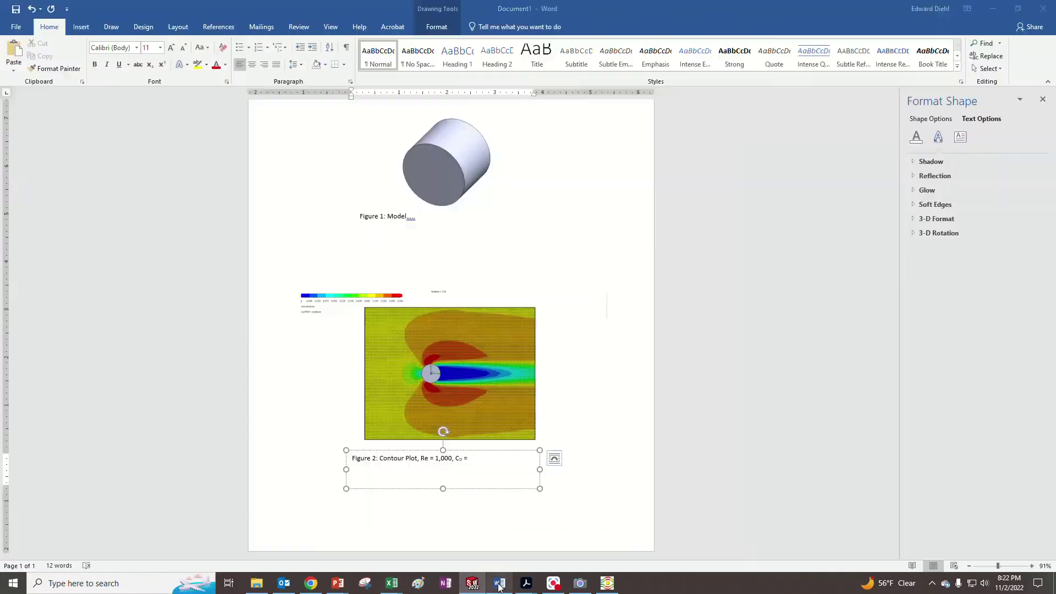
pyautogui.click(420, 265)
pyautogui.hotkey('ctrl', 'v')
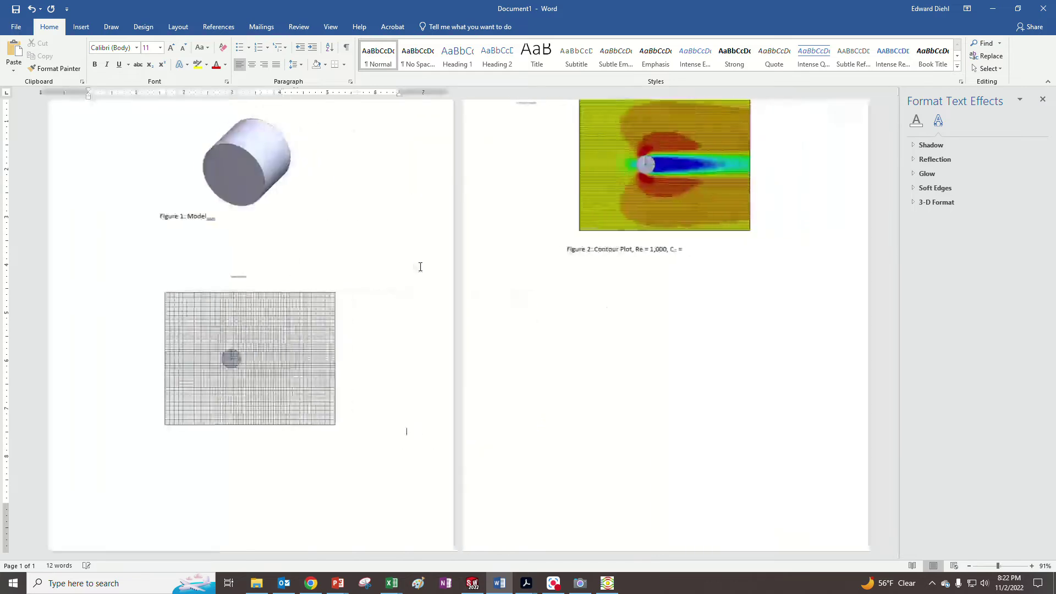
# Step: Renumber the contour plot caption as Figure 3
pyautogui.click(603, 249)
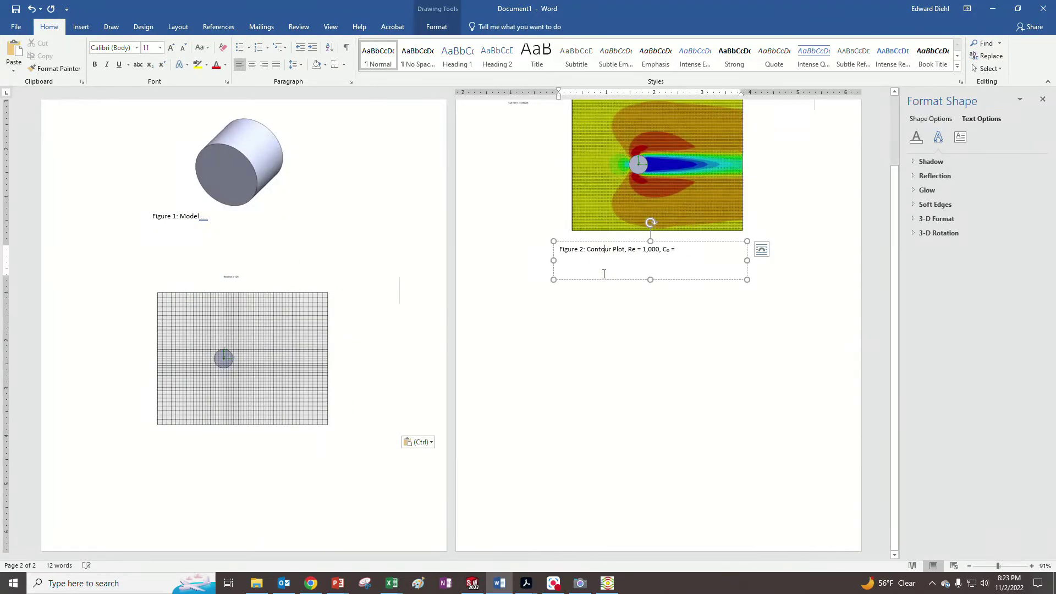
pyautogui.doubleClick(582, 249)
pyautogui.write('3')
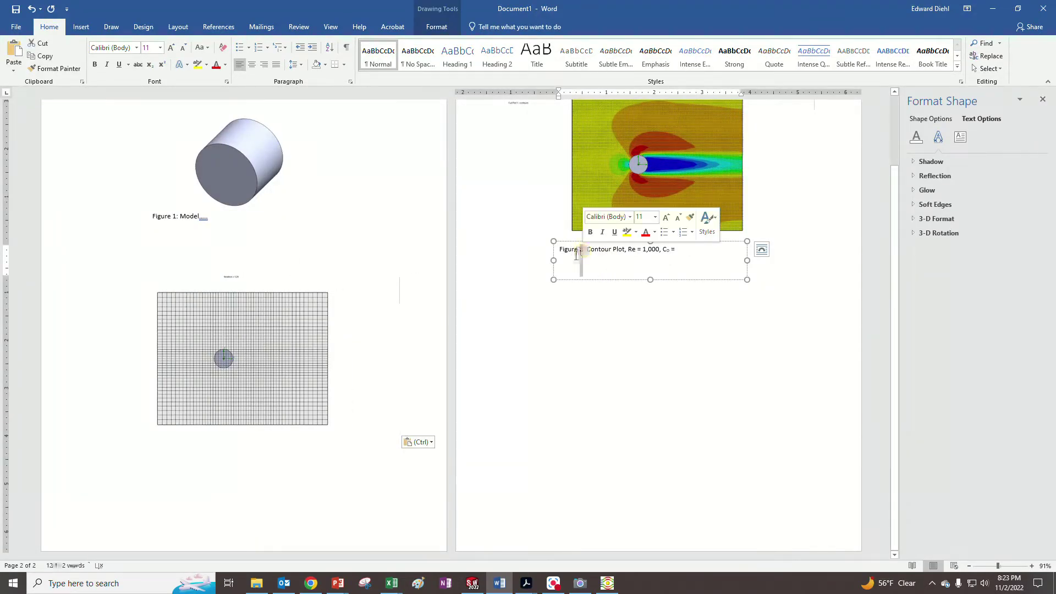
# Step: Copy the contour plot caption below the mesh image and reword it as "Figure 2: Rough Grid Mesh"
pyautogui.click(597, 280)
pyautogui.keyDown('ctrl'); pyautogui.moveTo(596, 282); pyautogui.dragTo(224, 473); pyautogui.keyUp('ctrl')
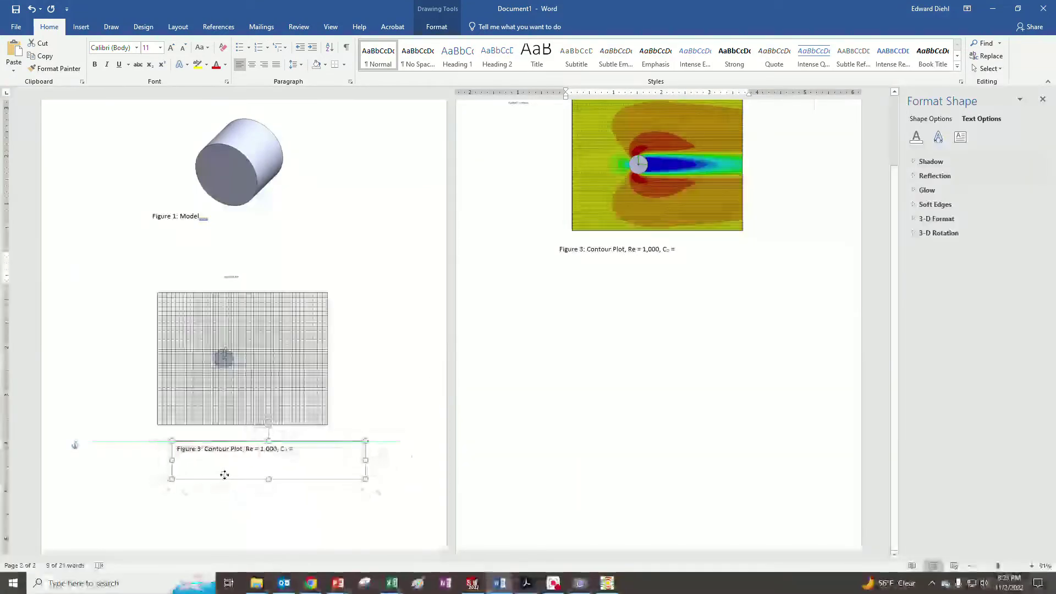
pyautogui.doubleClick(199, 450)
pyautogui.write('2')
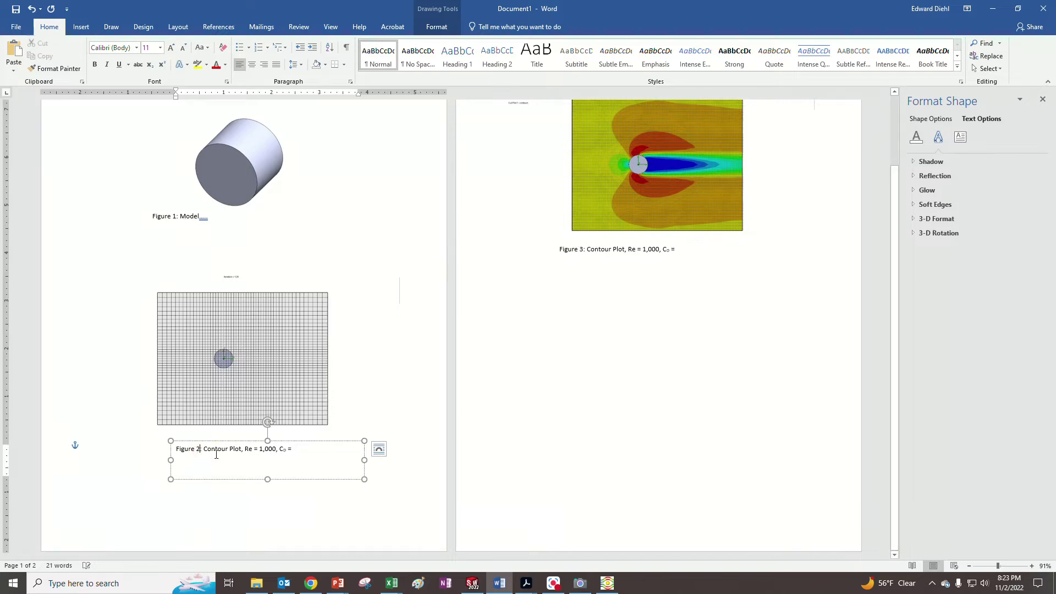
pyautogui.moveTo(204, 450); pyautogui.dragTo(306, 453)
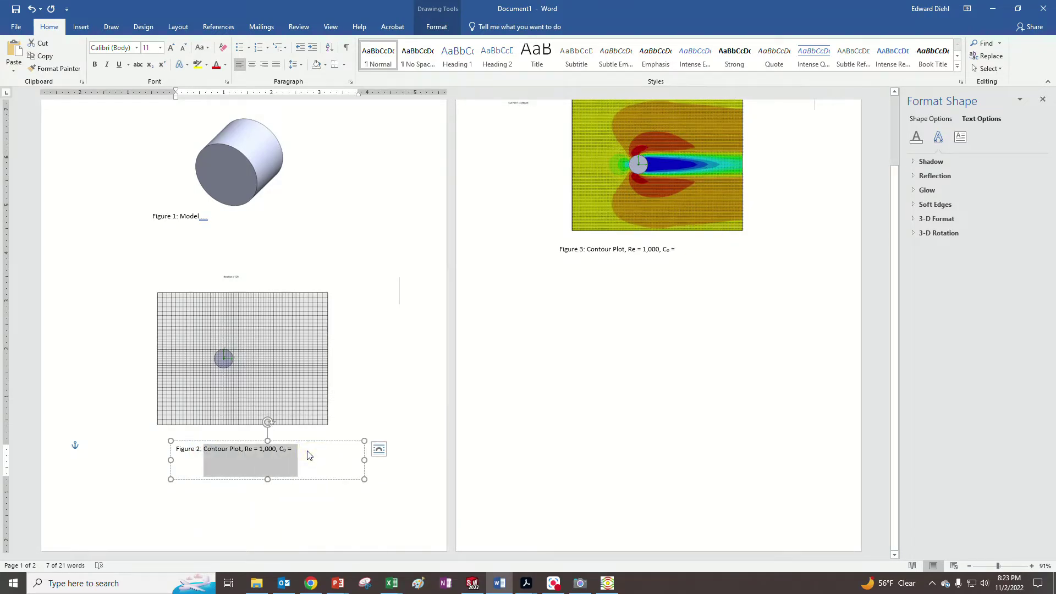
pyautogui.press('BackSpace')
pyautogui.write('Gri')
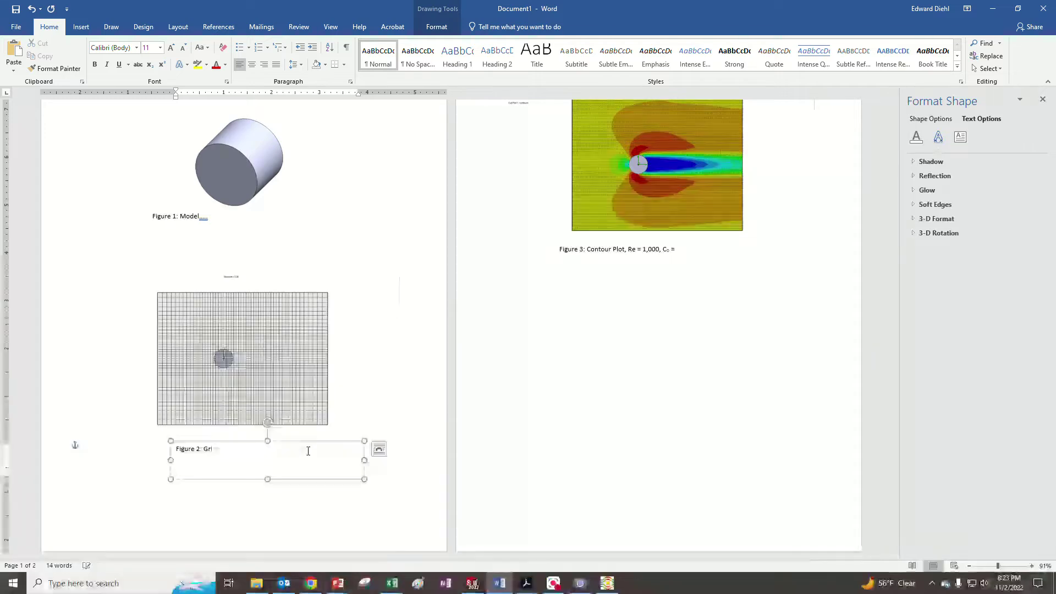
pyautogui.write('d Mesh')
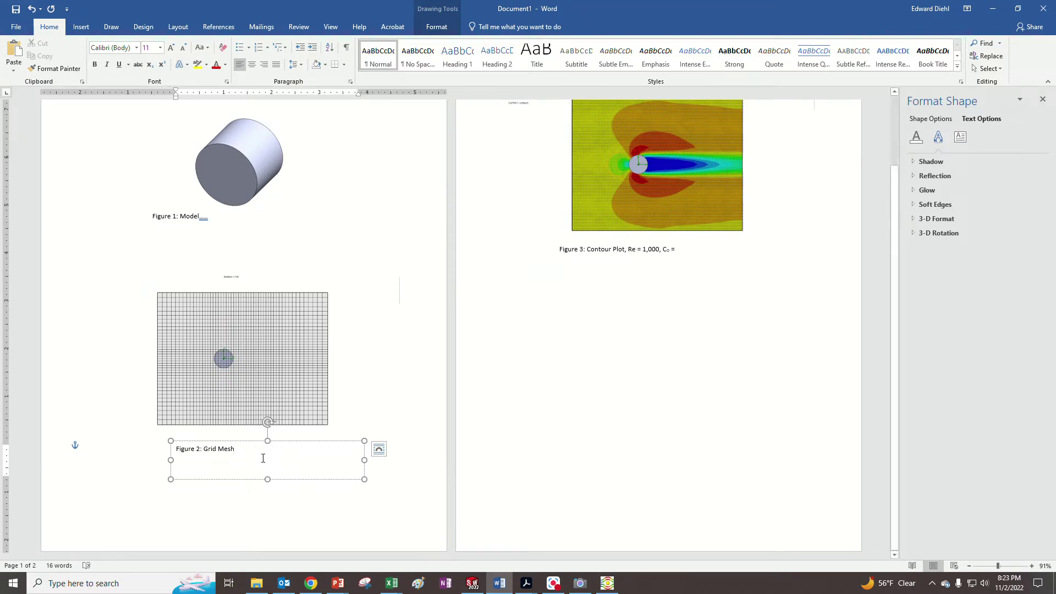
pyautogui.click(205, 452)
pyautogui.write('Rough')
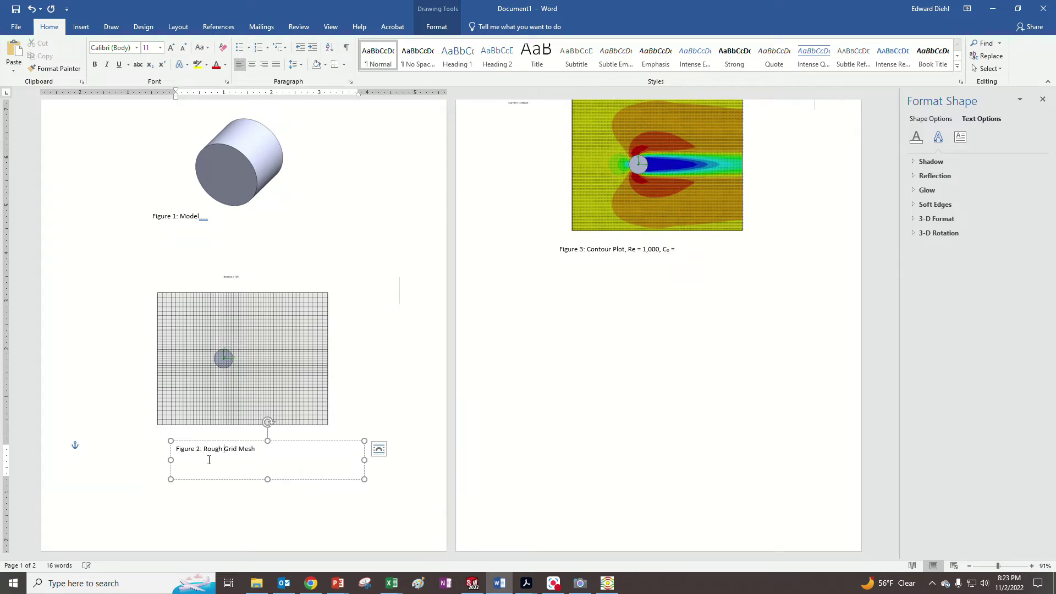
pyautogui.click(539, 431)
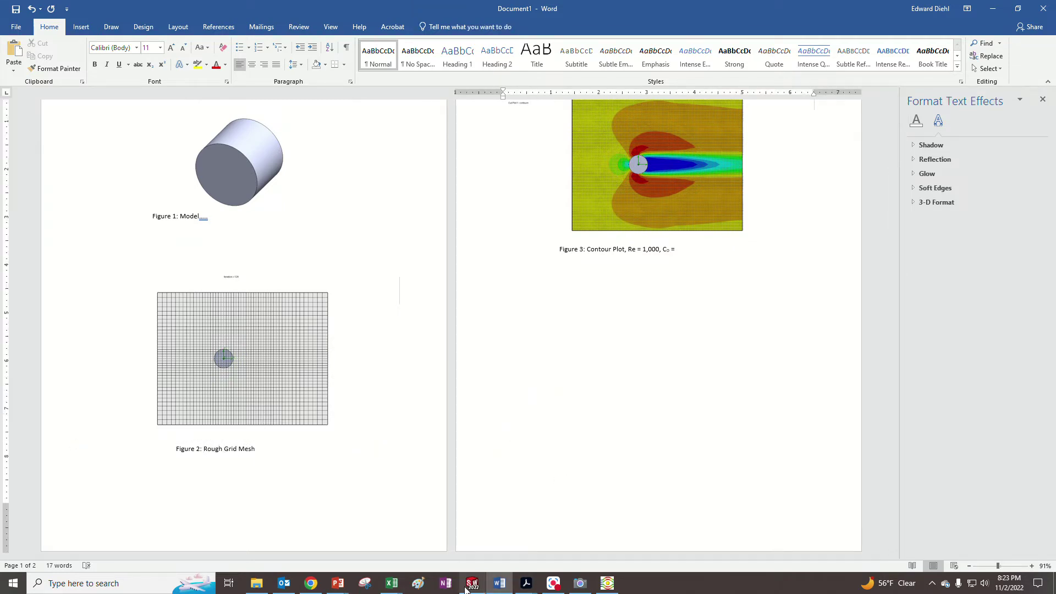
# Step: Switch to SOLIDWORKS, hide the basic mesh, and show the Cut Plot 1 velocity contours again
pyautogui.click(501, 587)
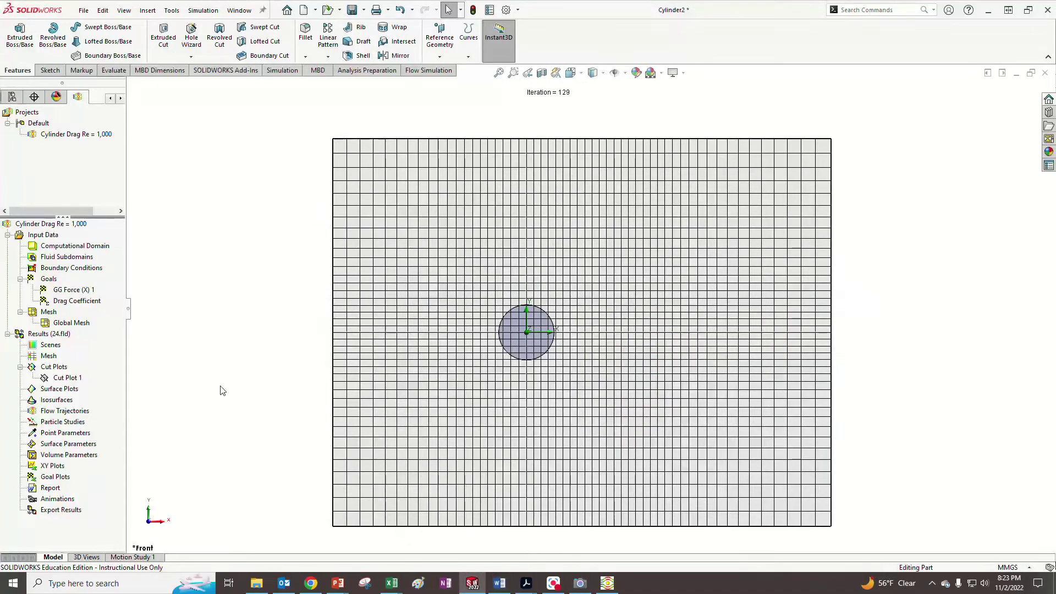
pyautogui.rightClick(46, 317)
pyautogui.click(81, 350)
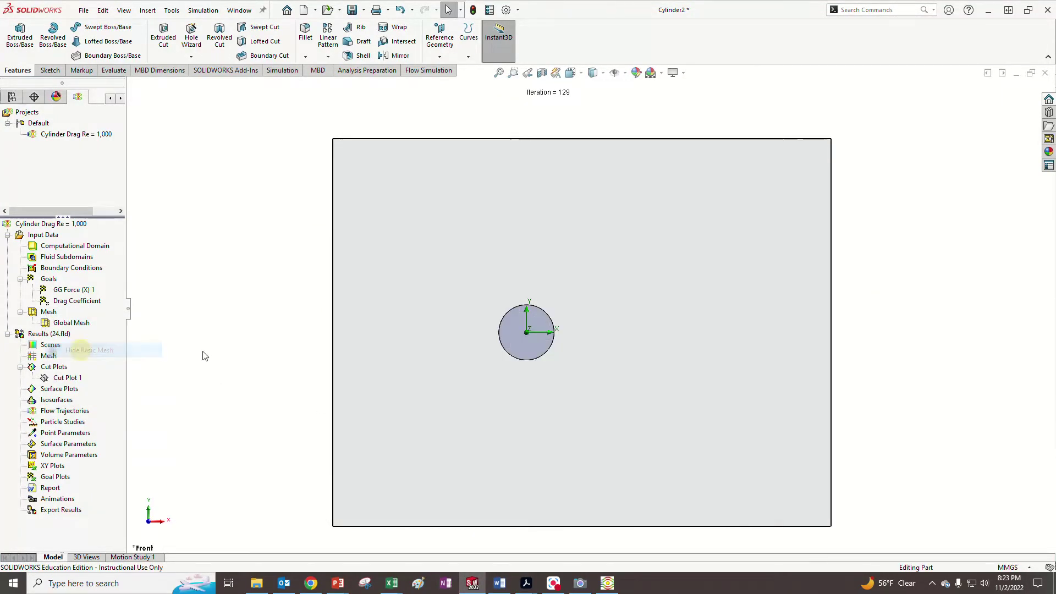
pyautogui.rightClick(67, 377)
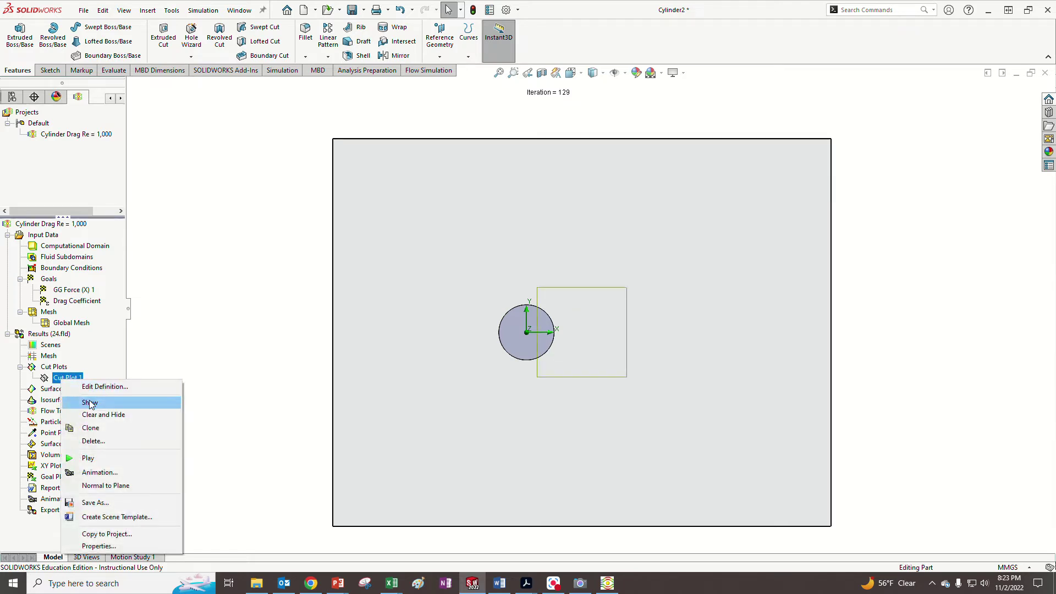
pyautogui.click(93, 420)
pyautogui.click(213, 364)
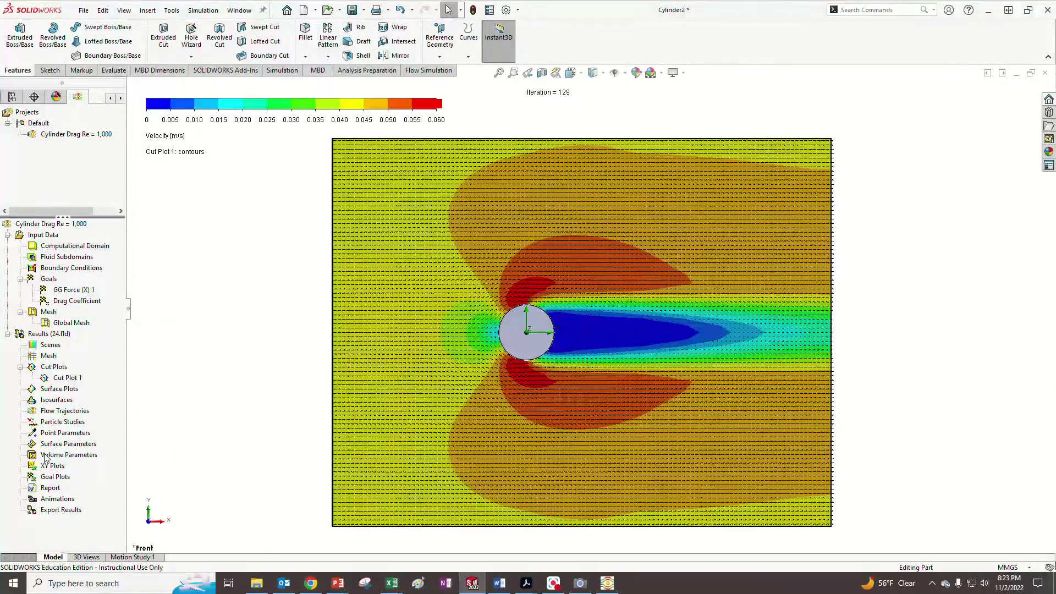
# Step: Start a new Surface Parameters result with all parameters selected, and review the list of additional parameters without changing it
pyautogui.rightClick(52, 446)
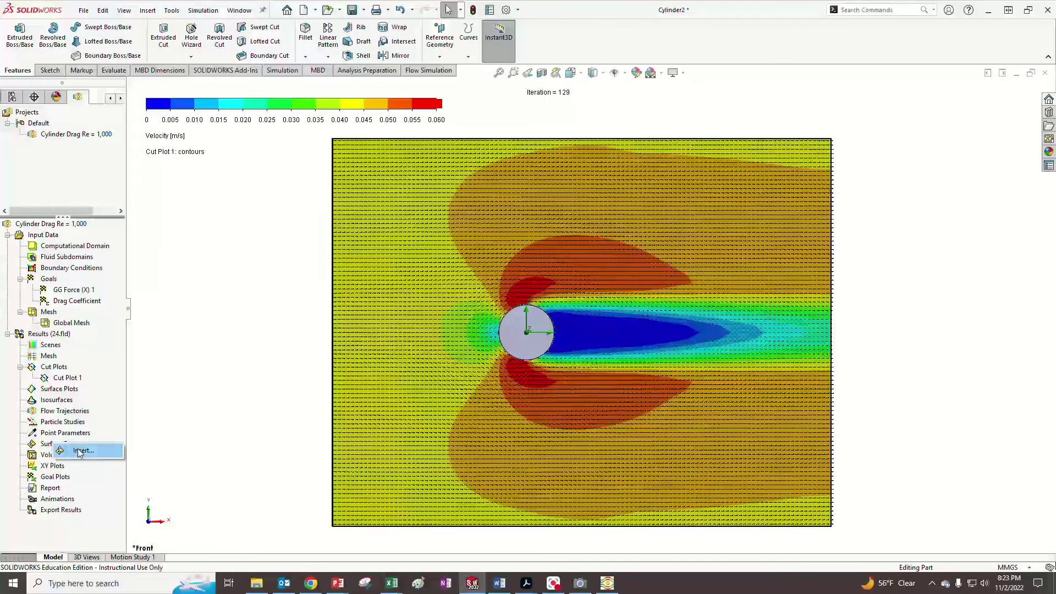
pyautogui.click(62, 449)
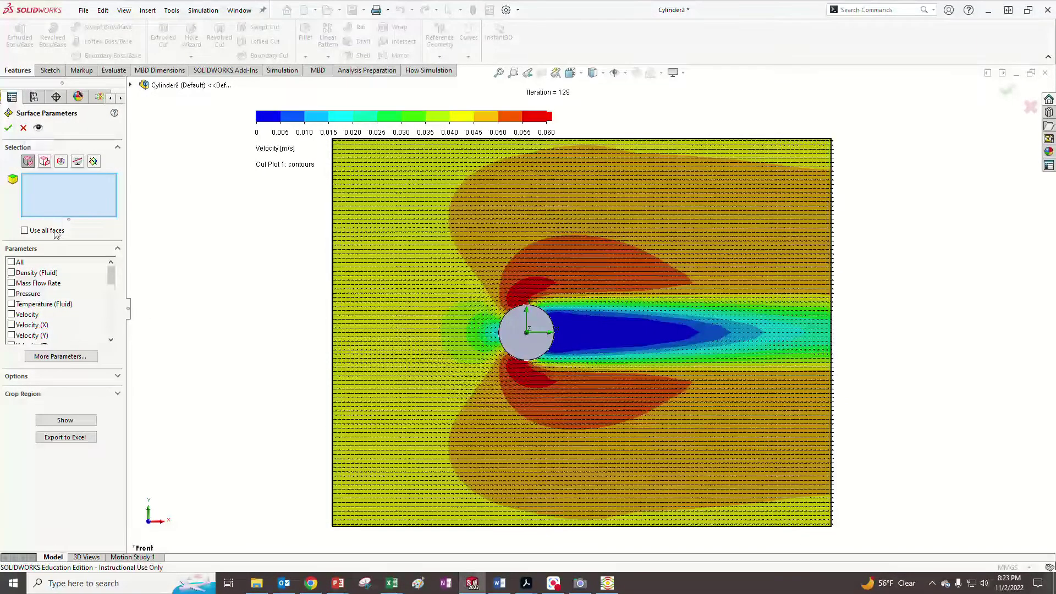
pyautogui.click(18, 264)
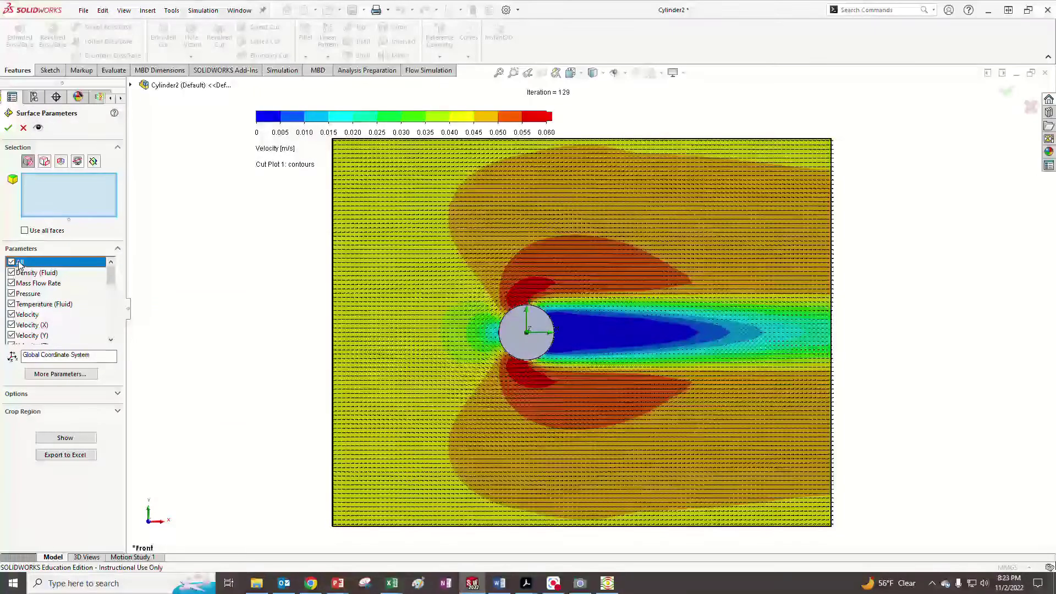
pyautogui.moveTo(112, 280); pyautogui.dragTo(110, 333)
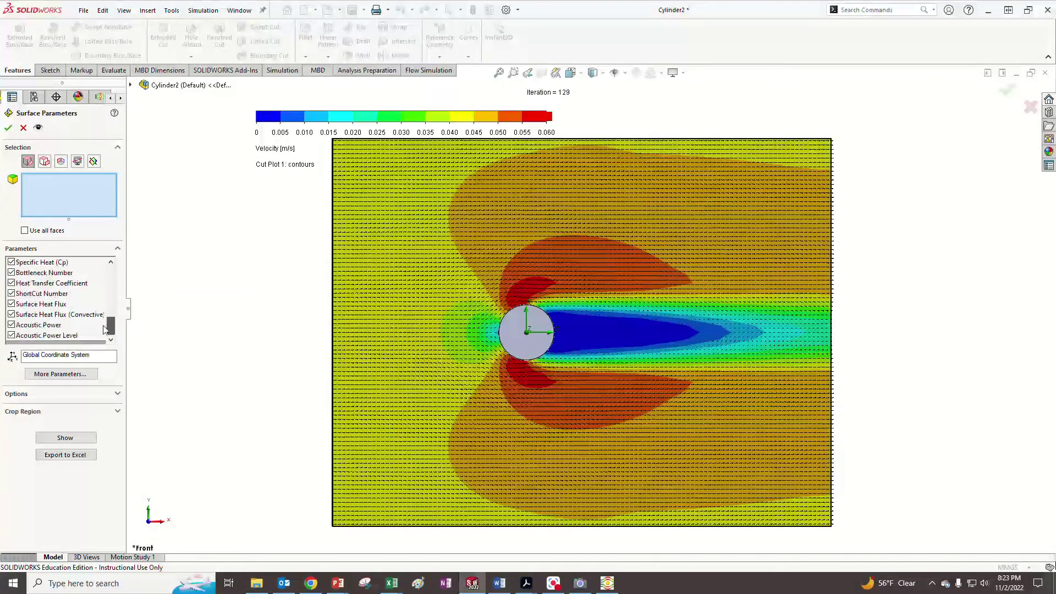
pyautogui.click(70, 379)
pyautogui.scroll(-4, 453, 326)
pyautogui.scroll(3, 453, 326)
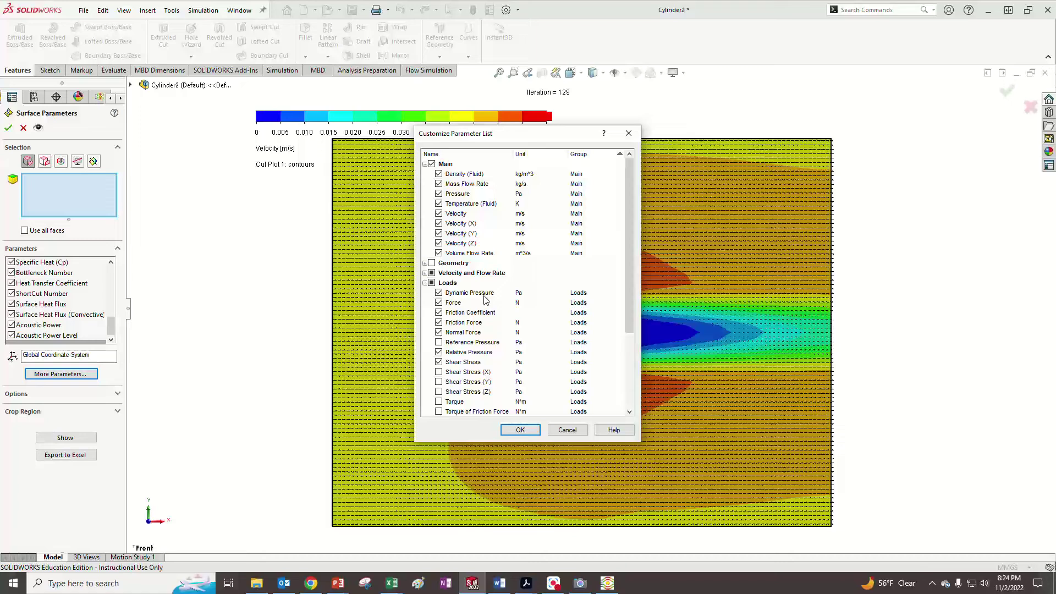
pyautogui.click(568, 429)
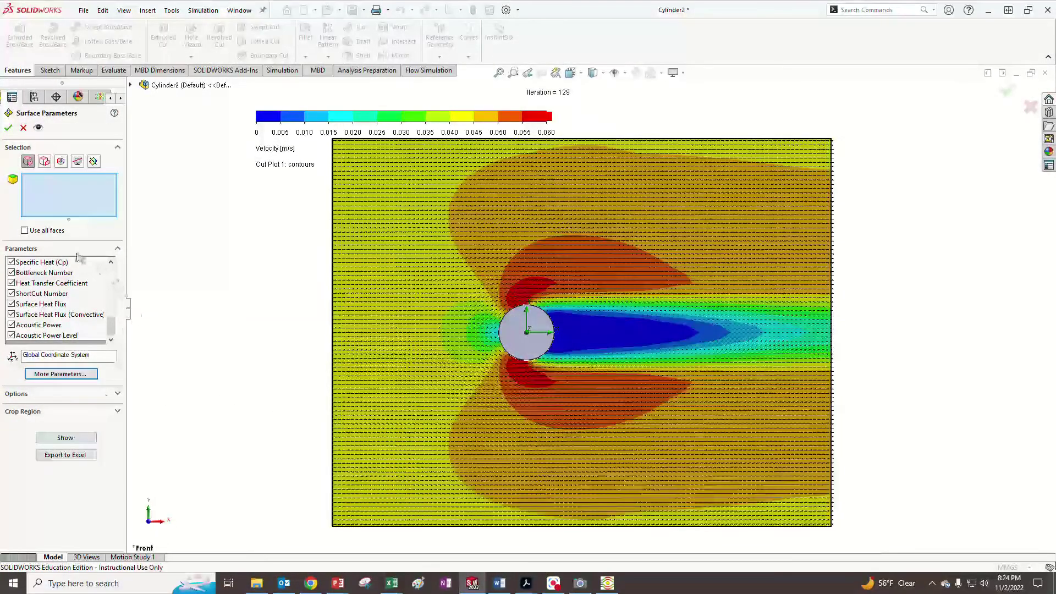
# Step: Export the surface parameters of the cylinder's curved face to Excel and select the X-component of the Force in the exported sheet
pyautogui.click(67, 455)
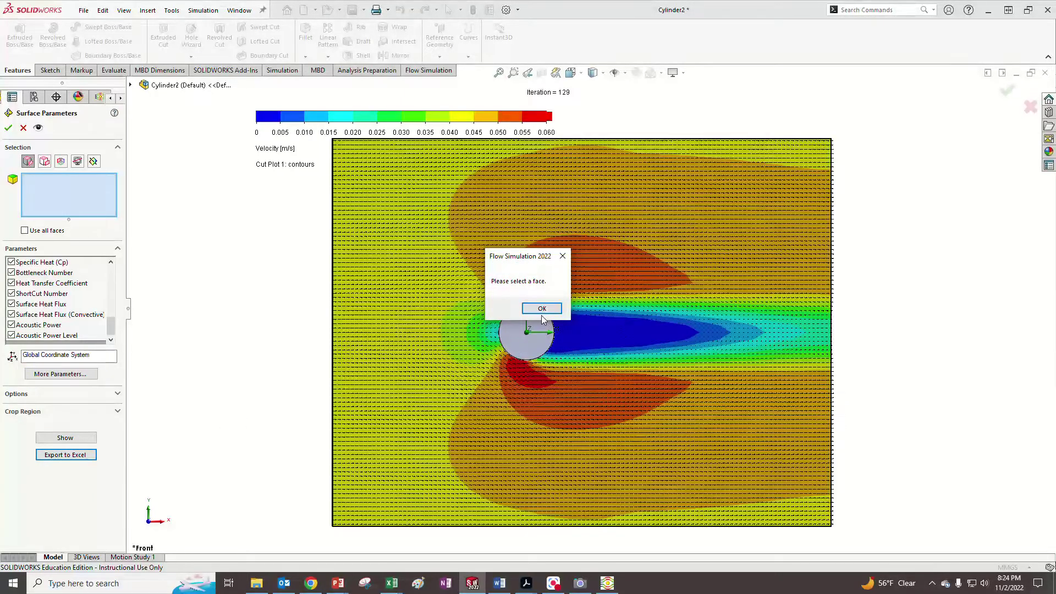
pyautogui.click(541, 308)
pyautogui.moveTo(314, 332); pyautogui.dragTo(367, 372, button='middle')
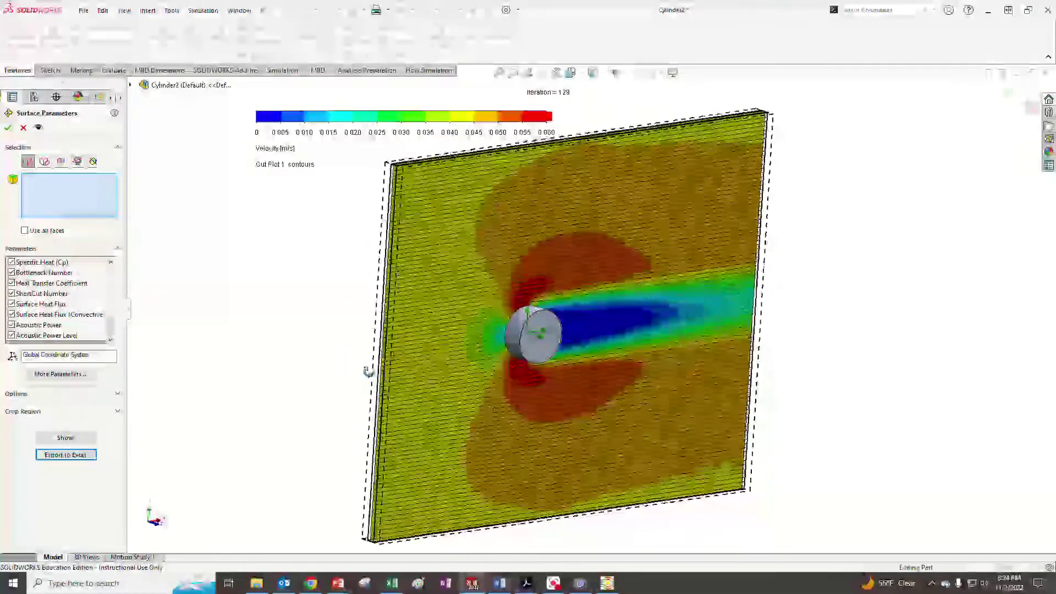
pyautogui.scroll(-3, 517, 352)
pyautogui.click(511, 337)
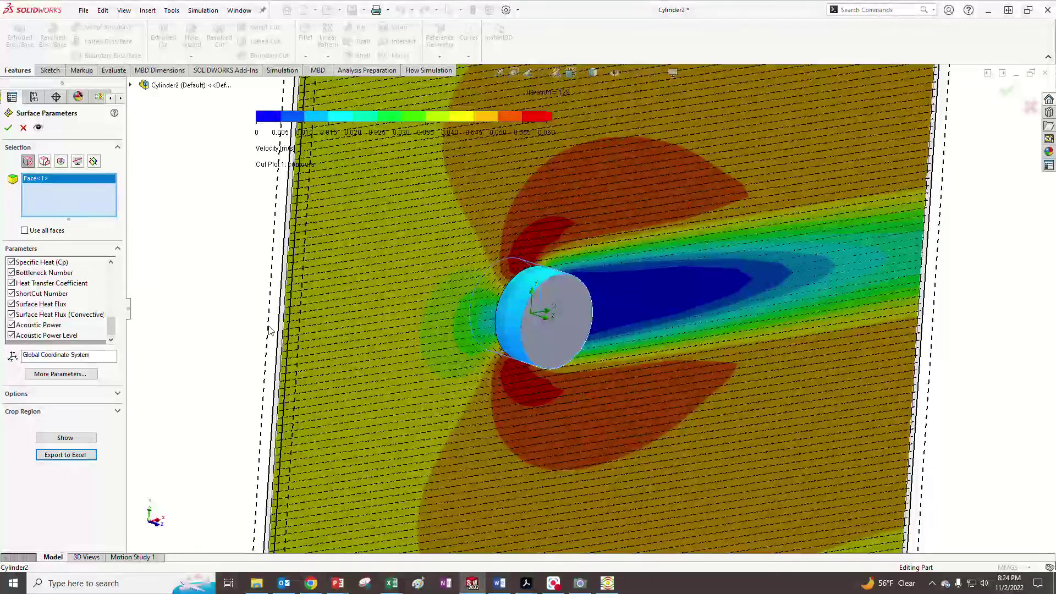
pyautogui.click(66, 455)
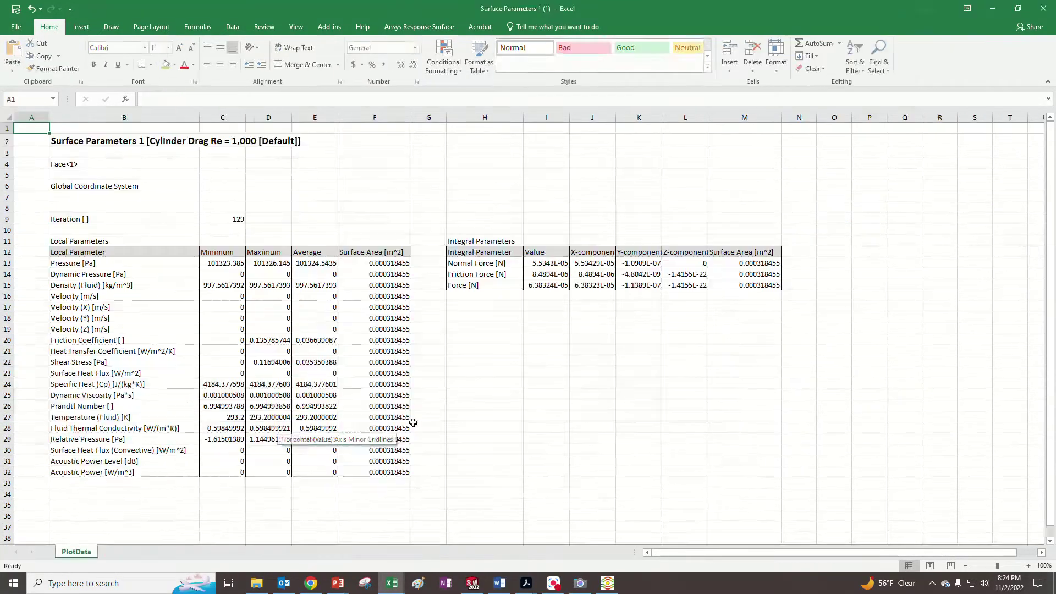
pyautogui.click(607, 286)
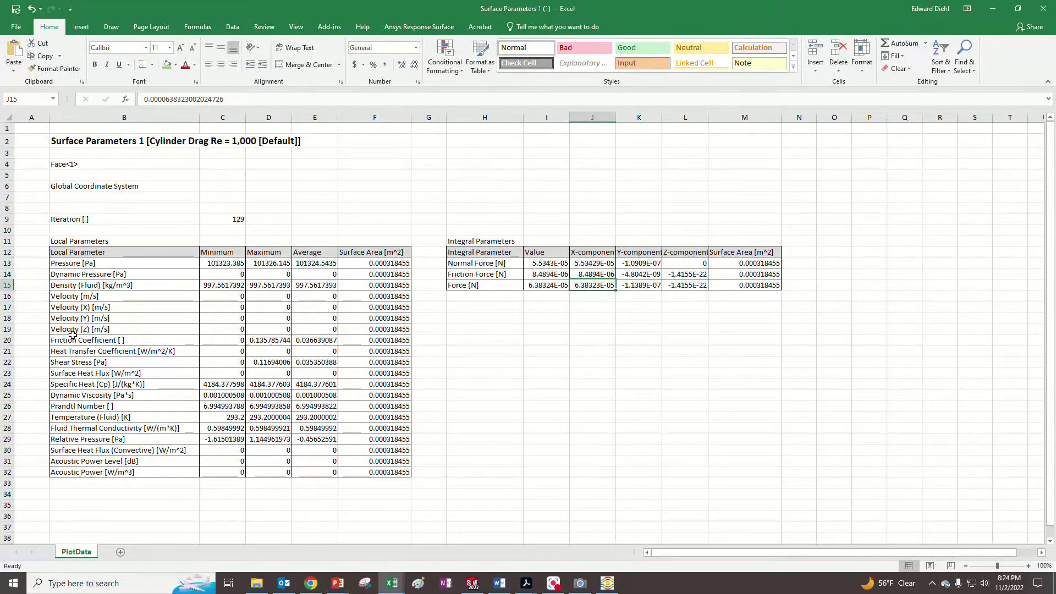
# Step: Examine the minimum and maximum fluid density and the minimum dynamic viscosity in the Local Parameters table
pyautogui.click(236, 285)
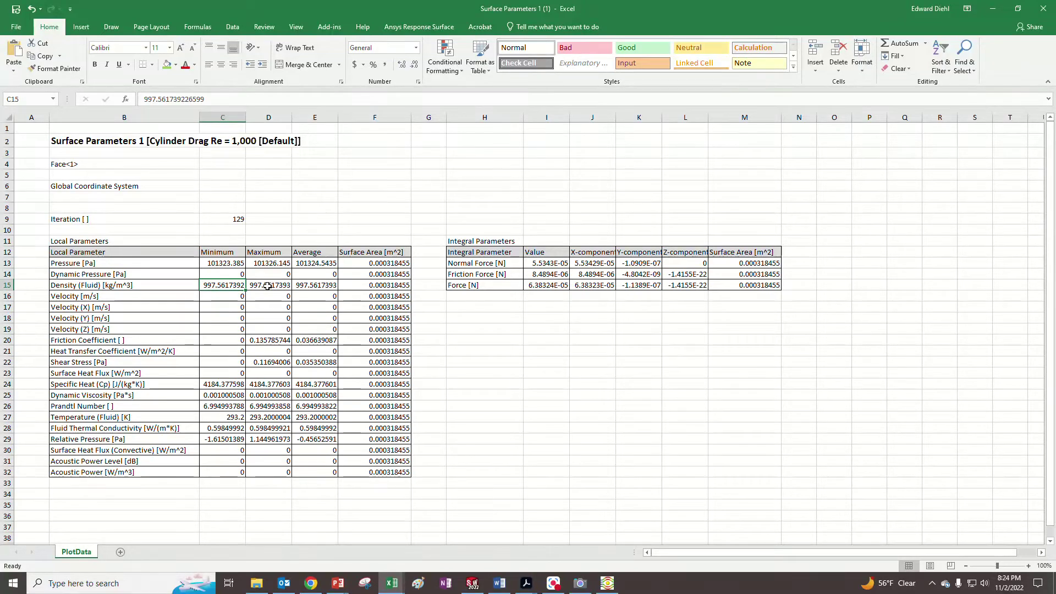
pyautogui.click(268, 286)
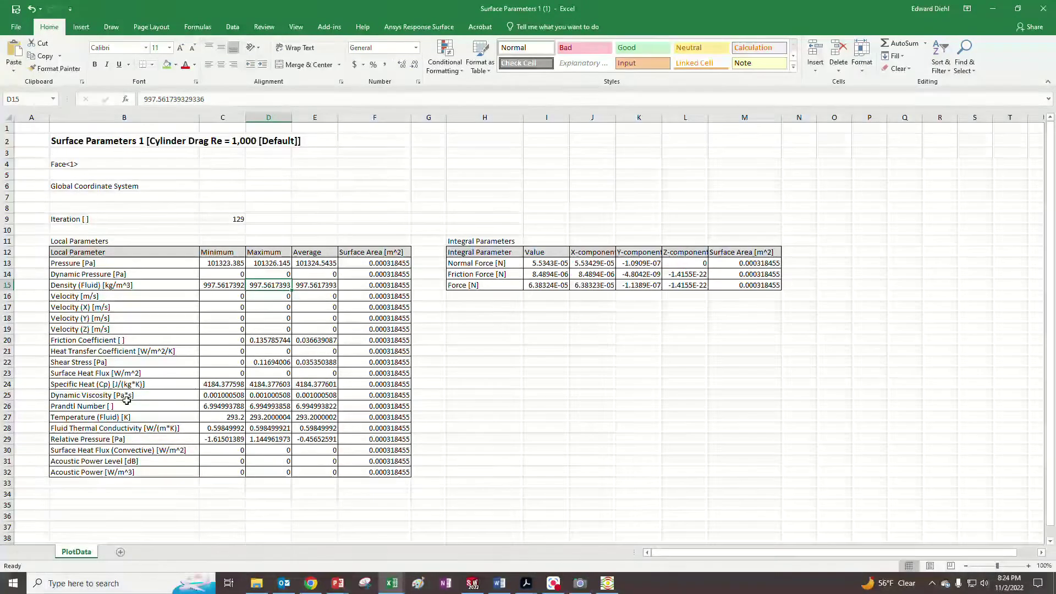
pyautogui.click(212, 396)
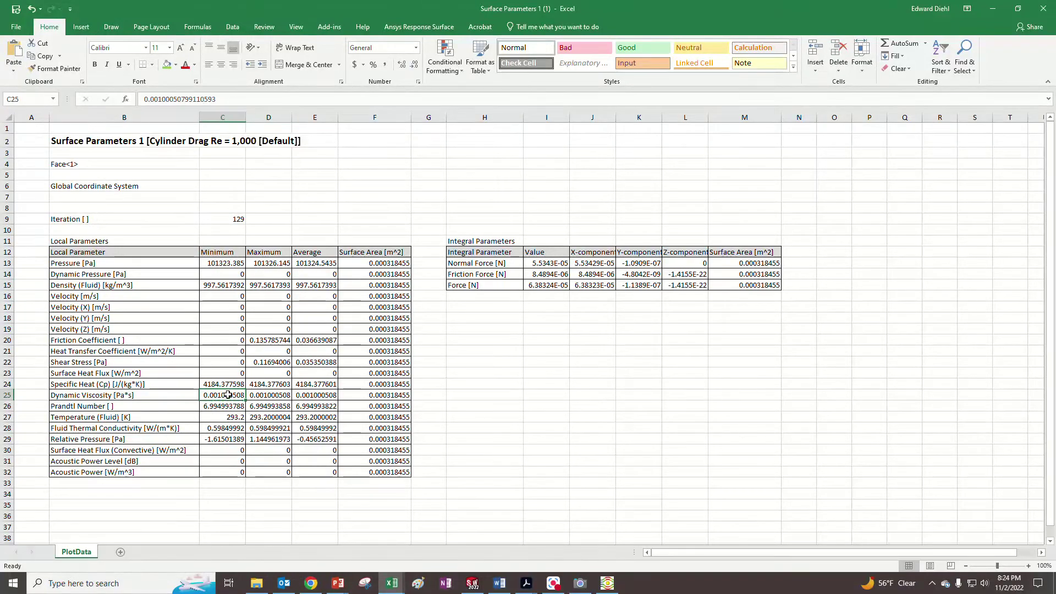
pyautogui.click(228, 287)
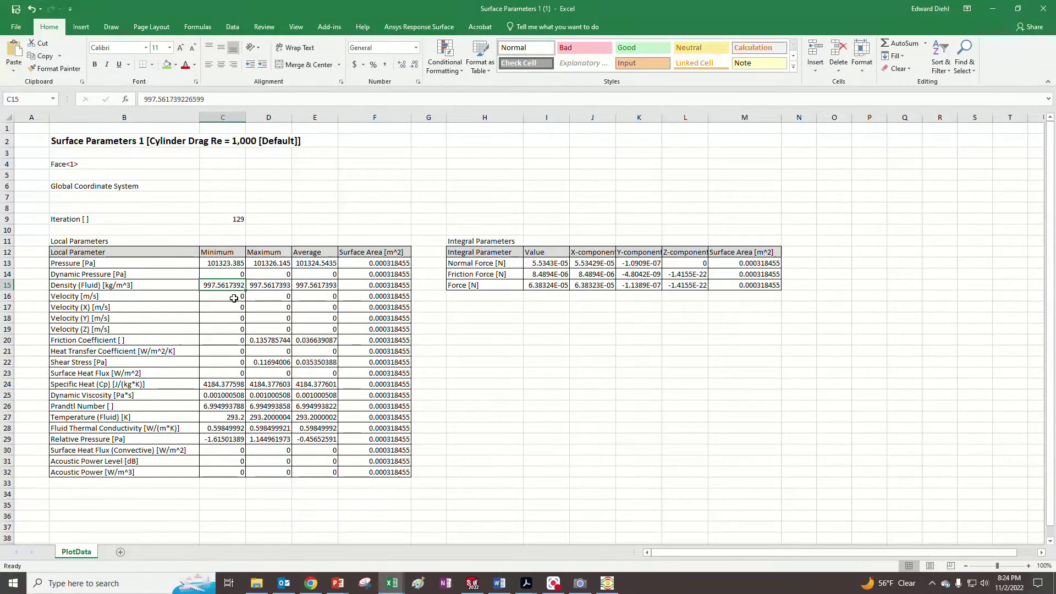
# Step: Copy the X-component of Force from the surface parameters export into cell C31 of the Sphere sheet in F22 ME340 Project
pyautogui.click(594, 286)
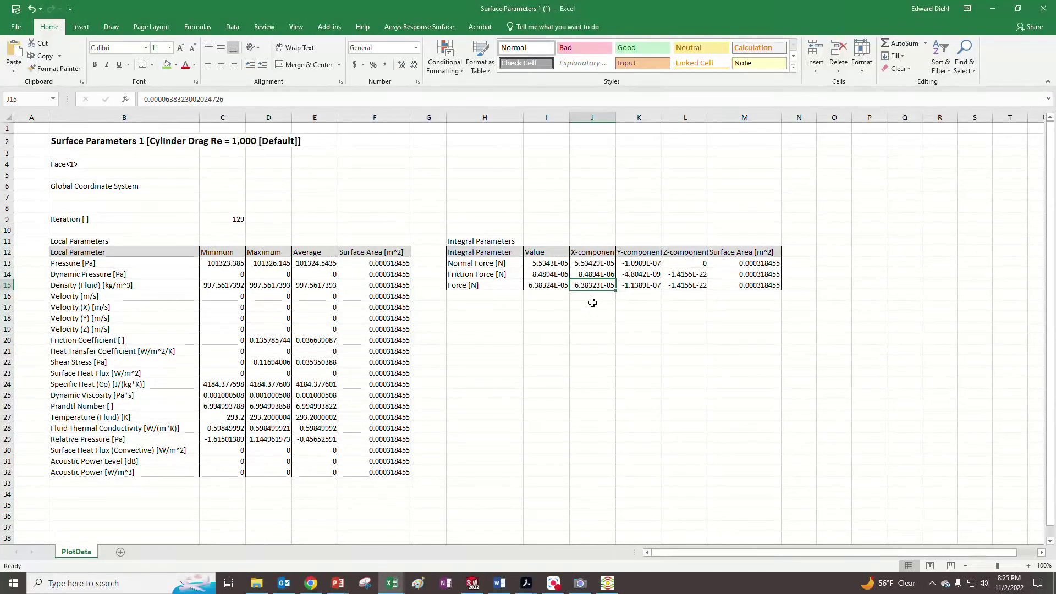
pyautogui.hotkey('ctrl', 'c')
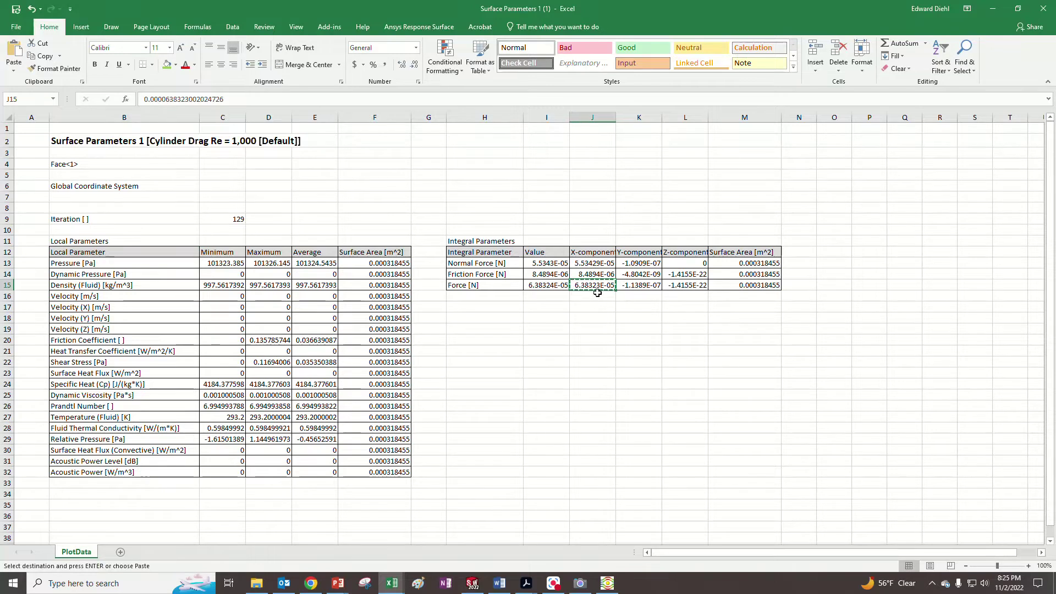
pyautogui.moveTo(398, 590)
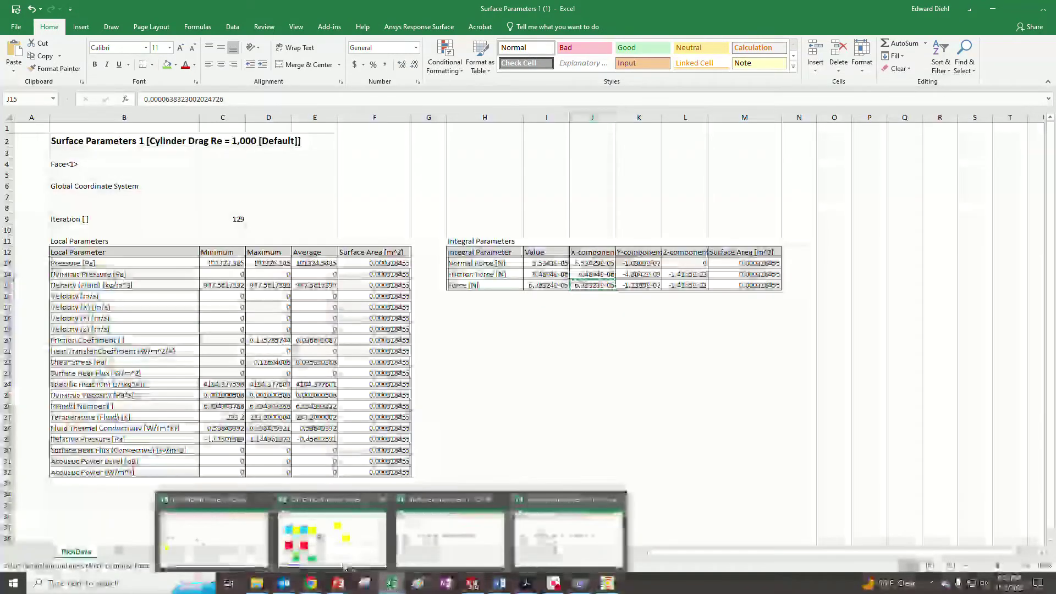
pyautogui.click(216, 544)
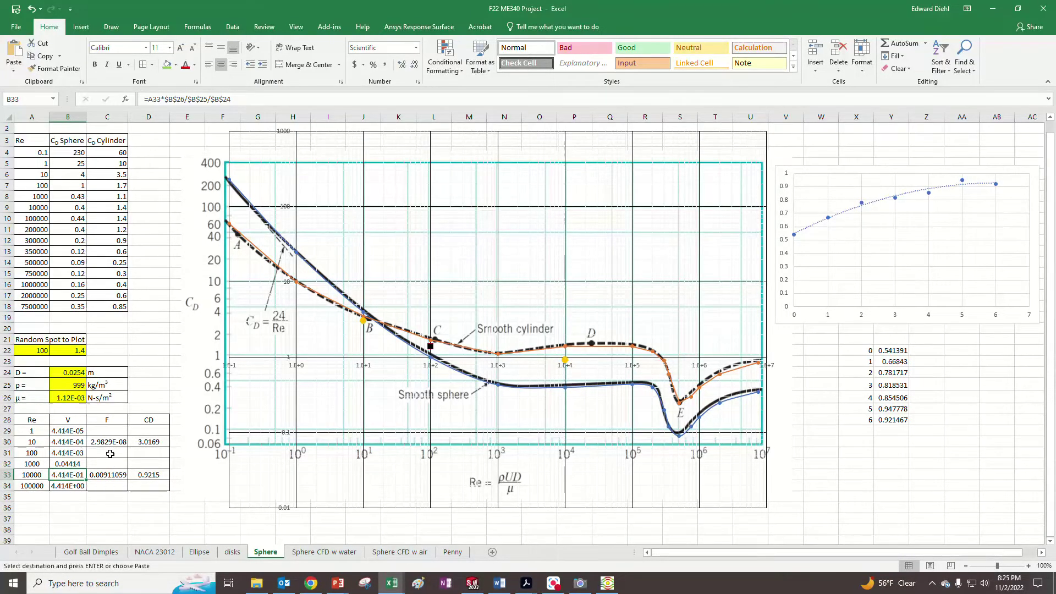
pyautogui.click(110, 450)
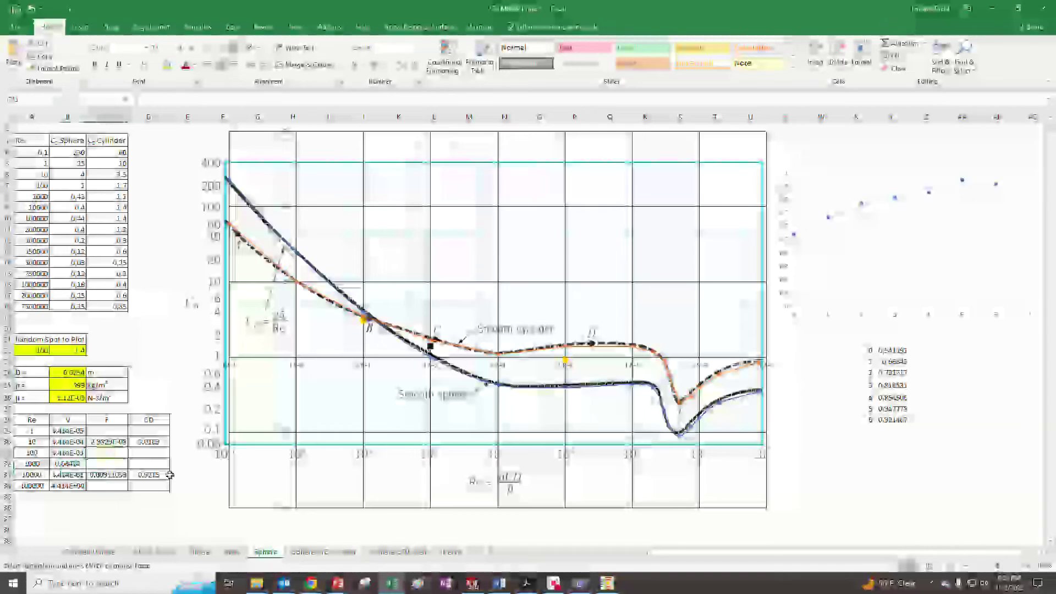
pyautogui.hotkey('ctrl', 'v')
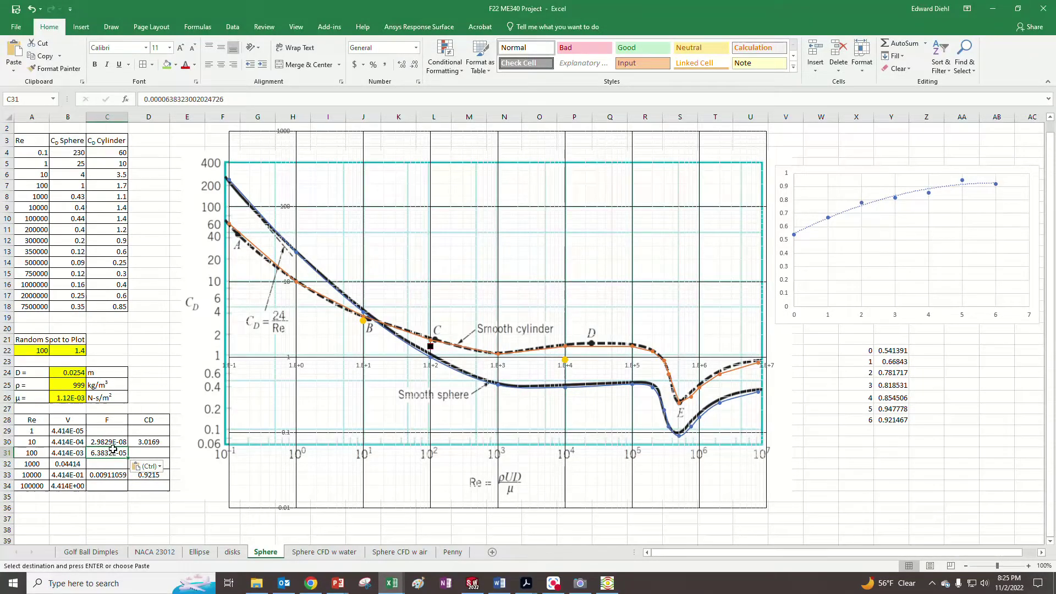
# Step: Select the CD cell for Re 100 and review the handwritten drag coefficient formula in the Camera app
pyautogui.click(144, 452)
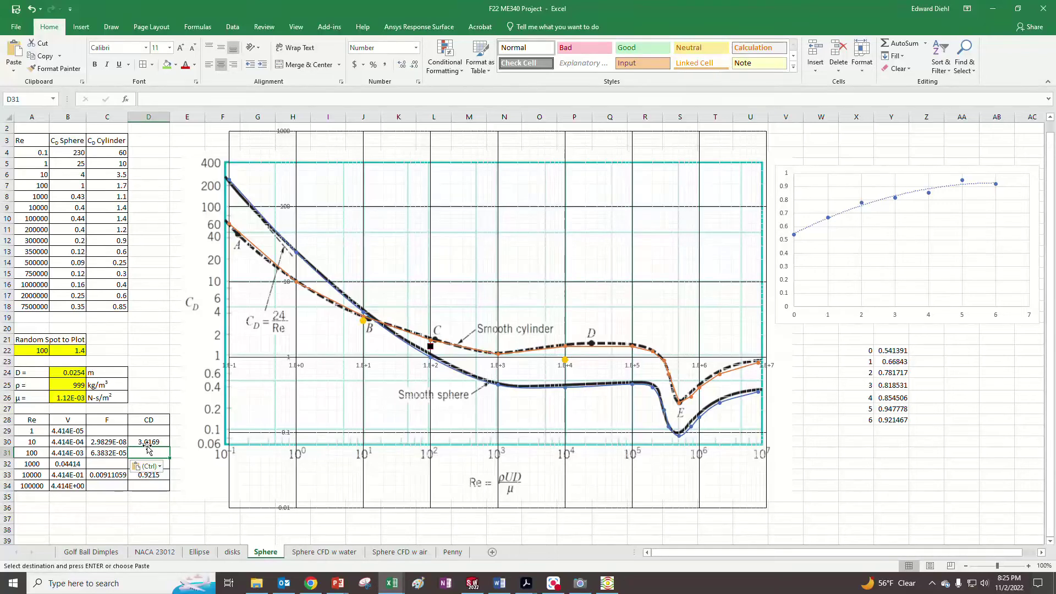
pyautogui.press('Escape')
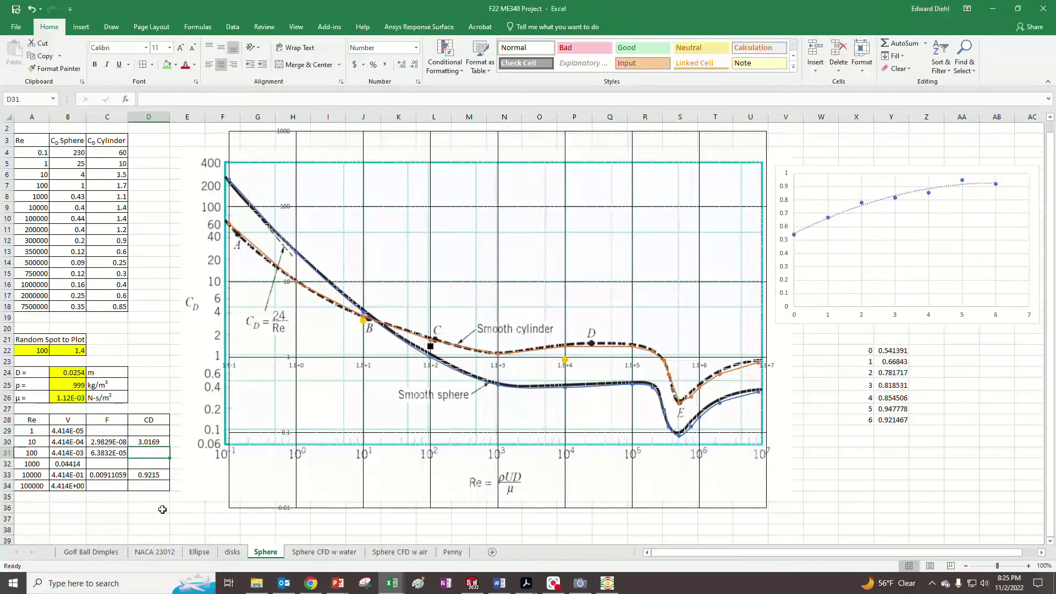
pyautogui.click(580, 585)
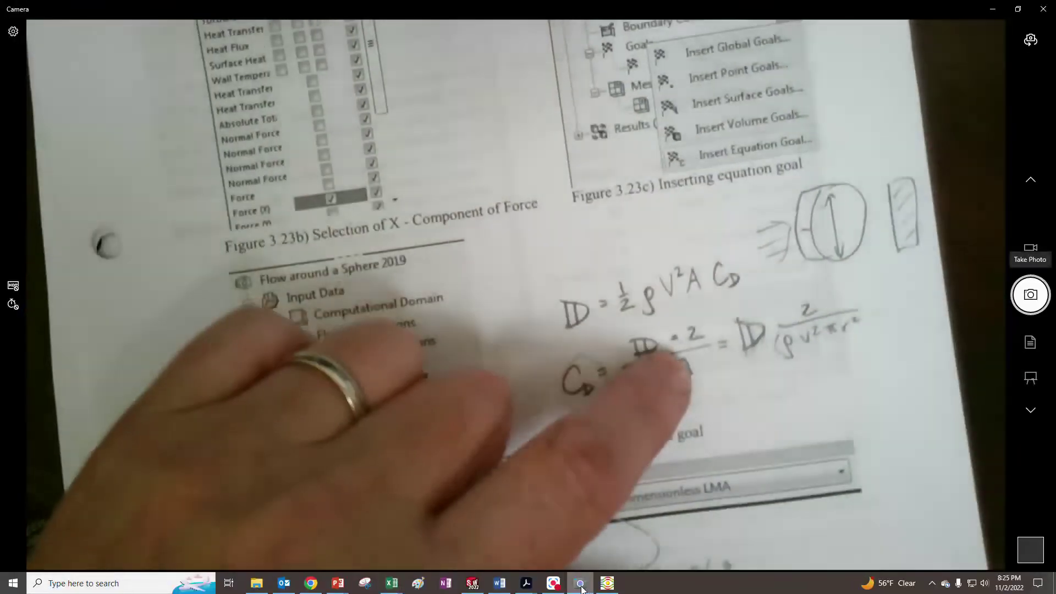
pyautogui.click(581, 585)
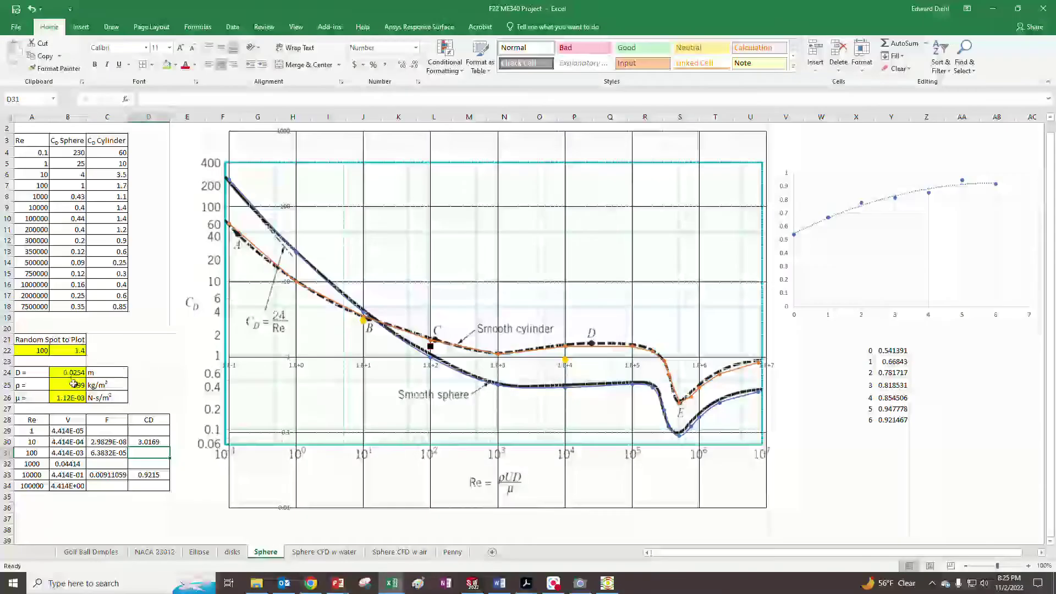
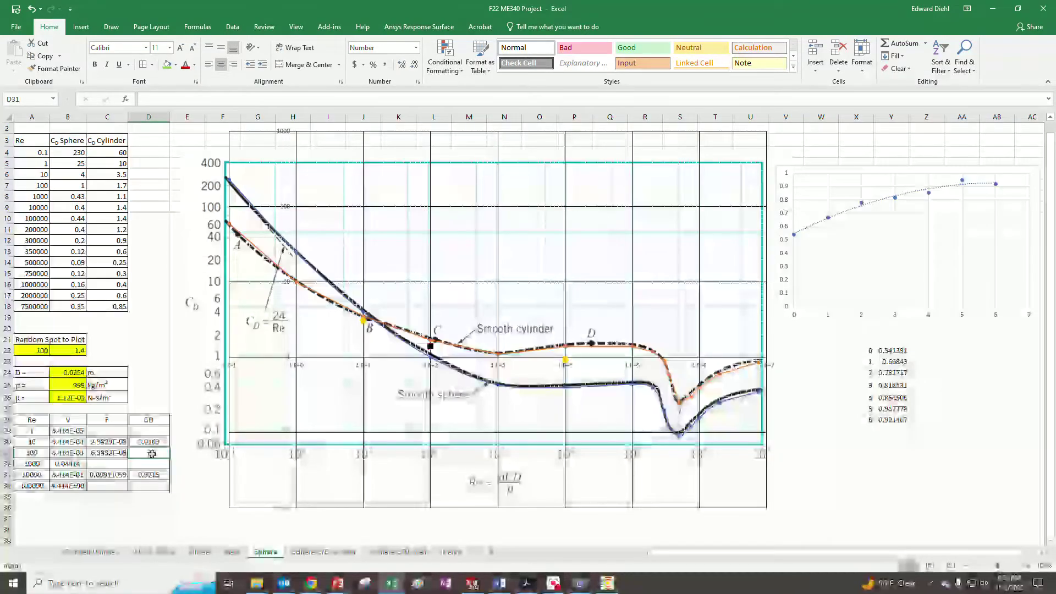
# Step: Enter the drag coefficient formula =C31*2/$B$25/.004/$B$24/B31^2 in cell D31
pyautogui.write('=')
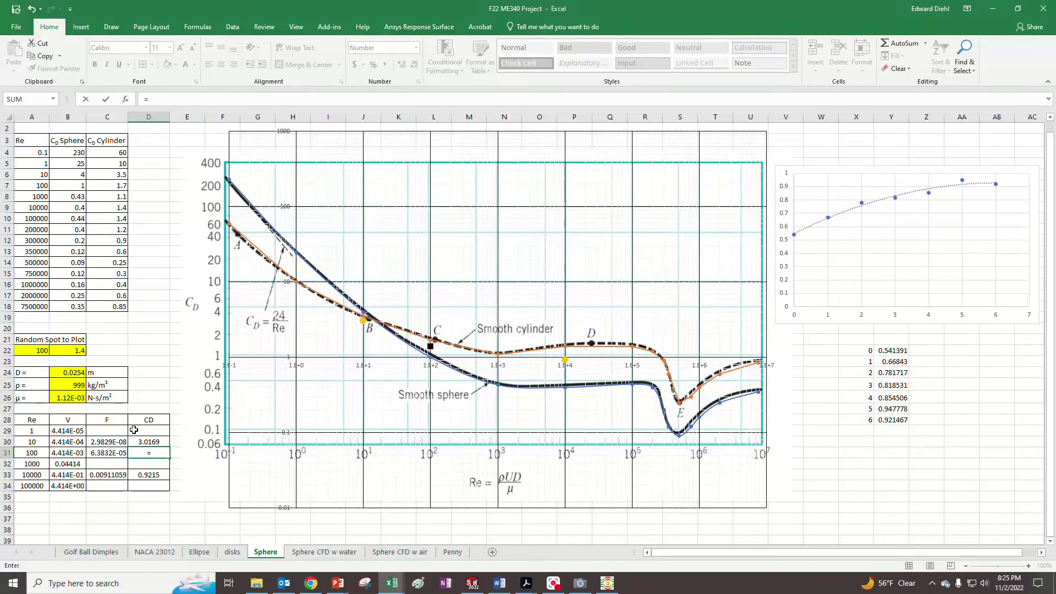
pyautogui.click(115, 452)
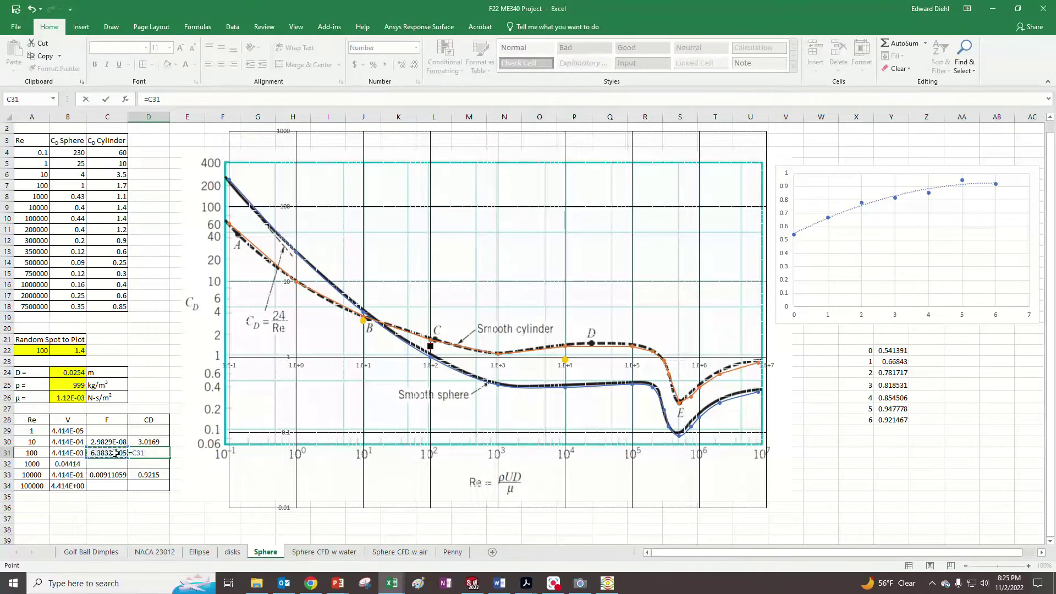
pyautogui.write('*')
pyautogui.click(72, 386)
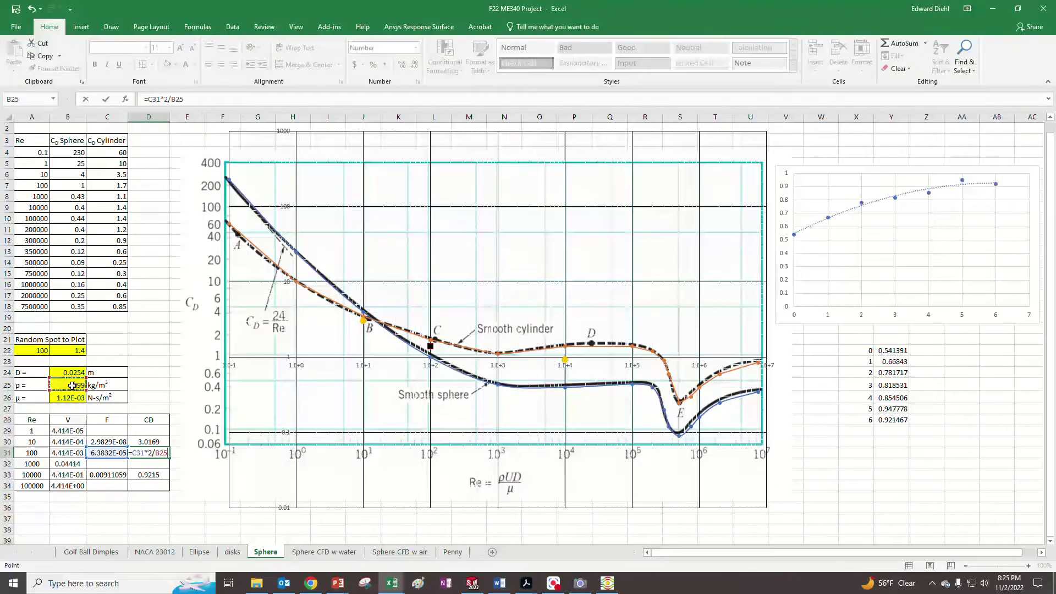
pyautogui.press('F4')
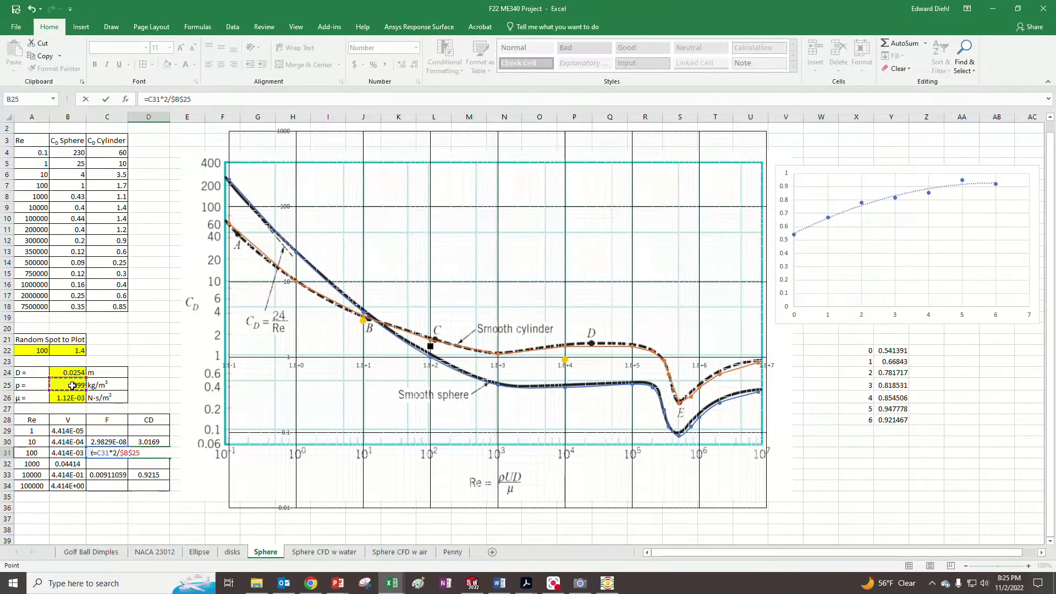
pyautogui.write('/.004/')
pyautogui.click(68, 373)
pyautogui.press('F4')
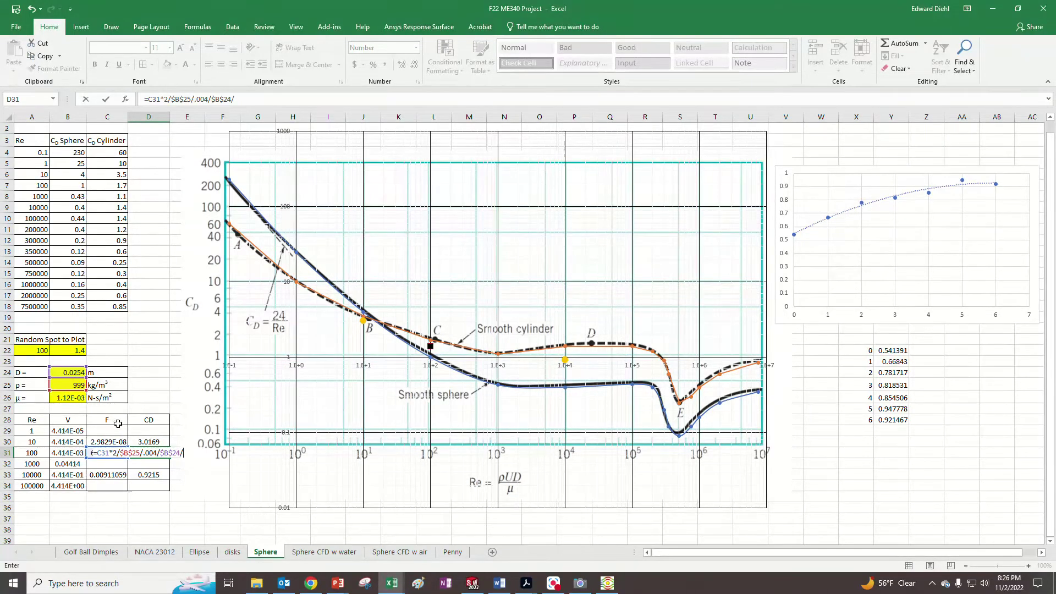
pyautogui.click(67, 454)
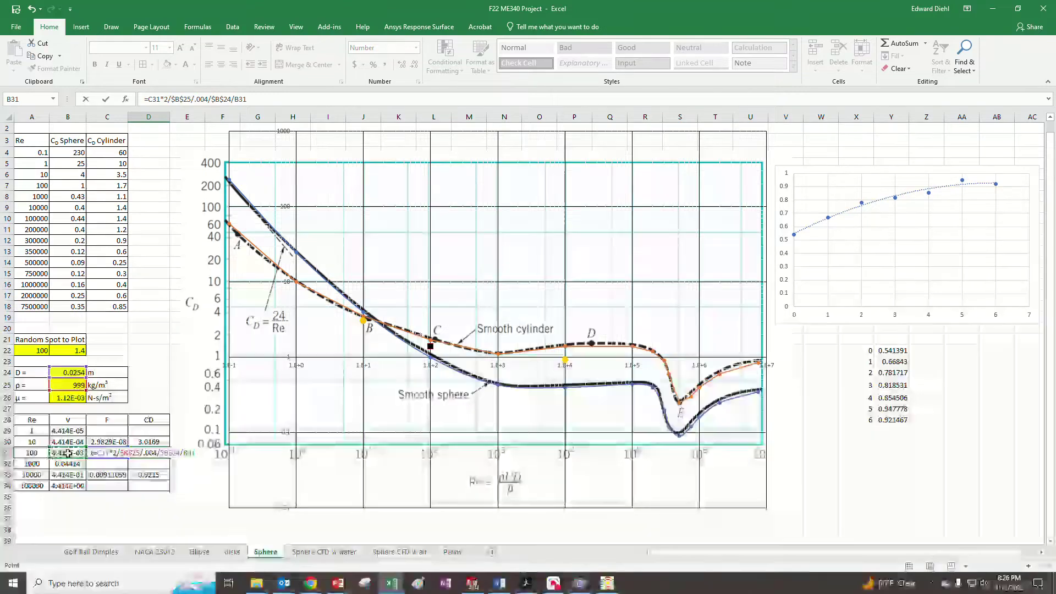
pyautogui.write('^2')
pyautogui.press('Return')
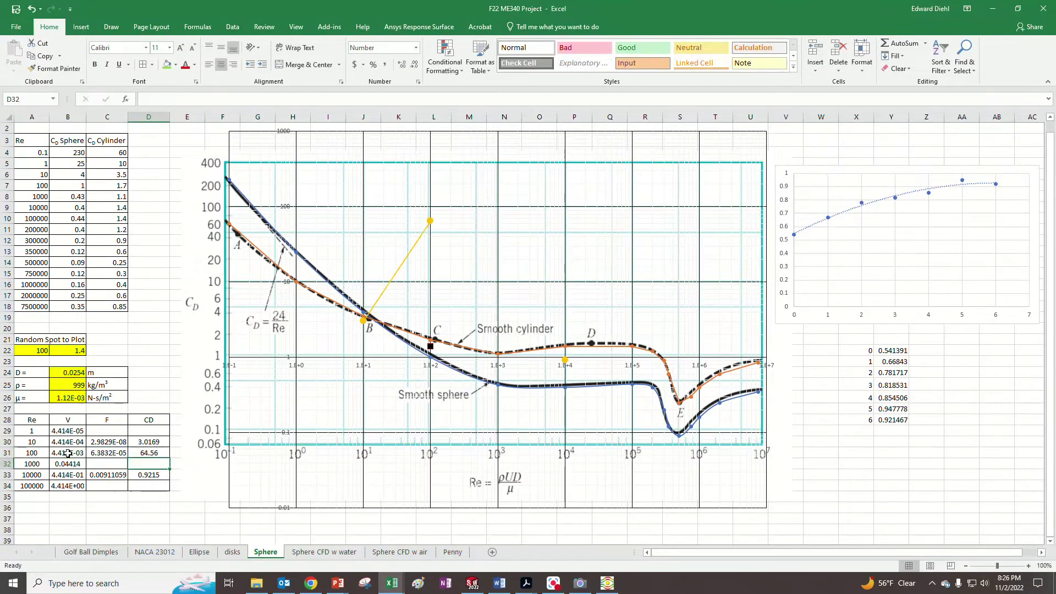
# Step: Copy the force value and the CD formula from the Re 100 row into the Re 1000 row
pyautogui.click(108, 452)
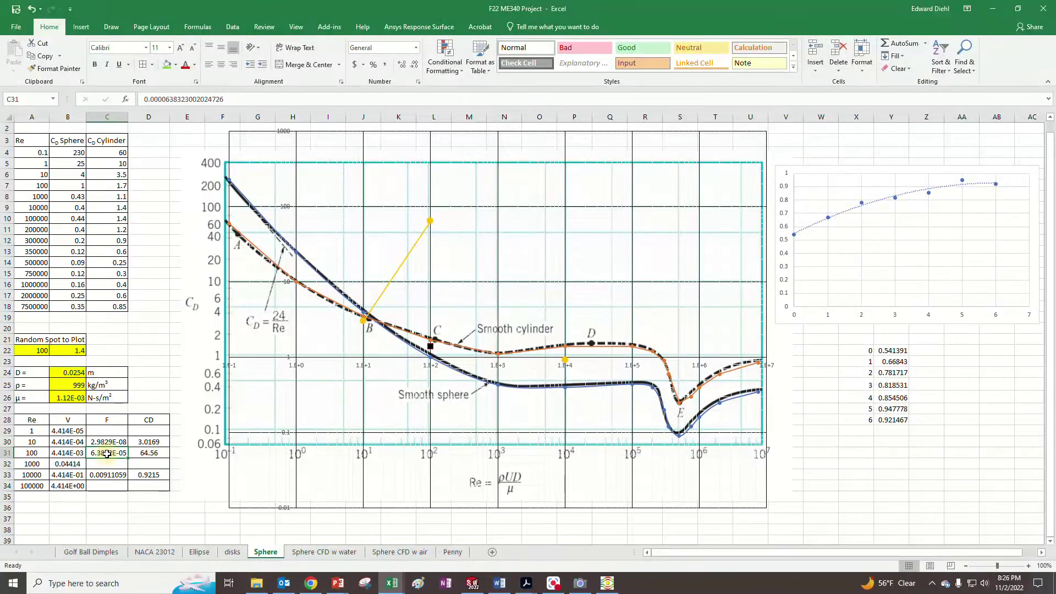
pyautogui.hotkey('ctrl', 'c')
pyautogui.click(112, 465)
pyautogui.hotkey('ctrl', 'v')
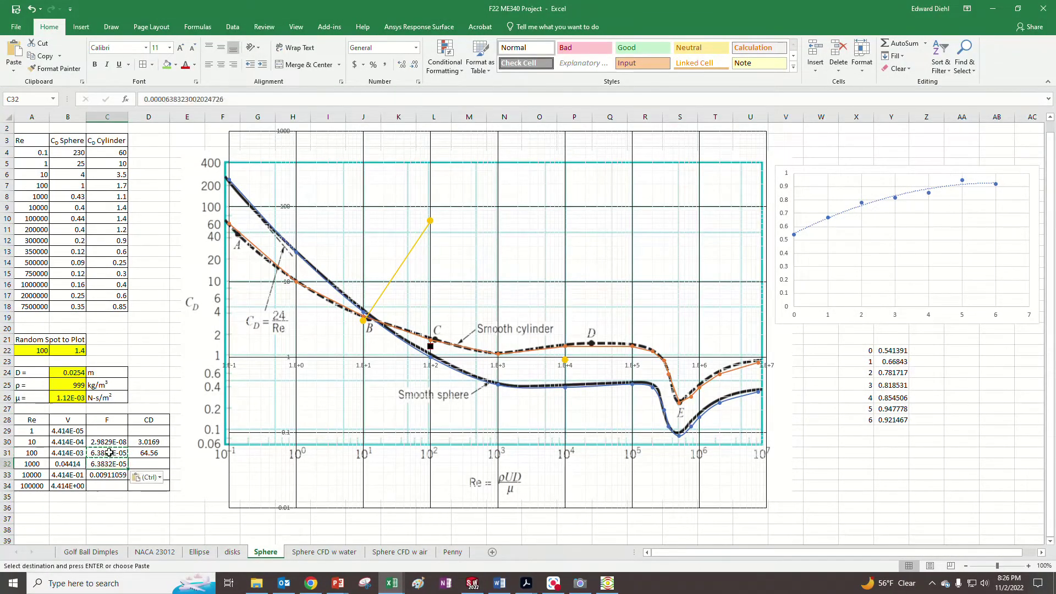
pyautogui.click(144, 453)
pyautogui.hotkey('ctrl', 'c')
pyautogui.click(151, 464)
pyautogui.hotkey('ctrl', 'v')
# Step: Clear the force and CD cells in the Re 100 row, dismissing the log chart warning
pyautogui.click(119, 452)
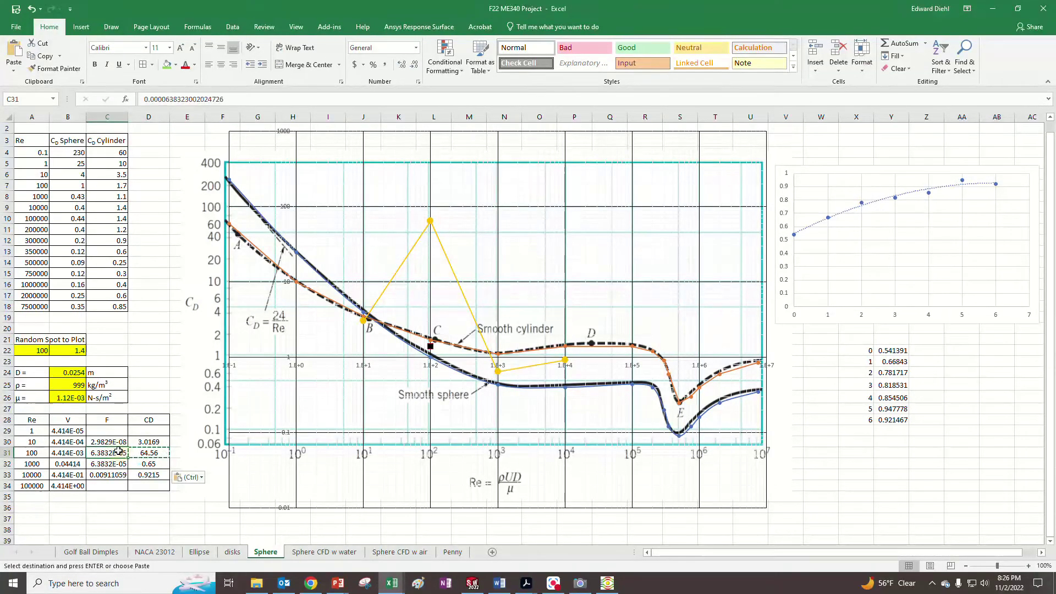
pyautogui.press('Delete')
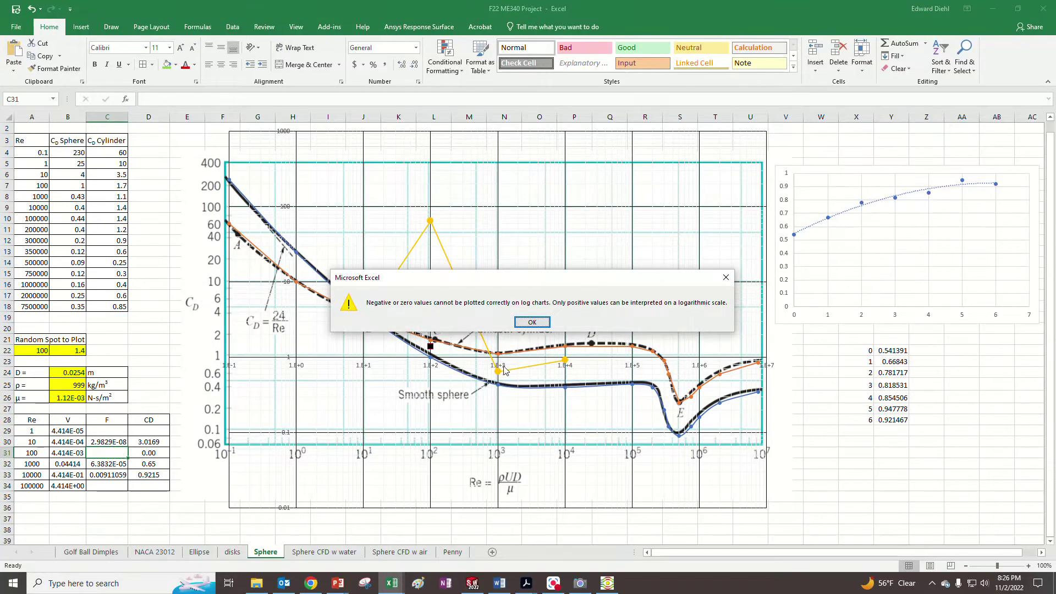
pyautogui.press('Return')
pyautogui.click(150, 453)
pyautogui.press('Delete')
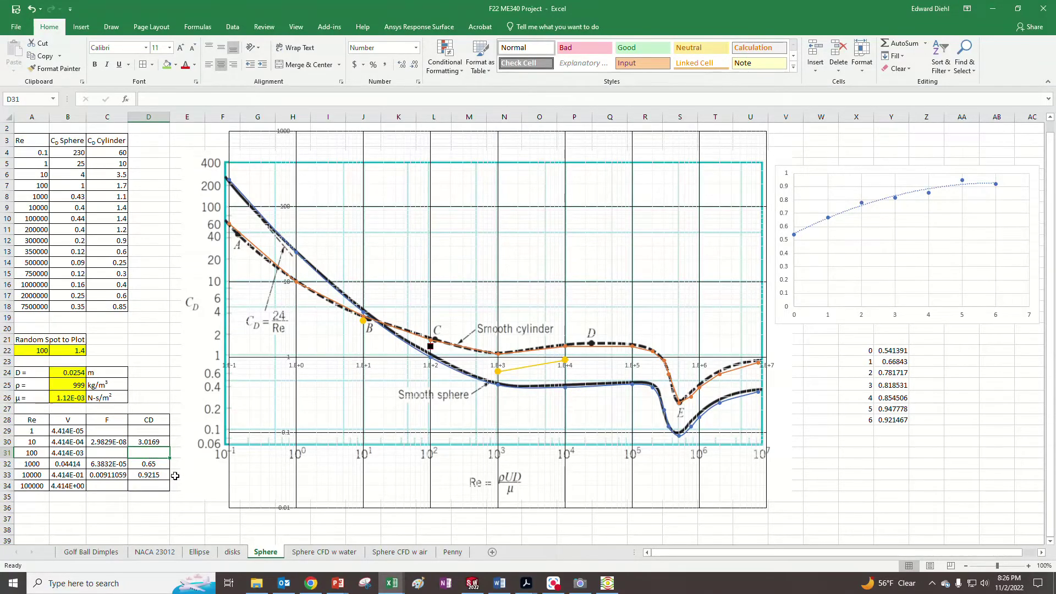
# Step: Examine the CFD points plotted at Re 1000 and Re 10000 against the smooth cylinder curve on the drag chart
pyautogui.click(499, 372)
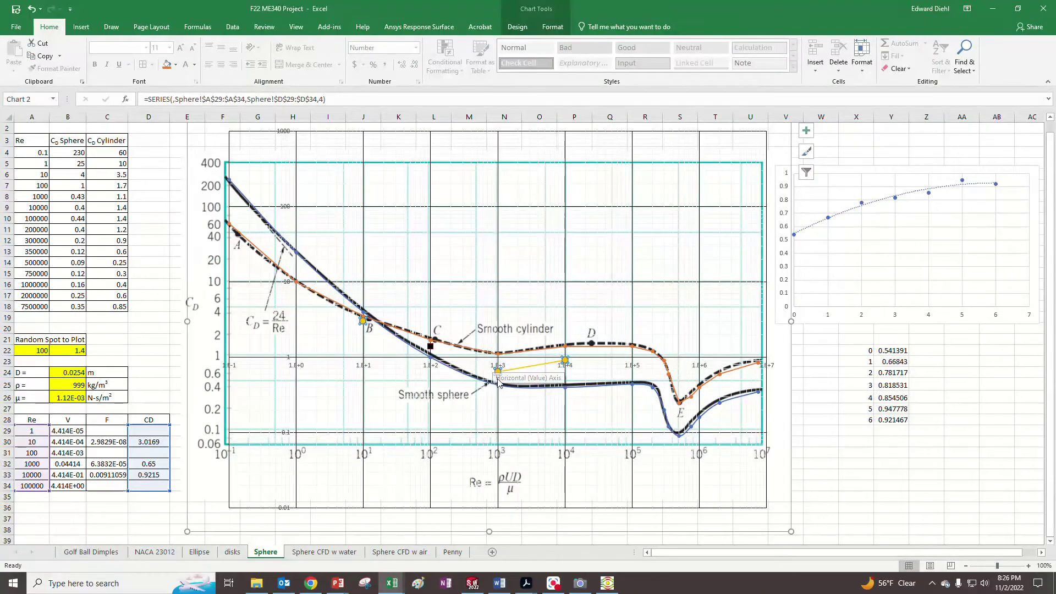
pyautogui.moveTo(499, 378)
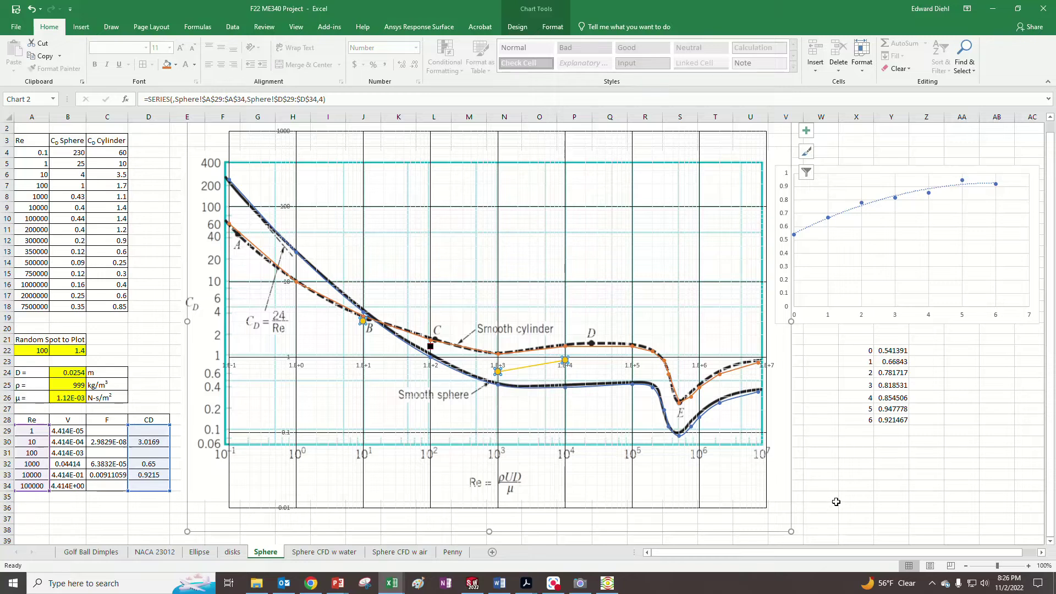
pyautogui.click(835, 502)
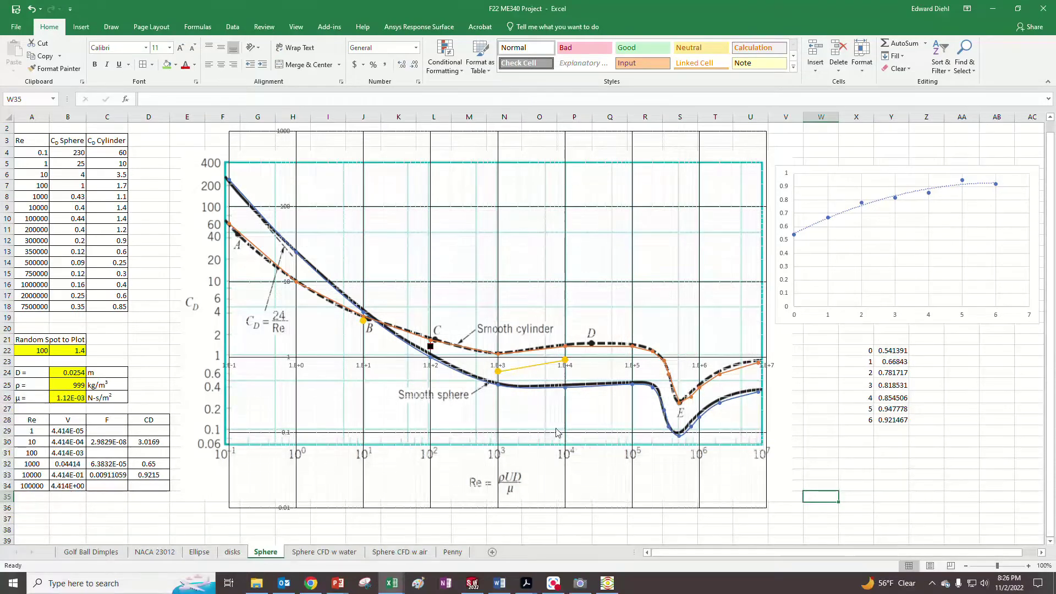
pyautogui.moveTo(498, 375)
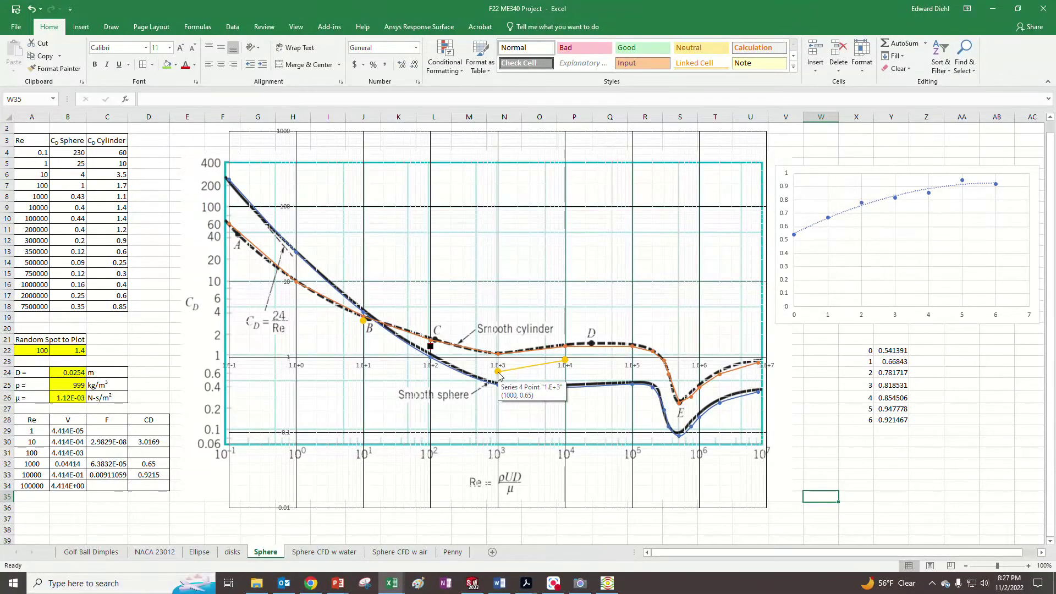
pyautogui.click(842, 302)
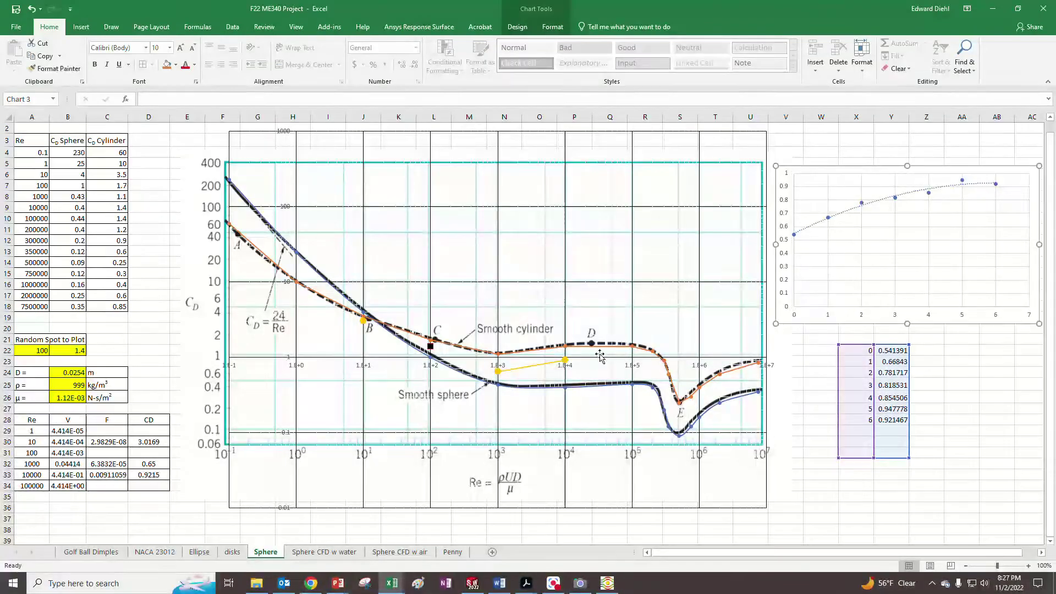
pyautogui.click(566, 362)
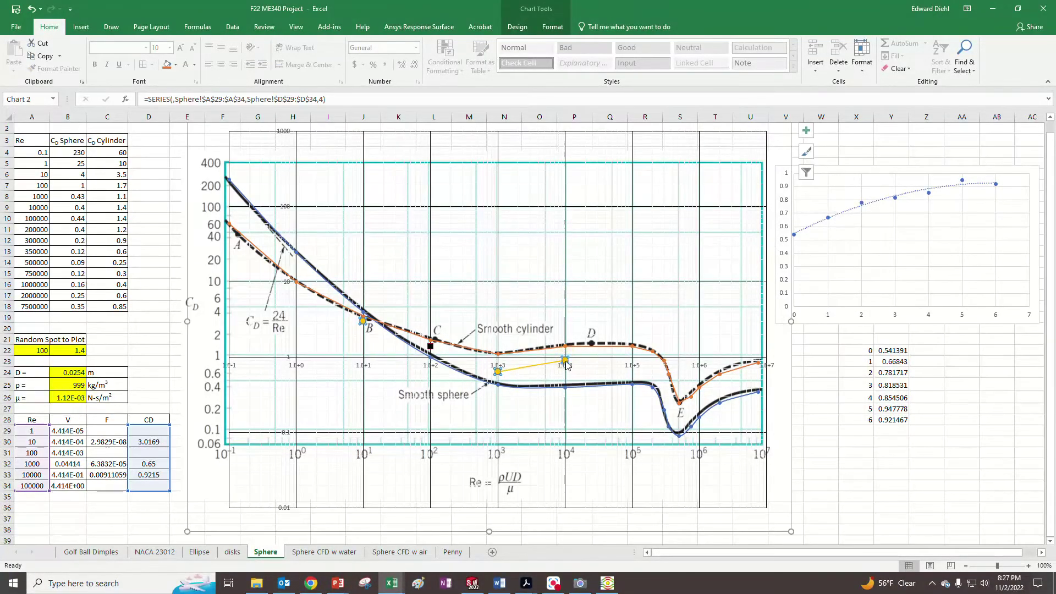
# Step: Examine the data table under the small trendline chart, from the row for 0 to the row for 6
pyautogui.click(866, 351)
pyautogui.click(866, 374)
pyautogui.click(868, 362)
pyautogui.click(868, 352)
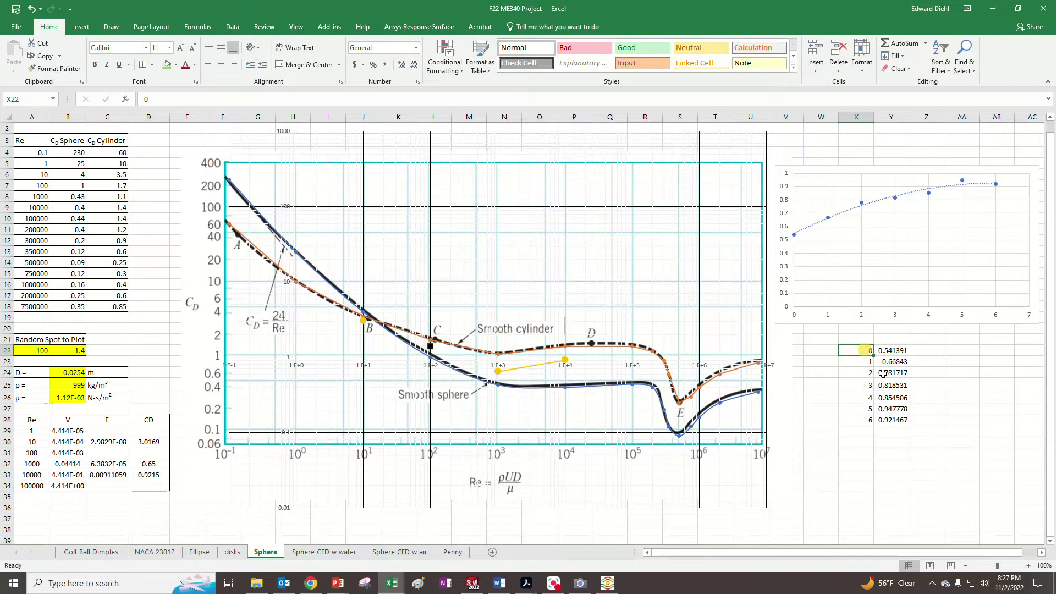
pyautogui.click(893, 420)
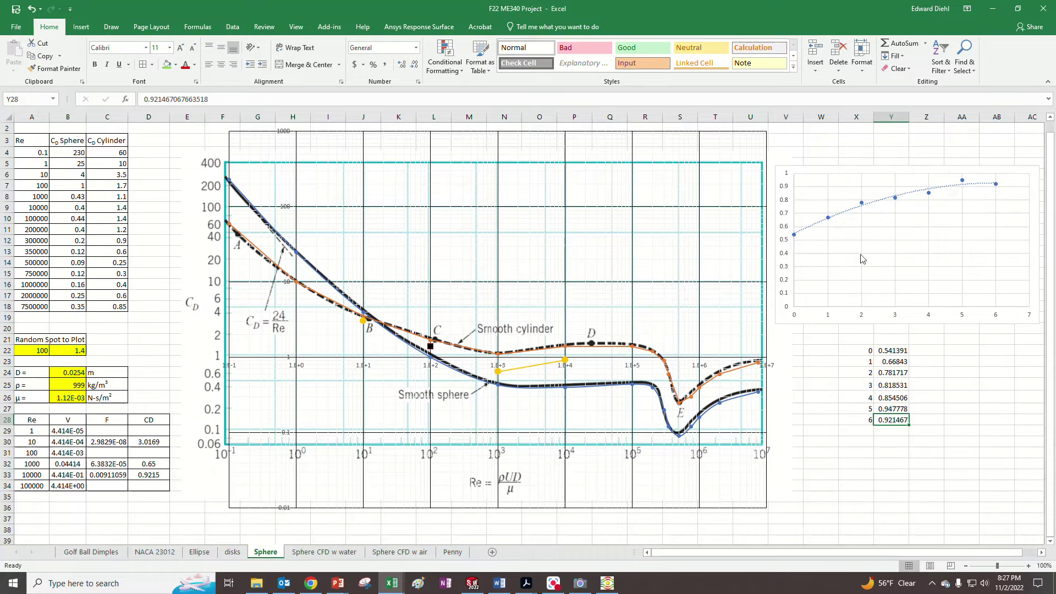
# Step: Try the small trendline chart table's value for 0 as the force in the Re 10000 row, and undo the paste
pyautogui.click(892, 351)
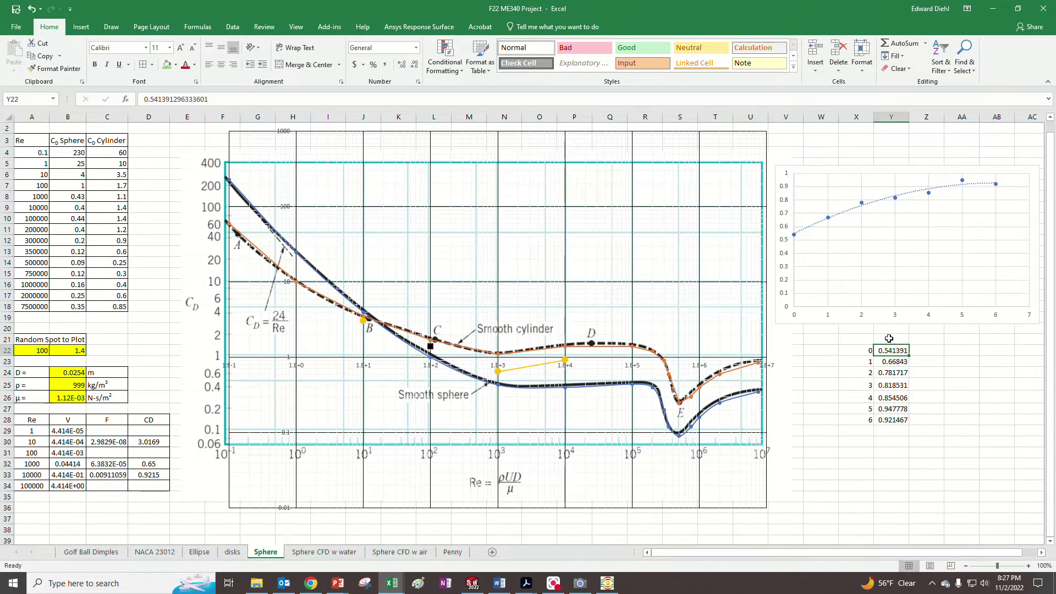
pyautogui.click(888, 338)
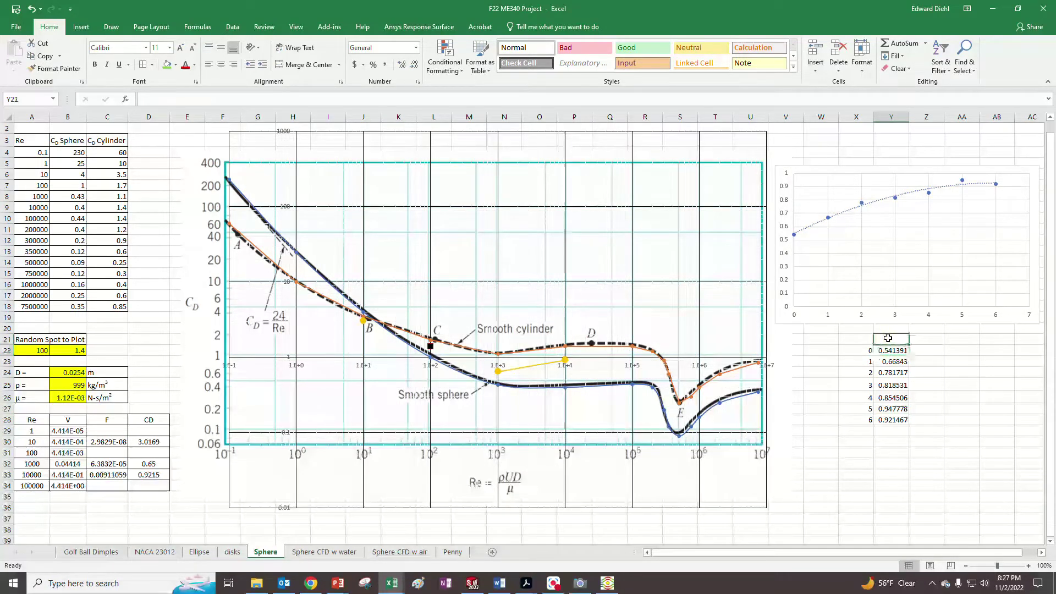
pyautogui.click(897, 352)
pyautogui.hotkey('ctrl', 'c')
pyautogui.click(107, 476)
pyautogui.hotkey('ctrl', 'v')
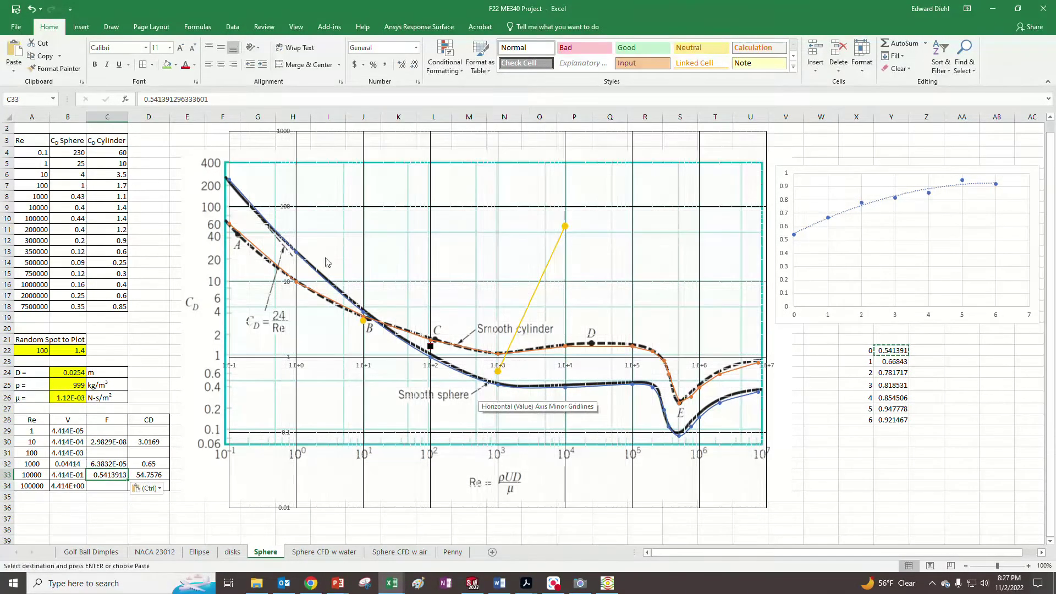
pyautogui.click(31, 9)
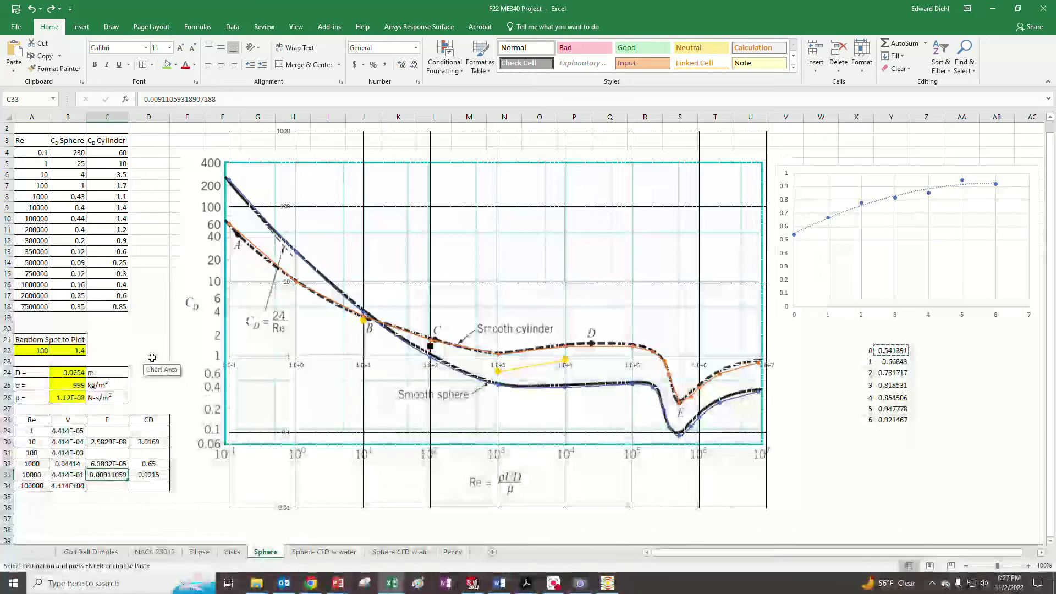
pyautogui.press('Escape')
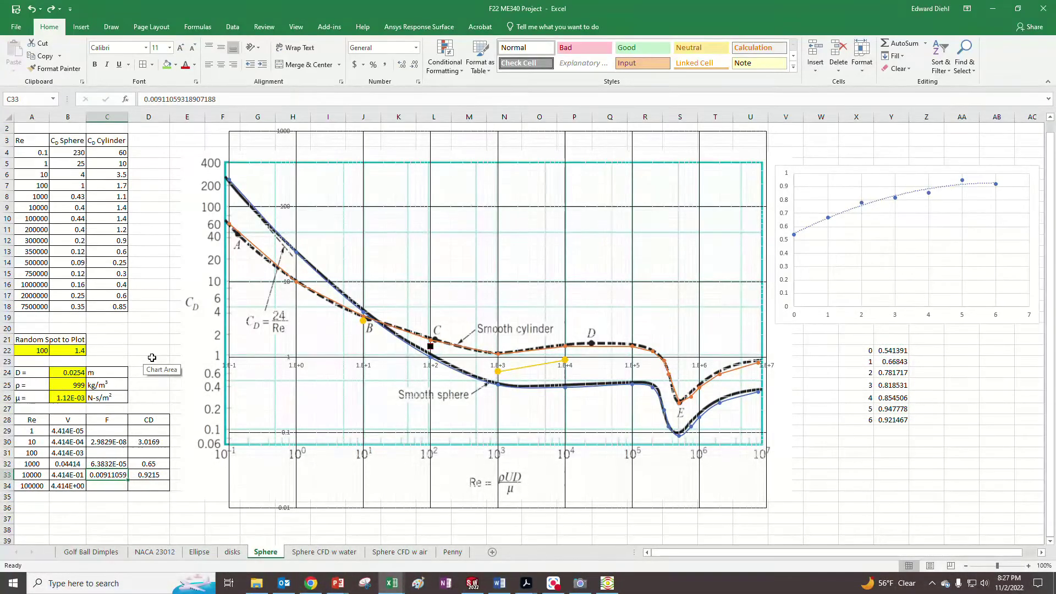
# Step: Compare the table values for 0 and 6 and the Re 10 row with the CFD points on the drag chart
pyautogui.click(148, 506)
pyautogui.moveTo(892, 350)
pyautogui.mouseDown()
pyautogui.moveTo(898, 419)
pyautogui.moveTo(916, 432)
pyautogui.moveTo(892, 364)
pyautogui.moveTo(897, 406)
pyautogui.moveTo(916, 432)
pyautogui.moveTo(894, 427)
pyautogui.moveTo(892, 354)
pyautogui.mouseUp()
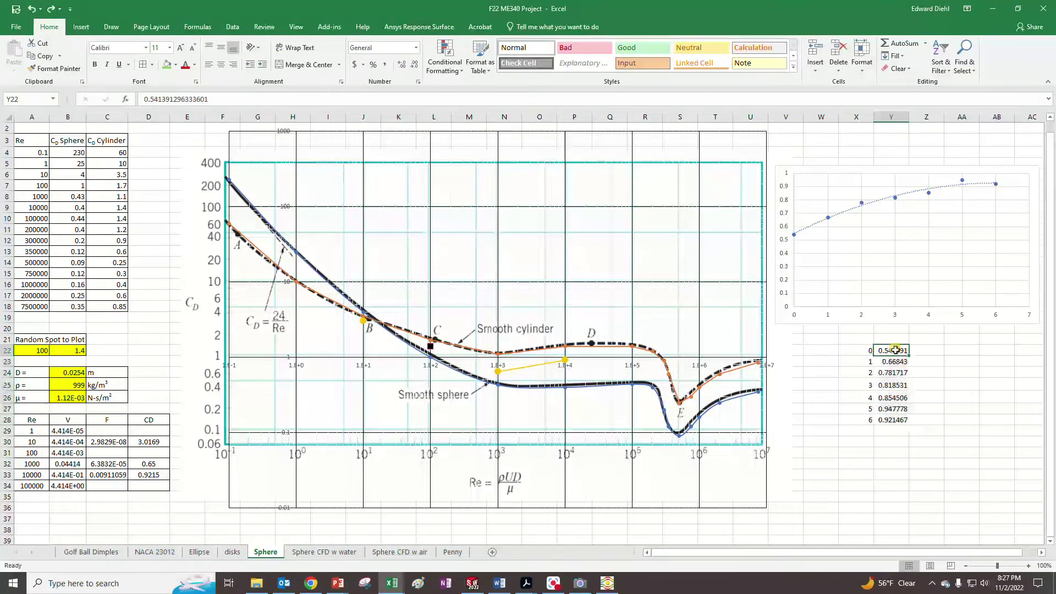
pyautogui.click(892, 421)
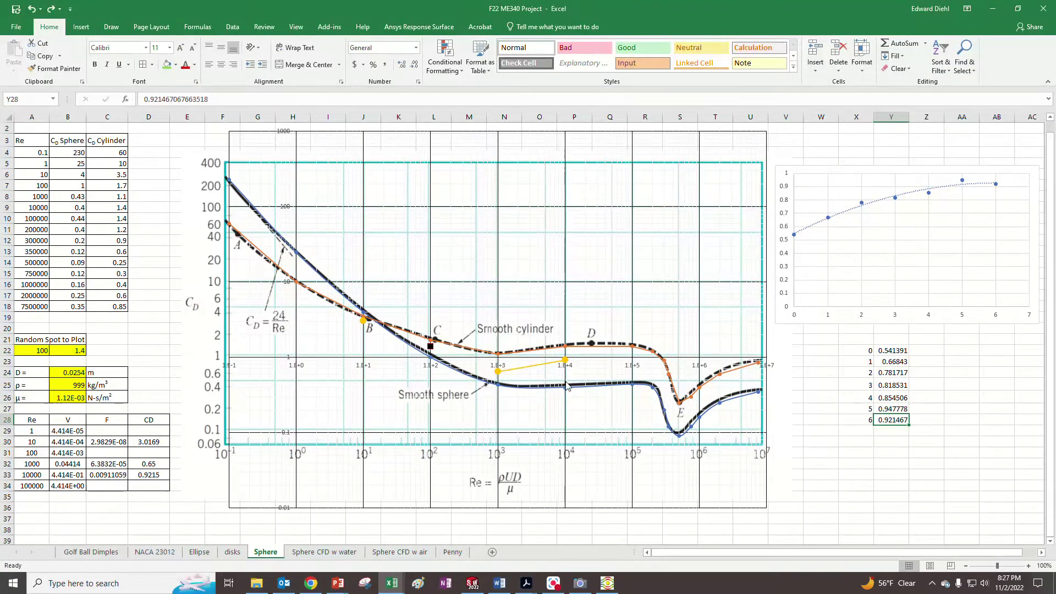
pyautogui.moveTo(568, 360)
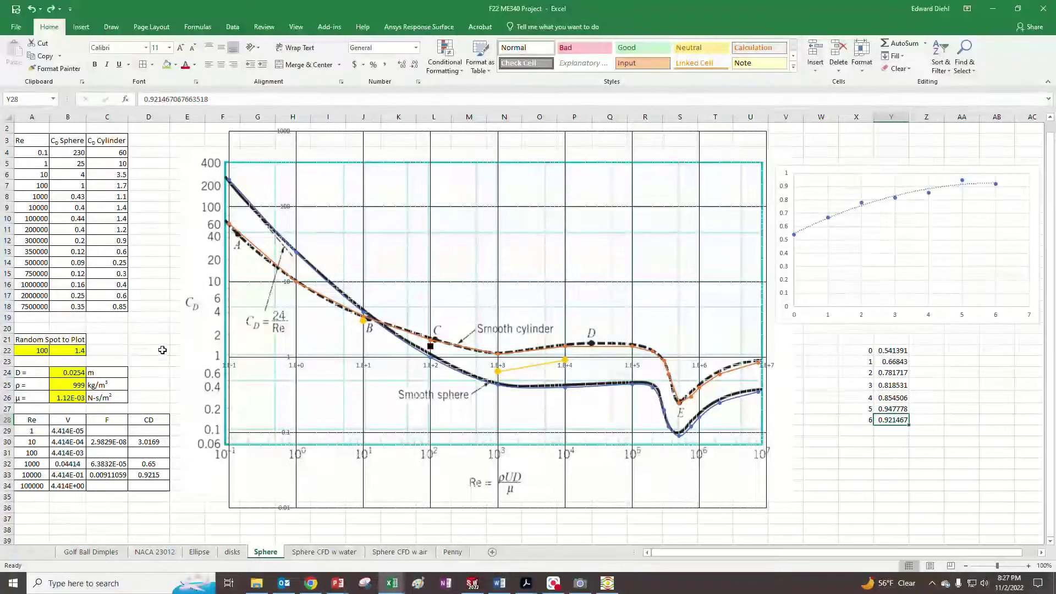
pyautogui.click(108, 437)
pyautogui.click(26, 440)
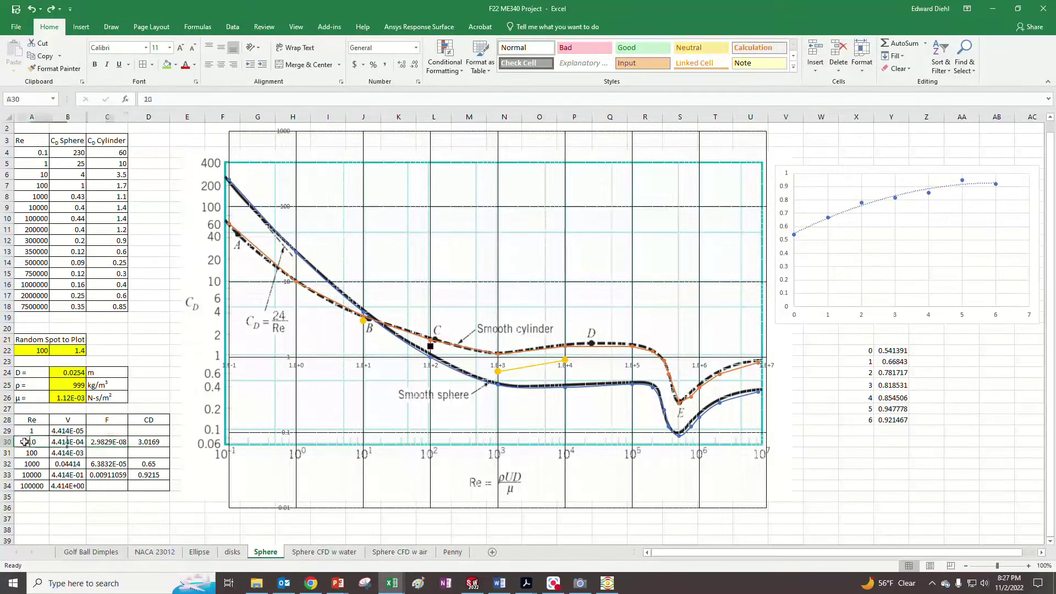
pyautogui.moveTo(364, 325)
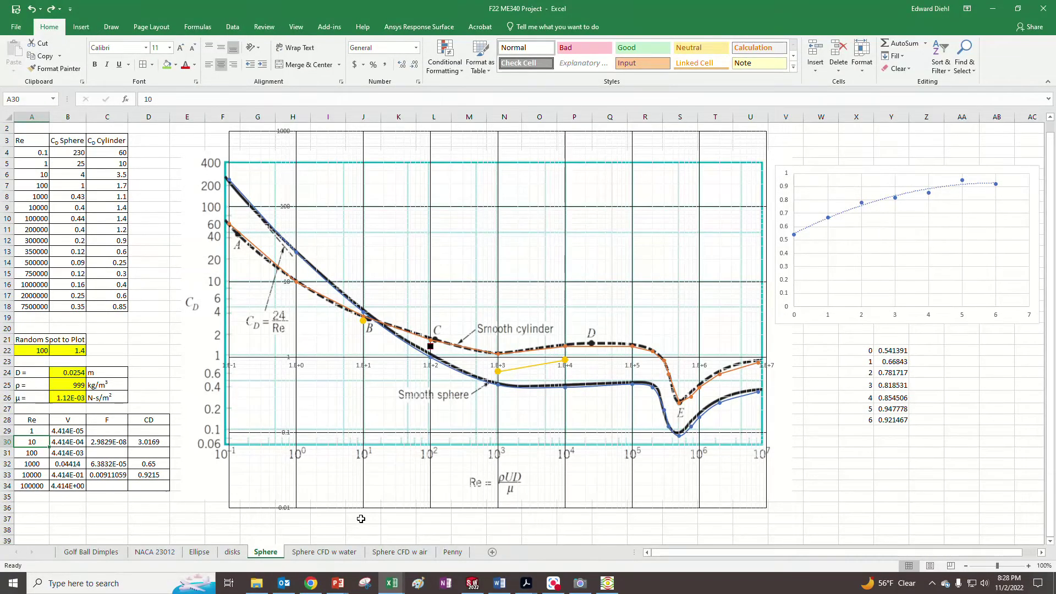
# Step: Switch to SOLIDWORKS and close the Surface Parameters of the cylinder face to view the whole velocity cut plot
pyautogui.click(472, 583)
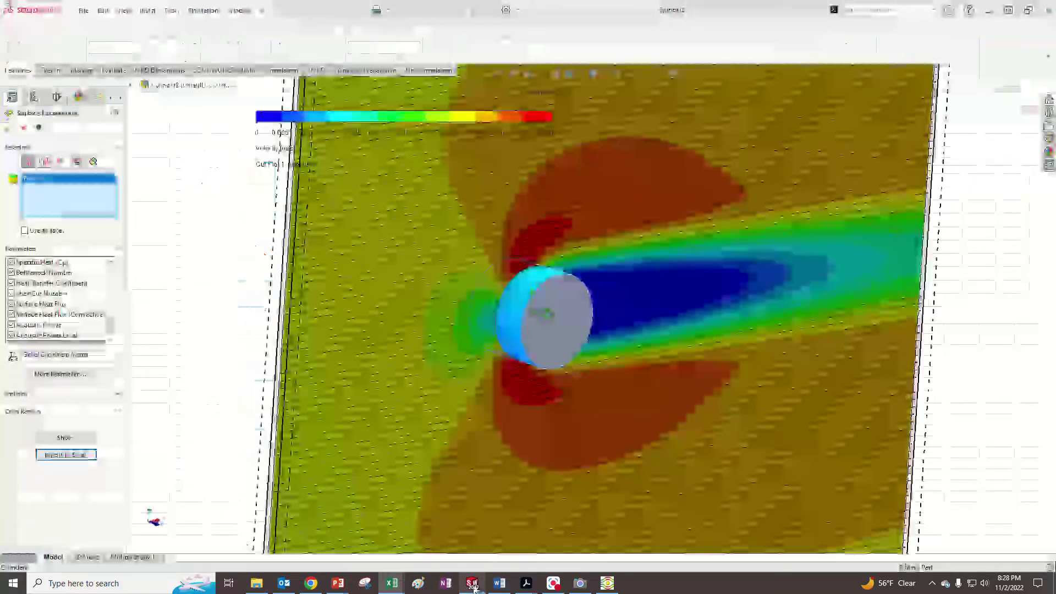
pyautogui.click(23, 128)
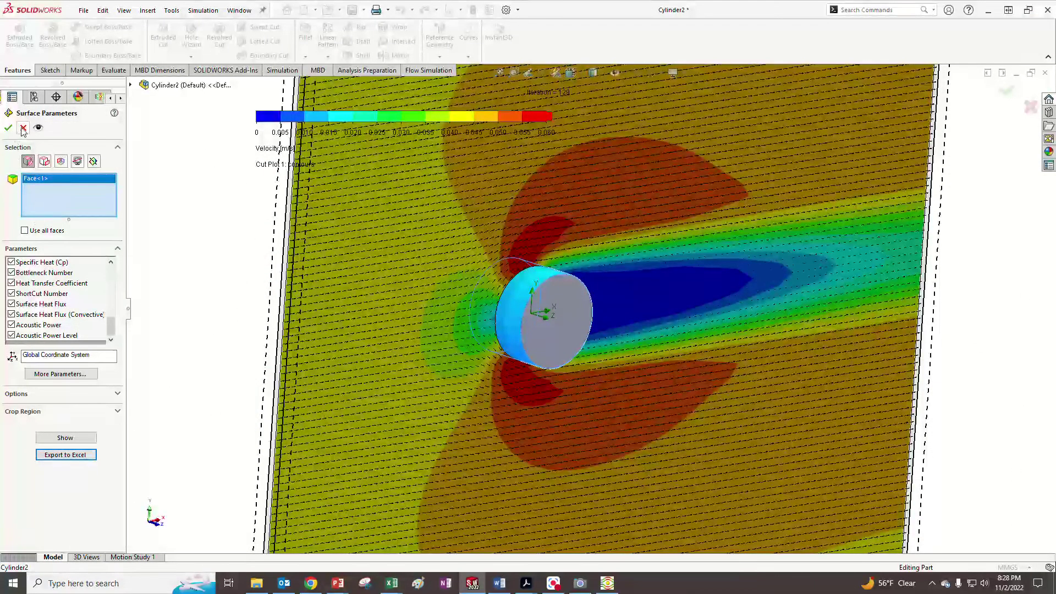
pyautogui.scroll(5, 533, 338)
pyautogui.moveTo(663, 294); pyautogui.dragTo(634, 296, button='middle')
pyautogui.scroll(-1, 635, 297)
pyautogui.scroll(-1, 672, 248)
pyautogui.scroll(2, 649, 283)
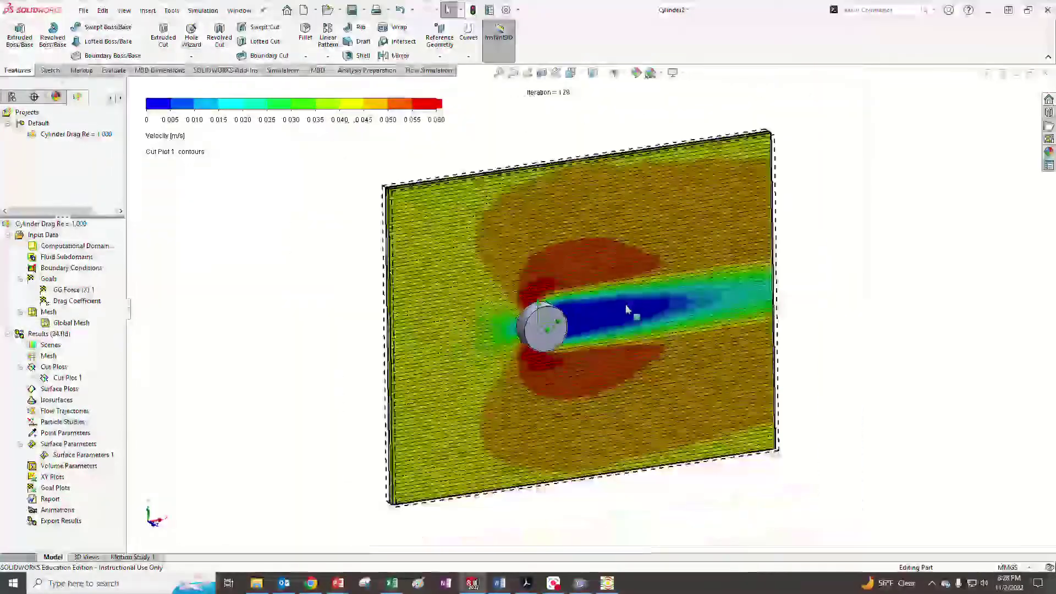
pyautogui.scroll(-1, 754, 315)
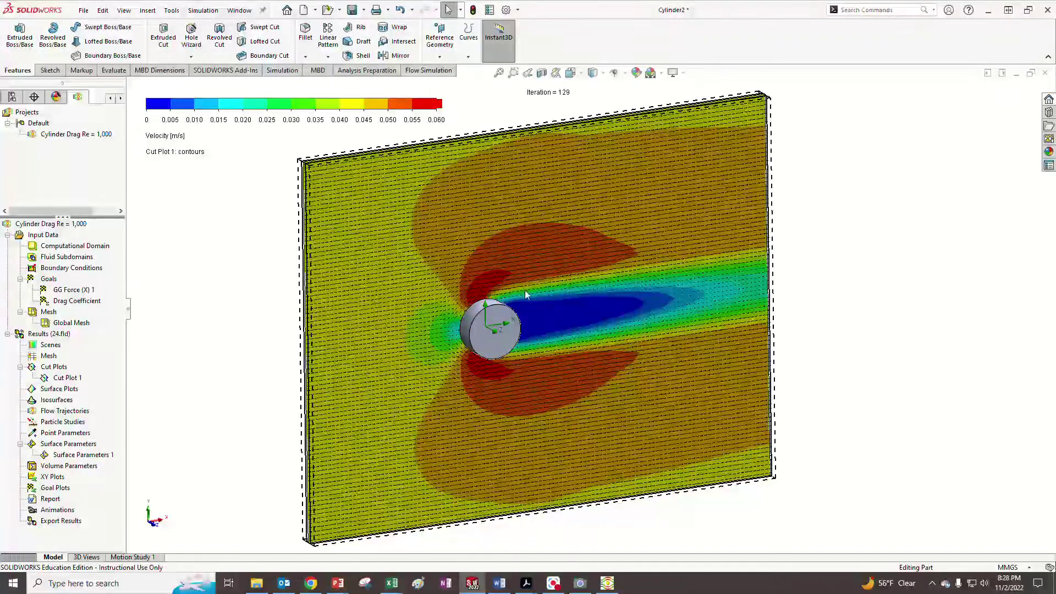
# Step: Clone the Cylinder Drag Re = 1,000 project without its results as "Cylinder Drag Re = 10,000"
pyautogui.rightClick(49, 136)
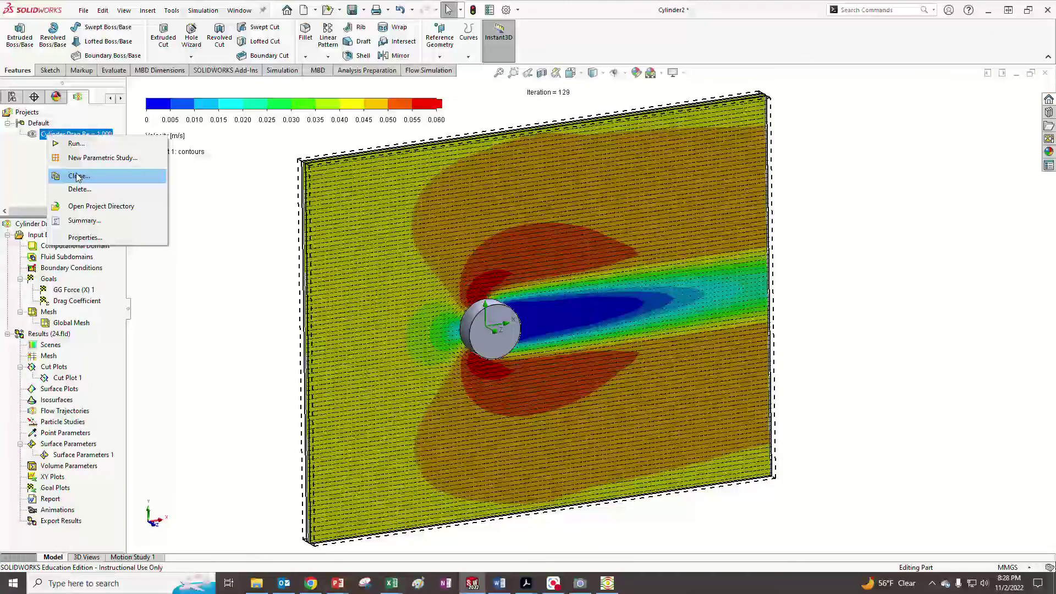
pyautogui.click(77, 176)
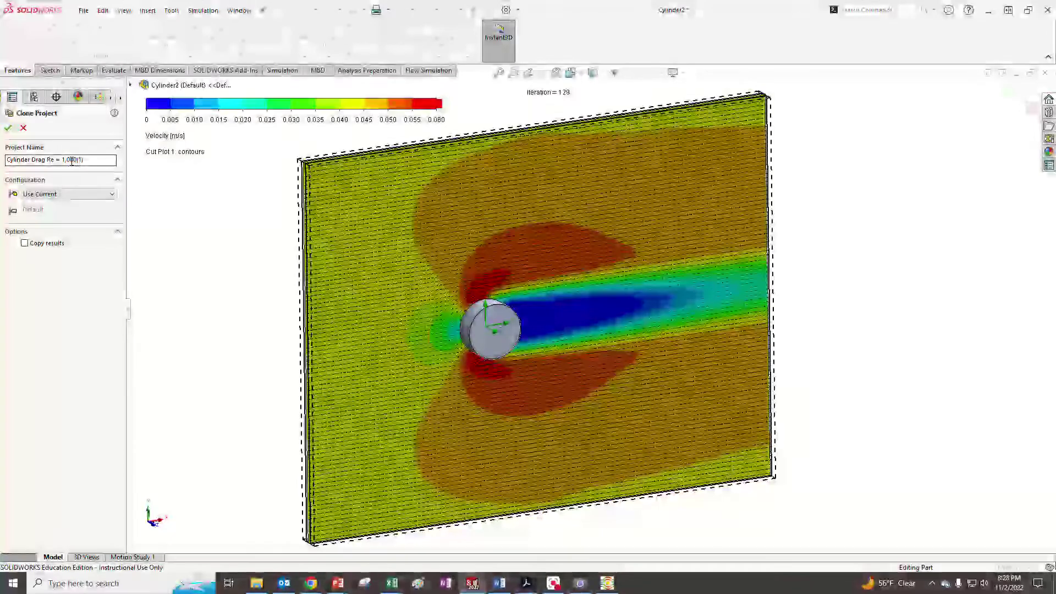
pyautogui.click(66, 159)
pyautogui.press('BackSpace')
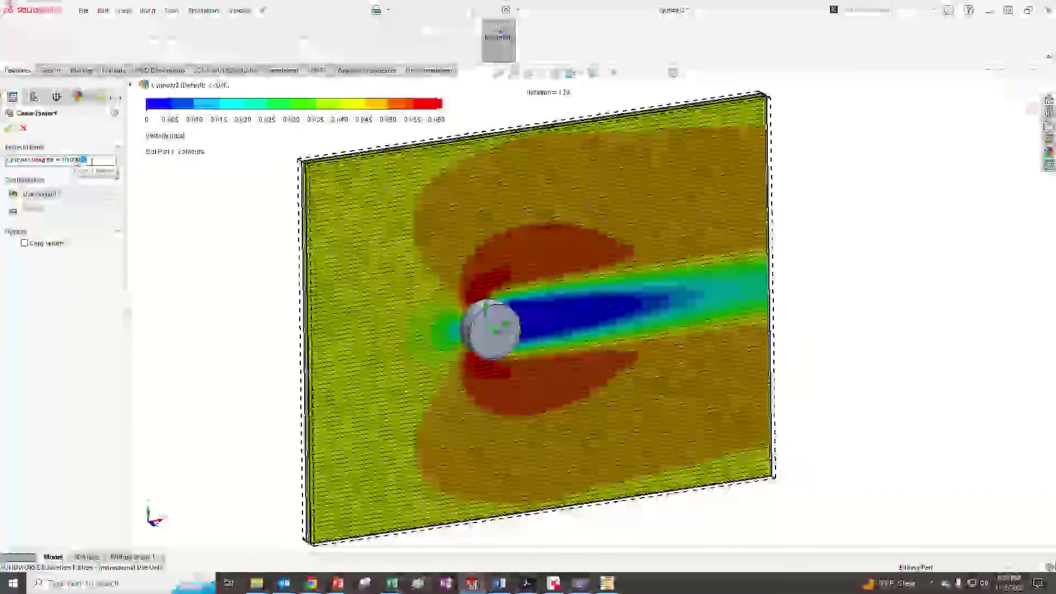
pyautogui.press('BackSpace')
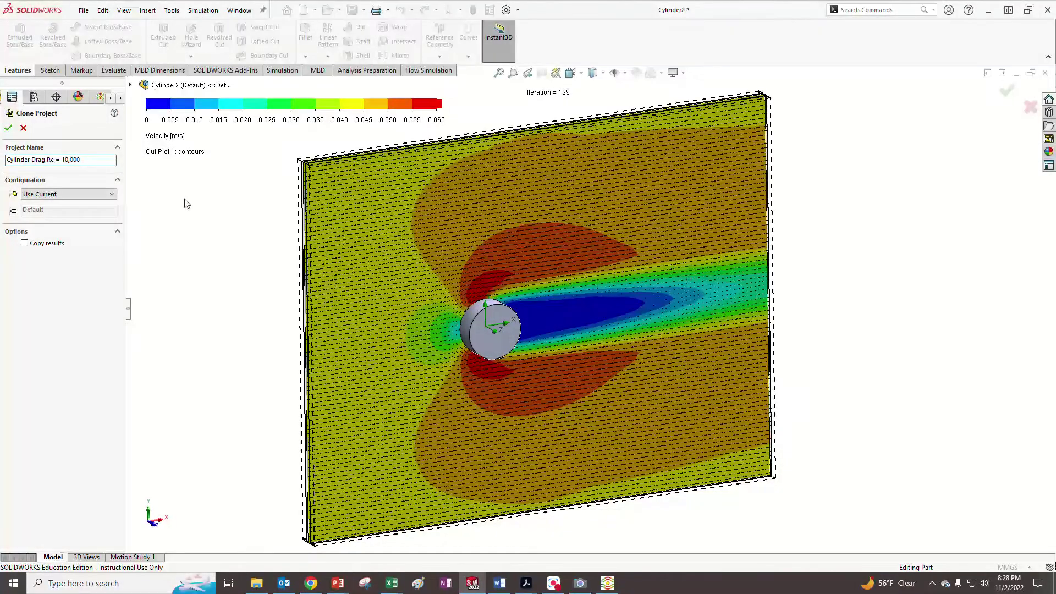
pyautogui.click(8, 127)
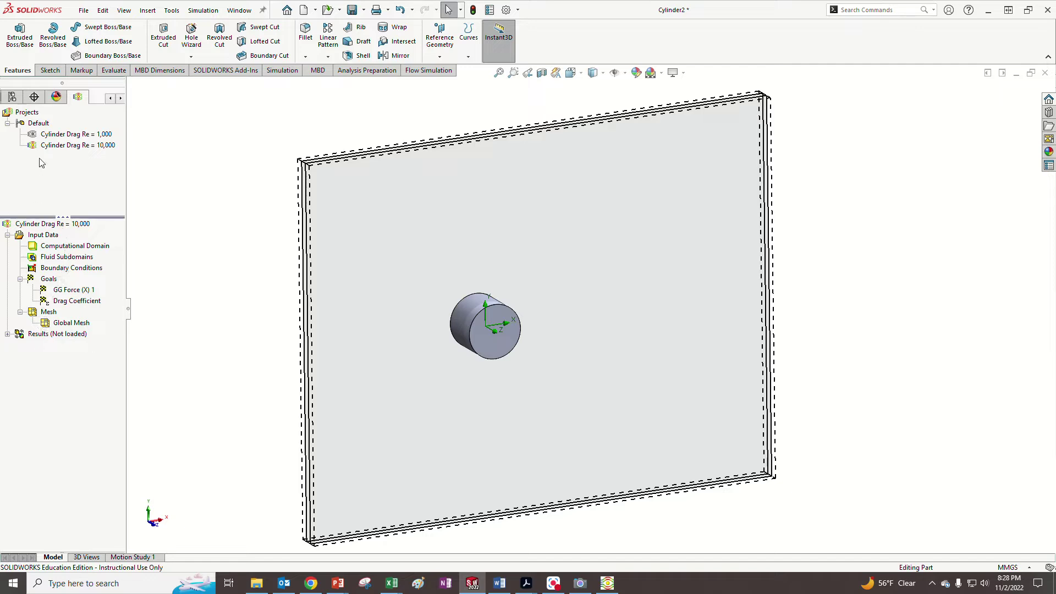
# Step: Set the cloned project's ambient velocity in the X direction to 0.4414 m/s in the General Settings
pyautogui.rightClick(45, 237)
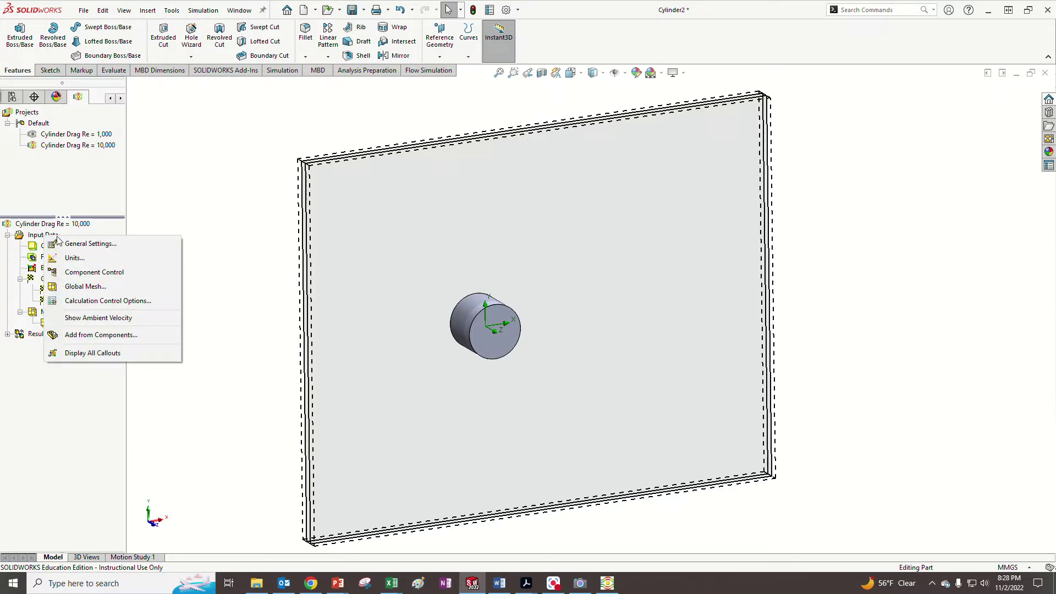
pyautogui.click(81, 246)
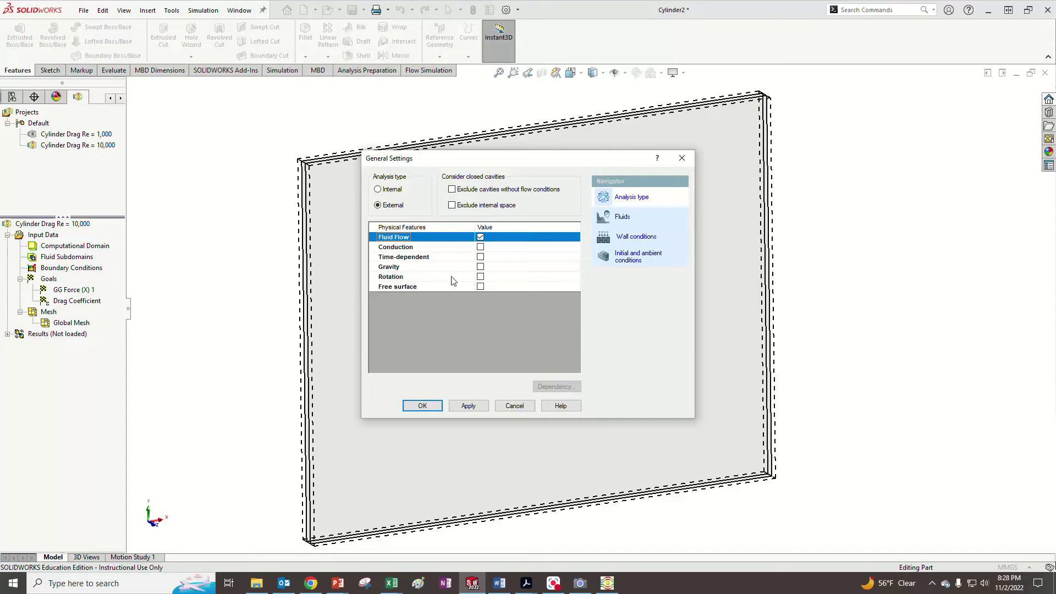
pyautogui.click(638, 256)
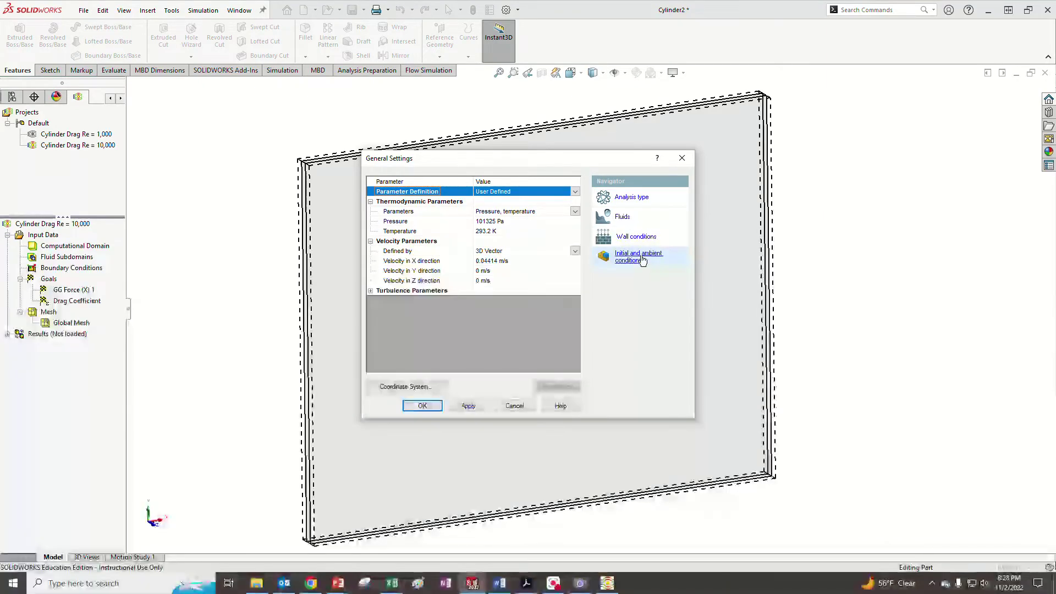
pyautogui.click(484, 261)
pyautogui.click(485, 263)
pyautogui.click(485, 262)
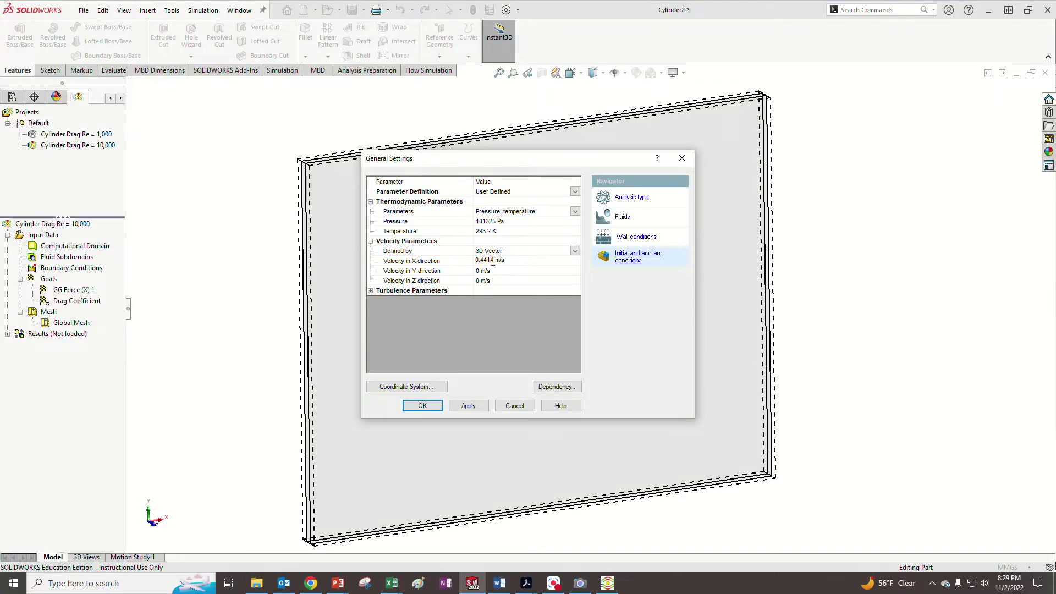
pyautogui.click(422, 407)
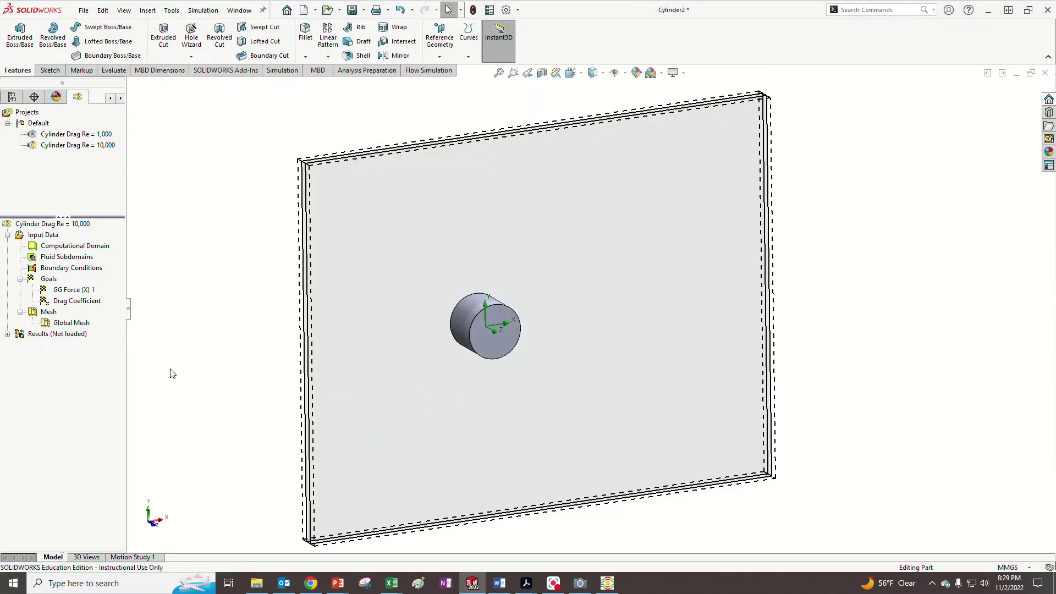
# Step: Update the velocity in the Drag Coefficient goal's expression to 0.4414
pyautogui.rightClick(57, 305)
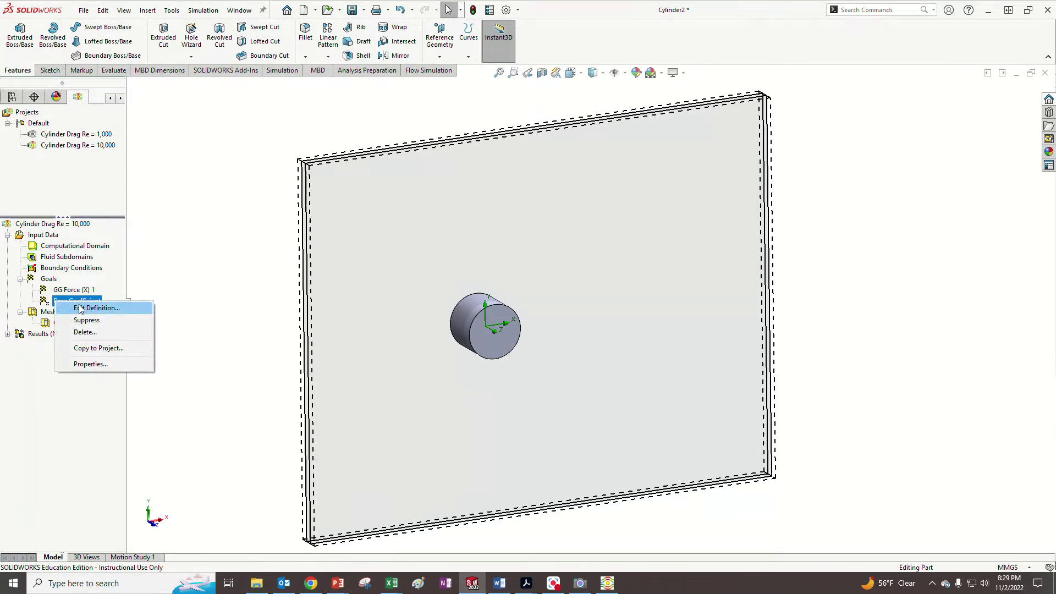
pyautogui.click(79, 308)
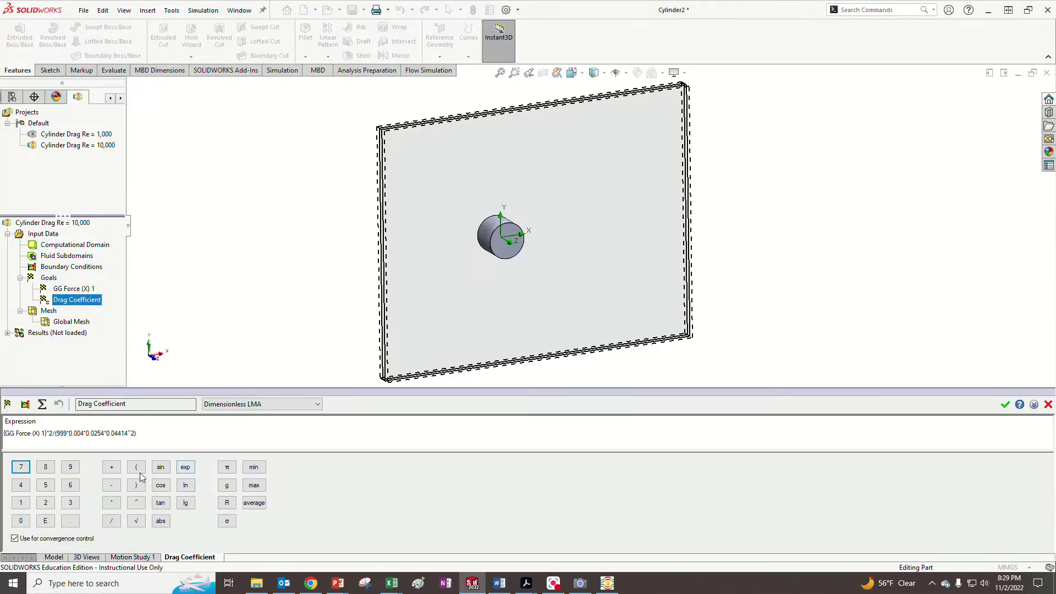
pyautogui.click(113, 434)
pyautogui.click(1004, 405)
# Step: Switch to the F22 ME340 Project workbook in Excel and check the velocities for Re 1000 and Re 10000
pyautogui.moveTo(392, 584)
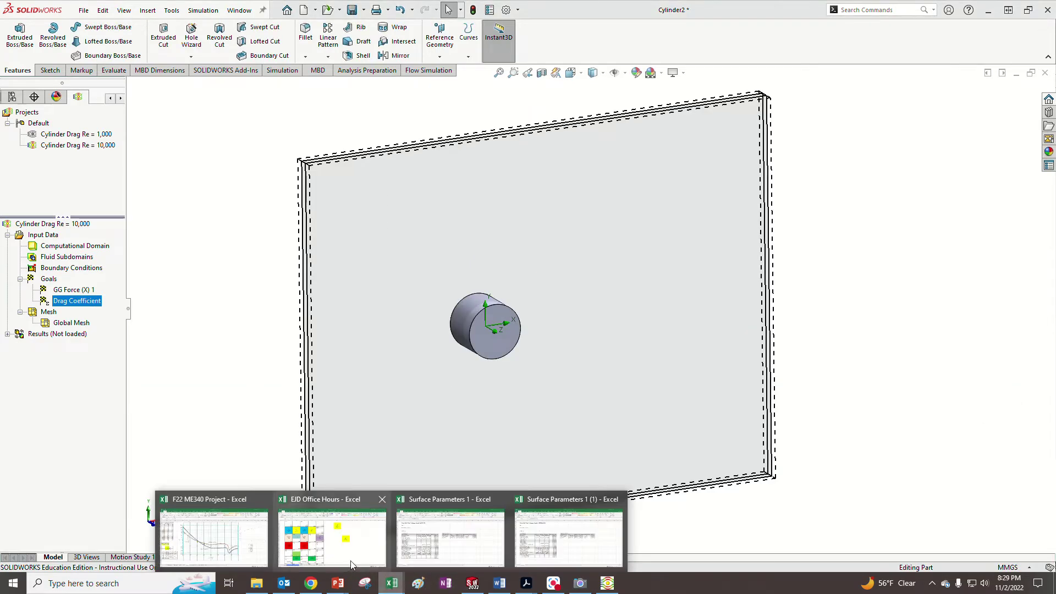
pyautogui.click(212, 503)
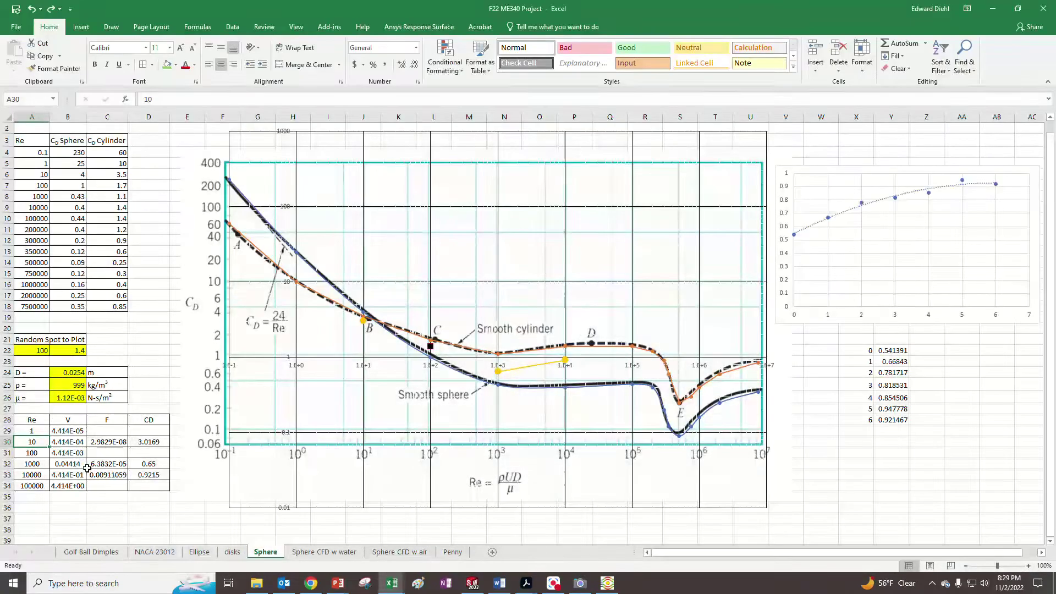
pyautogui.click(69, 464)
pyautogui.click(69, 476)
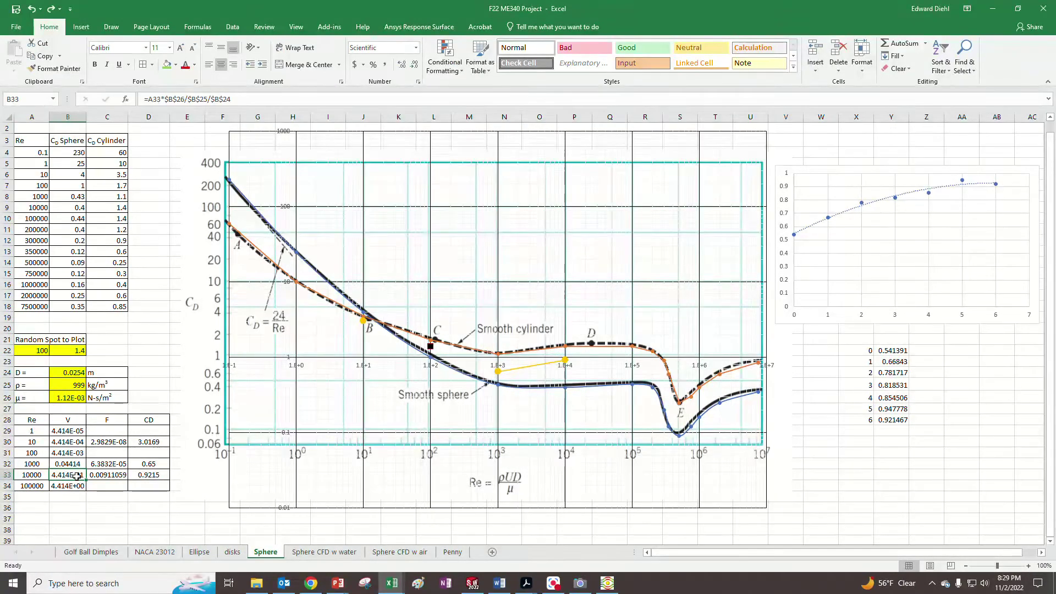
# Step: Return to SOLIDWORKS and run the flow simulation of the Cylinder Drag Re = 10,000 project
pyautogui.click(471, 584)
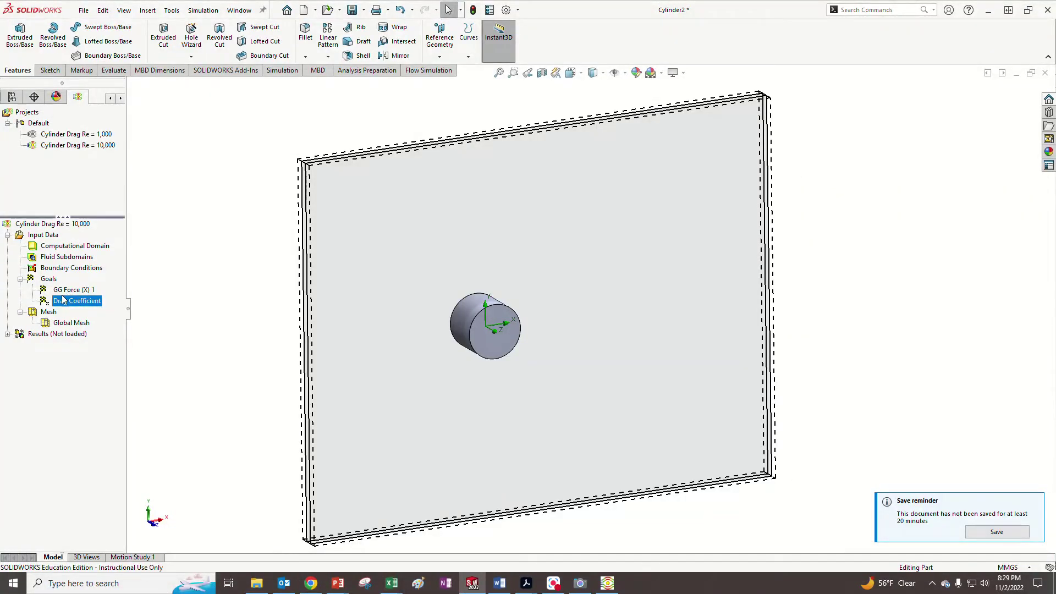
pyautogui.rightClick(38, 230)
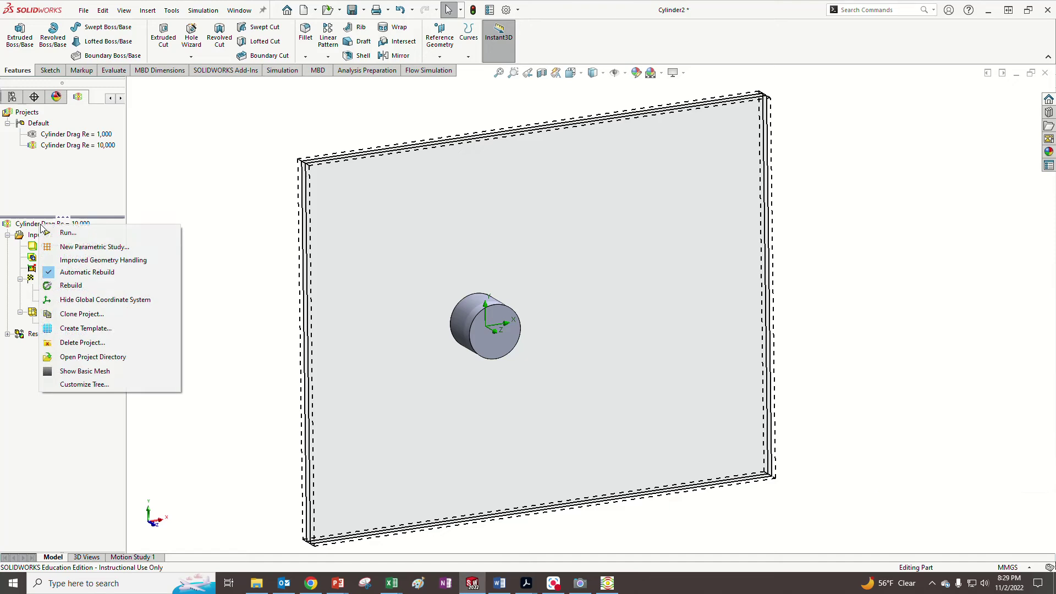
pyautogui.click(55, 237)
pyautogui.click(624, 234)
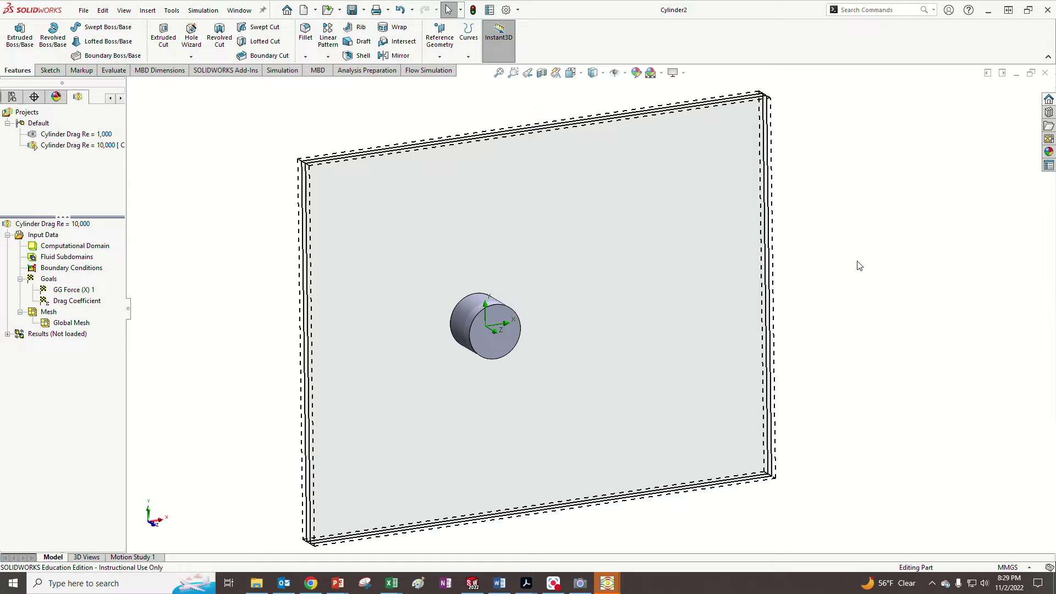
# Step: Compare the solver goal plots of the Re = 10,000 and Re = 1,000 cylinder projects
pyautogui.moveTo(608, 582)
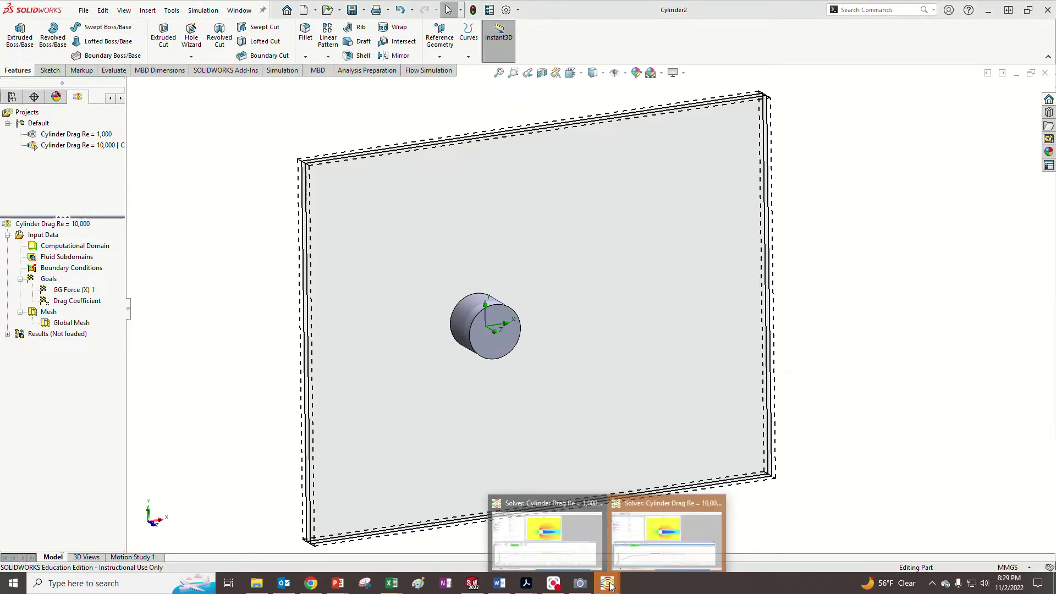
pyautogui.click(640, 548)
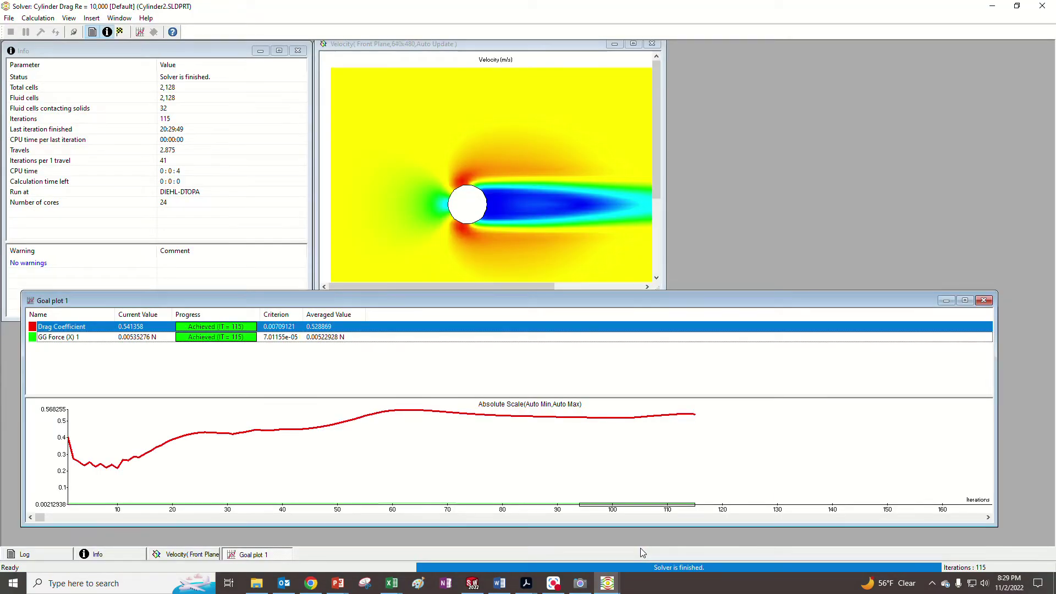
pyautogui.moveTo(607, 582)
pyautogui.click(557, 504)
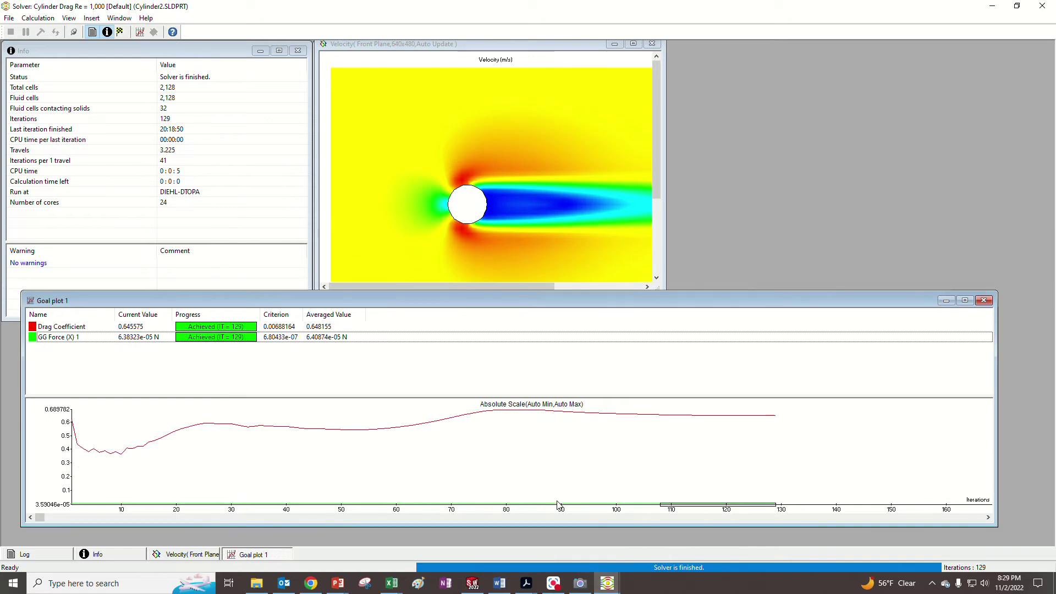
# Step: Check the Drag Coefficient goal values in the Re = 10,000 solver window against those in the Re = 1,000 window
pyautogui.moveTo(607, 582)
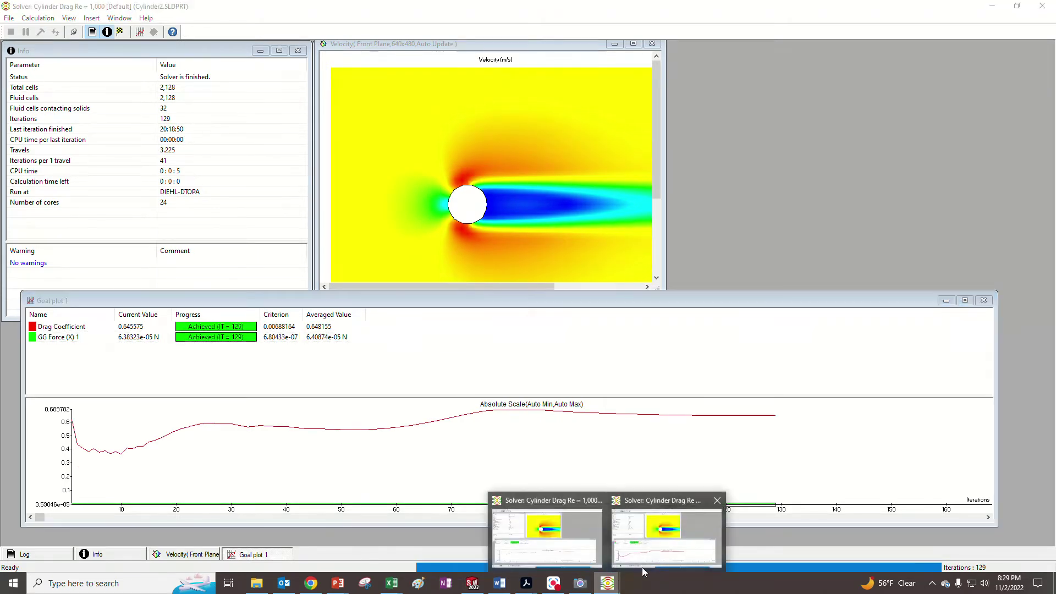
pyautogui.click(663, 553)
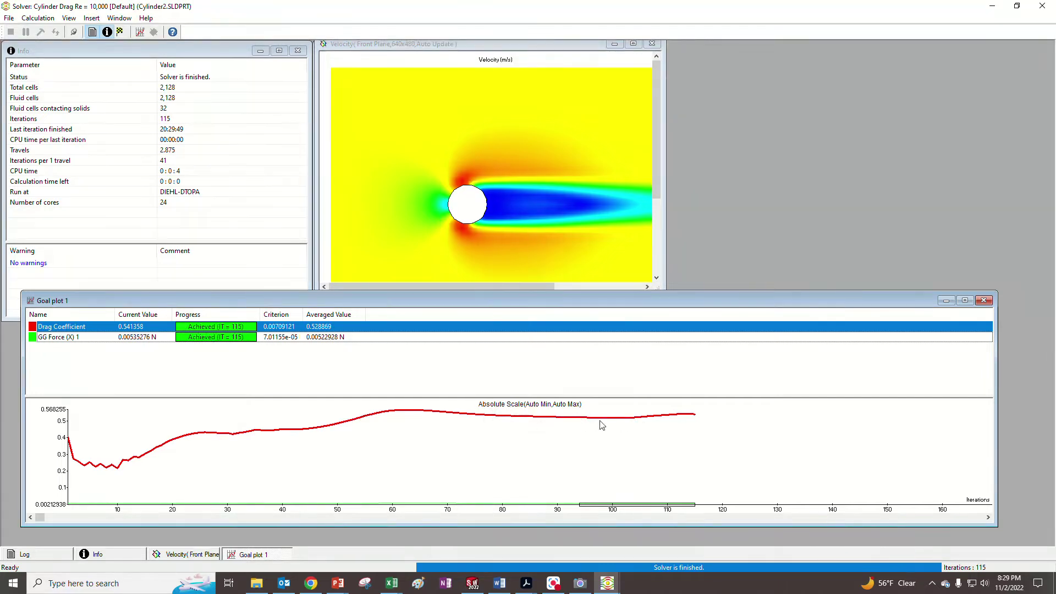
pyautogui.click(607, 587)
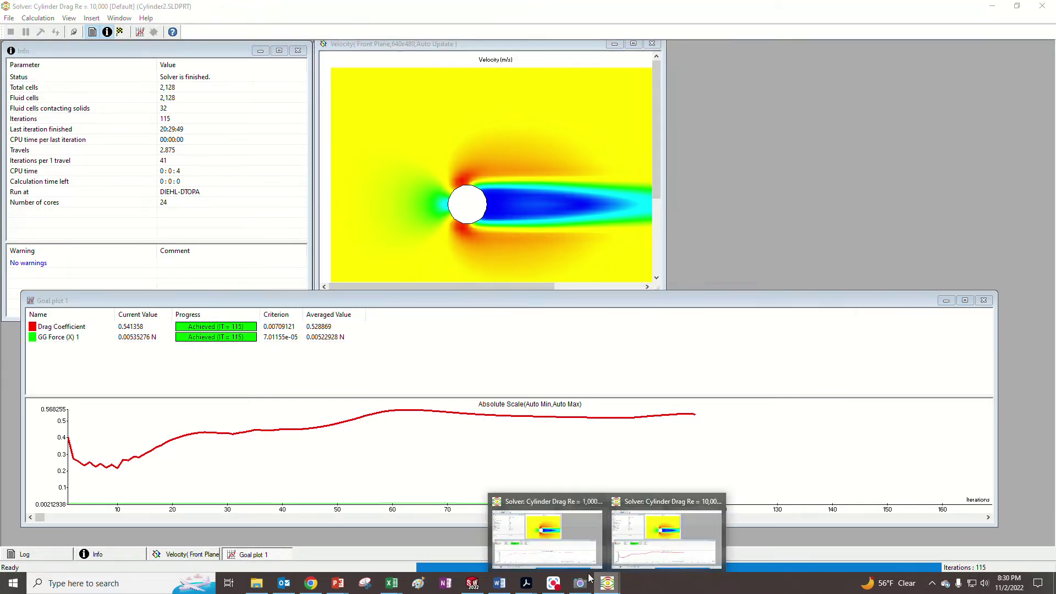
pyautogui.click(543, 549)
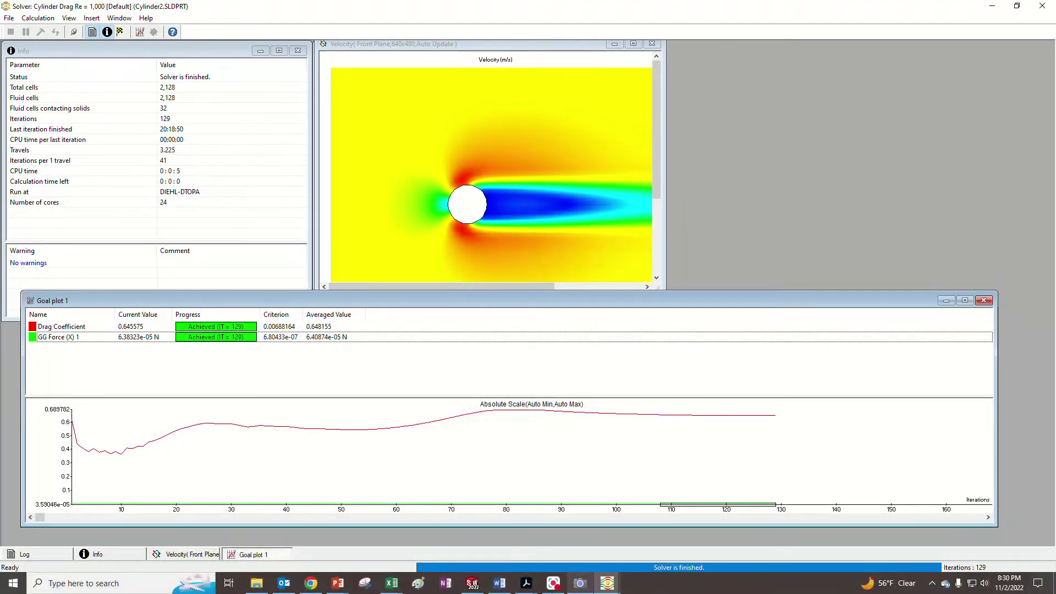
# Step: Return to SOLIDWORKS and show Cut Plot 1 from the Re = 10,000 results
pyautogui.click(472, 583)
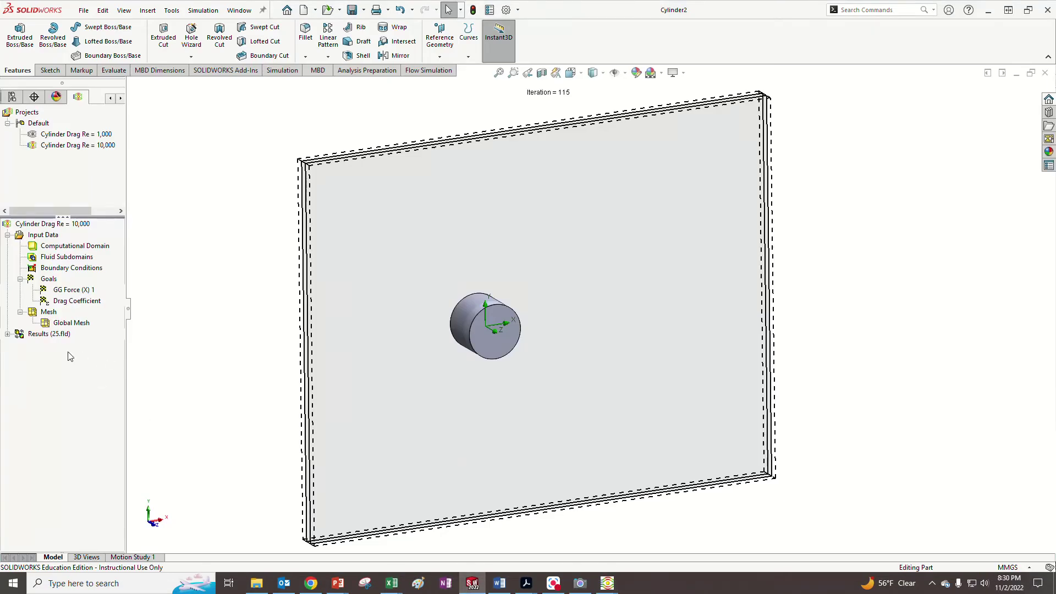
pyautogui.click(7, 334)
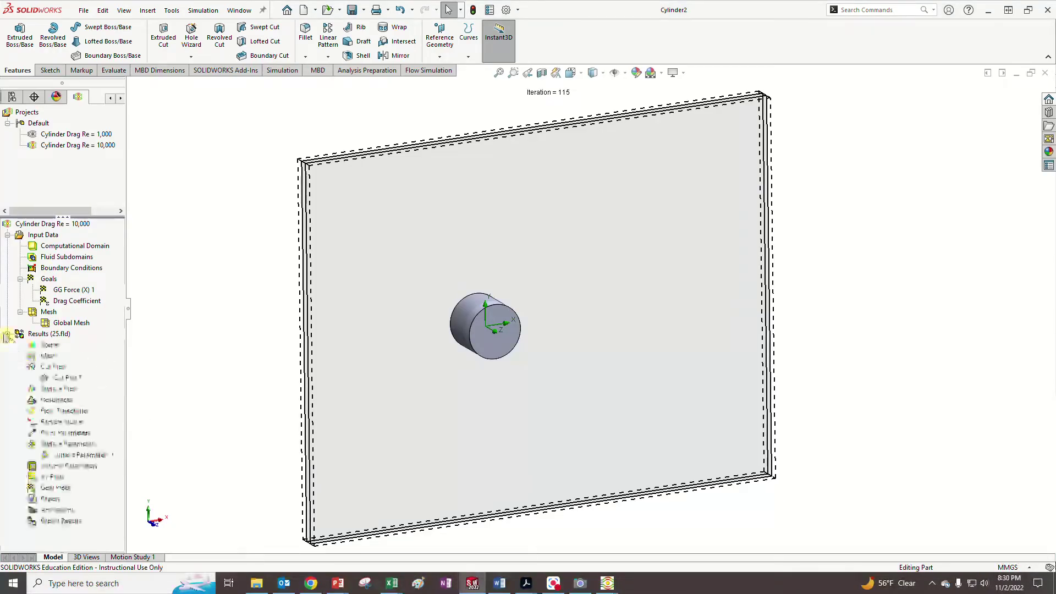
pyautogui.rightClick(56, 380)
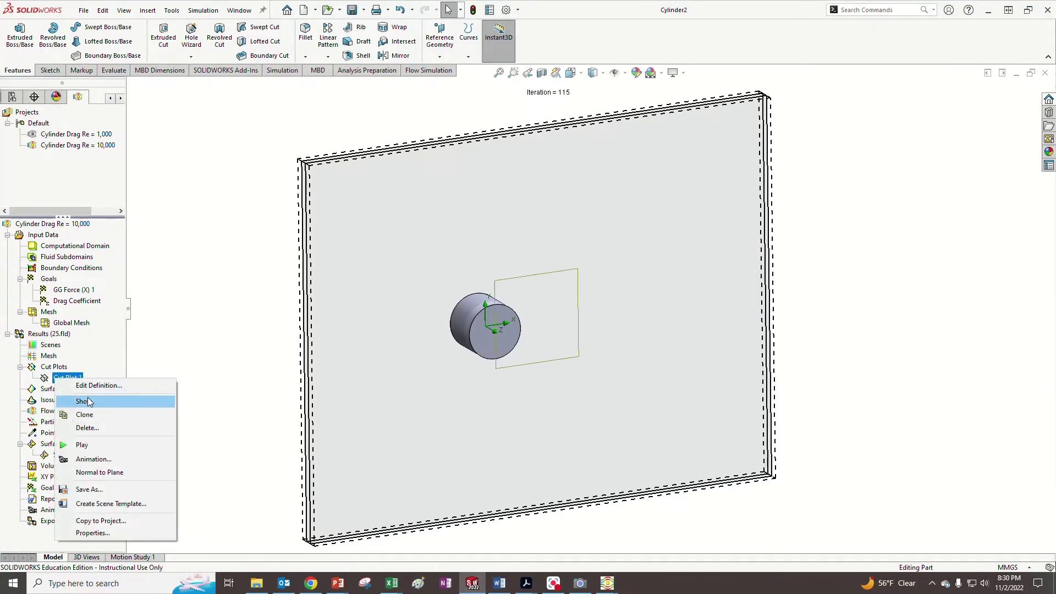
pyautogui.click(83, 401)
pyautogui.click(298, 338)
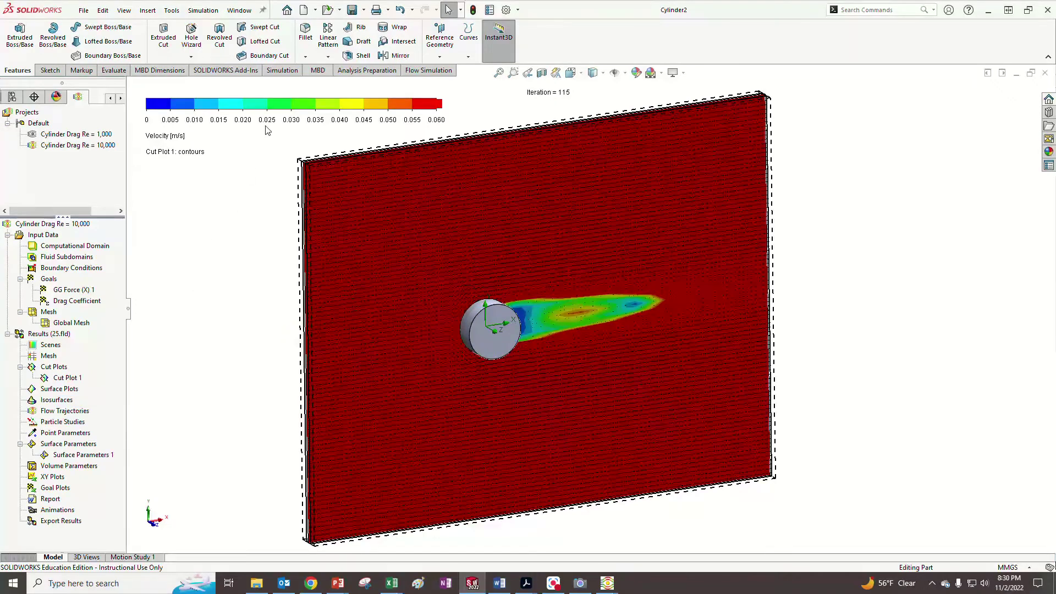
# Step: Set the maximum of the cut plot's velocity color bar to 0.6 m/s
pyautogui.rightClick(272, 110)
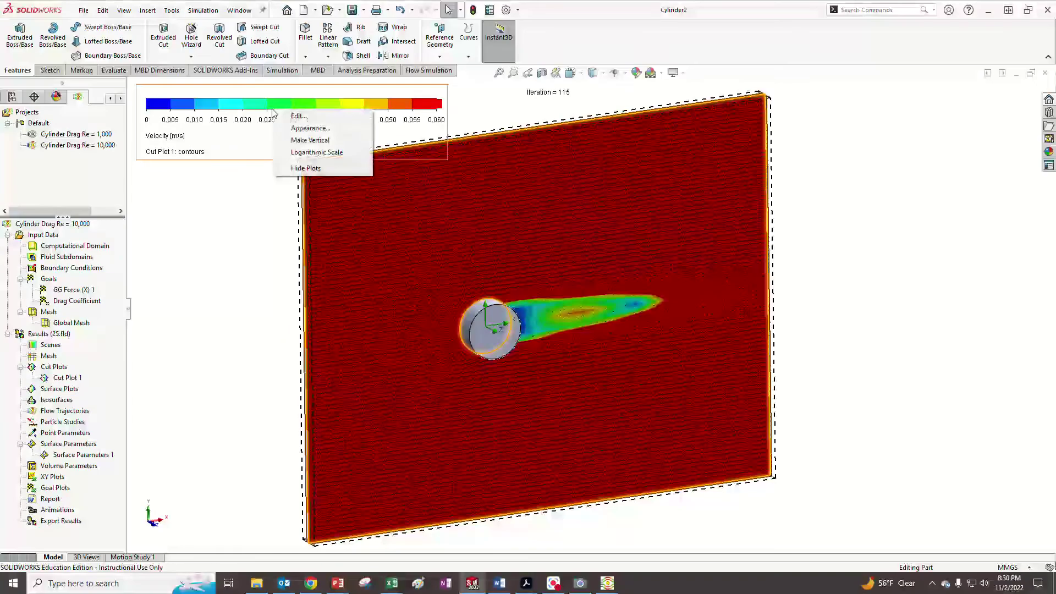
pyautogui.click(312, 118)
pyautogui.click(32, 179)
pyautogui.press('BackSpace')
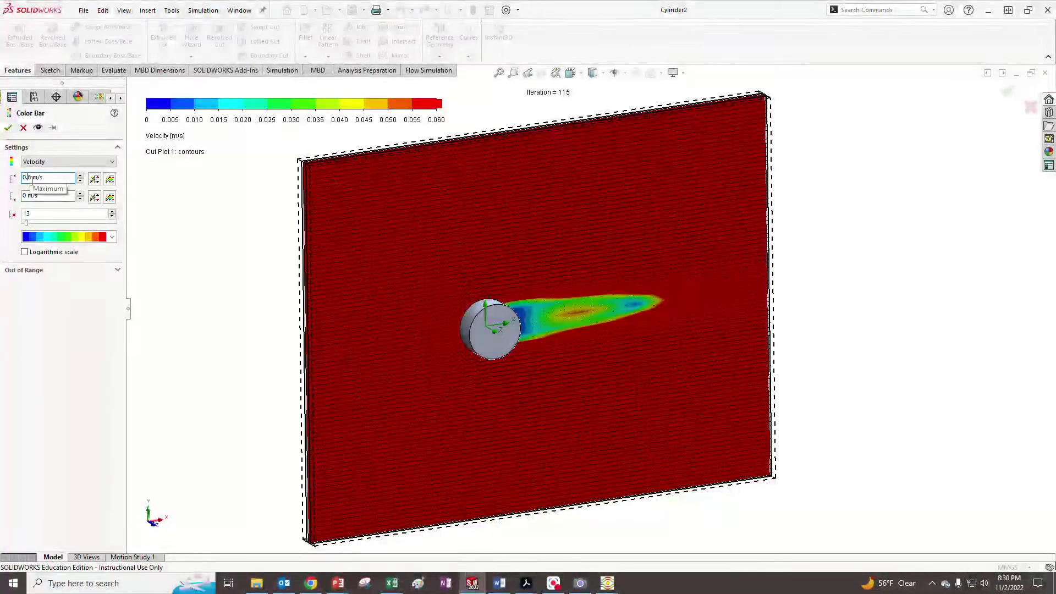
pyautogui.click(9, 128)
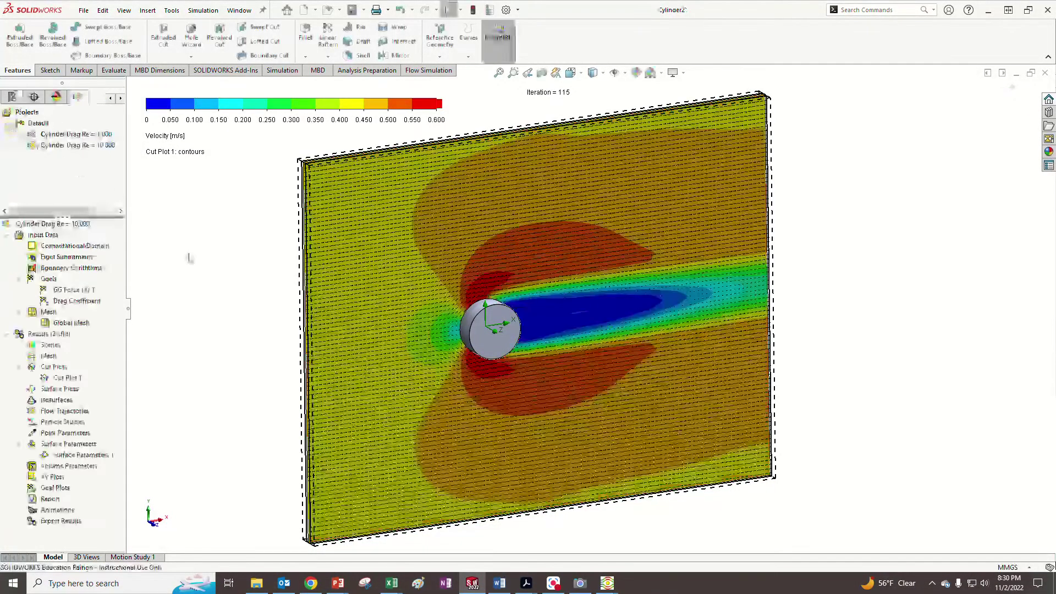
# Step: Look at the contour plot figure in the Word document and return to SOLIDWORKS
pyautogui.moveTo(235, 302)
pyautogui.mouseDown(button='middle')
pyautogui.moveTo(223, 291)
pyautogui.moveTo(237, 250)
pyautogui.moveTo(202, 265)
pyautogui.moveTo(189, 245)
pyautogui.moveTo(224, 292)
pyautogui.mouseUp(button='middle')
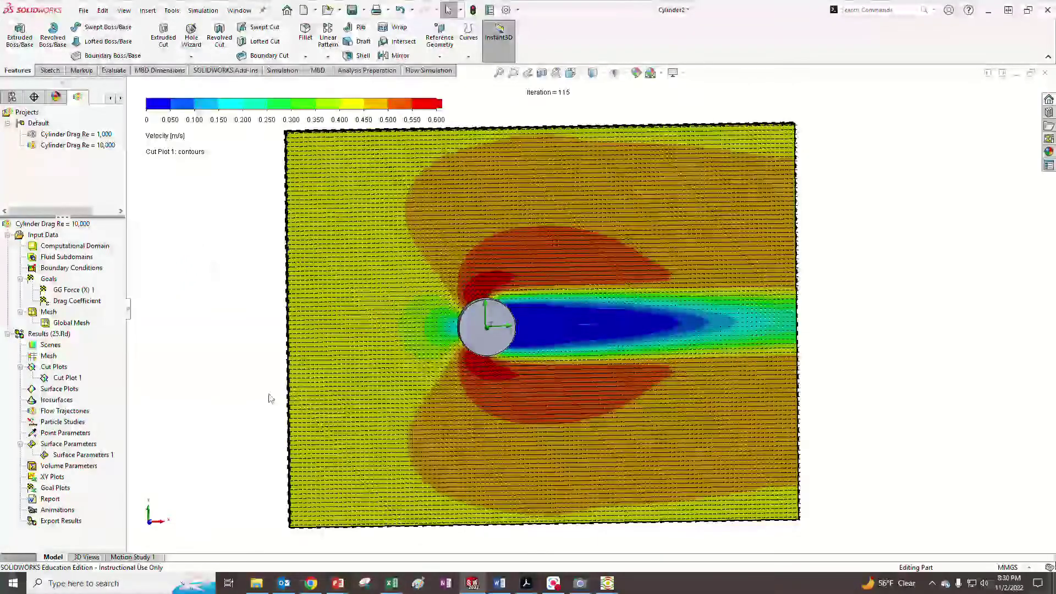
pyautogui.click(500, 584)
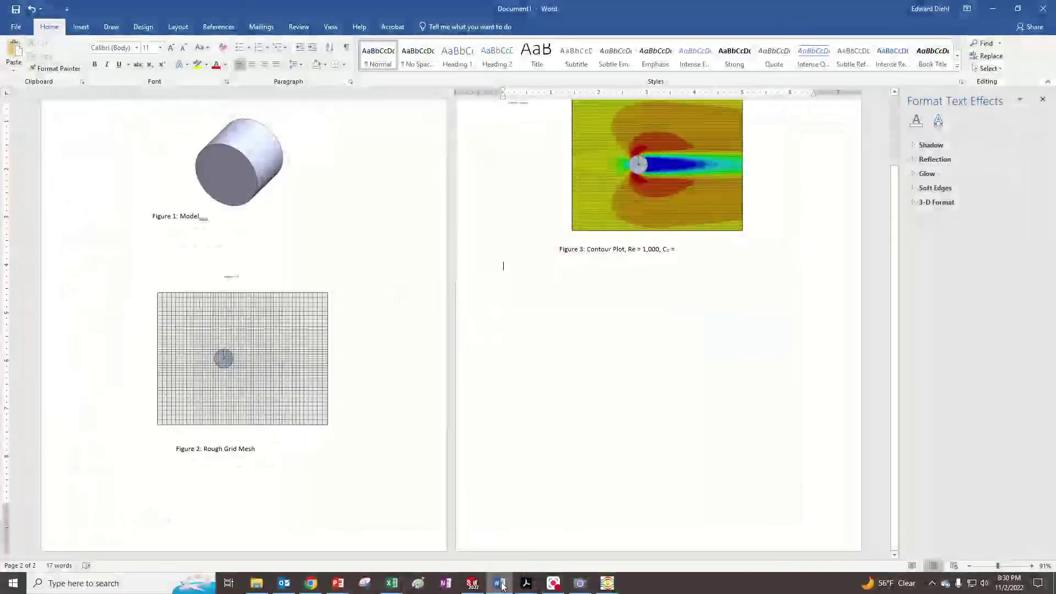
pyautogui.click(501, 584)
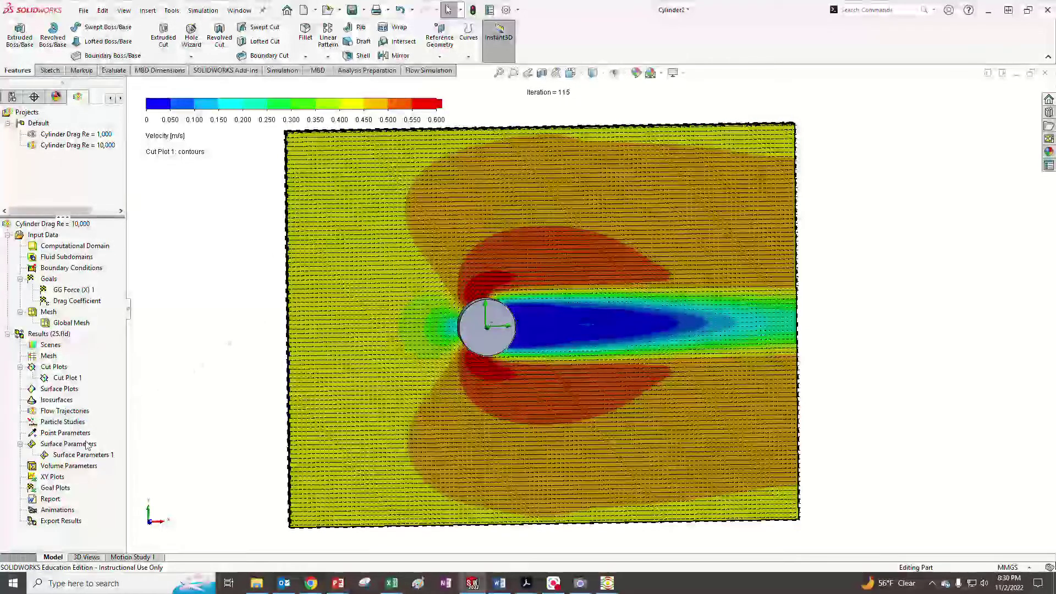
# Step: Open the Surface Parameters 1 definition of the Re = 10,000 results and export its values to Excel
pyautogui.click(45, 456)
pyautogui.rightClick(45, 459)
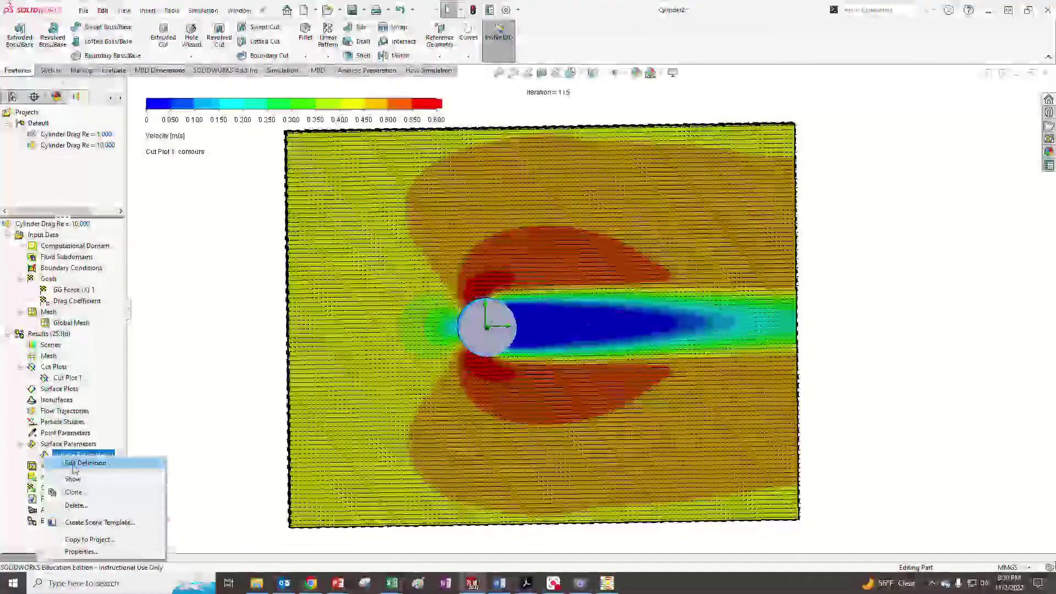
pyautogui.click(75, 466)
pyautogui.click(66, 454)
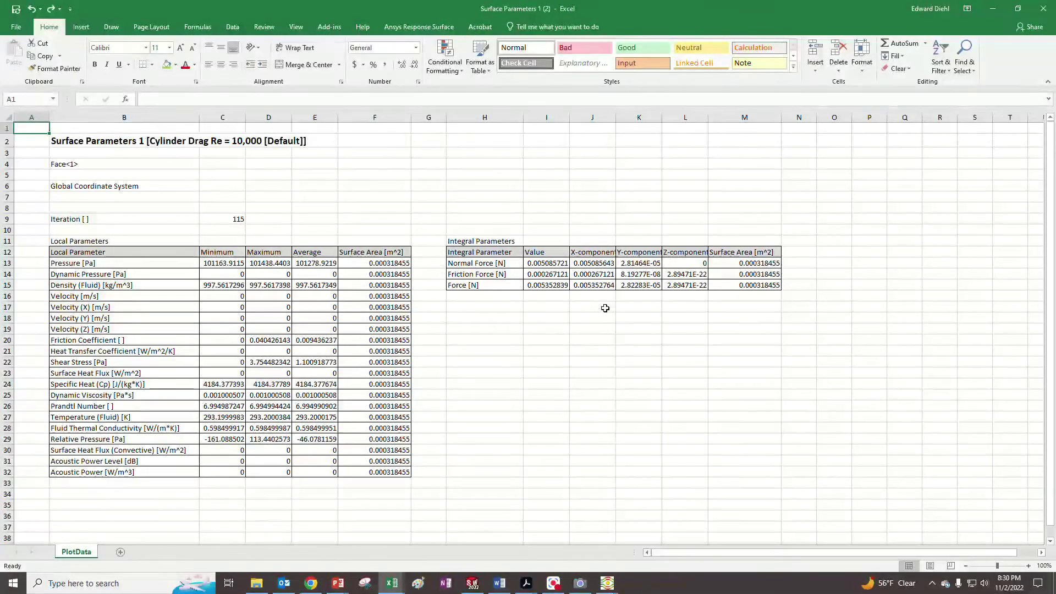
# Step: Copy the X-component of Force from the exported sheet into cell C37 of the F22 ME340 Project workbook's Sphere sheet
pyautogui.click(605, 287)
pyautogui.hotkey('ctrl', 'c')
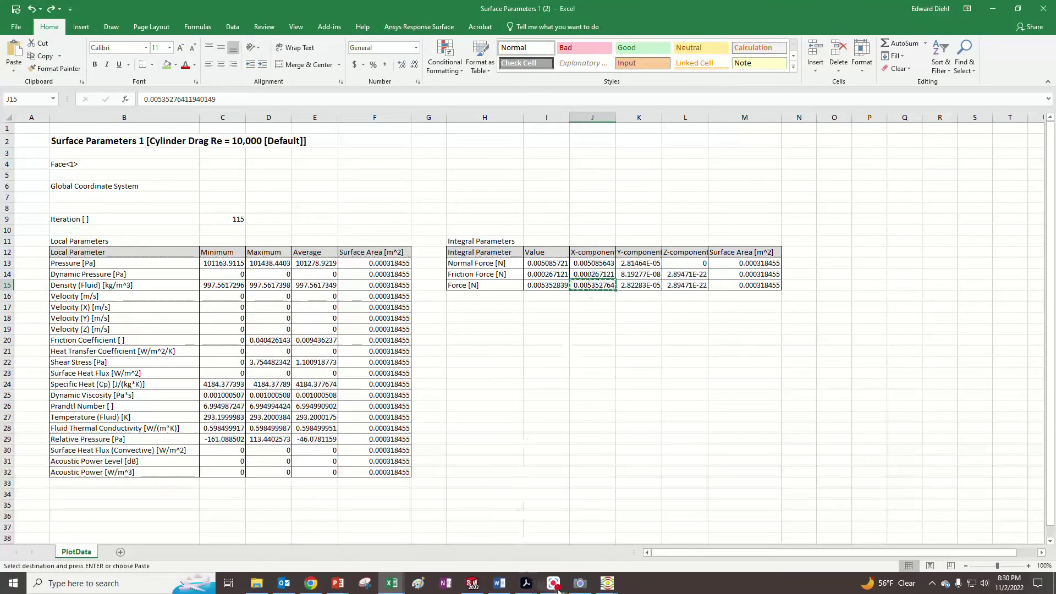
pyautogui.click(390, 583)
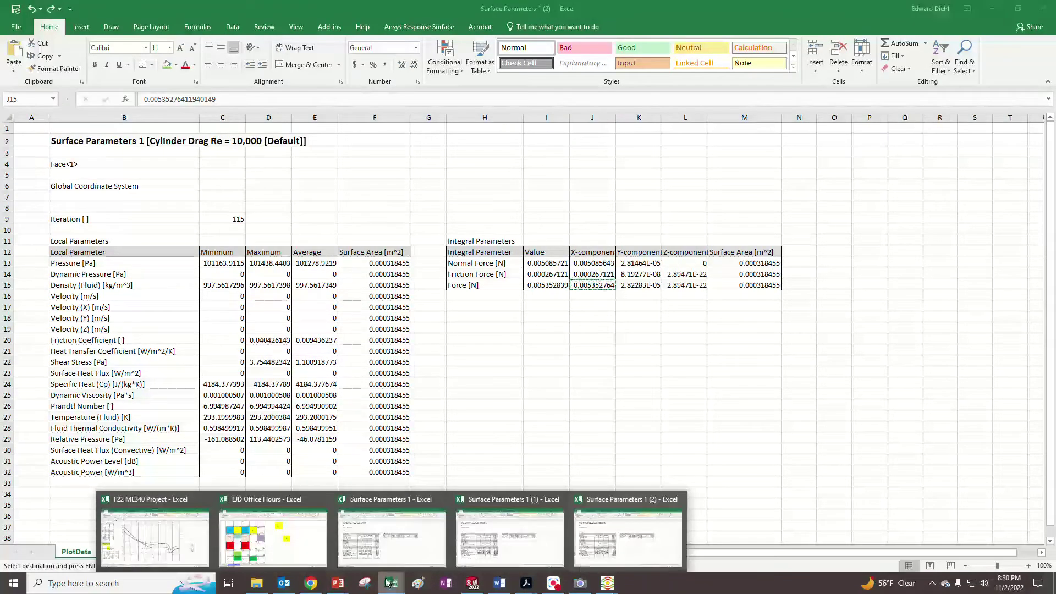
pyautogui.click(172, 542)
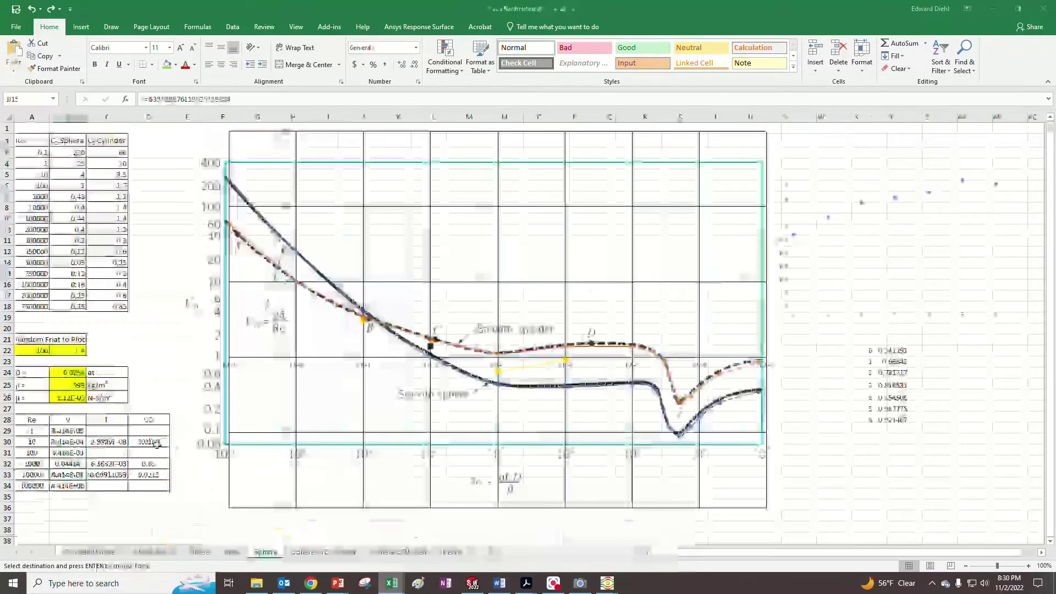
pyautogui.click(107, 475)
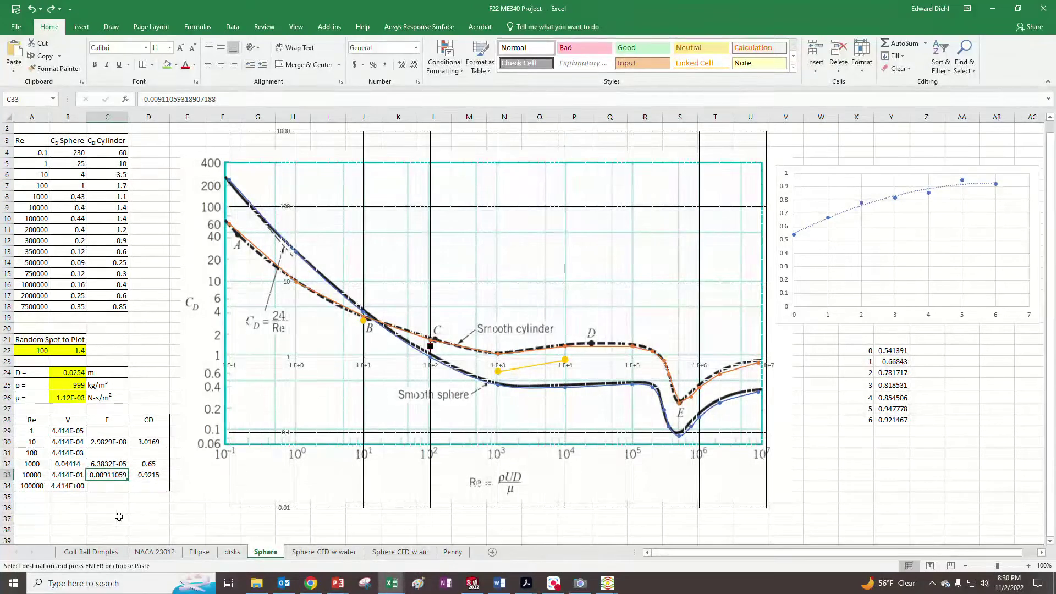
pyautogui.click(115, 519)
pyautogui.hotkey('ctrl', 'v')
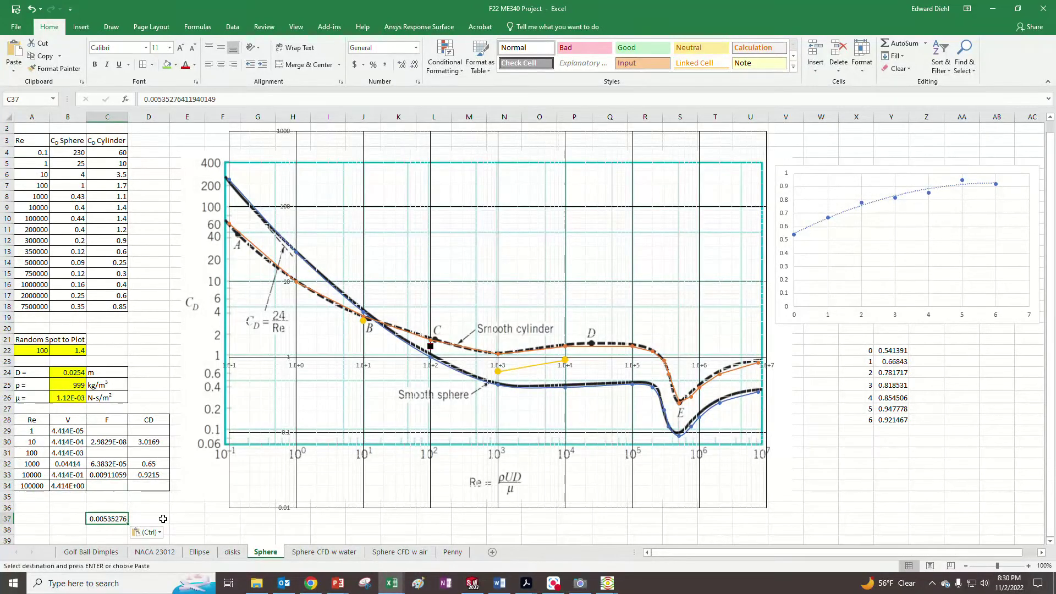
# Step: Copy the existing Re 10000 force into C38 and replace C33 with the force 0.00535276 from C37
pyautogui.click(115, 475)
pyautogui.hotkey('ctrl', 'c')
pyautogui.click(113, 529)
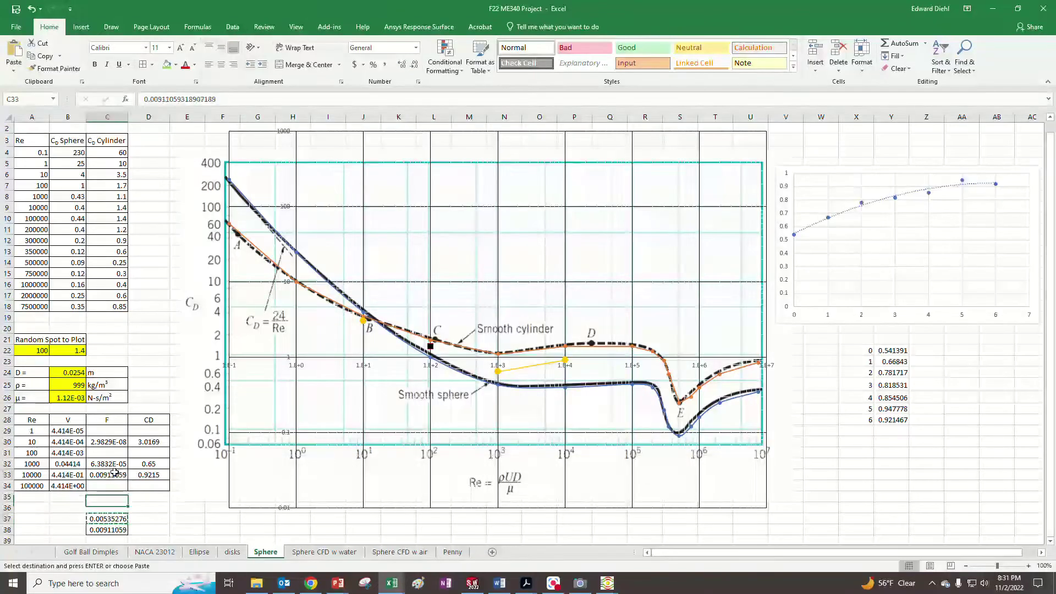
pyautogui.hotkey('ctrl', 'v')
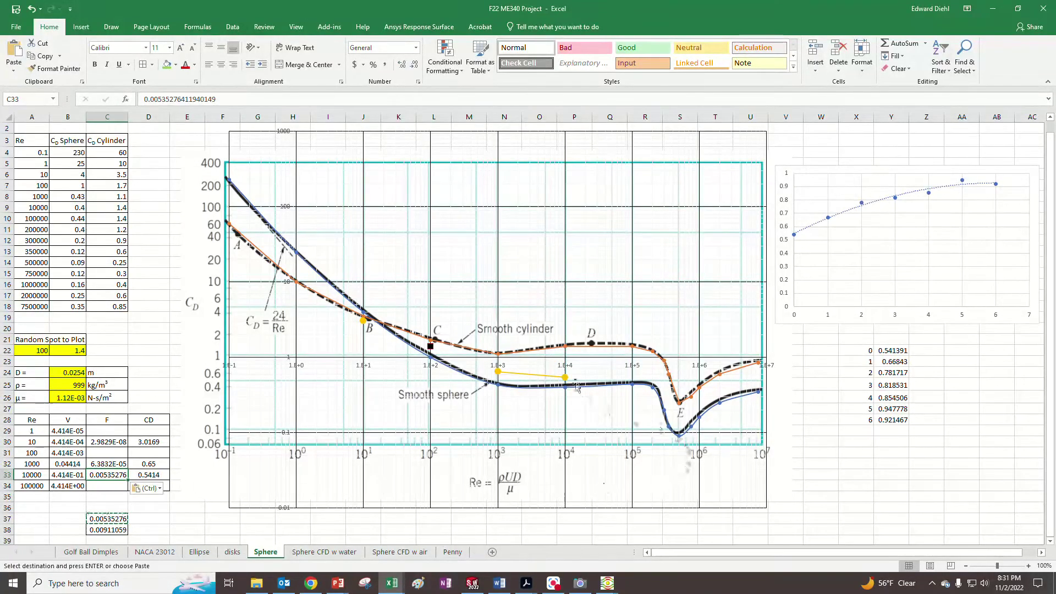
pyautogui.moveTo(567, 379)
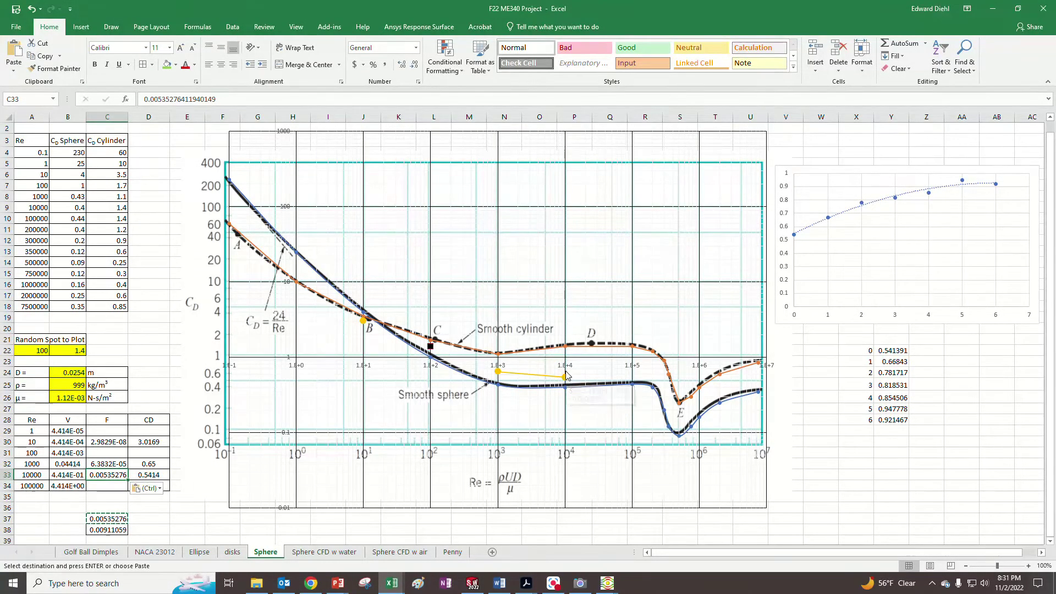
# Step: Return to SOLIDWORKS and set the automatic global mesh level of the Re = 10,000 project to 6
pyautogui.click(472, 583)
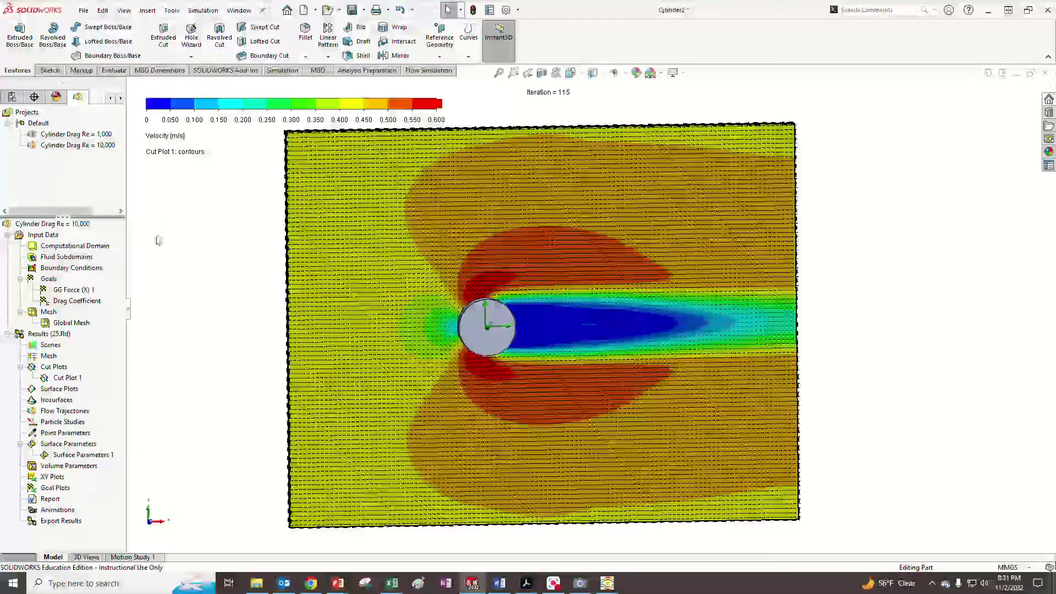
pyautogui.click(92, 136)
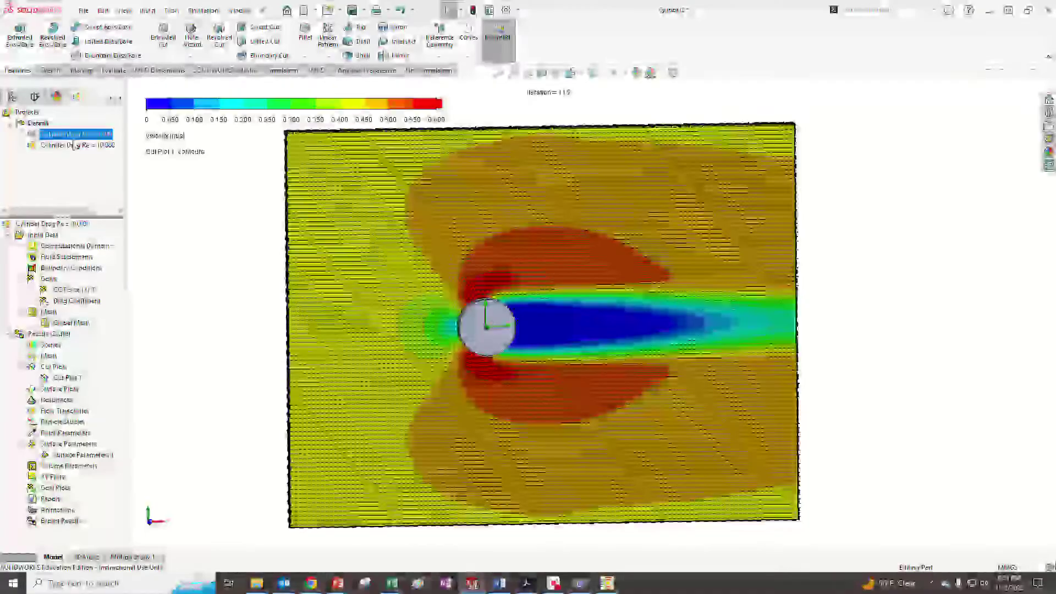
pyautogui.click(71, 146)
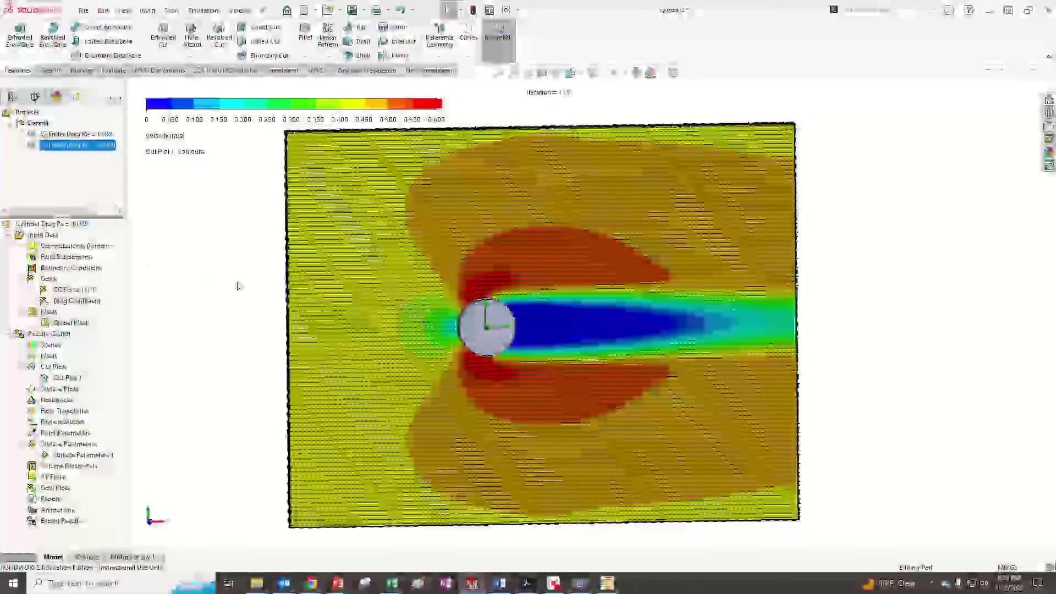
pyautogui.scroll(-3, 557, 328)
pyautogui.moveTo(404, 328); pyautogui.dragTo(438, 347, button='middle')
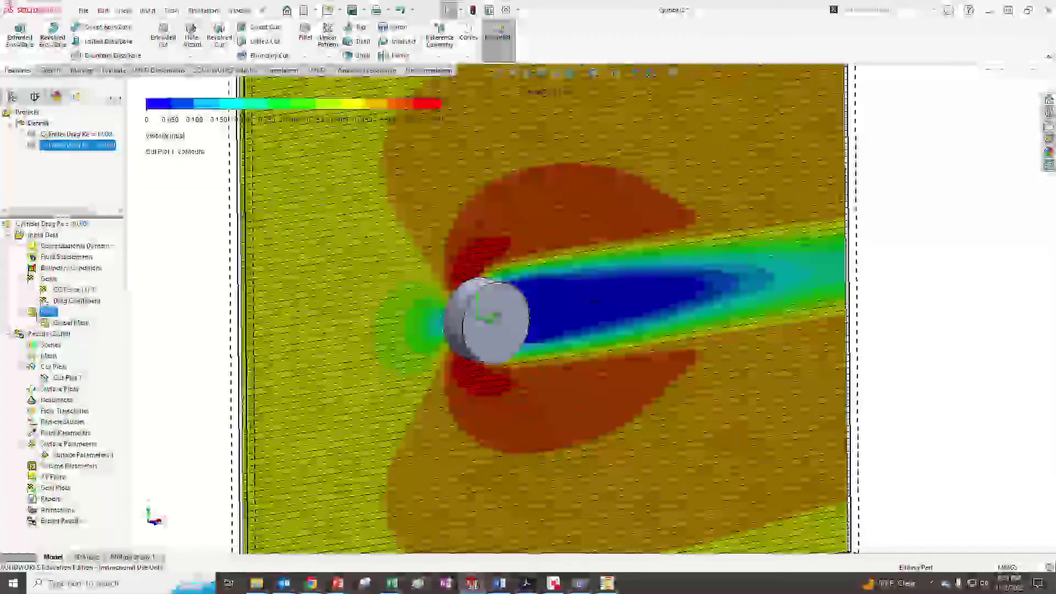
pyautogui.rightClick(40, 314)
pyautogui.click(175, 300)
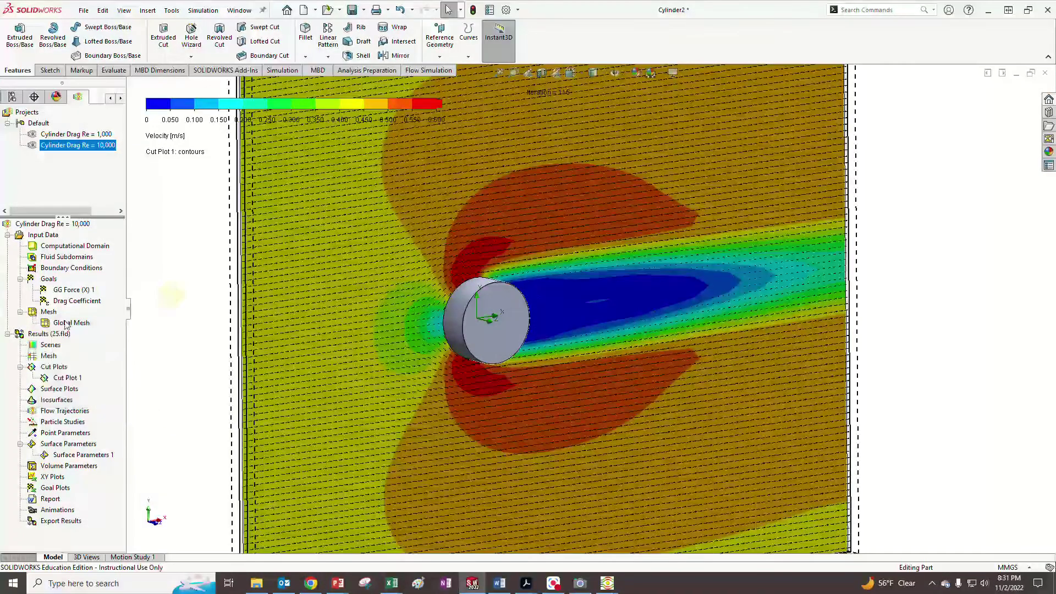
pyautogui.rightClick(64, 324)
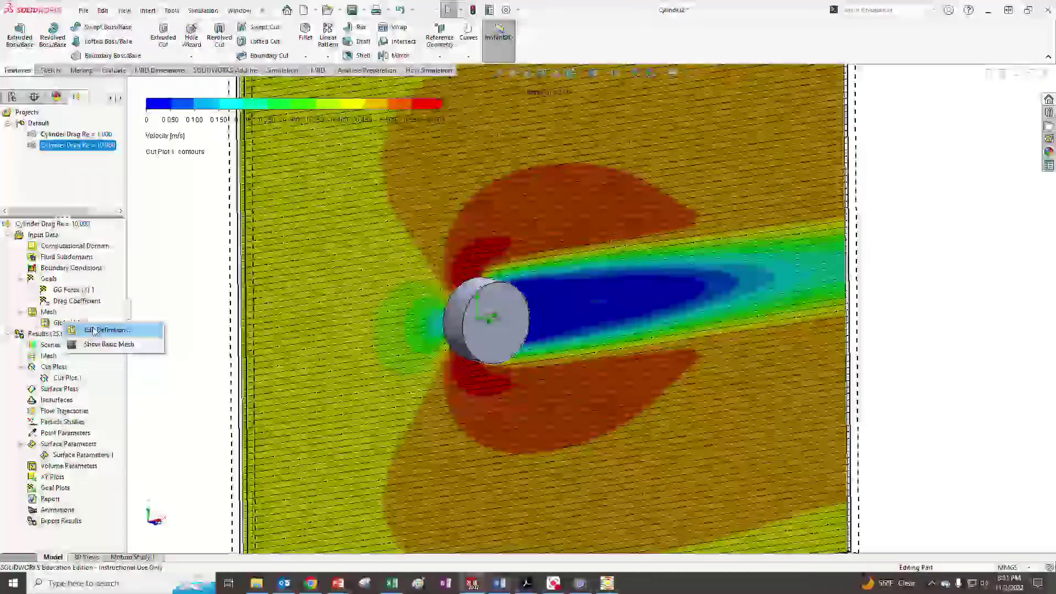
pyautogui.click(106, 329)
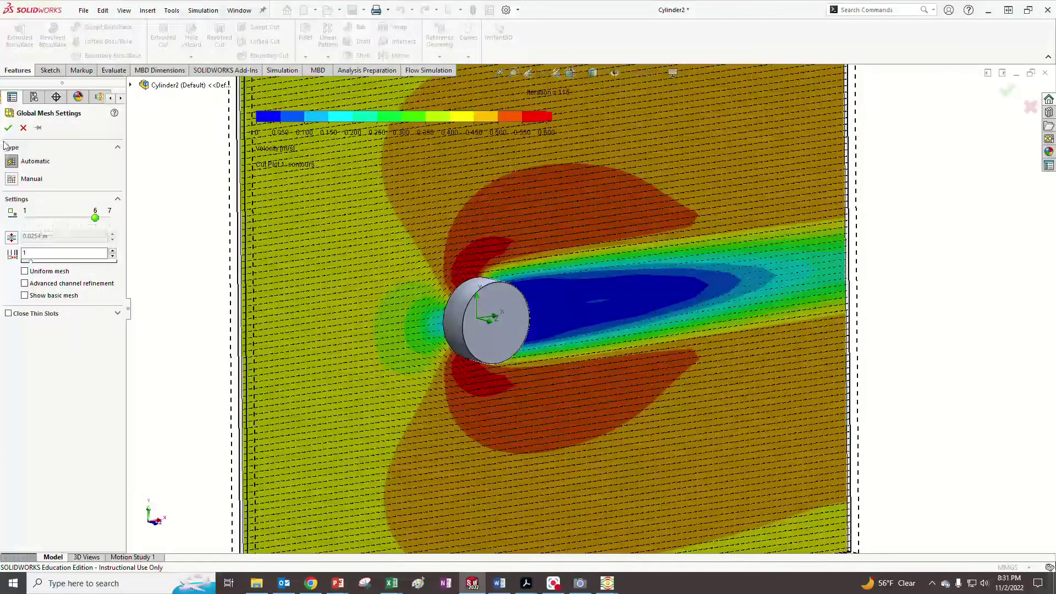
pyautogui.click(9, 129)
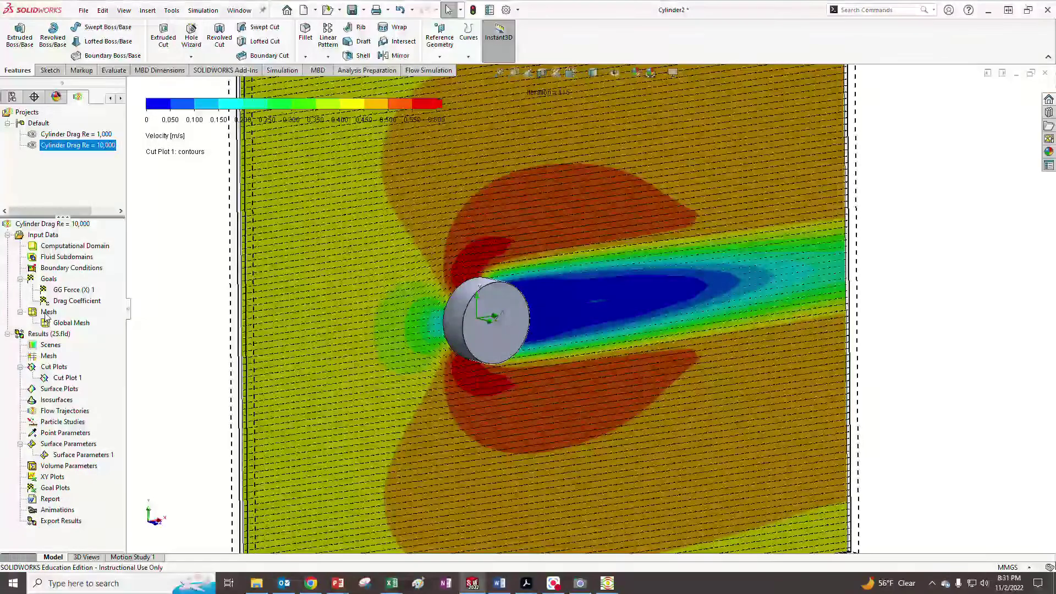
# Step: Generate the mesh for the Re = 10,000 project and bring up its mesh generation window
pyautogui.rightClick(39, 313)
pyautogui.click(61, 379)
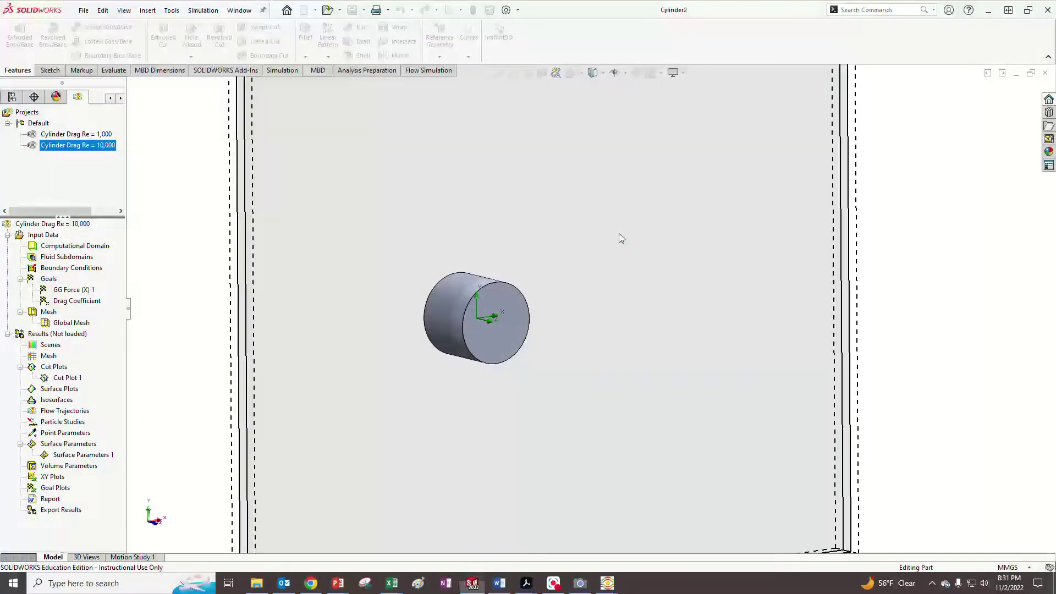
pyautogui.moveTo(608, 583)
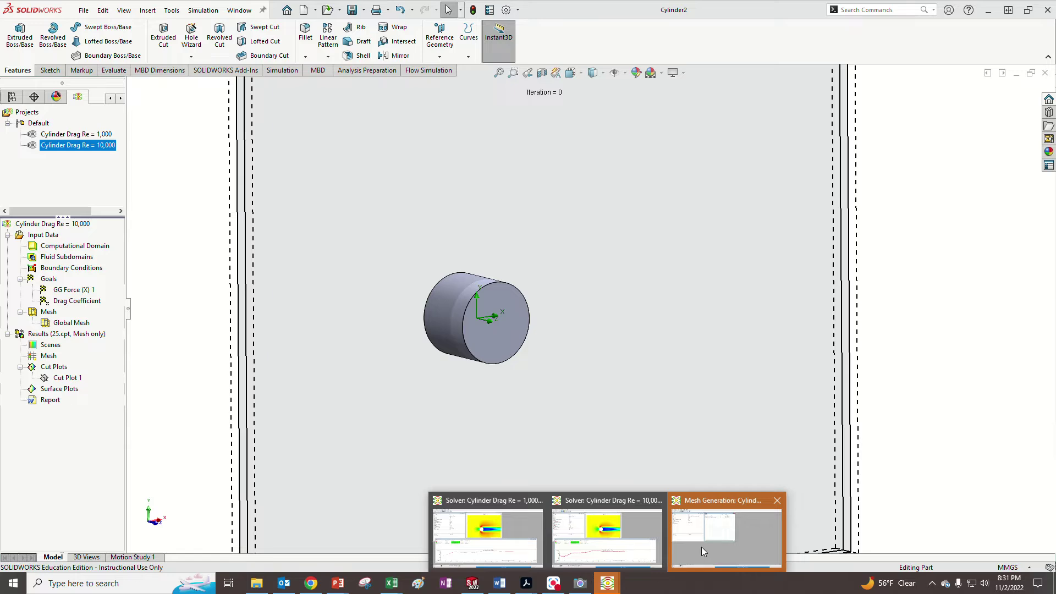
pyautogui.click(707, 547)
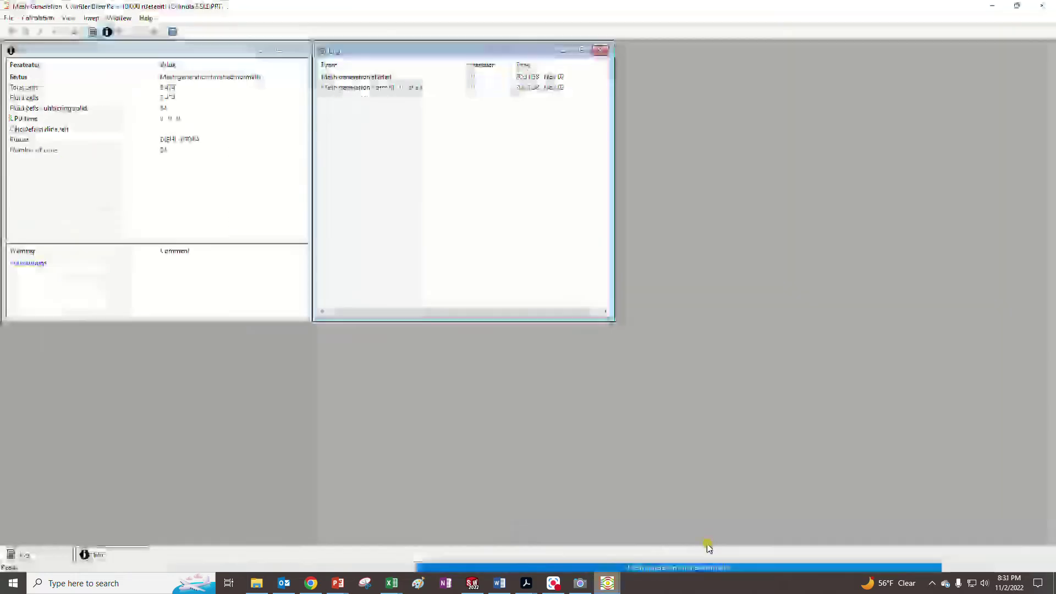
# Step: Close the mesh generation window and the solver windows of the Re = 10,000 and Re = 1,000 projects
pyautogui.click(1052, 11)
pyautogui.moveTo(608, 583)
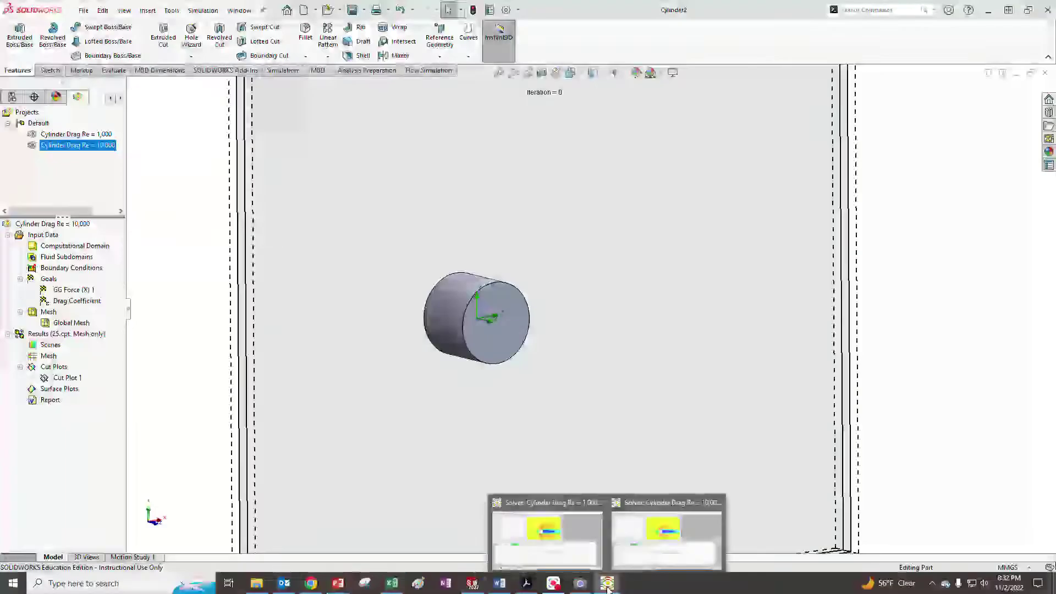
pyautogui.click(717, 500)
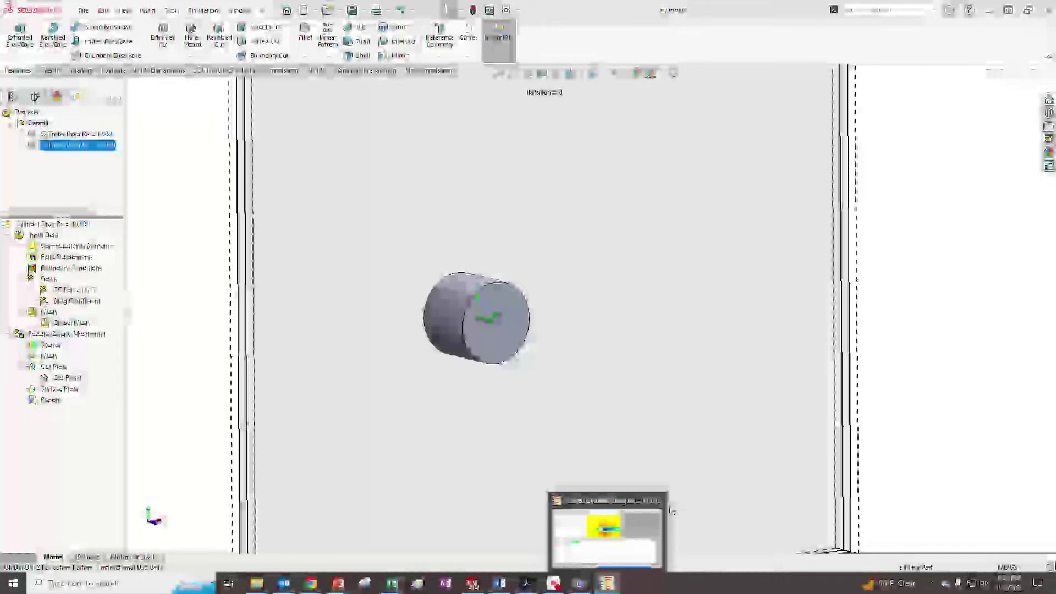
pyautogui.click(658, 502)
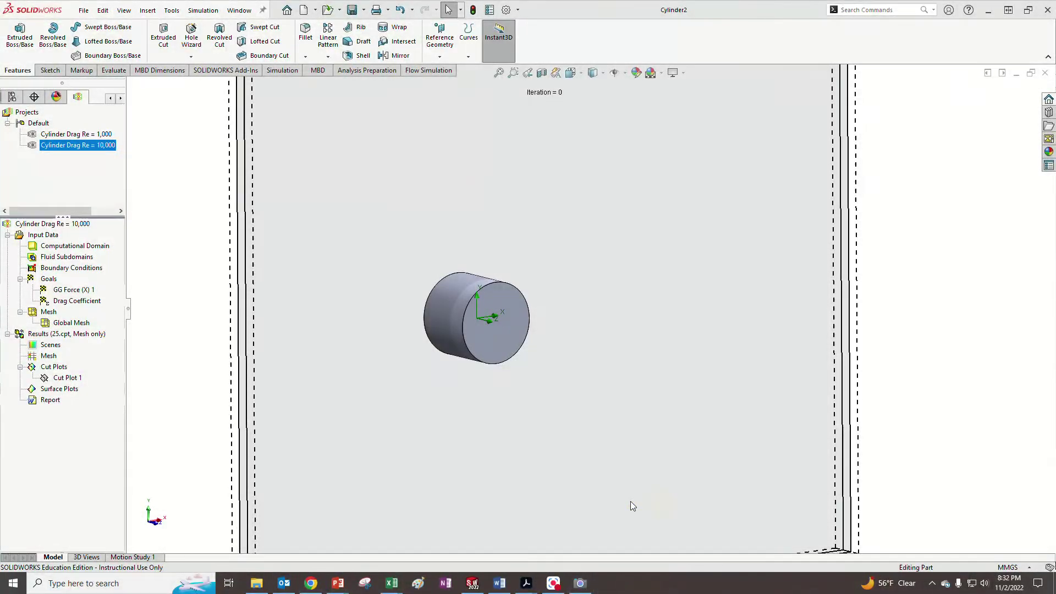
# Step: Try to insert a new cut plot on the Front Plane with the mesh display toggled off
pyautogui.click(68, 336)
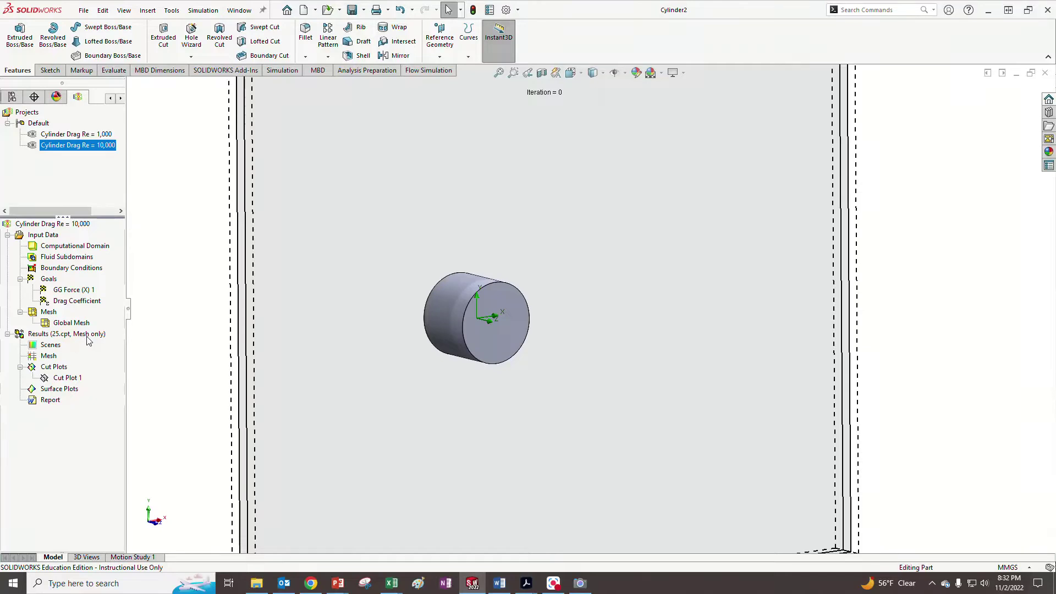
pyautogui.rightClick(49, 370)
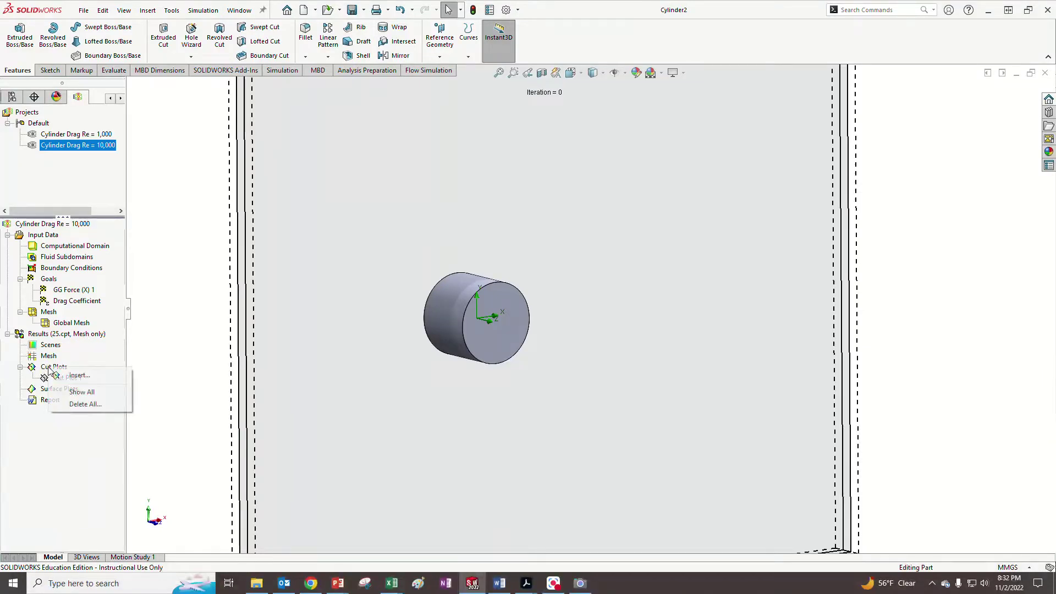
pyautogui.click(80, 375)
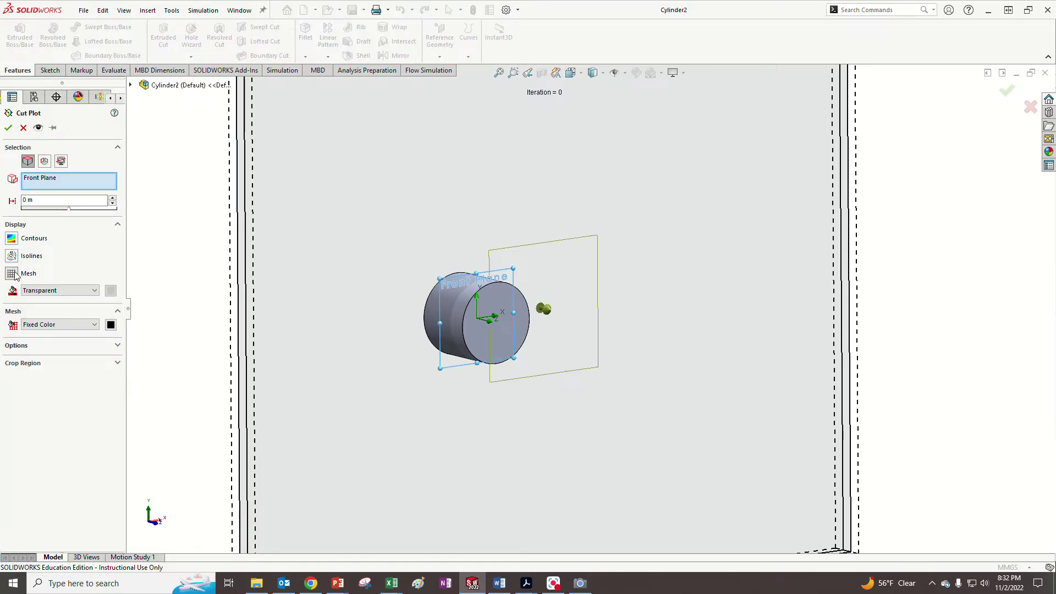
pyautogui.click(12, 273)
pyautogui.click(8, 127)
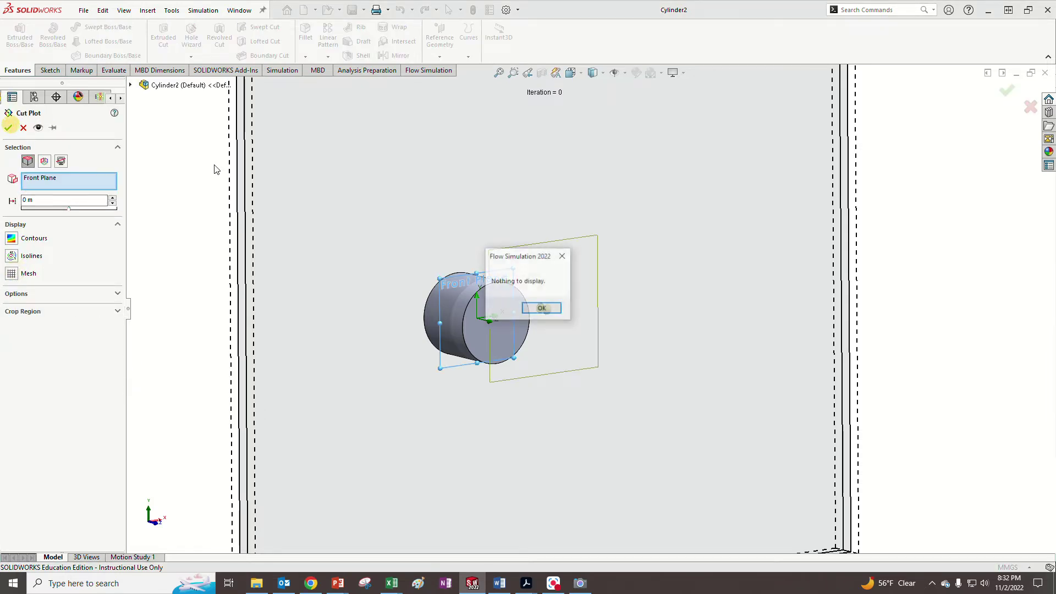
pyautogui.click(542, 307)
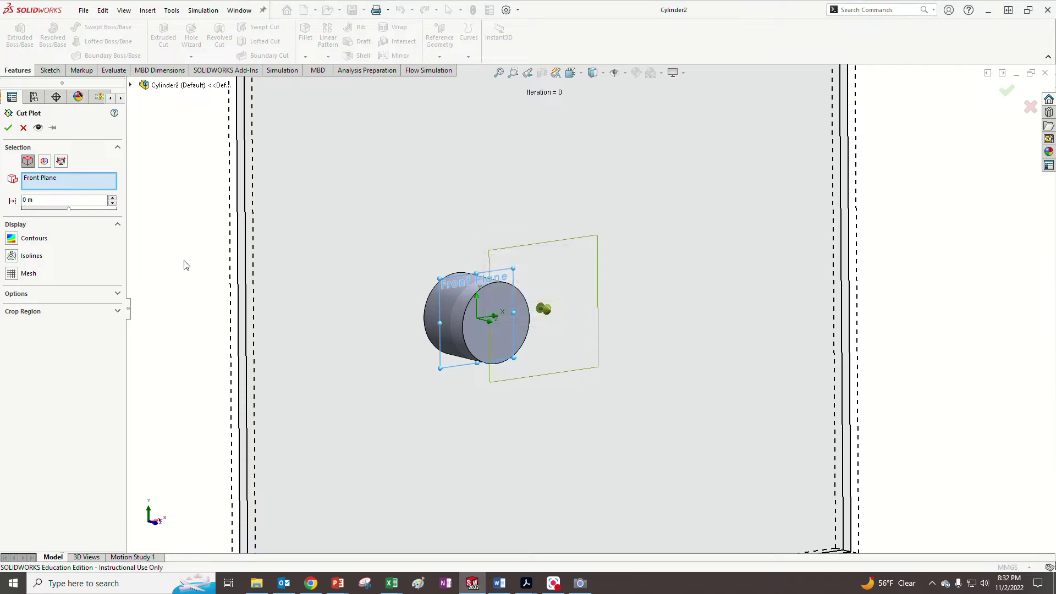
pyautogui.click(23, 128)
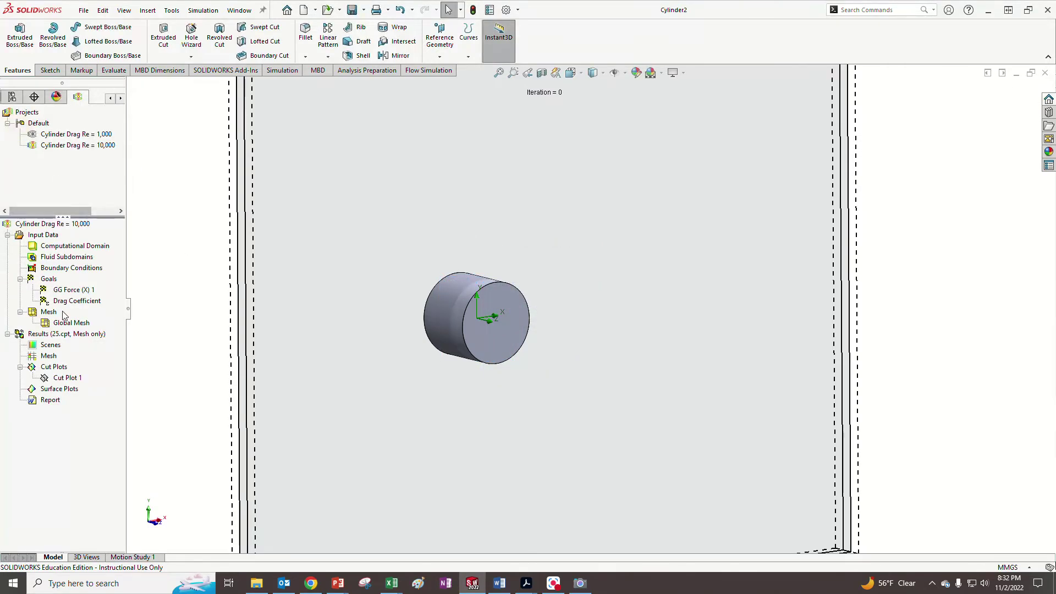
# Step: Run a new calculation for the Re = 10,000 project with all cores and bring up its solver window
pyautogui.rightClick(46, 229)
pyautogui.click(73, 236)
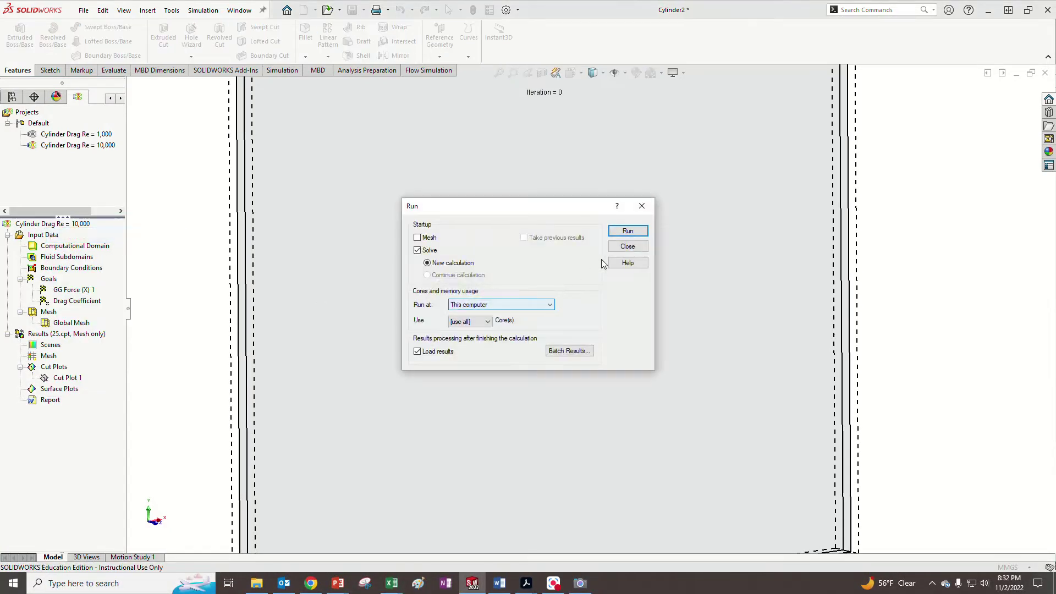
pyautogui.click(623, 230)
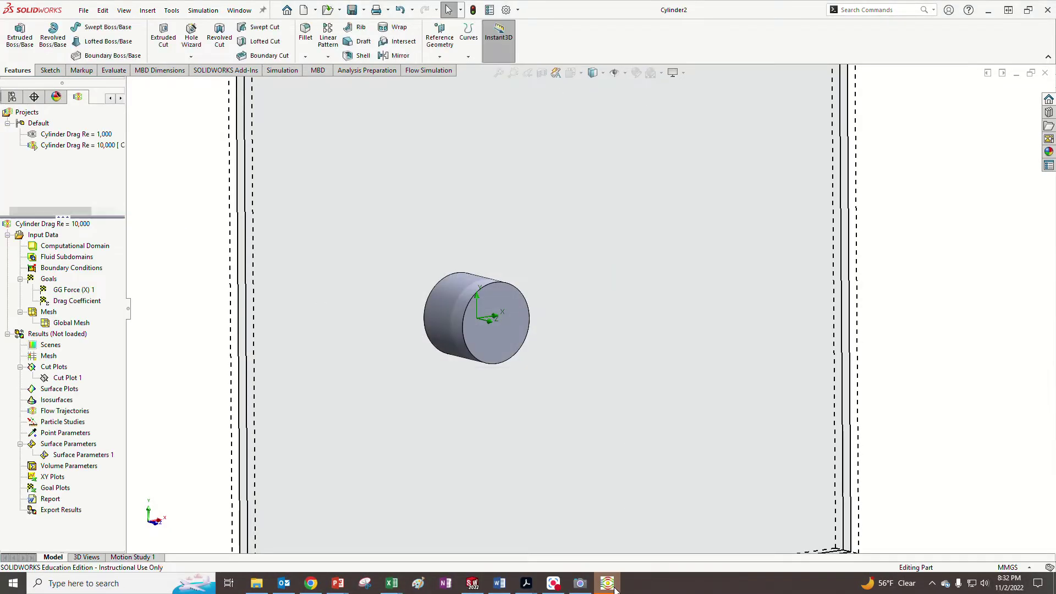
pyautogui.click(614, 586)
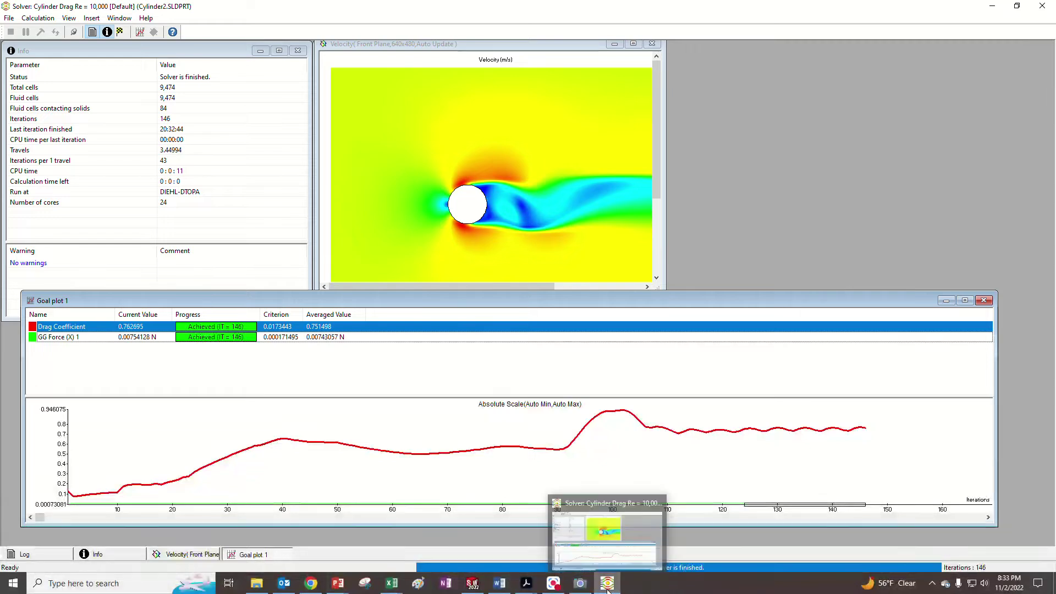
# Step: Return to SOLIDWORKS, show Cut Plot 1 of the Re = 10,000 project and examine the velocity contours in the cylinder's wake
pyautogui.click(473, 583)
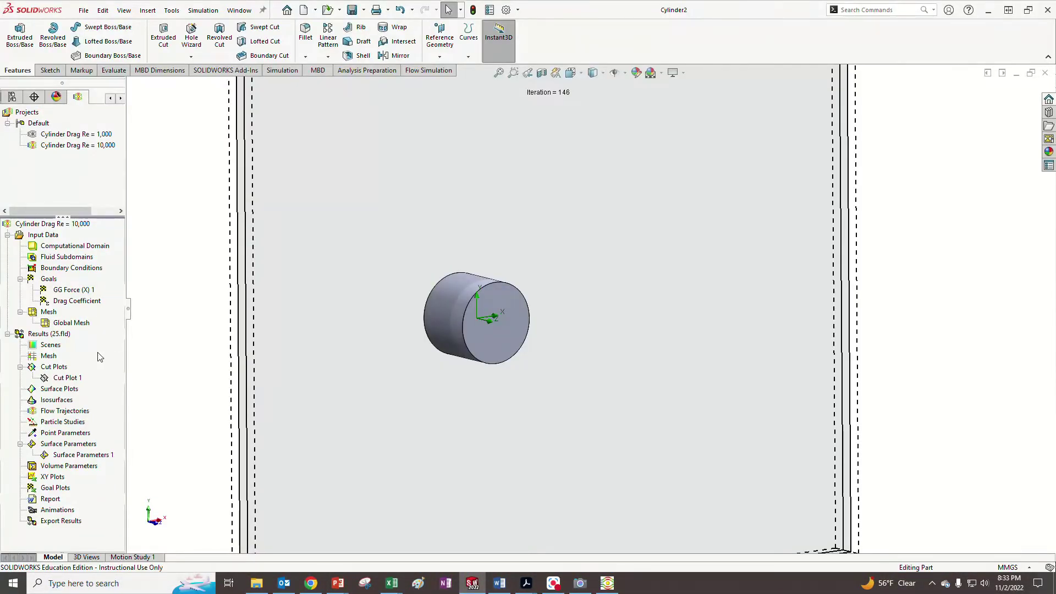
pyautogui.rightClick(54, 371)
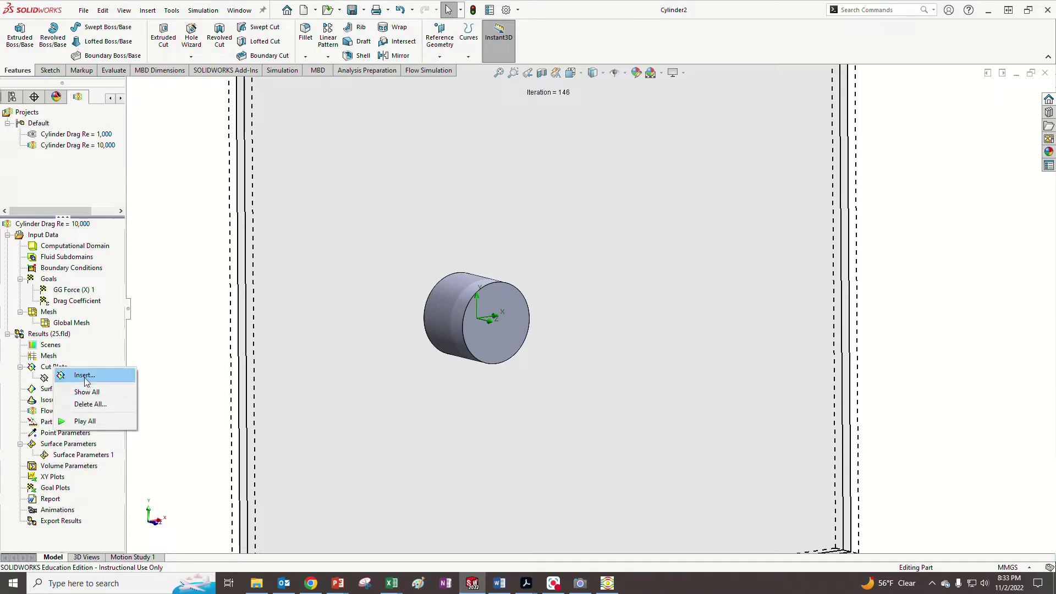
pyautogui.click(44, 379)
pyautogui.rightClick(72, 379)
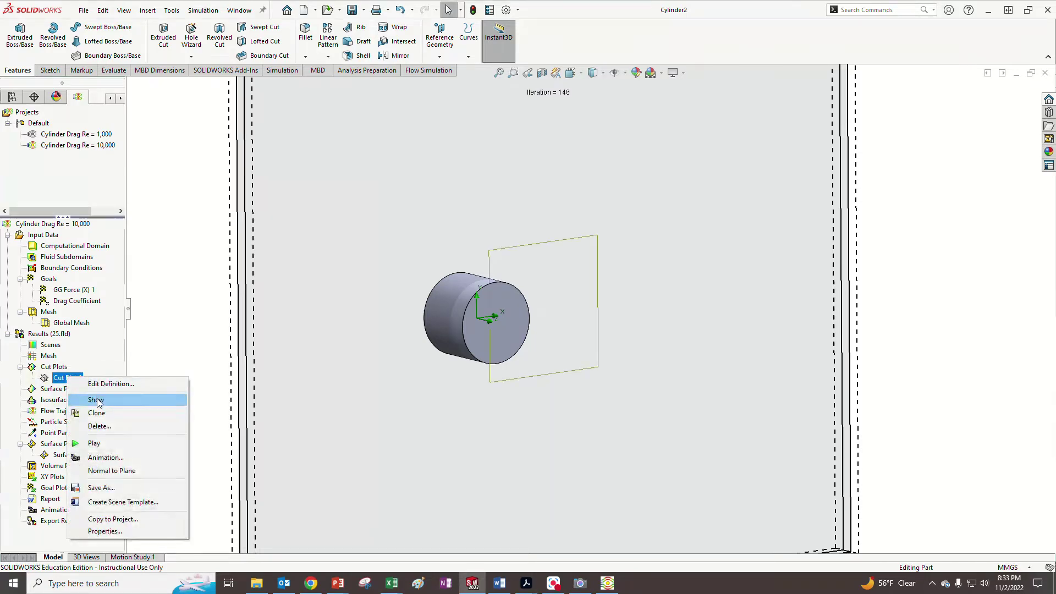
pyautogui.click(95, 400)
pyautogui.moveTo(682, 330); pyautogui.dragTo(660, 332, button='middle')
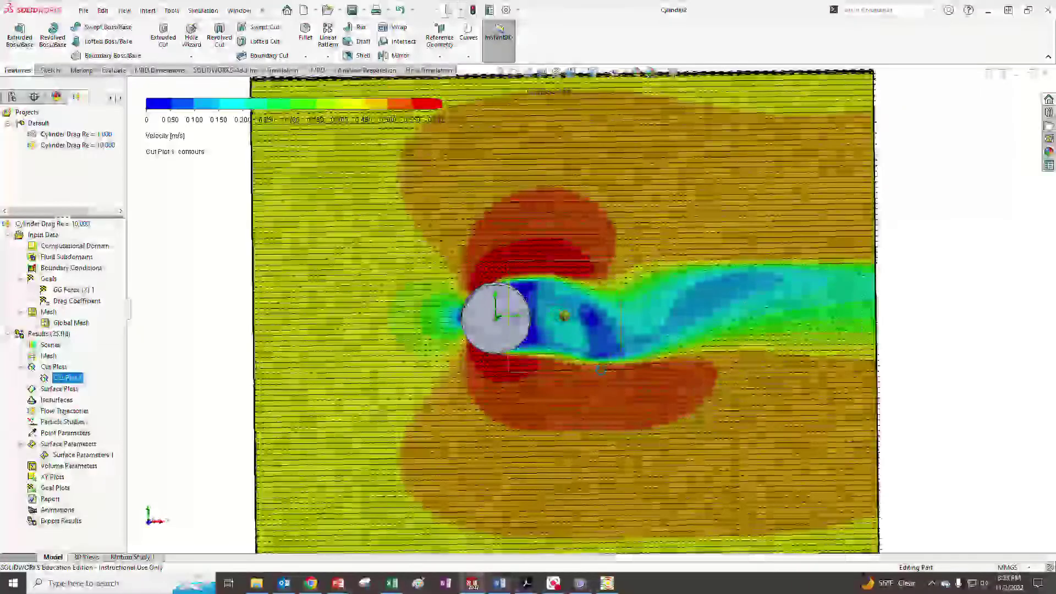
pyautogui.click(945, 367)
pyautogui.scroll(2, 863, 408)
pyautogui.scroll(2, 632, 303)
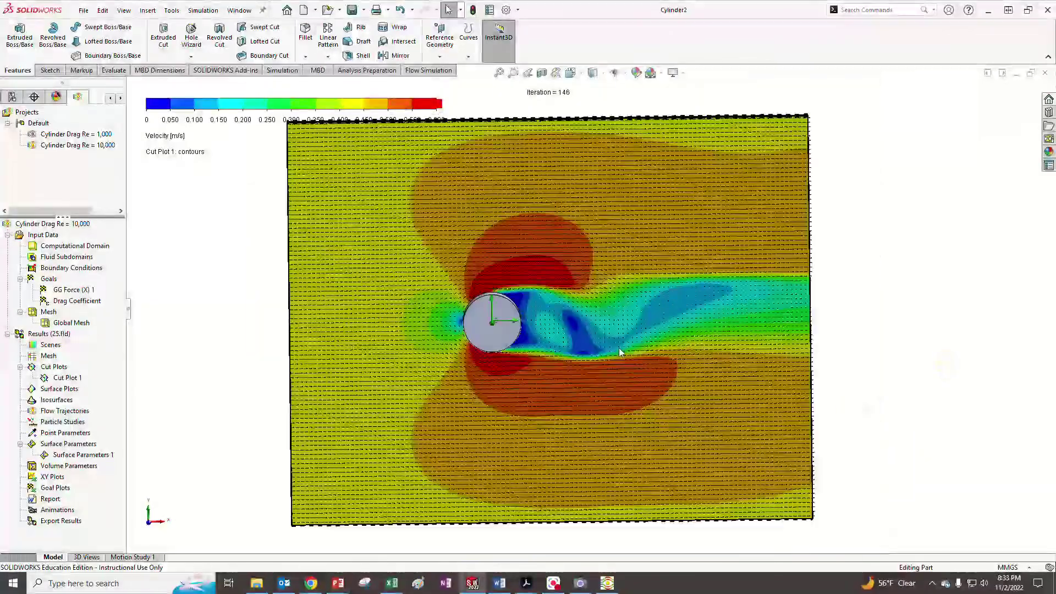
pyautogui.scroll(-8, 605, 310)
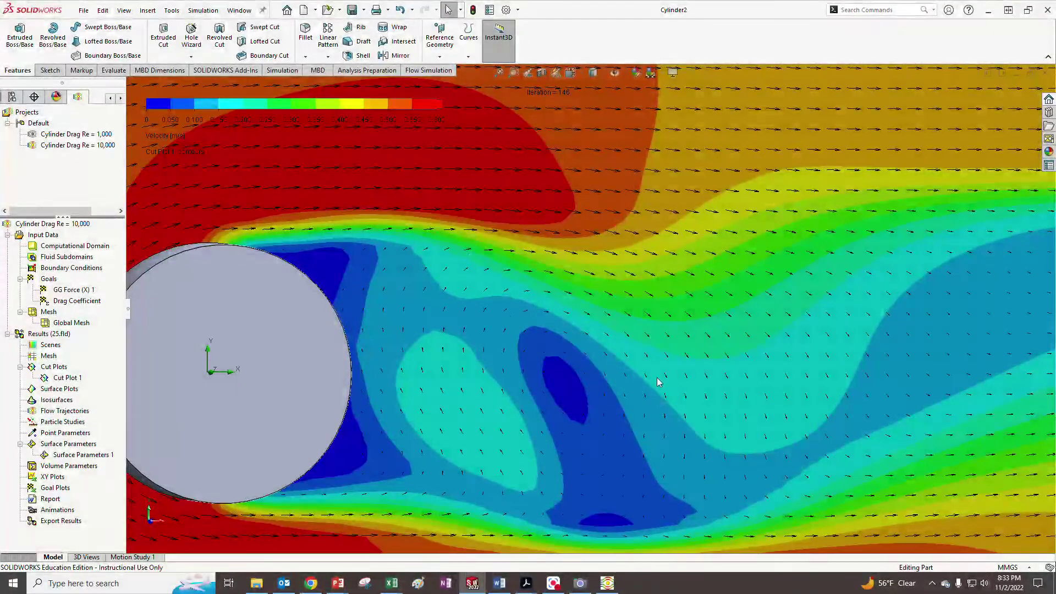
pyautogui.scroll(8, 570, 378)
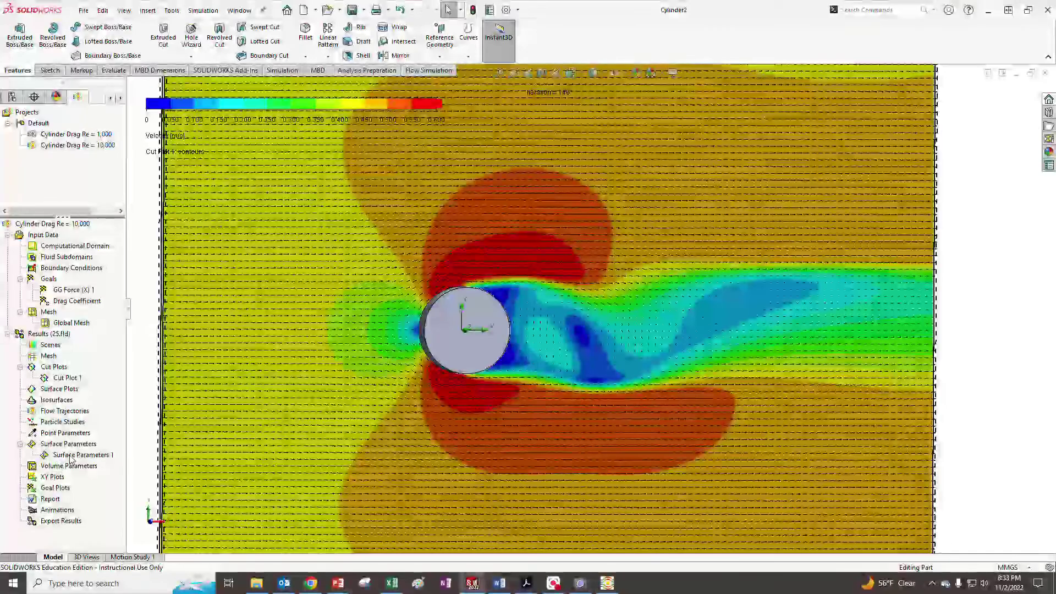
# Step: Export Surface Parameters 1 to Excel and copy the X-component of Force, 0.00754128, into C33 of the F22 ME340 Project workbook's Sphere sheet
pyautogui.rightClick(71, 456)
pyautogui.click(99, 465)
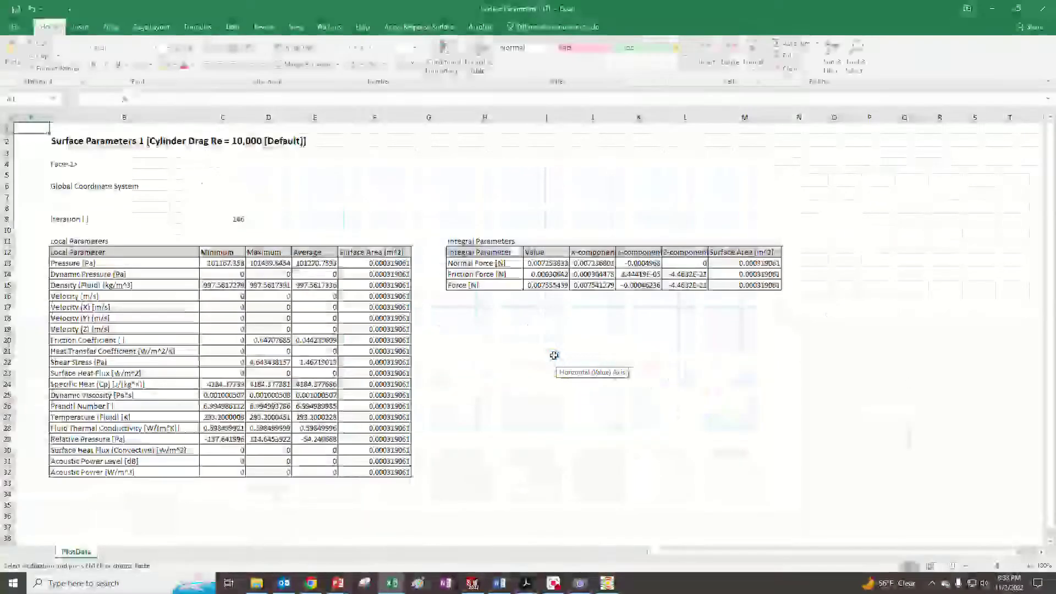
pyautogui.click(594, 284)
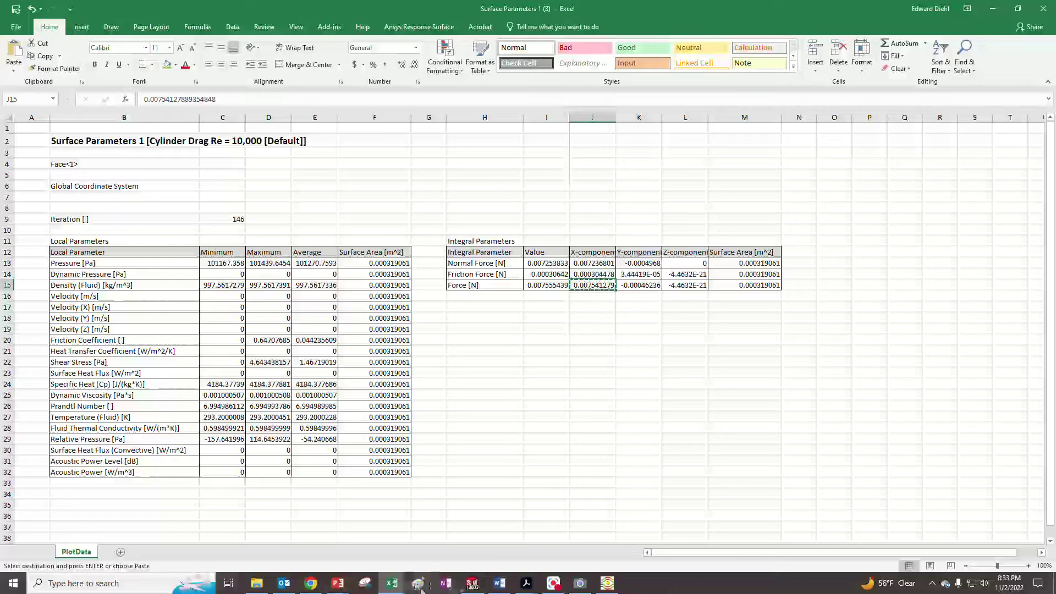
pyautogui.moveTo(391, 584)
pyautogui.click(148, 553)
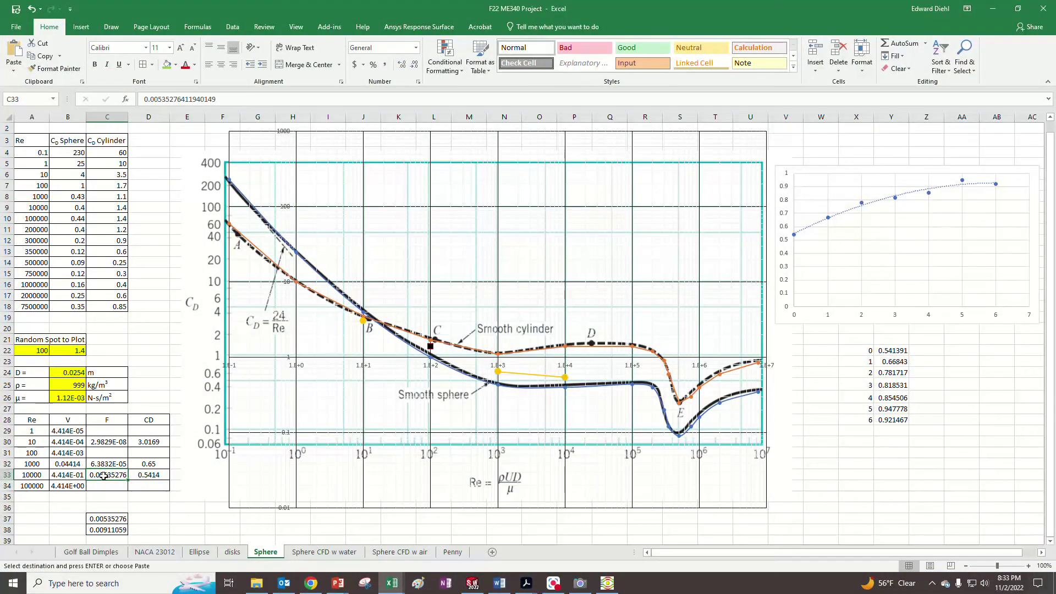
pyautogui.hotkey('ctrl', 'v')
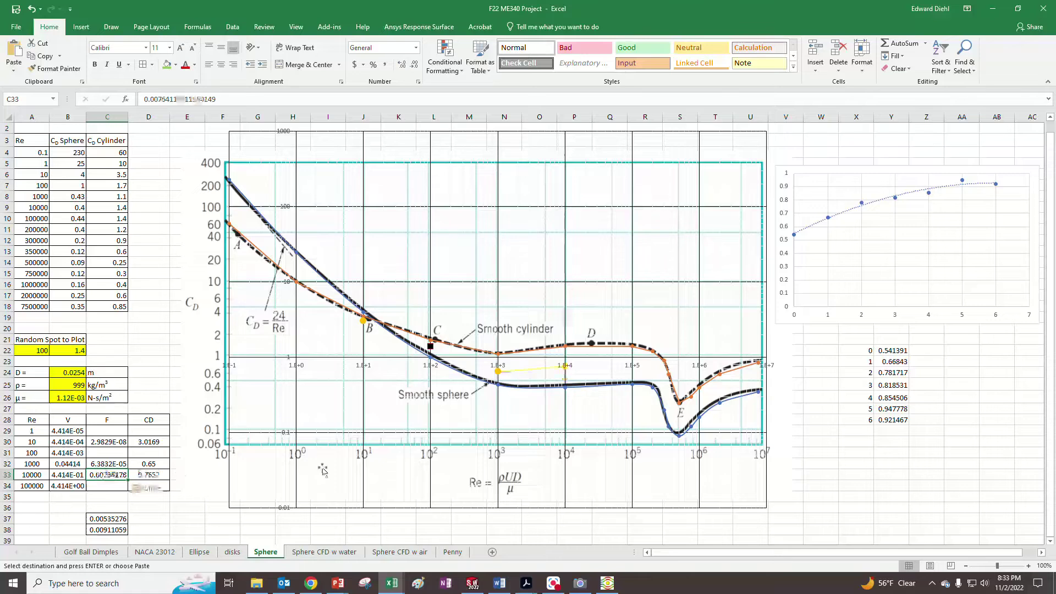
# Step: Close the Re = 10,000 solver window and the exported workbooks Surface Parameters 1 and Surface Parameters 1 (1)
pyautogui.click(608, 585)
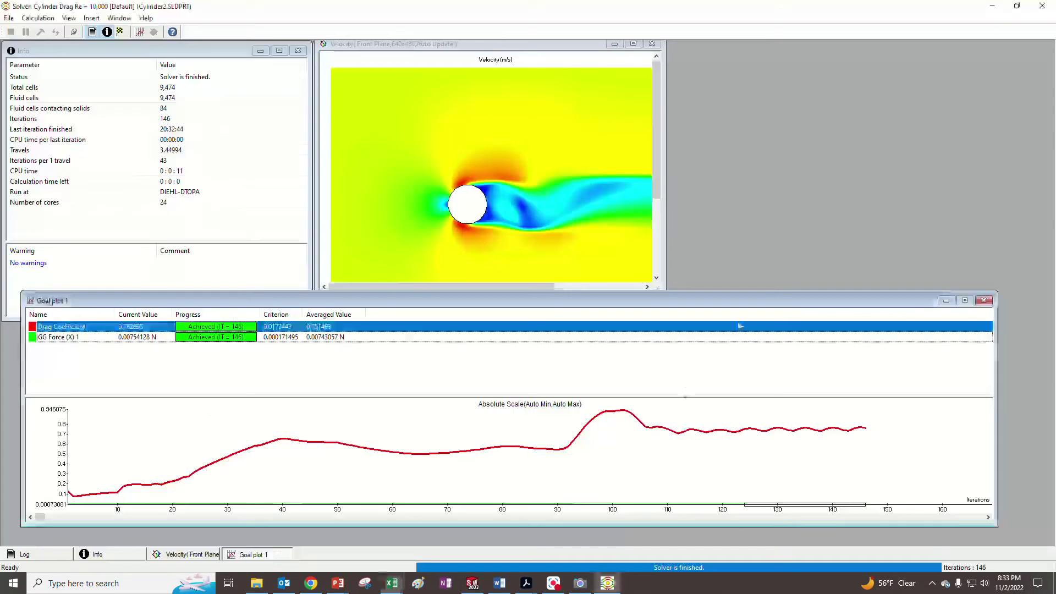
pyautogui.click(392, 583)
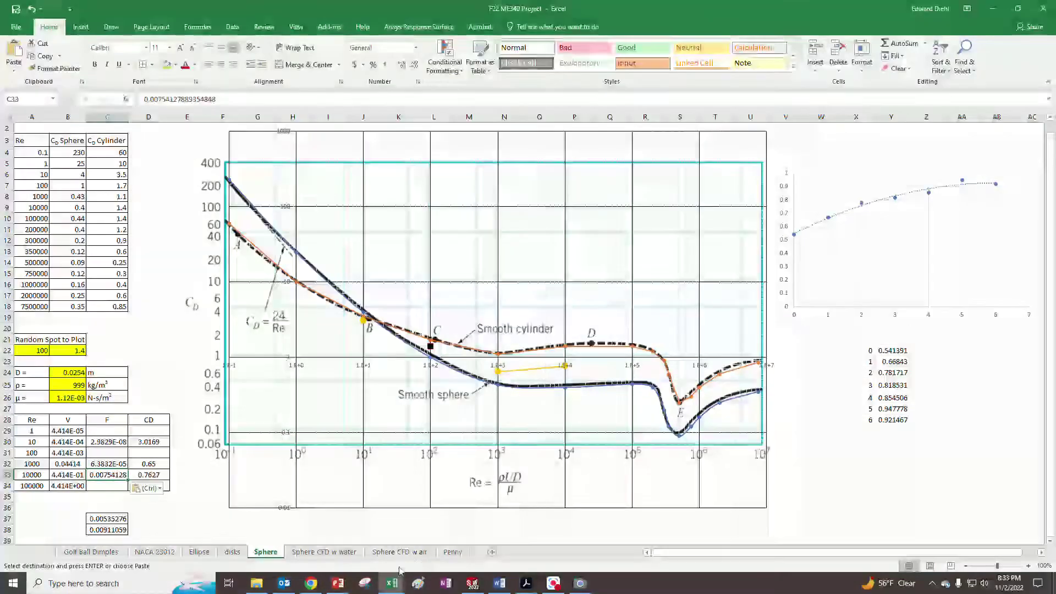
pyautogui.moveTo(391, 583)
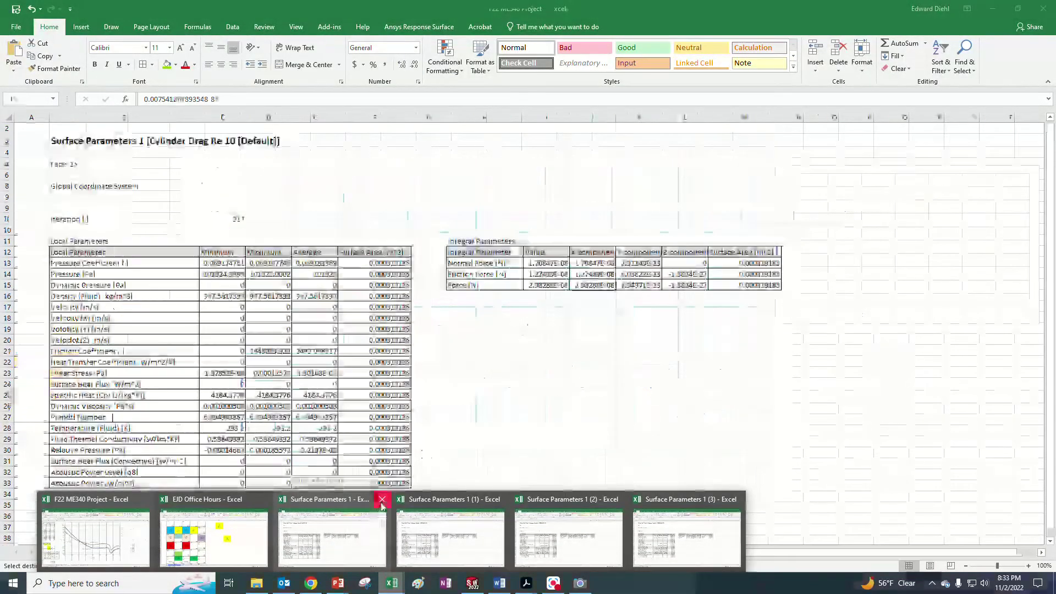
pyautogui.click(382, 500)
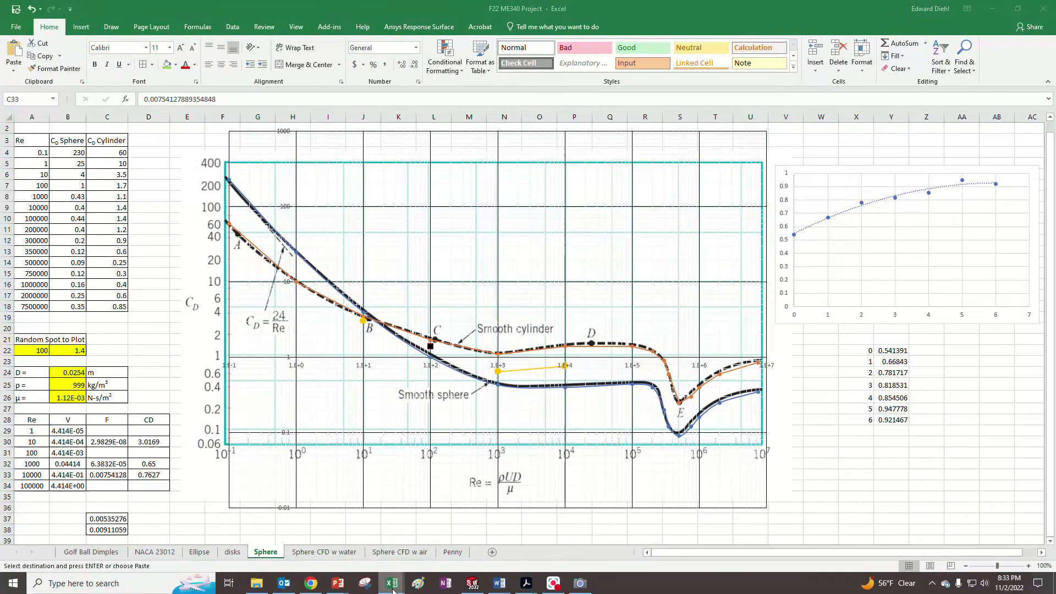
pyautogui.moveTo(392, 586)
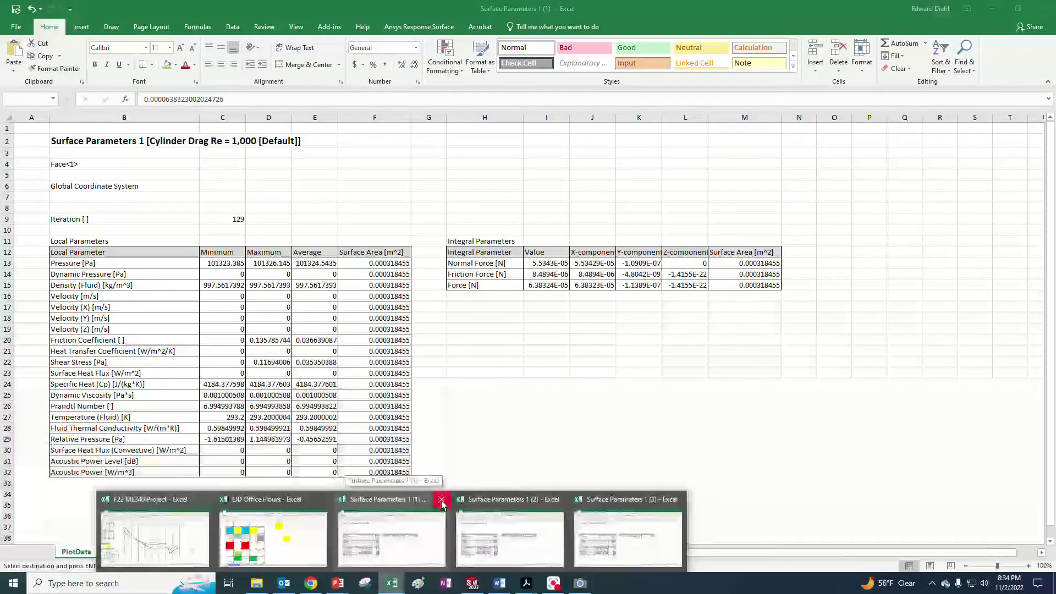
pyautogui.click(442, 500)
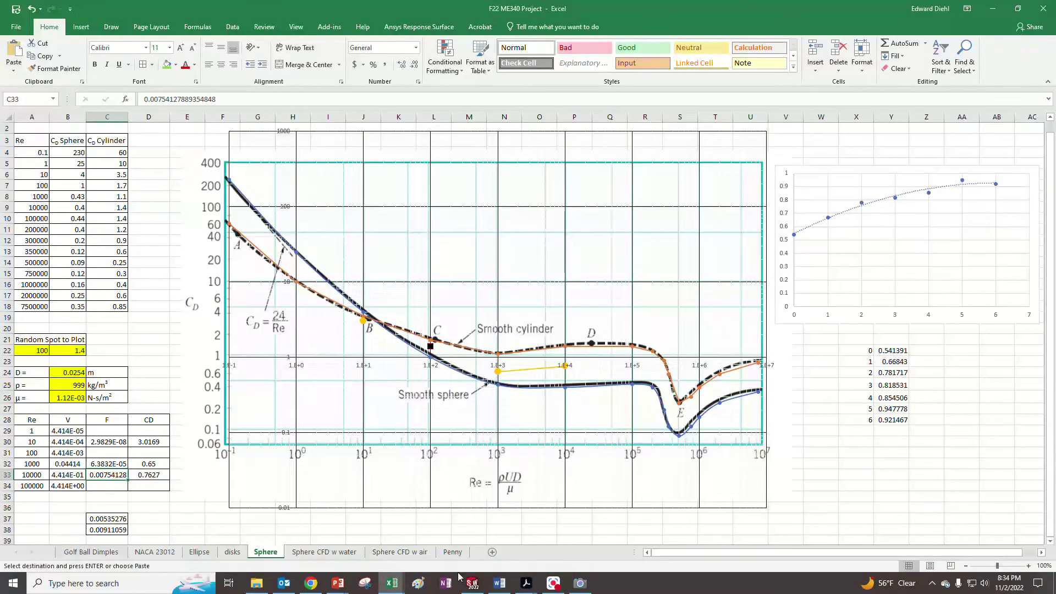
# Step: Try to save the Office Hours workbook, cancel saving a copy, and minimize its window
pyautogui.moveTo(392, 583)
pyautogui.click(374, 513)
pyautogui.click(750, 266)
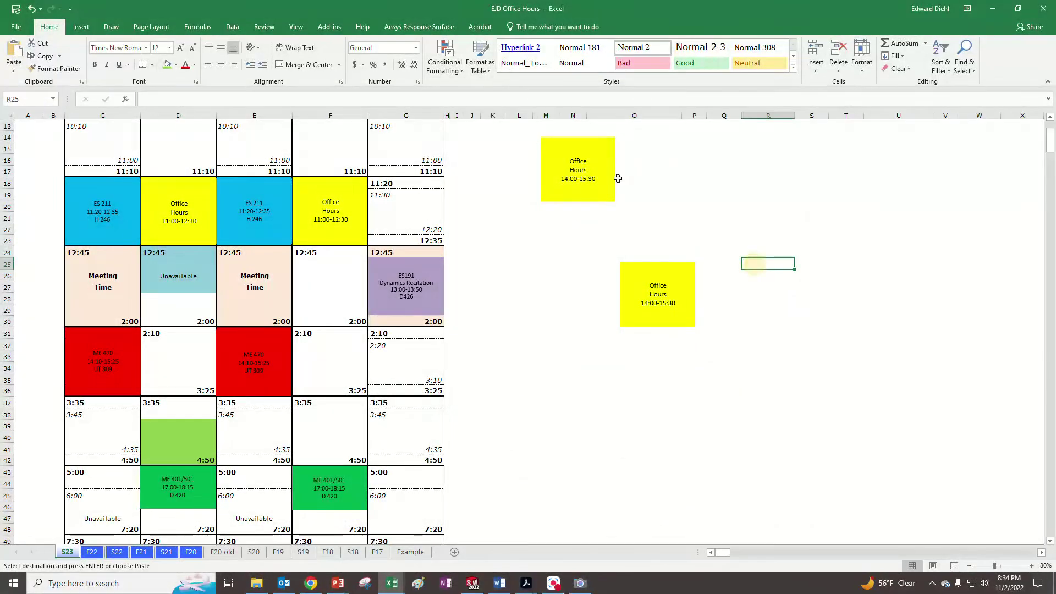
pyautogui.click(17, 9)
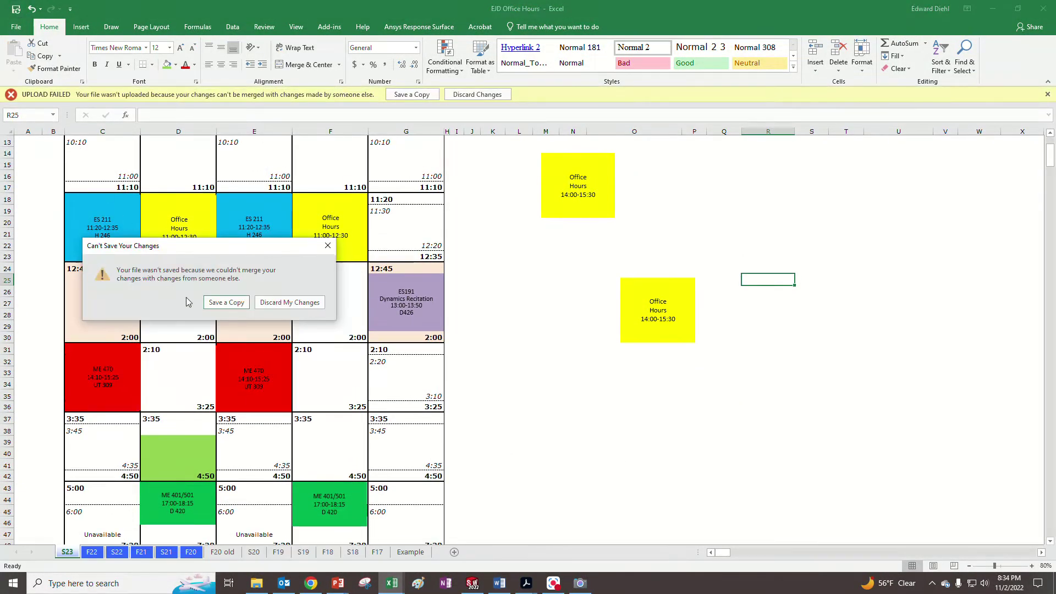
pyautogui.click(226, 303)
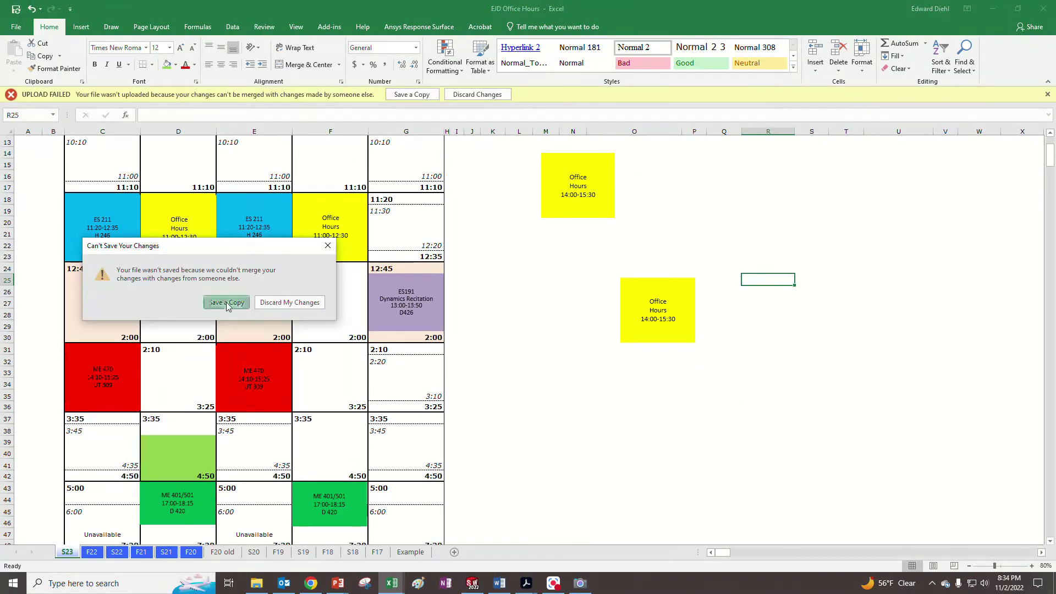
pyautogui.press('Escape')
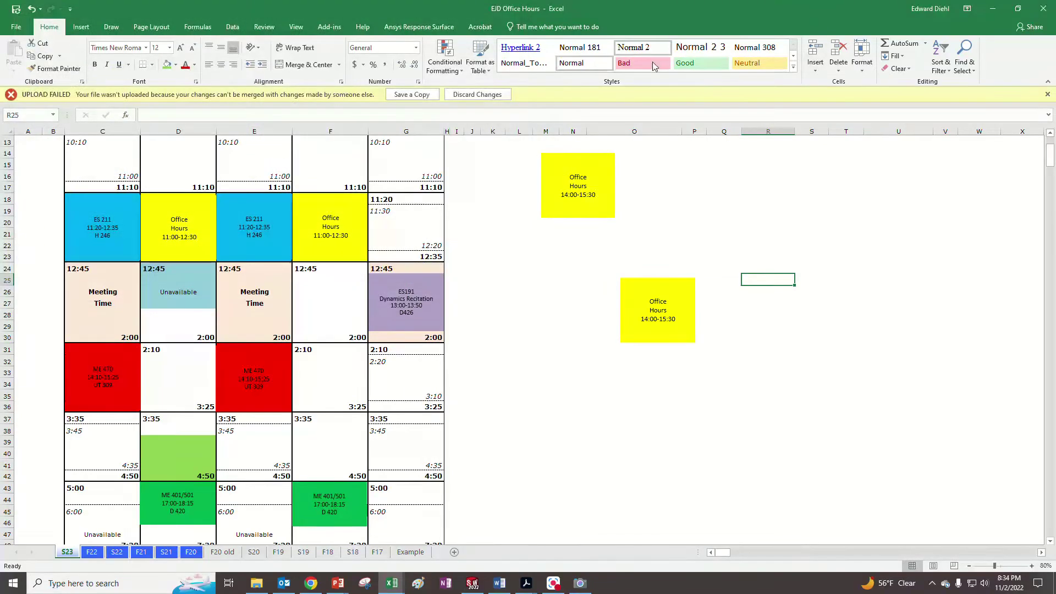
pyautogui.click(992, 9)
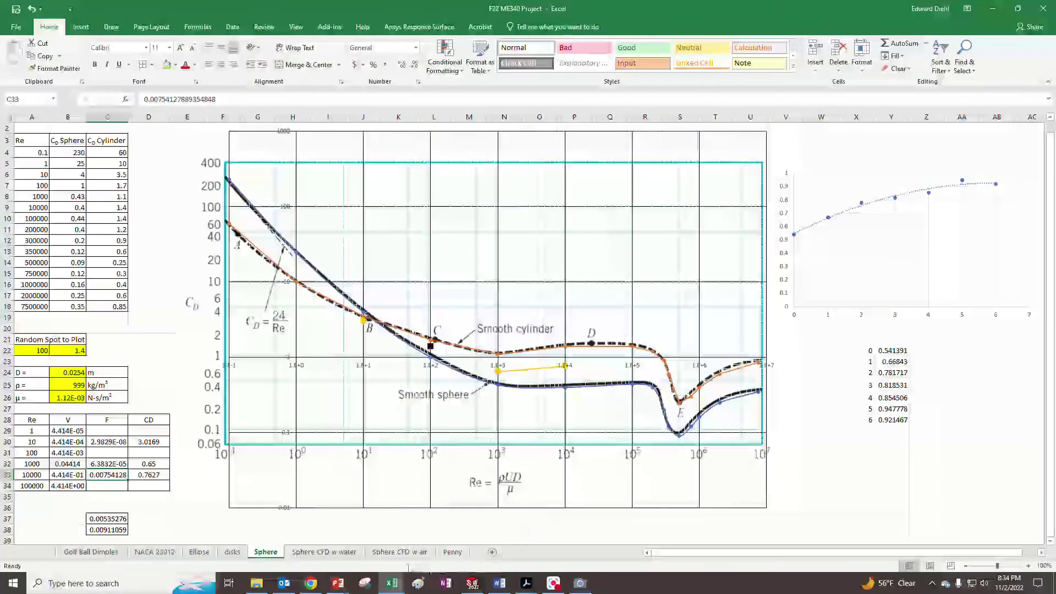
# Step: Close the exported workbooks Surface Parameters 1 (2) and Surface Parameters 1 (3)
pyautogui.moveTo(391, 582)
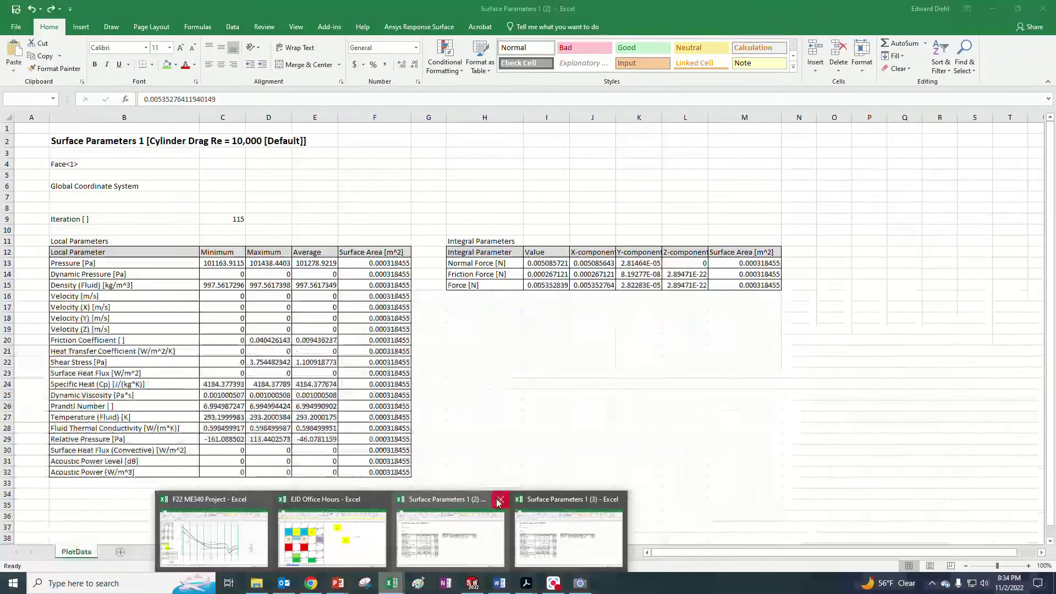
pyautogui.click(497, 501)
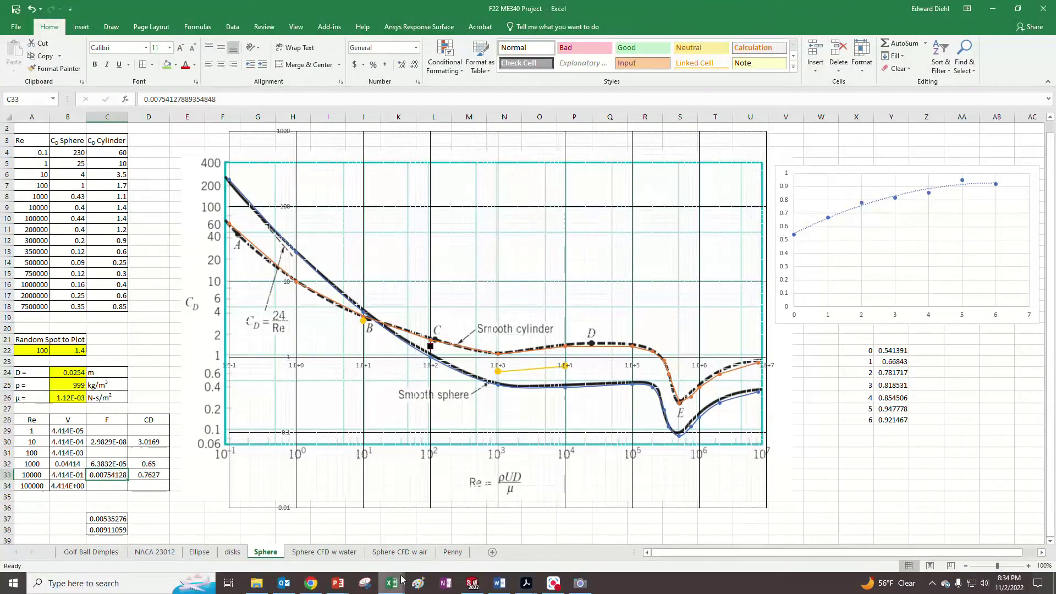
pyautogui.moveTo(403, 579)
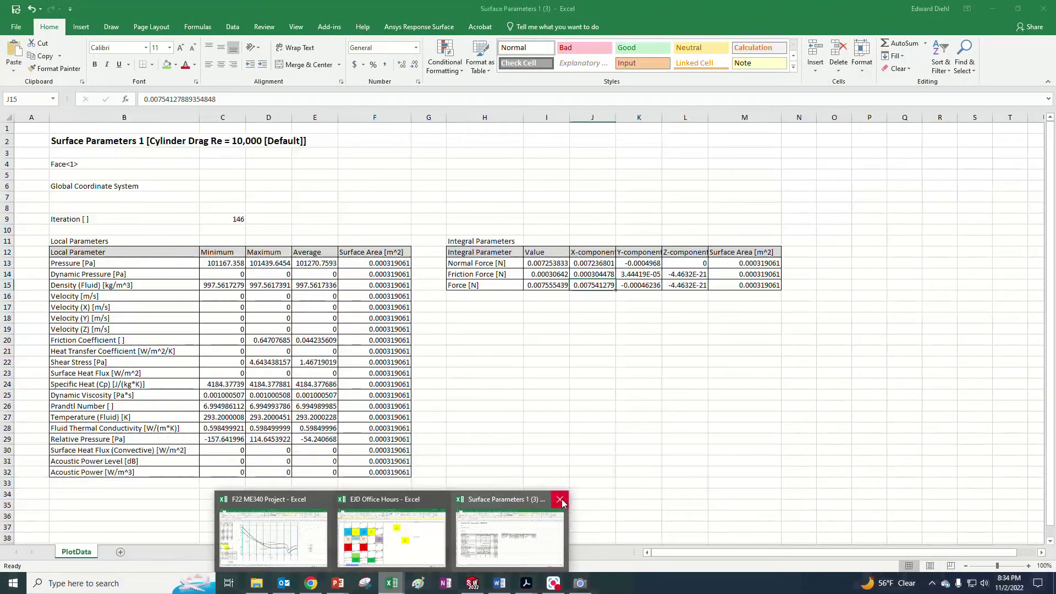
pyautogui.click(561, 500)
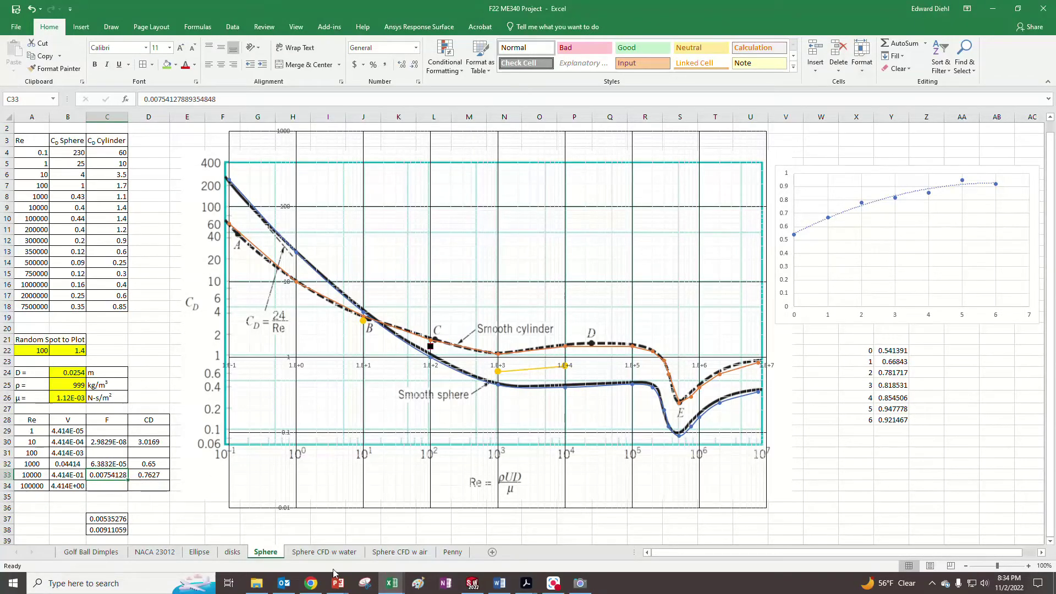
# Step: Switch to SOLIDWORKS and start a local mesh on the cylinder's curved face in the Re = 10,000 project
pyautogui.click(471, 583)
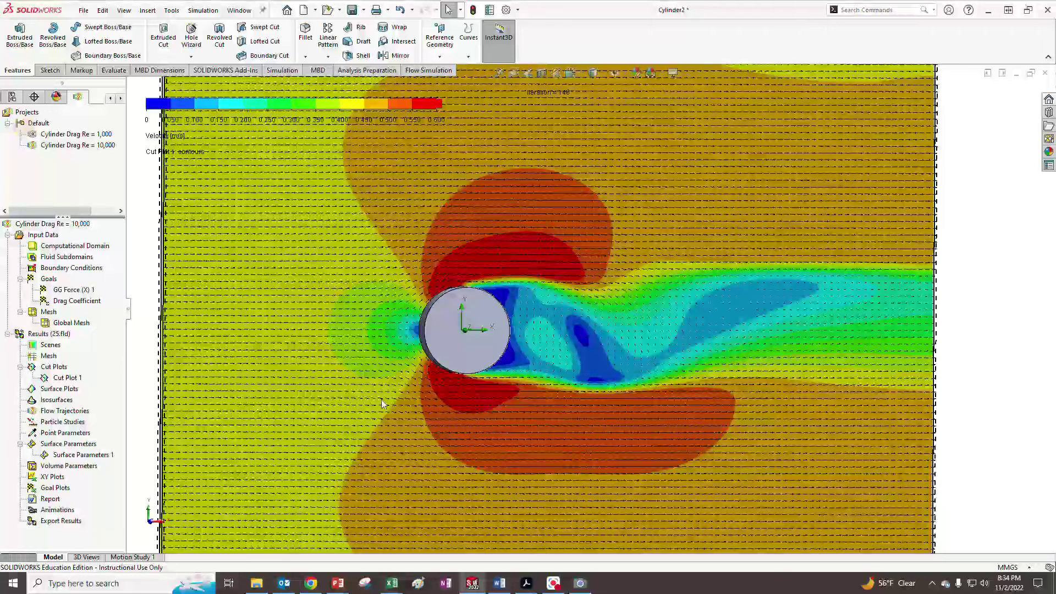
pyautogui.scroll(5, 381, 400)
pyautogui.scroll(-2, 460, 253)
pyautogui.scroll(2, 711, 378)
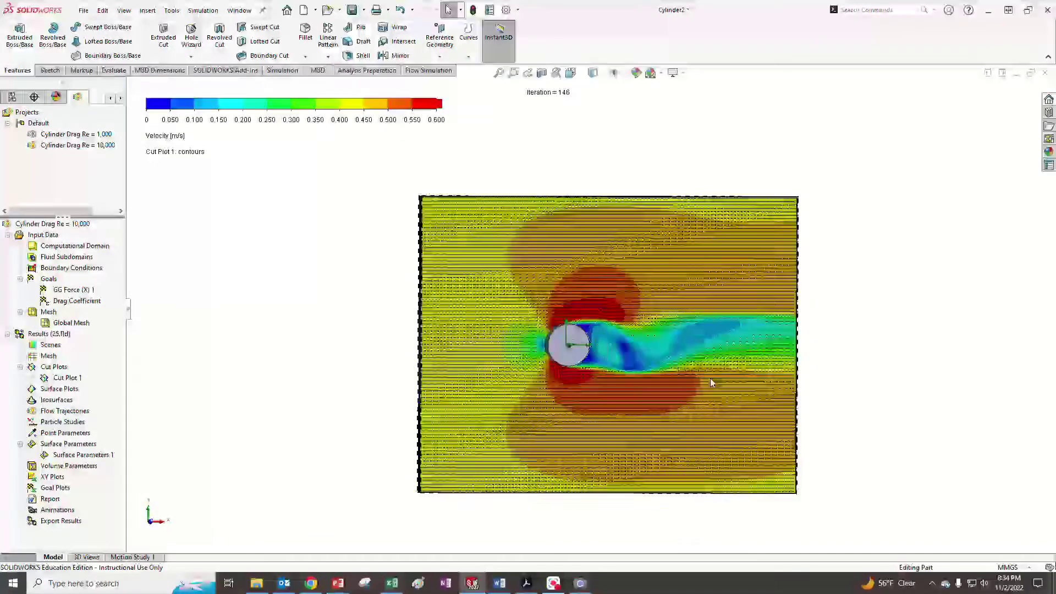
pyautogui.scroll(-1, 711, 383)
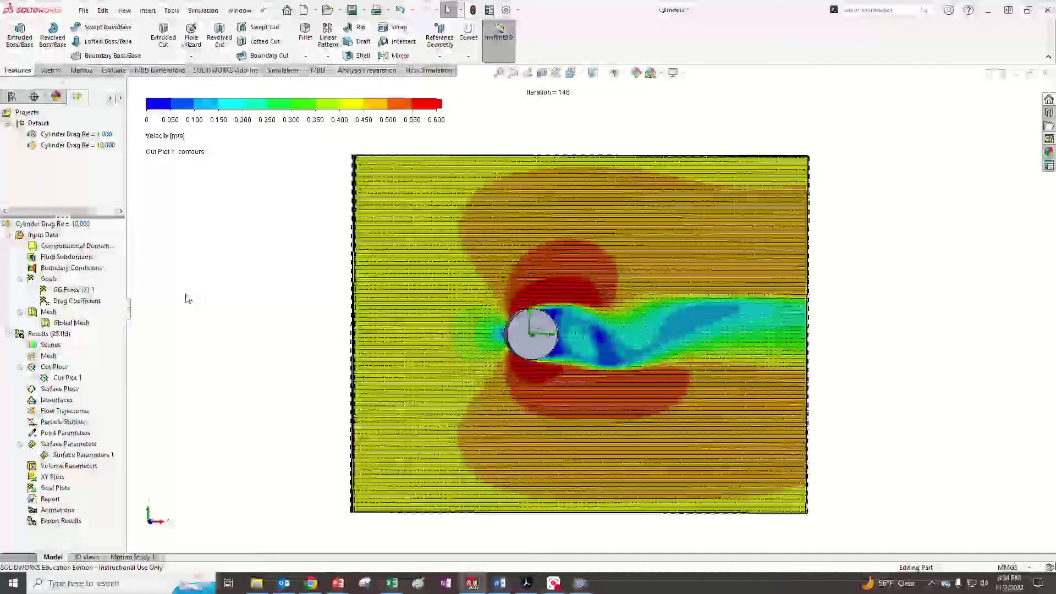
pyautogui.rightClick(49, 313)
pyautogui.click(88, 336)
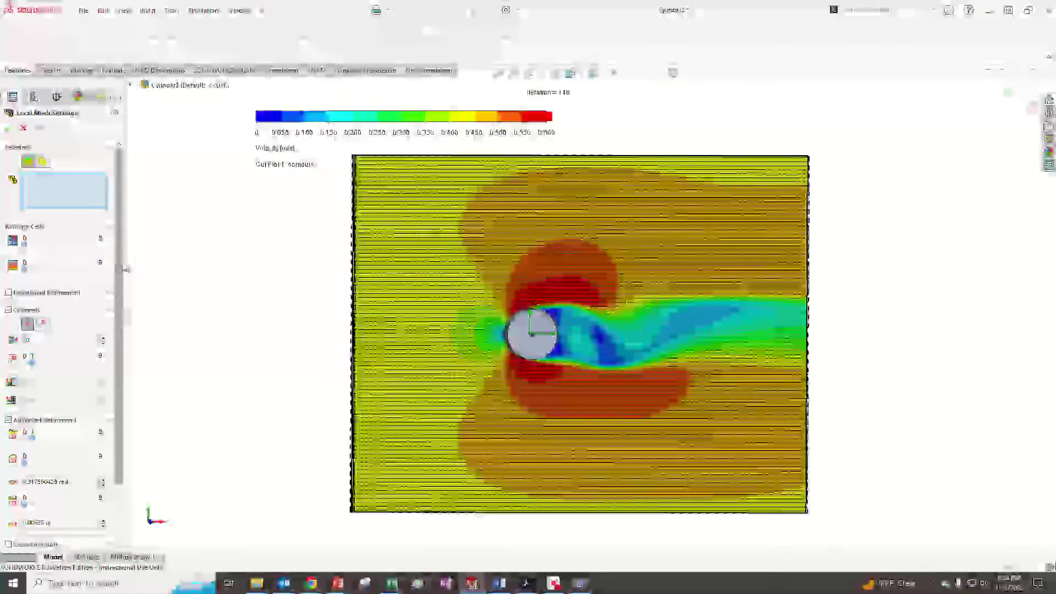
pyautogui.moveTo(126, 269); pyautogui.dragTo(215, 269)
pyautogui.moveTo(371, 290); pyautogui.dragTo(515, 331, button='middle')
pyautogui.scroll(-5, 514, 332)
pyautogui.scroll(-3, 509, 334)
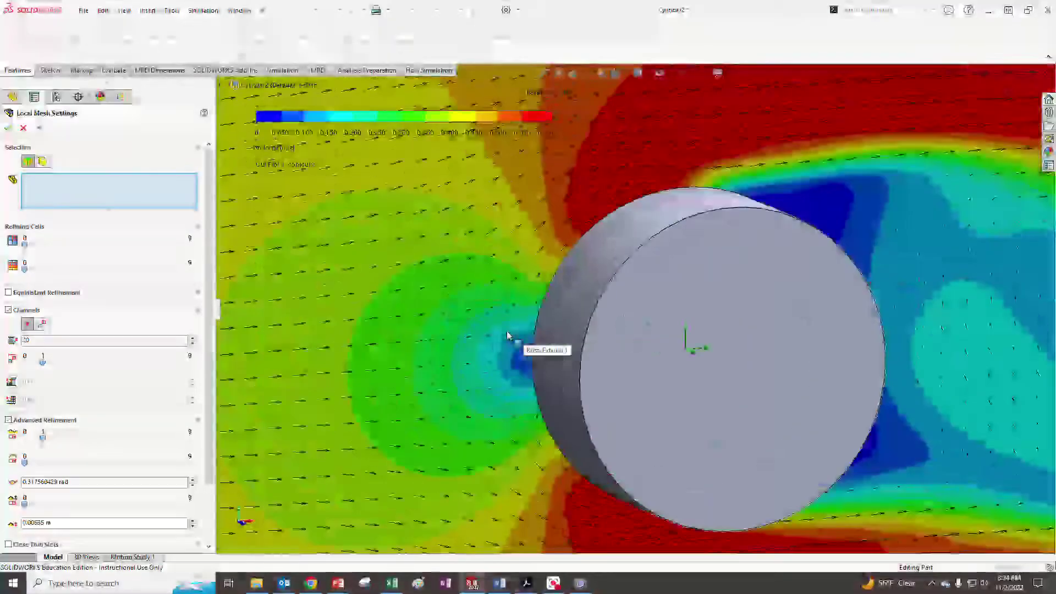
pyautogui.click(562, 318)
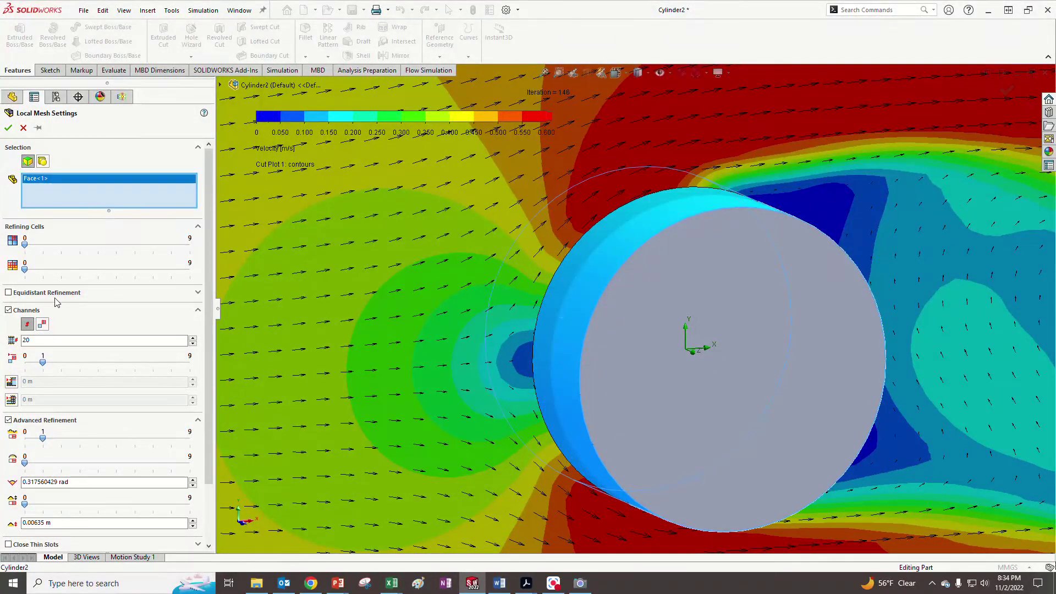
# Step: Turn off Channels and Advanced Refinement, and enable Equidistant Refinement with 3 shells and a maximum equidistant level of 3
pyautogui.click(10, 311)
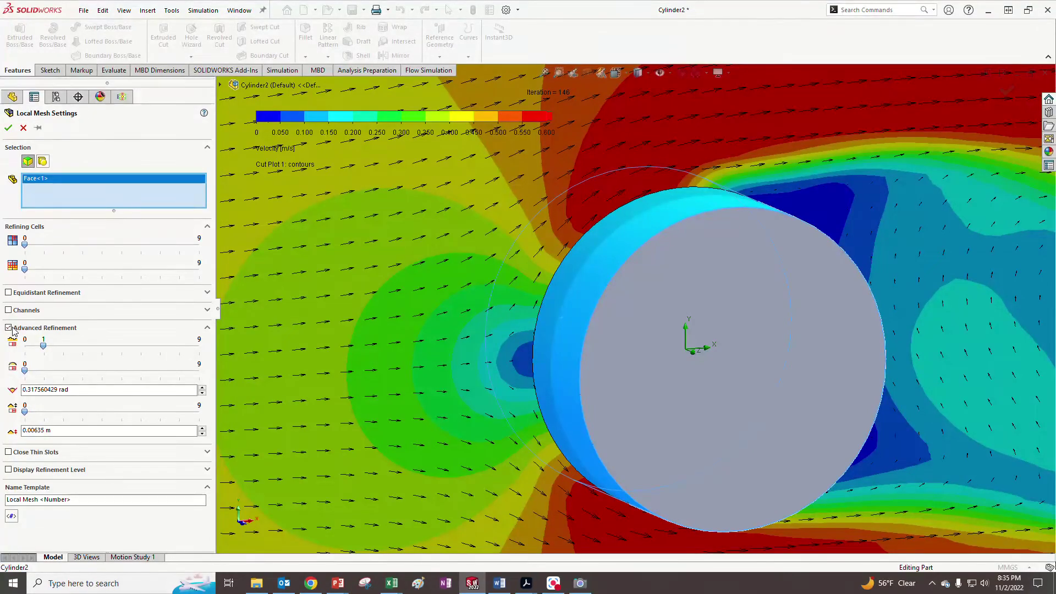
pyautogui.click(9, 327)
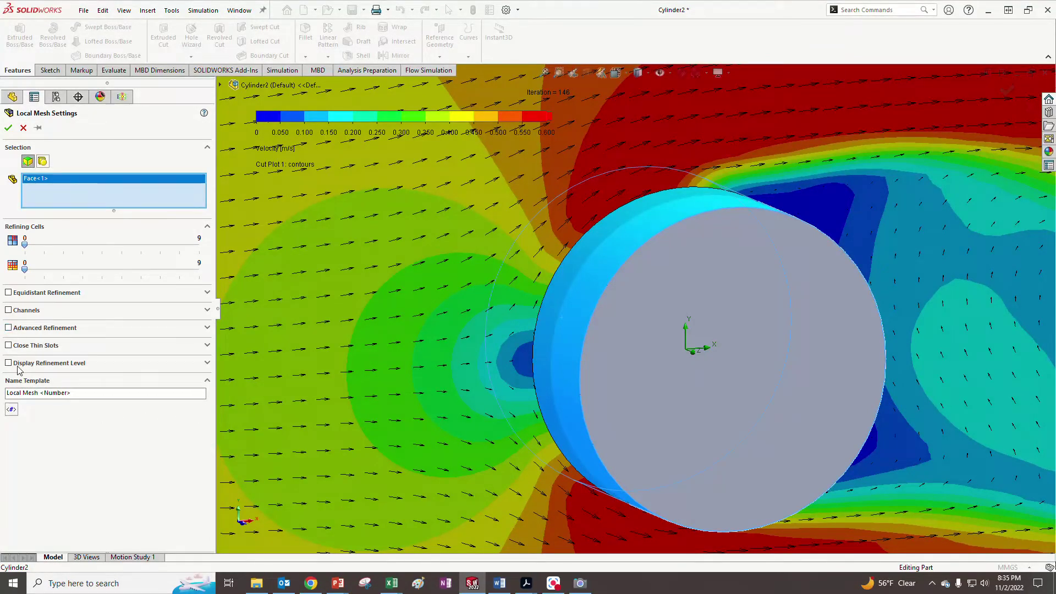
pyautogui.click(9, 293)
pyautogui.click(159, 306)
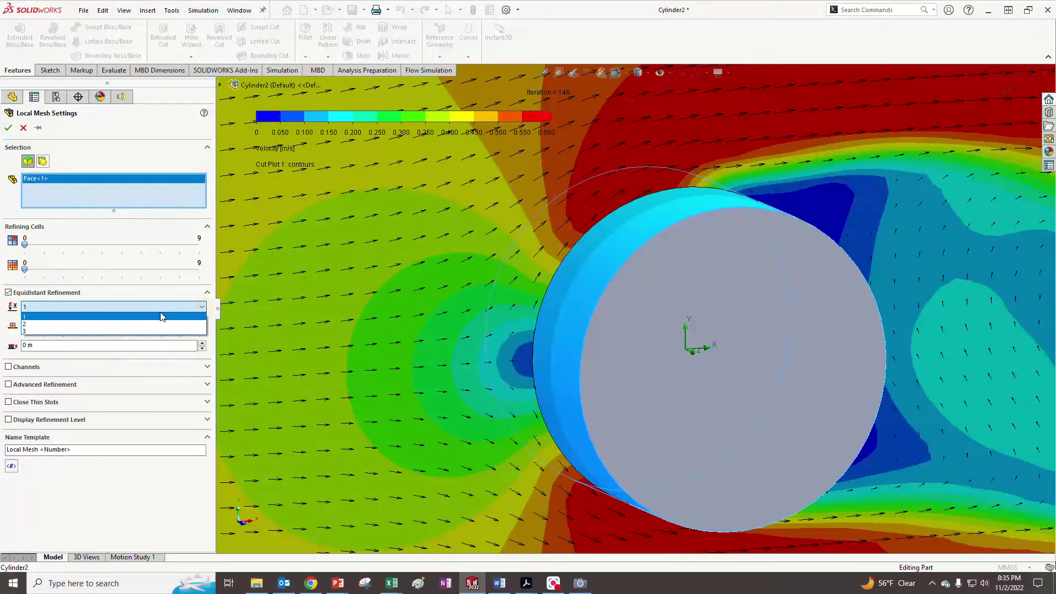
pyautogui.click(146, 330)
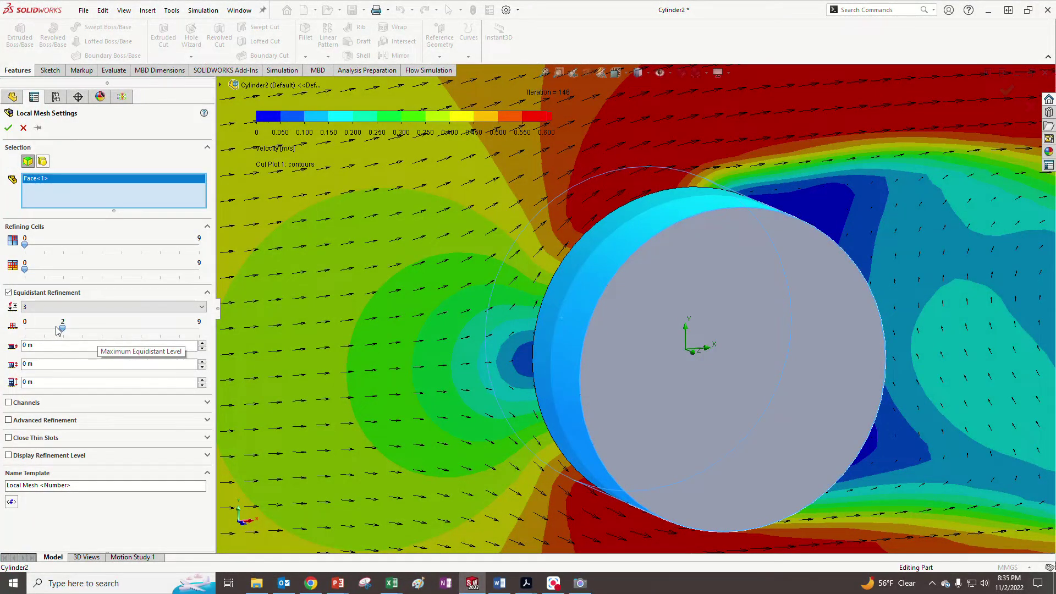
pyautogui.moveTo(62, 329); pyautogui.dragTo(82, 330)
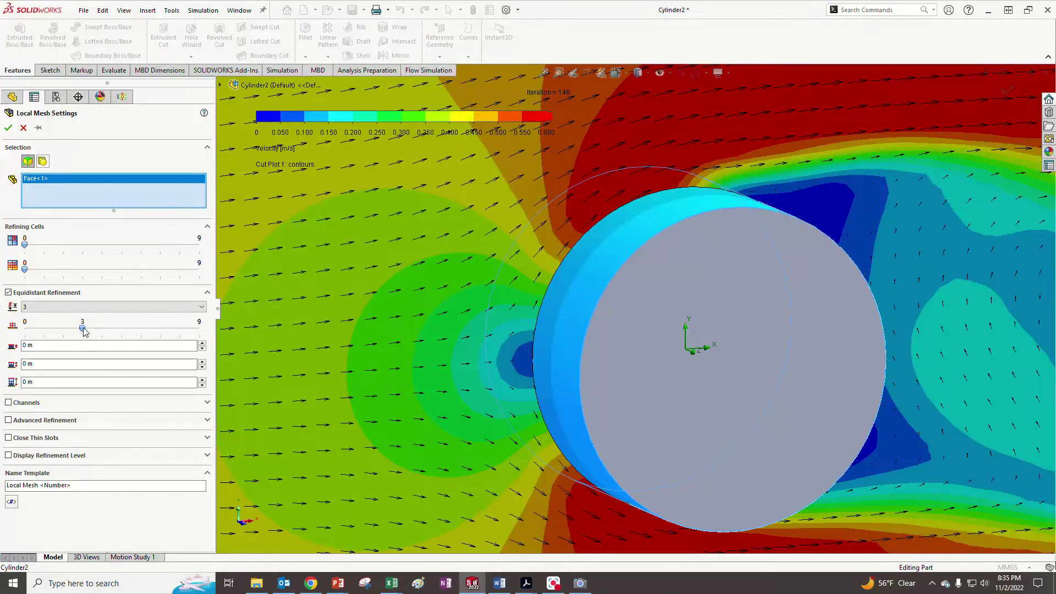
pyautogui.moveTo(83, 329)
pyautogui.mouseDown()
pyautogui.moveTo(158, 331)
pyautogui.moveTo(92, 331)
pyautogui.mouseUp()
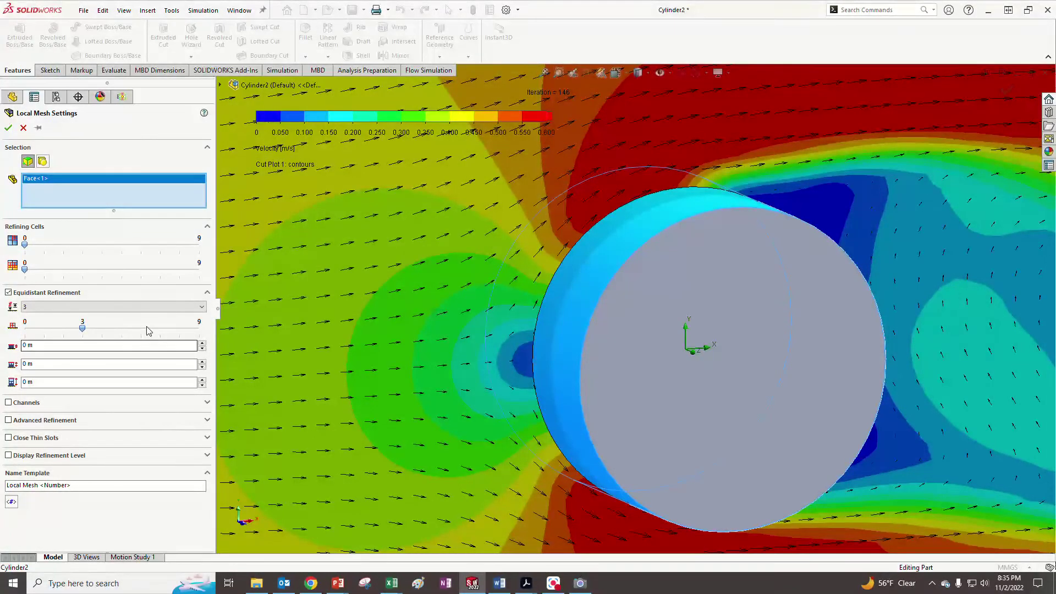
# Step: Set the equidistant refinement's Offset Distance 1 to 0.002 m and Offset Distance 2 to 0.01 m
pyautogui.click(203, 343)
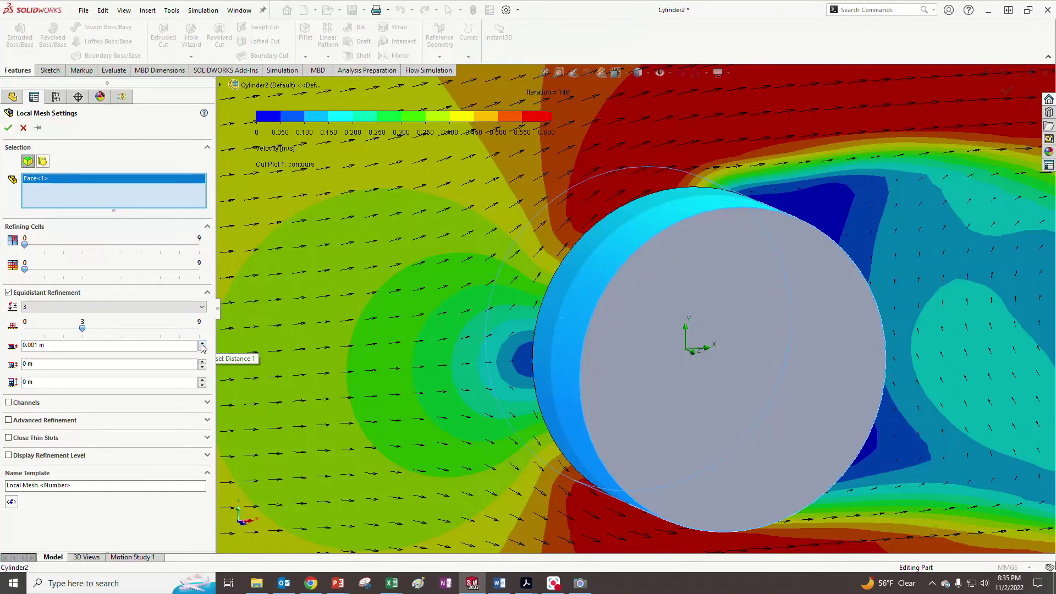
pyautogui.click(201, 344)
pyautogui.click(201, 344)
pyautogui.click(202, 344)
pyautogui.click(202, 363)
pyautogui.click(202, 362)
pyautogui.click(203, 363)
pyautogui.click(202, 362)
pyautogui.click(202, 362)
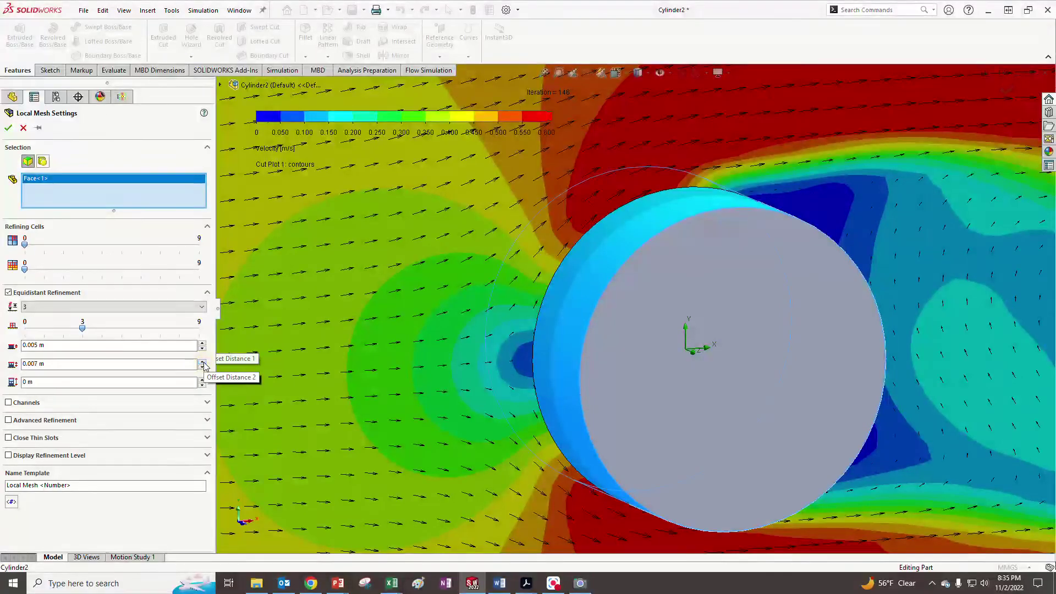
pyautogui.click(202, 363)
pyautogui.click(202, 362)
pyautogui.click(203, 367)
pyautogui.click(203, 367)
pyautogui.click(203, 367)
pyautogui.click(203, 367)
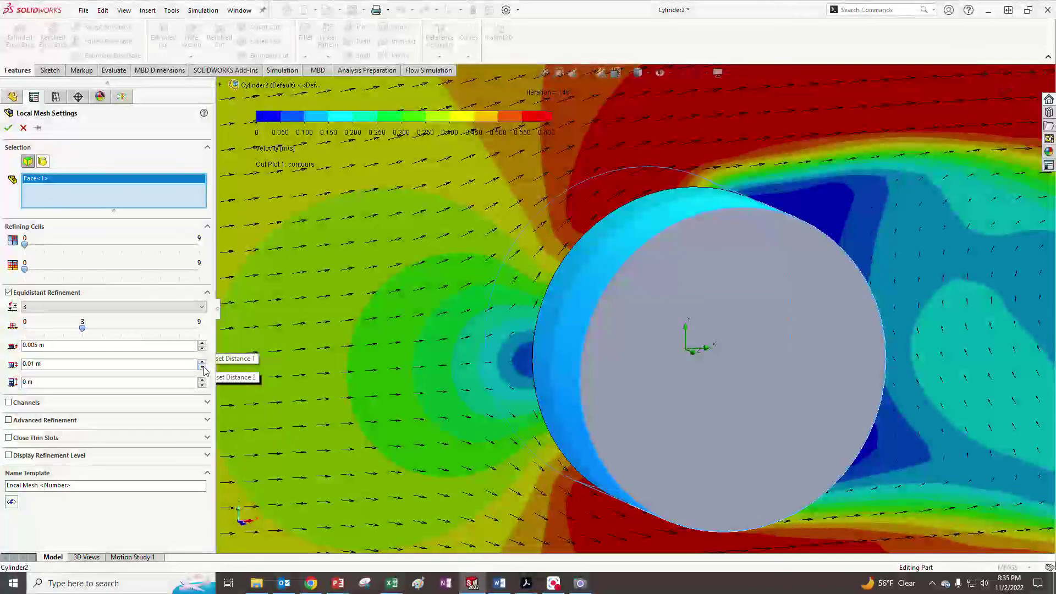
pyautogui.click(203, 350)
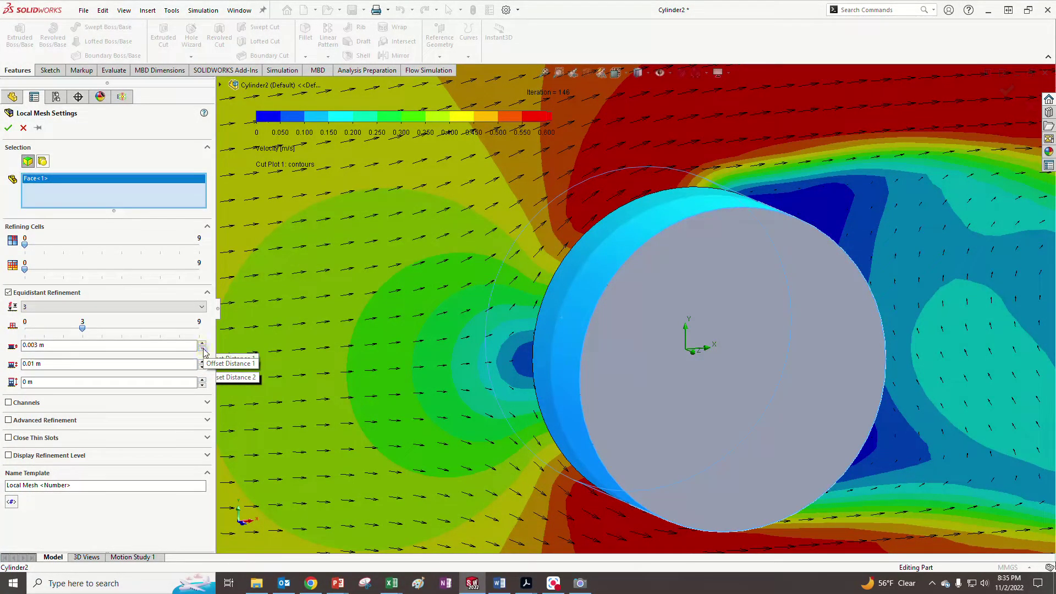
pyautogui.click(203, 348)
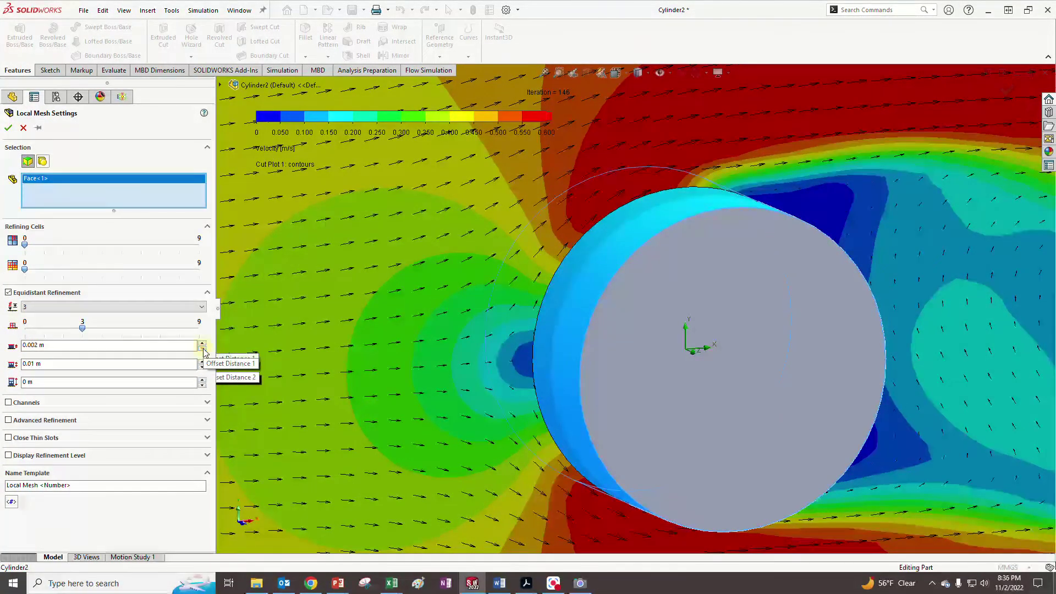
# Step: Set Offset Distance 3 to 0.015 m and accept the local mesh settings
pyautogui.click(203, 379)
pyautogui.click(203, 380)
pyautogui.click(203, 380)
pyautogui.click(203, 379)
pyautogui.click(203, 380)
pyautogui.click(203, 380)
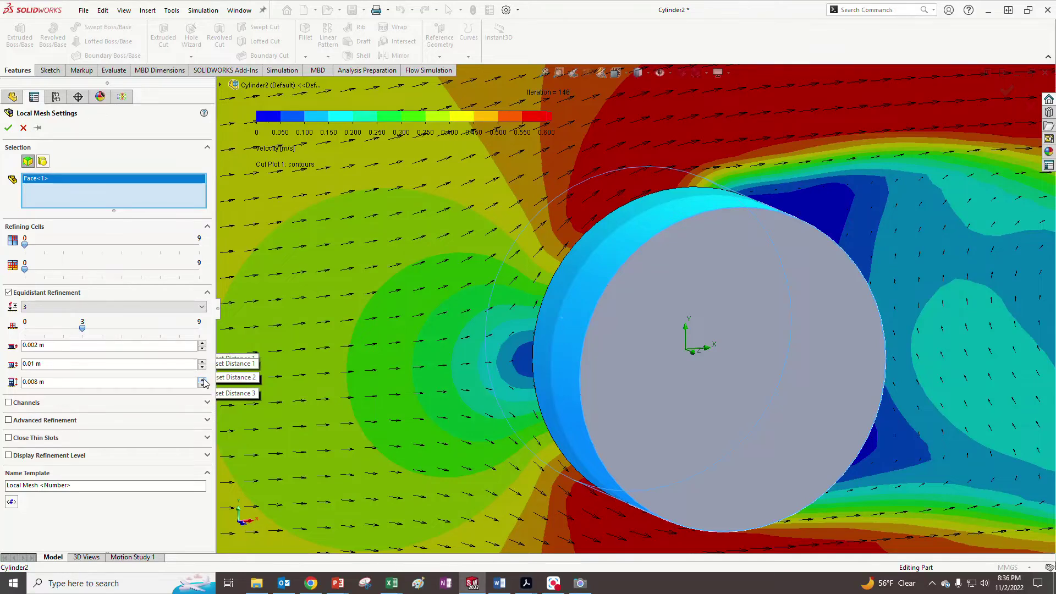
pyautogui.click(203, 379)
pyautogui.click(203, 379)
pyautogui.click(202, 379)
pyautogui.click(203, 380)
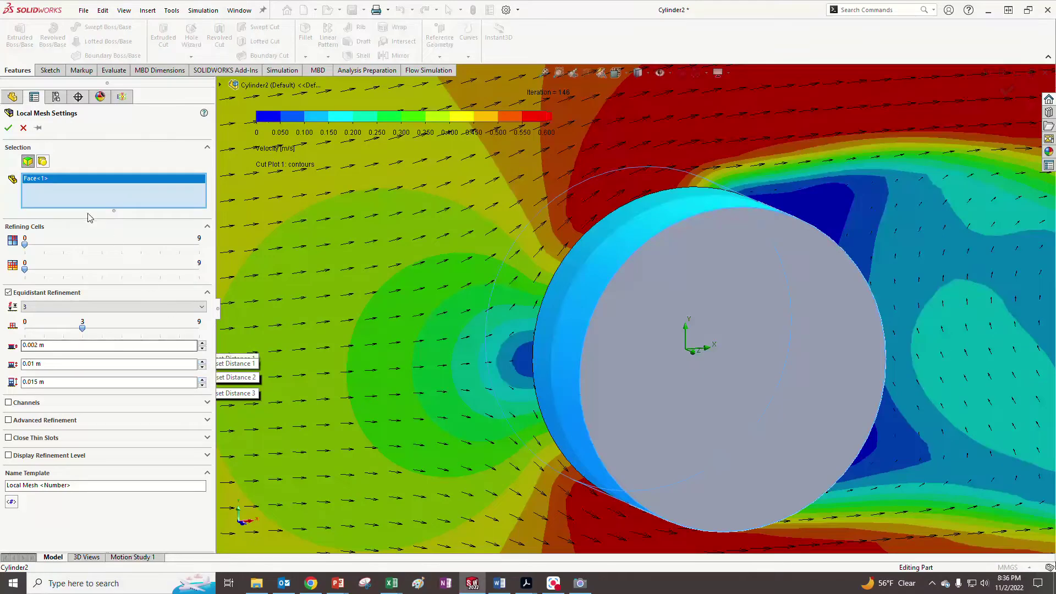
pyautogui.click(8, 128)
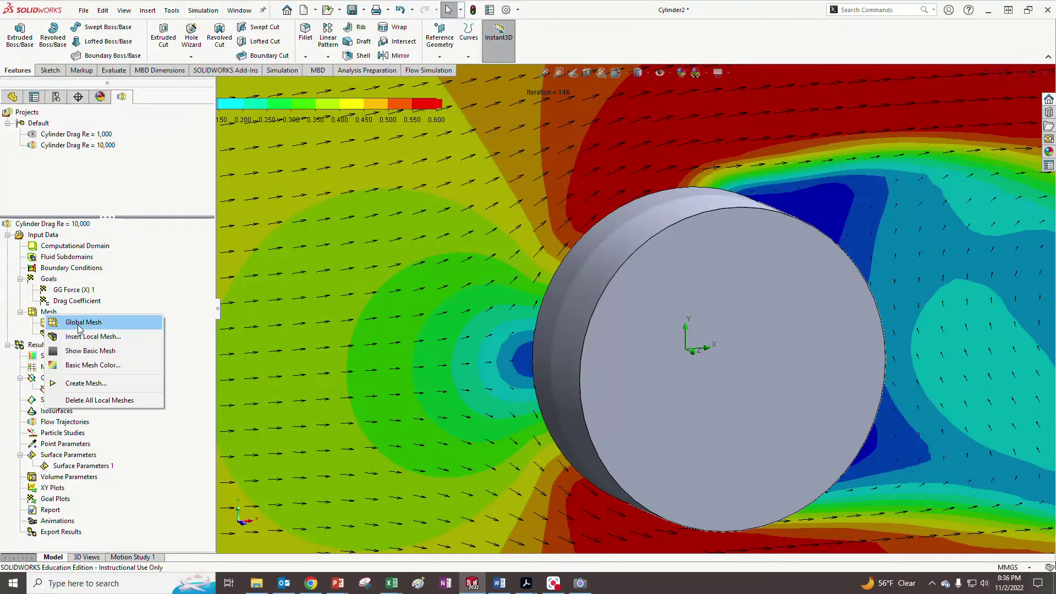
# Step: Generate the mesh for the Re = 10,000 project on this computer using all cores, and close the mesh generation window
pyautogui.click(86, 384)
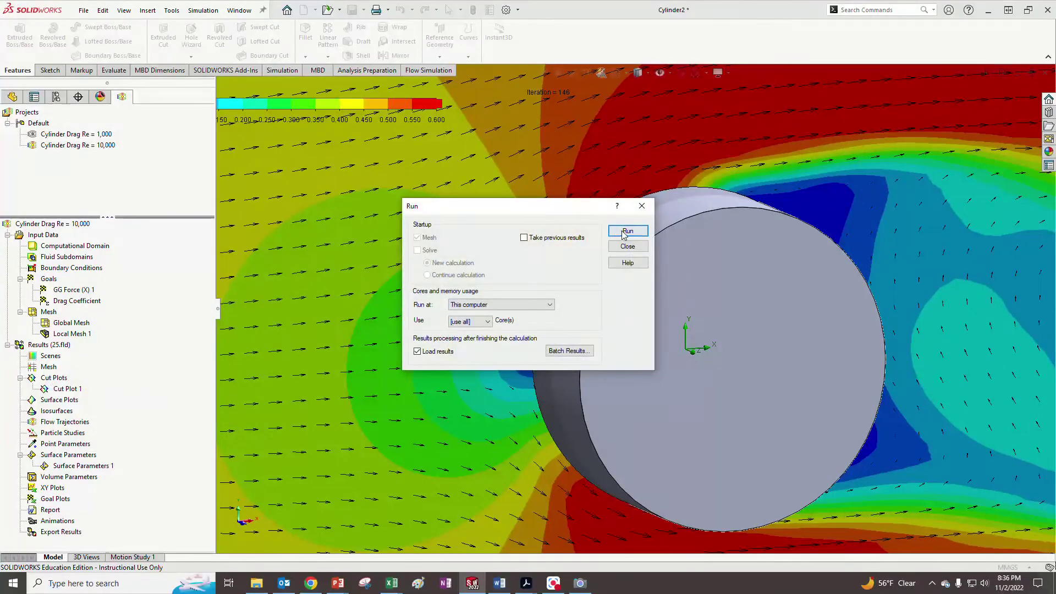
pyautogui.click(626, 231)
pyautogui.click(606, 584)
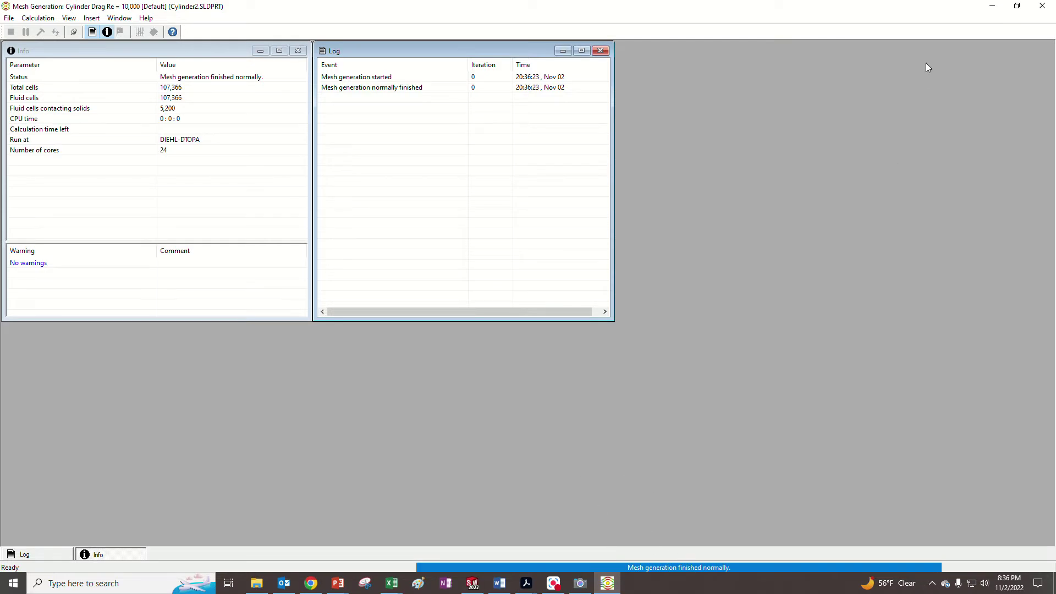
pyautogui.click(1042, 6)
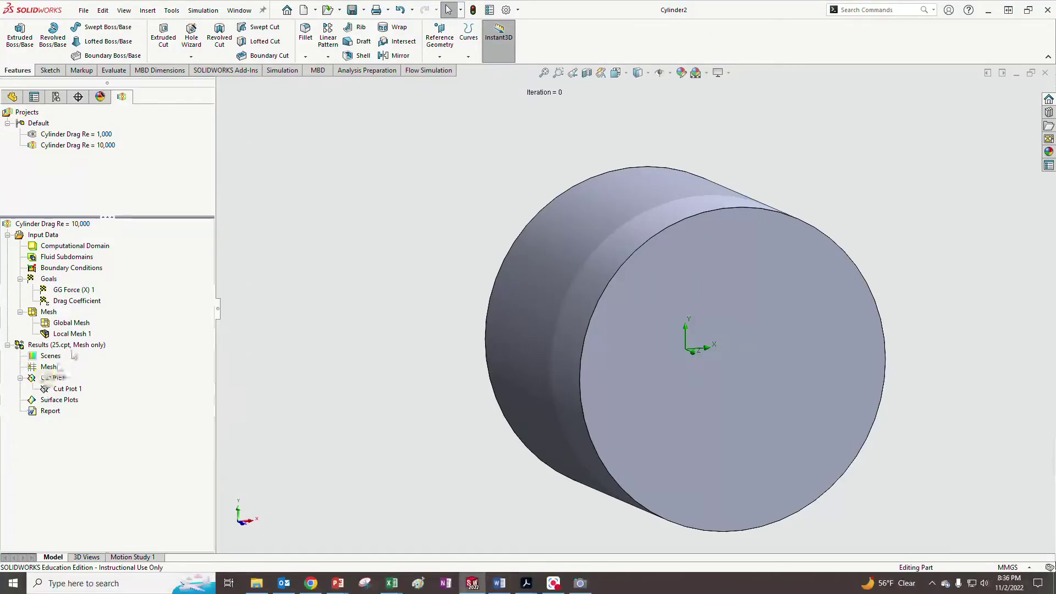
# Step: Insert a cut plot on the Front Plane showing only the mesh, and examine the refined cells around the cylinder
pyautogui.rightClick(55, 379)
pyautogui.click(76, 385)
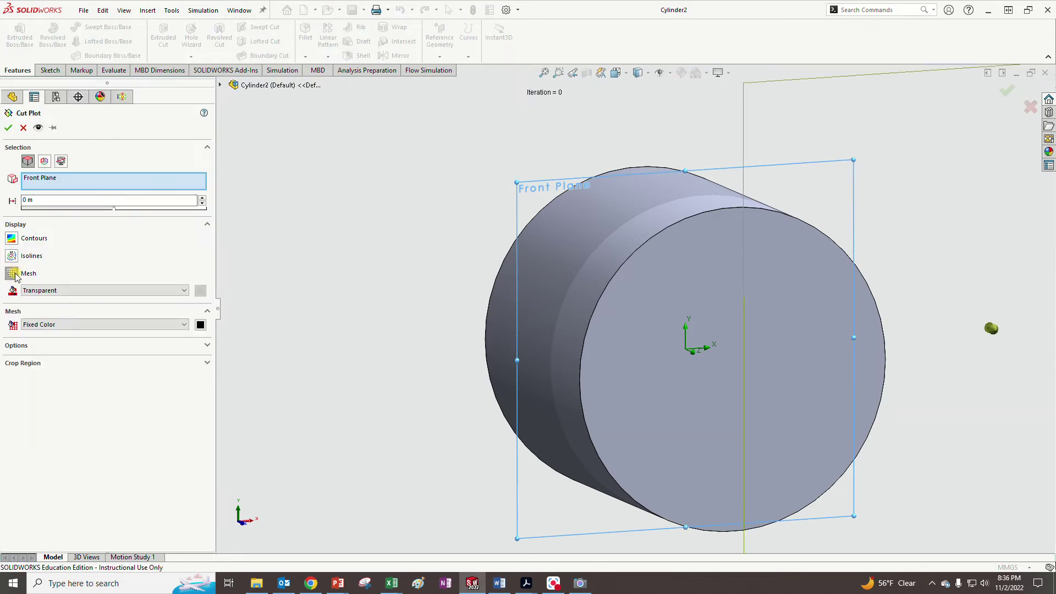
pyautogui.click(9, 128)
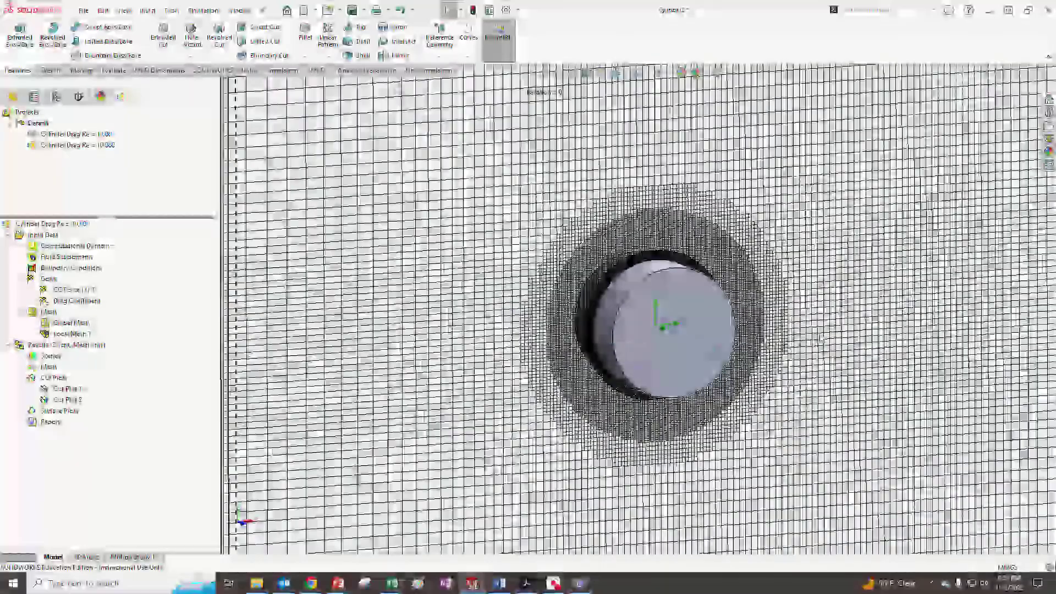
pyautogui.moveTo(820, 339); pyautogui.dragTo(804, 319, button='middle')
pyautogui.scroll(3, 805, 319)
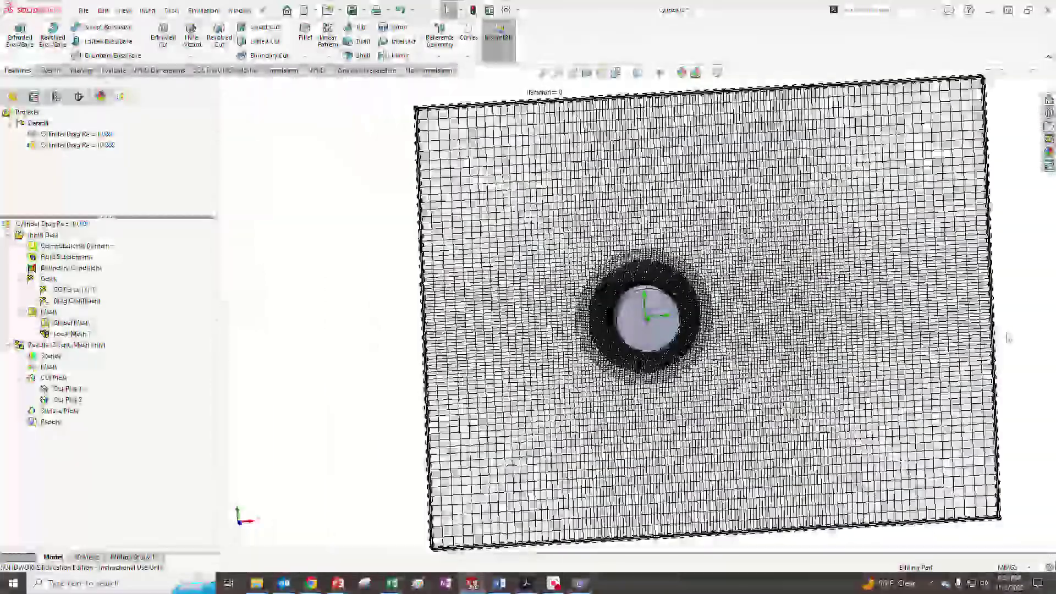
pyautogui.scroll(3, 930, 348)
pyautogui.moveTo(930, 348); pyautogui.dragTo(899, 343, button='middle')
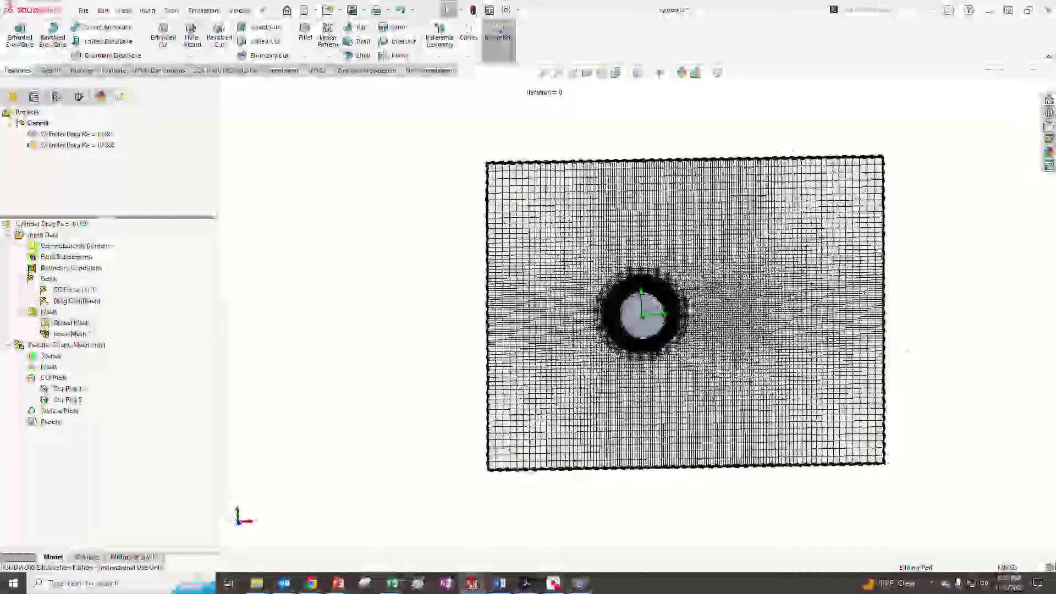
pyautogui.scroll(-4, 811, 286)
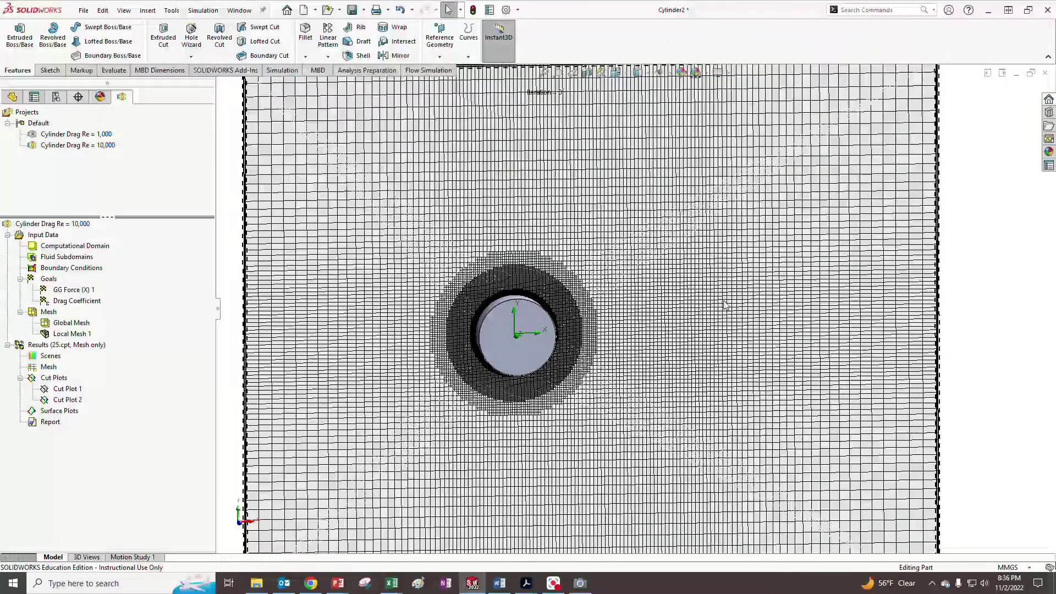
pyautogui.rightClick(43, 316)
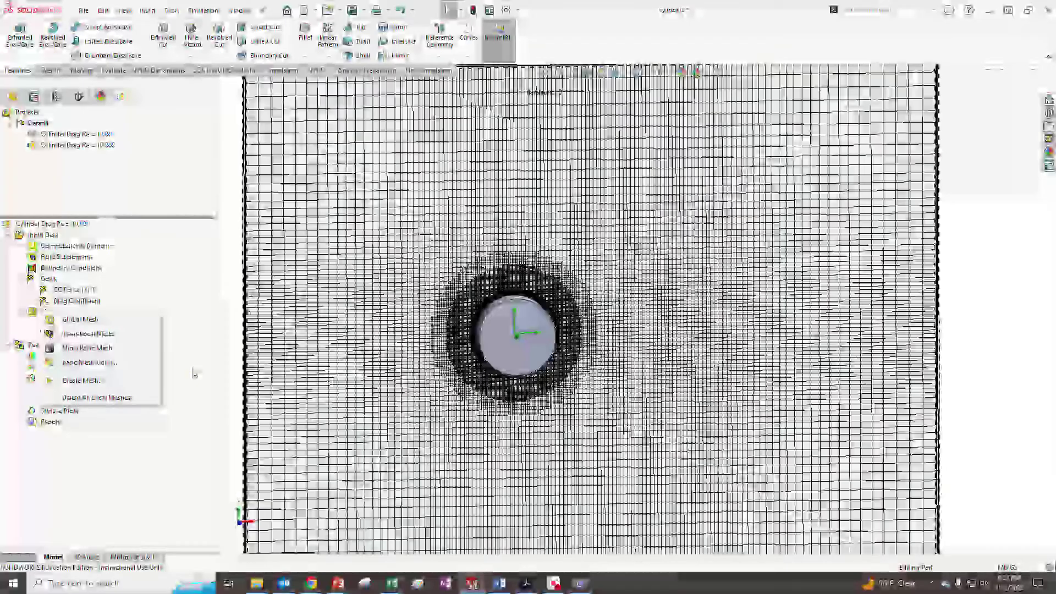
pyautogui.rightClick(60, 325)
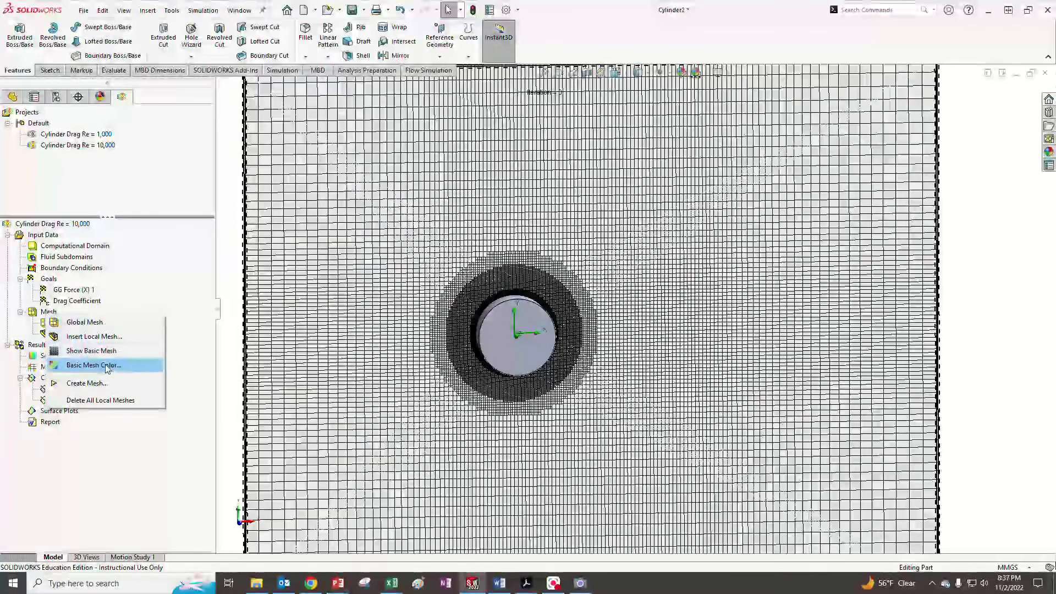
pyautogui.click(198, 366)
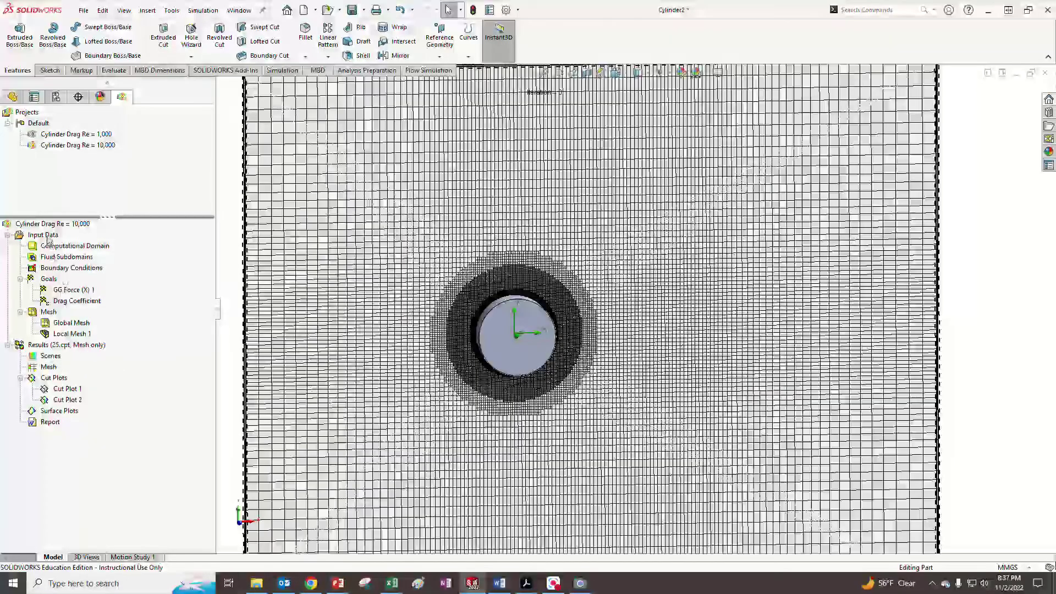
# Step: Run the solver for the Cylinder Drag Re = 10,000 project and open its solver window to monitor the drag coefficient goal
pyautogui.rightClick(53, 226)
pyautogui.click(77, 233)
pyautogui.click(628, 230)
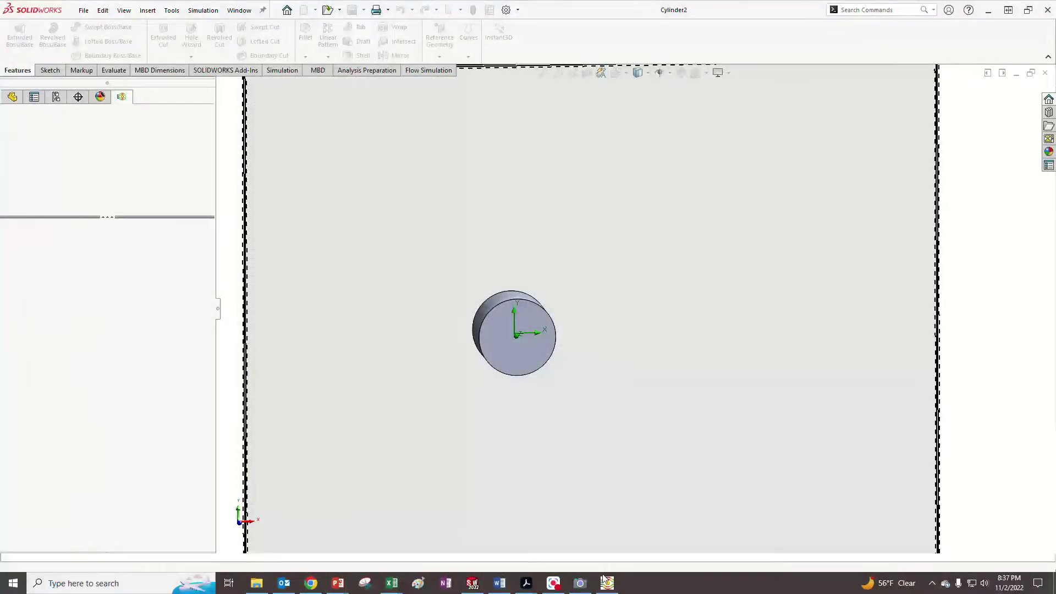
pyautogui.click(607, 583)
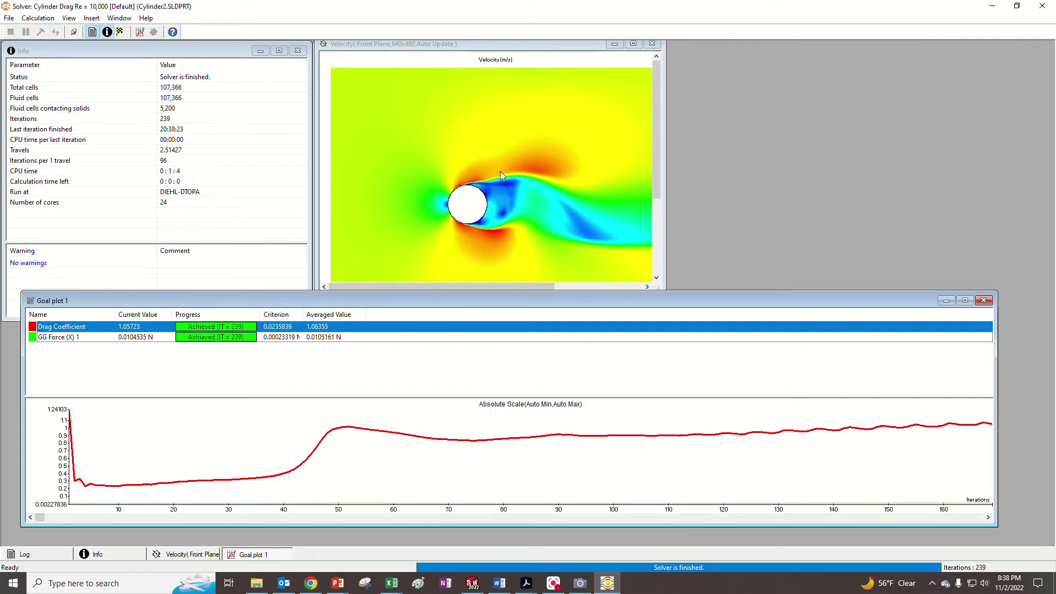
# Step: Switch back to SOLIDWORKS and show Cut Plot 1, with the whole velocity contour around the cylinder in view
pyautogui.click(474, 584)
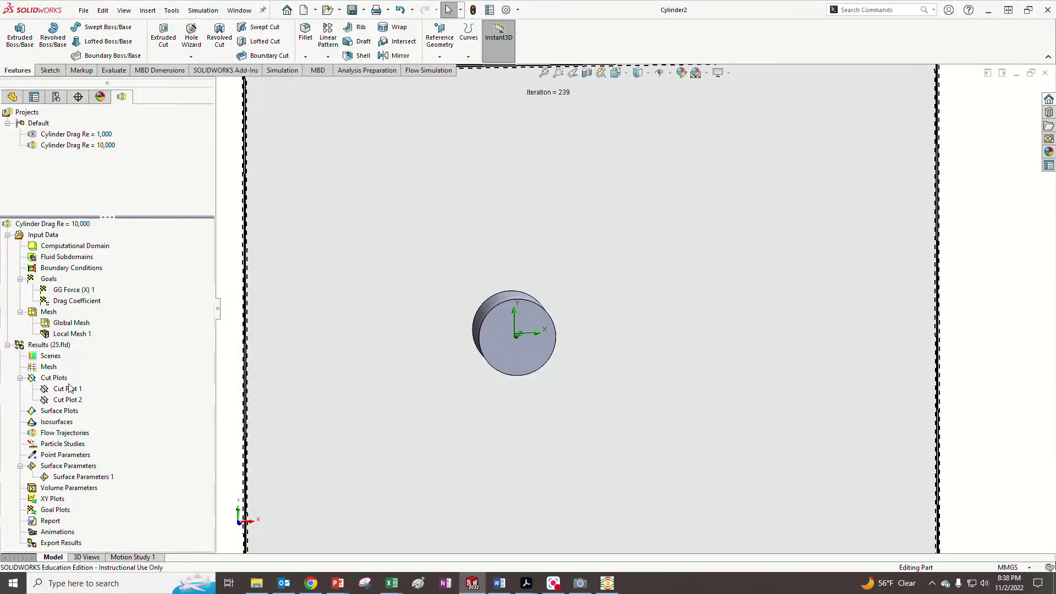
pyautogui.rightClick(69, 388)
pyautogui.click(97, 405)
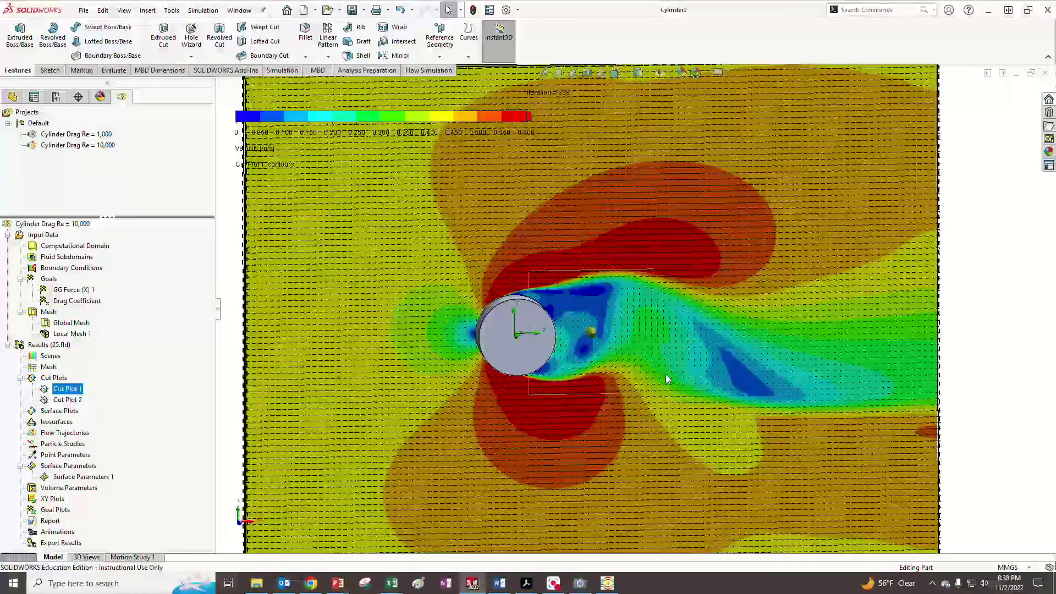
pyautogui.scroll(1, 669, 377)
pyautogui.click(902, 384)
pyautogui.scroll(1, 900, 384)
pyautogui.moveTo(900, 382)
pyautogui.mouseDown(button='middle')
pyautogui.moveTo(899, 363)
pyautogui.moveTo(889, 368)
pyautogui.mouseUp(button='middle')
pyautogui.scroll(1, 533, 282)
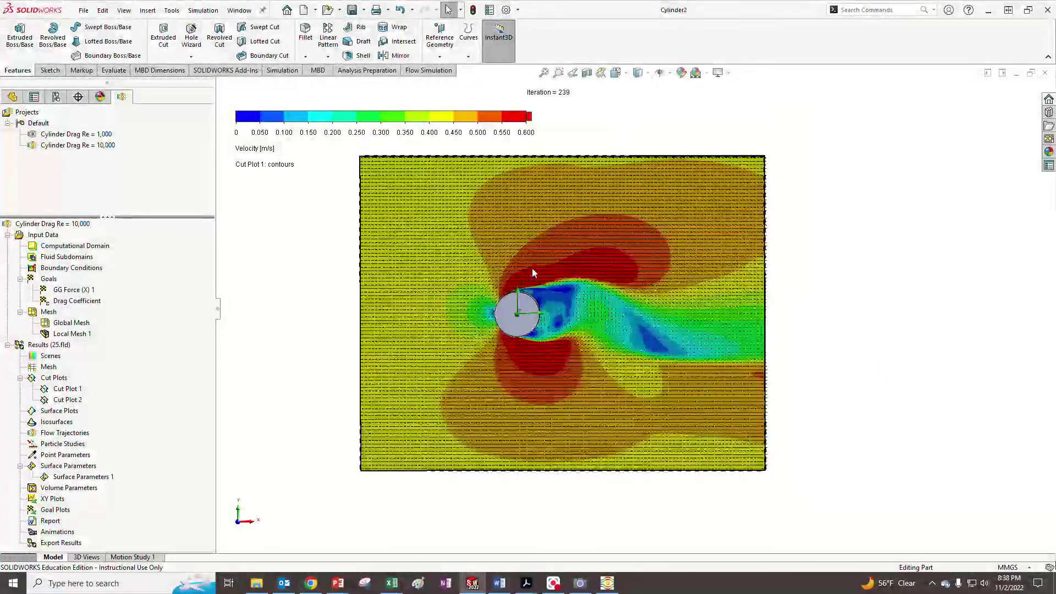
pyautogui.scroll(-1, 498, 250)
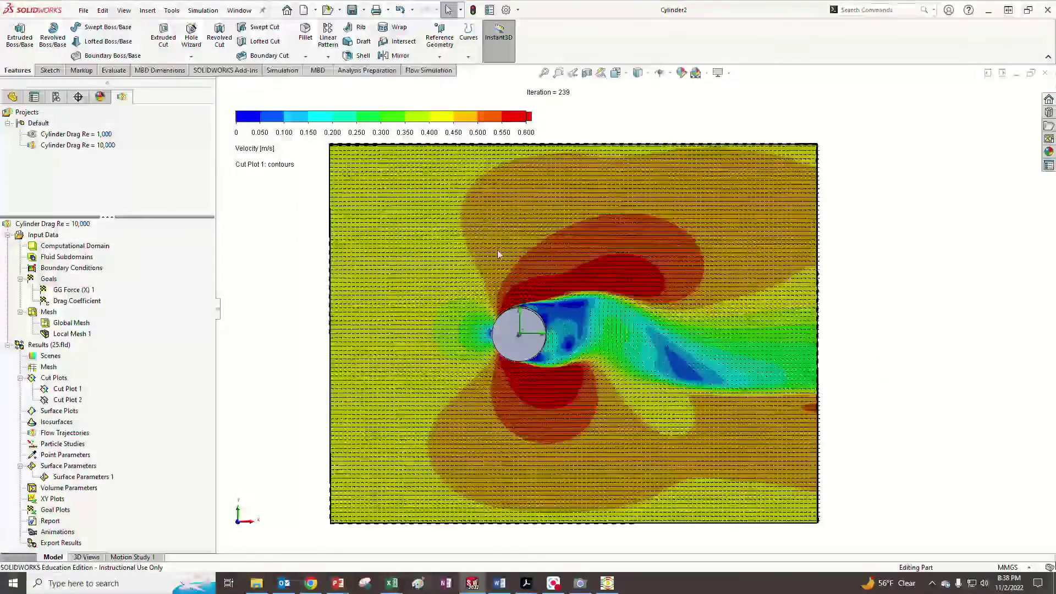
# Step: Export the Surface Parameters 1 results to Excel and copy the X-component of the Force row
pyautogui.rightClick(65, 480)
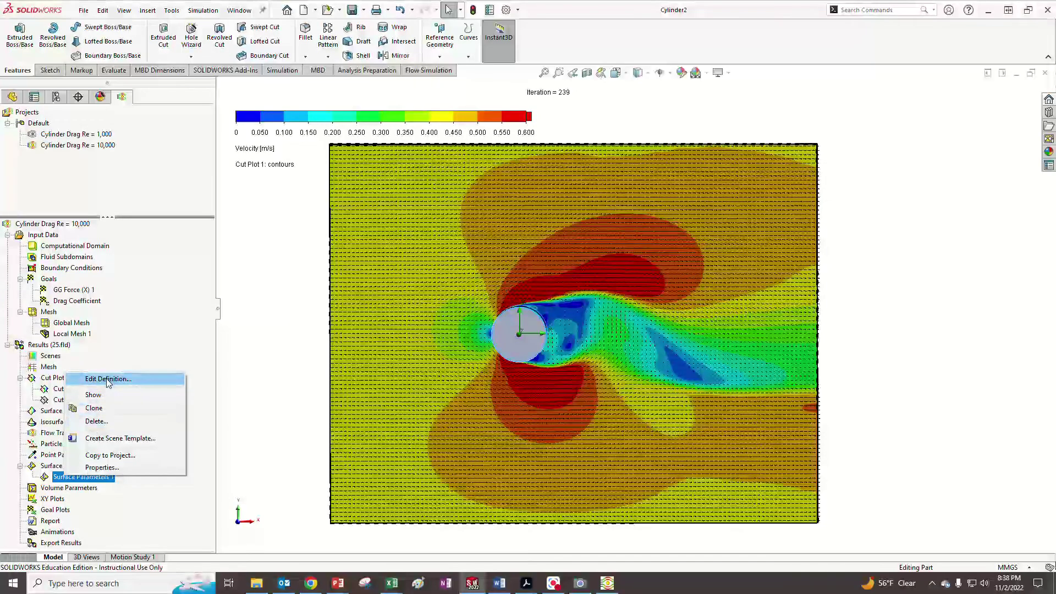
pyautogui.click(108, 380)
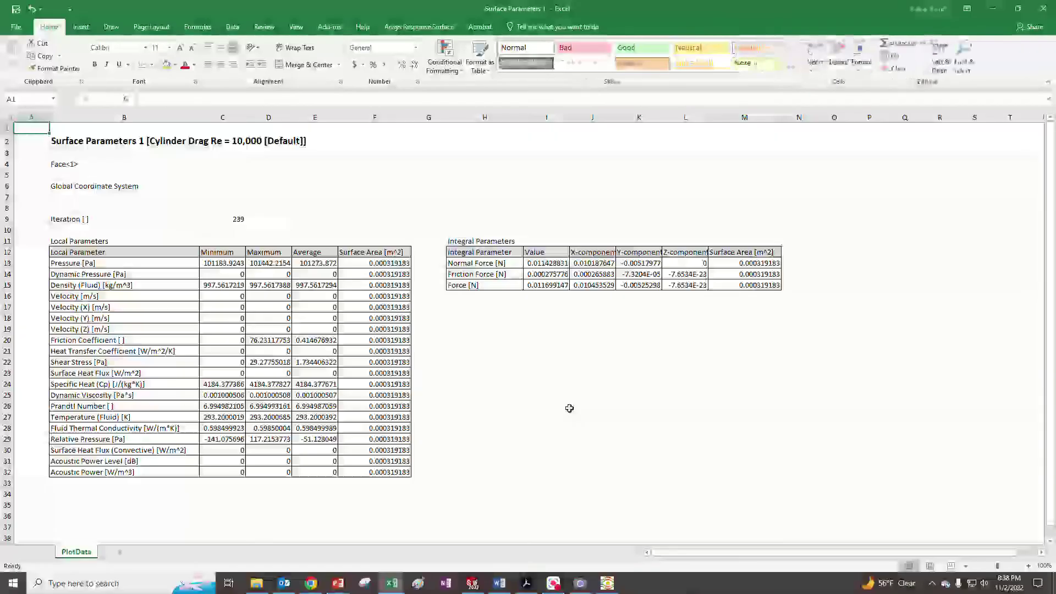
pyautogui.click(596, 286)
pyautogui.hotkey('ctrl', 'c')
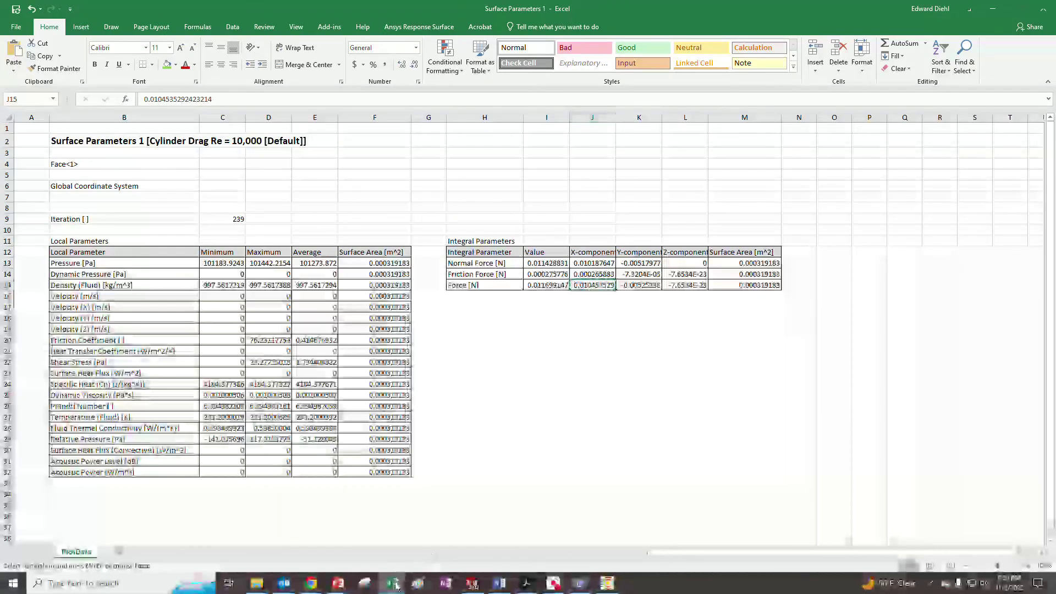
pyautogui.moveTo(396, 587)
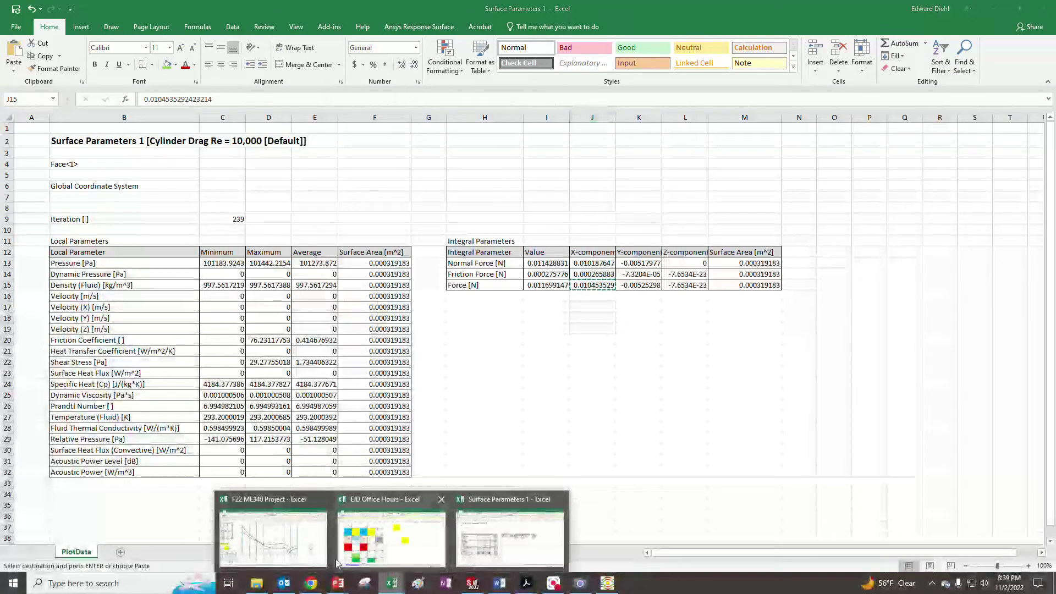
pyautogui.click(542, 528)
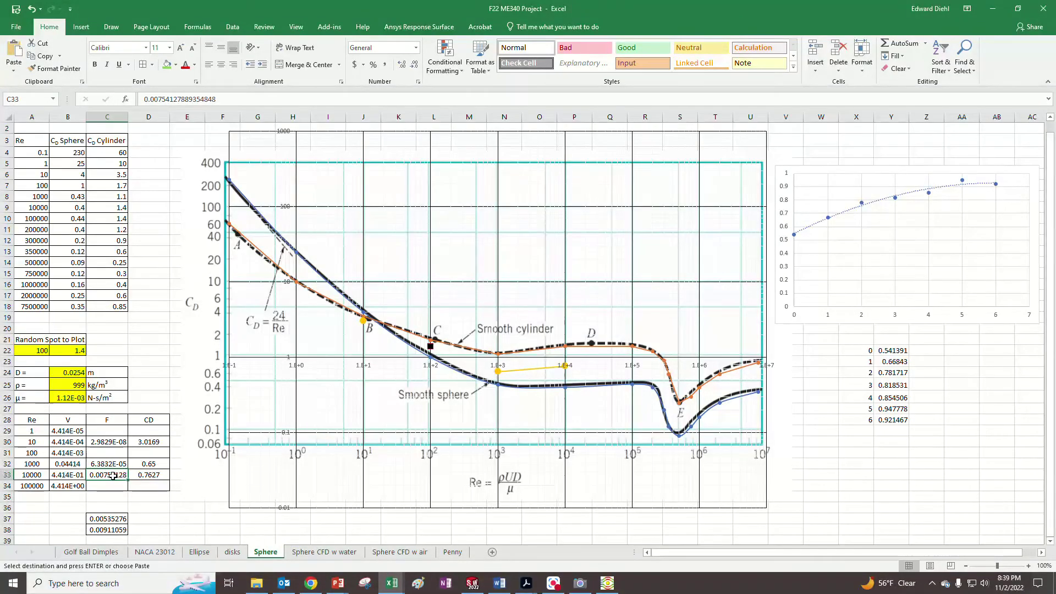
pyautogui.hotkey('ctrl', 'c')
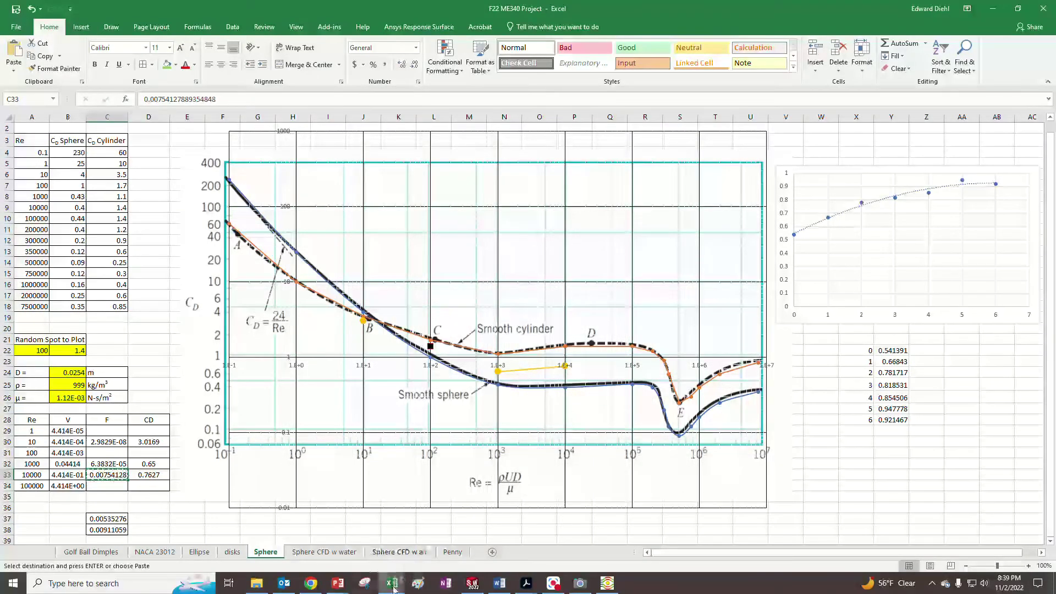
pyautogui.moveTo(394, 587)
pyautogui.click(509, 538)
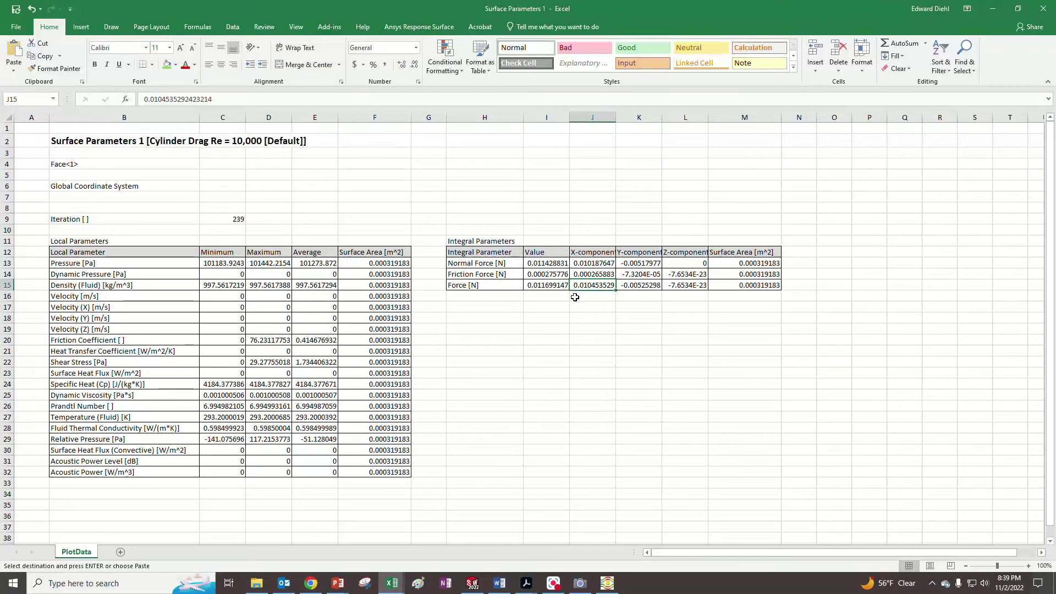
# Step: Copy the X-component of Force (J15) into the F cell of the Re = 10000 row (C33) in the F22 ME340 Project workbook
pyautogui.hotkey('ctrl', 'c')
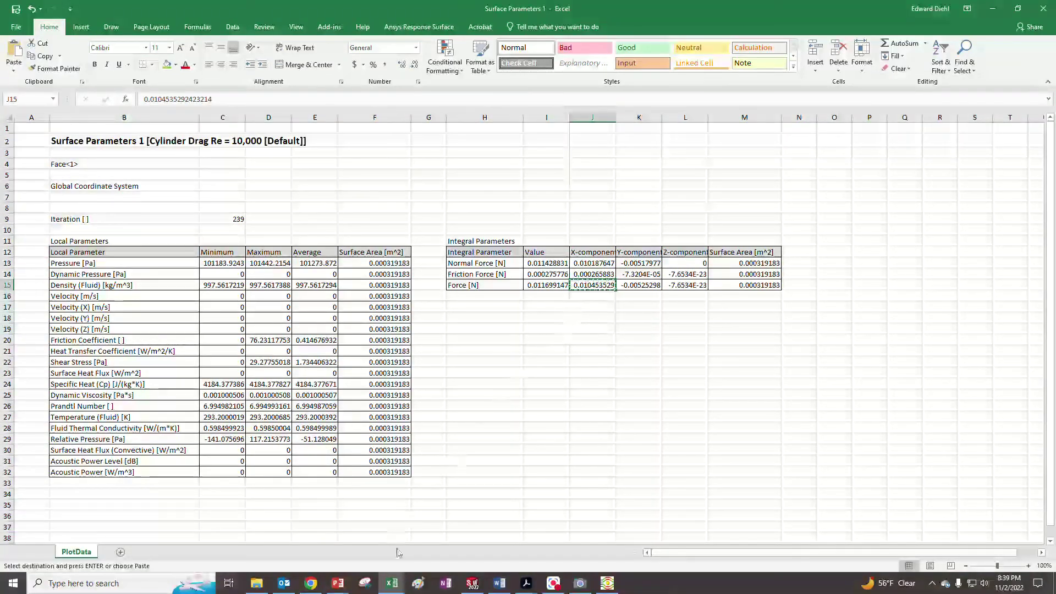
pyautogui.moveTo(393, 586)
pyautogui.click(290, 535)
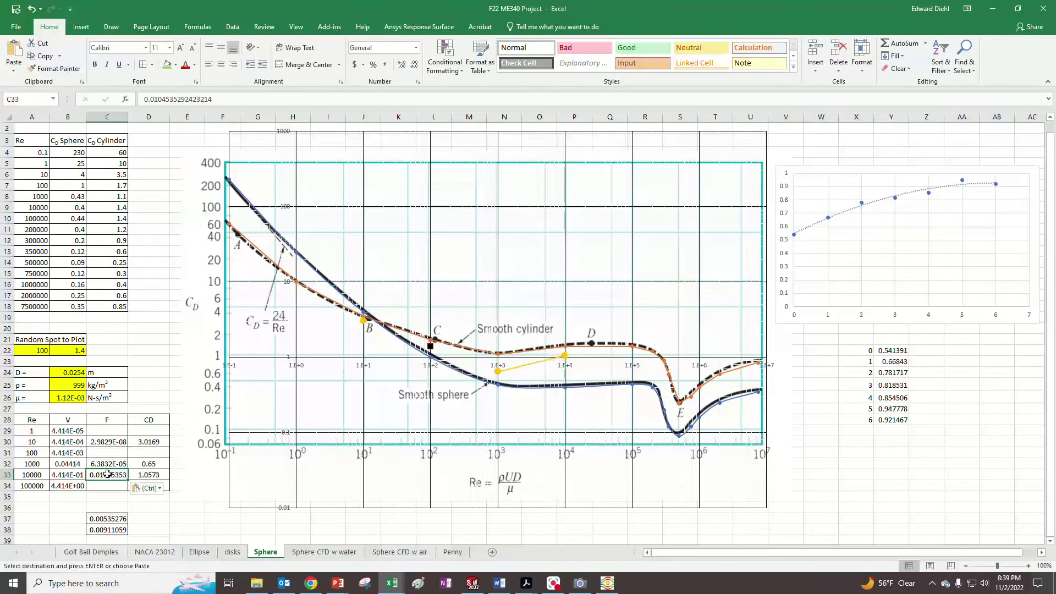
# Step: Compare the Re = 10,000 drag point with the smooth cylinder curve, and check the small trend chart and the CD formula in D33
pyautogui.click(565, 356)
pyautogui.click(864, 467)
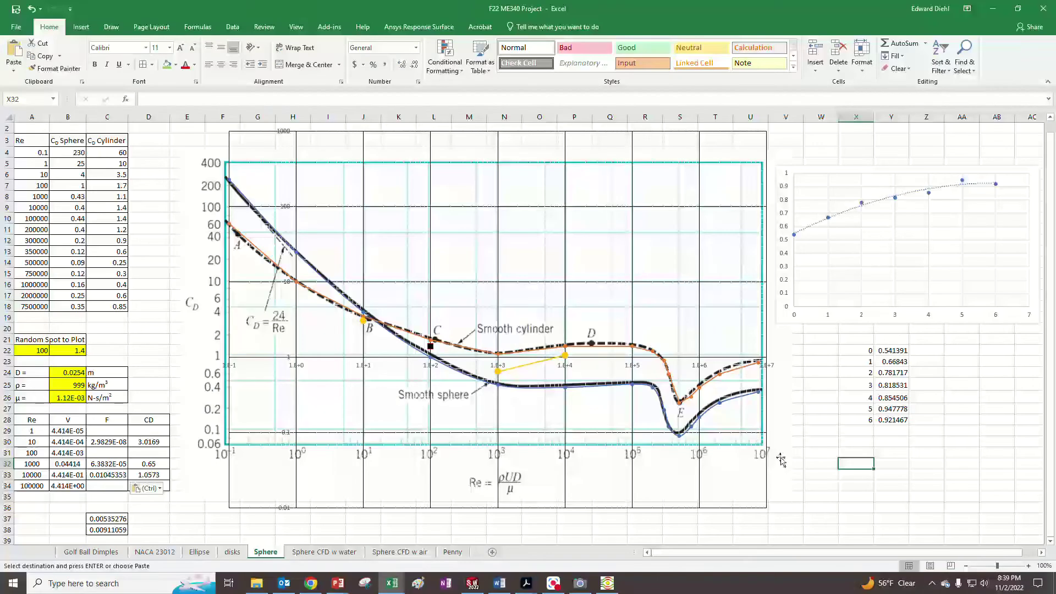
pyautogui.click(863, 203)
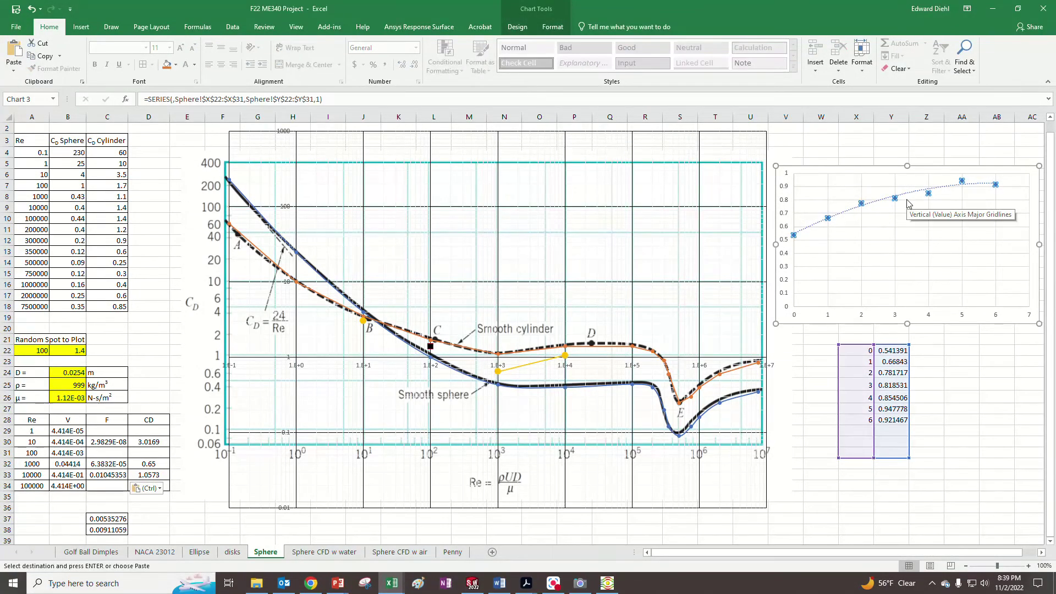
pyautogui.press('Escape')
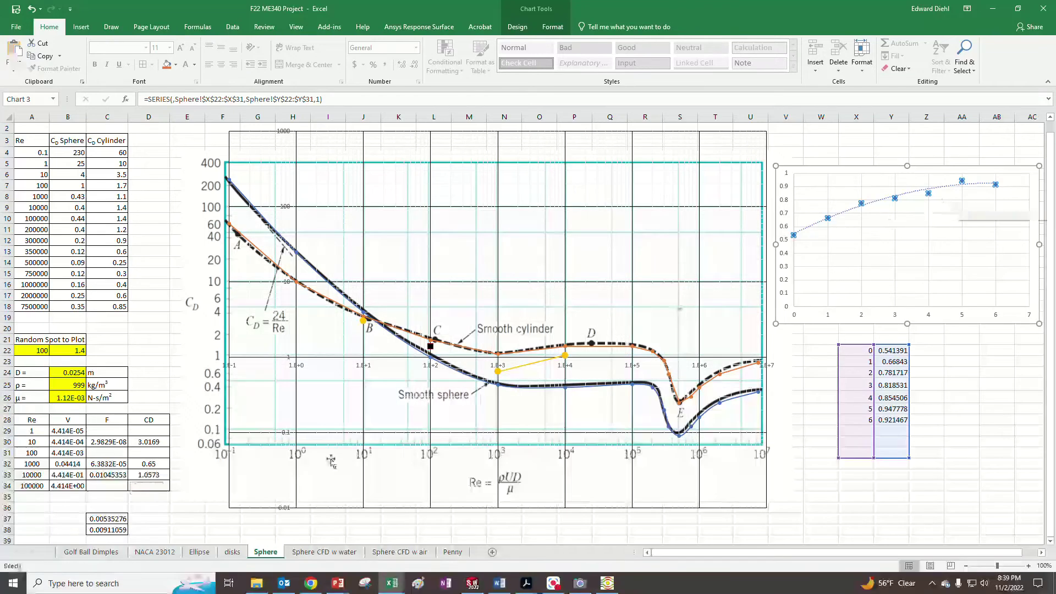
pyautogui.click(945, 431)
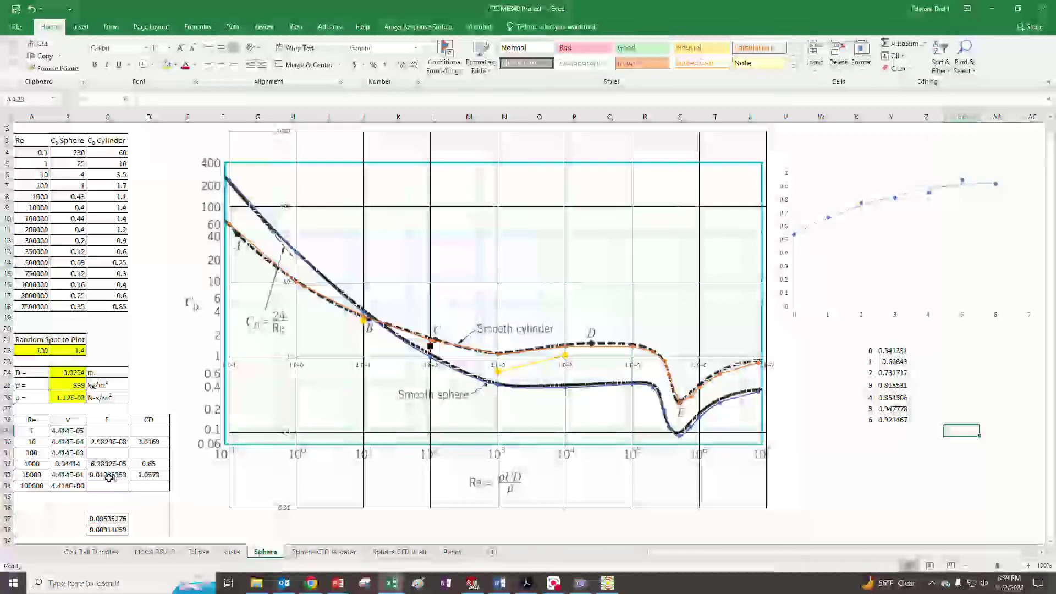
pyautogui.click(160, 475)
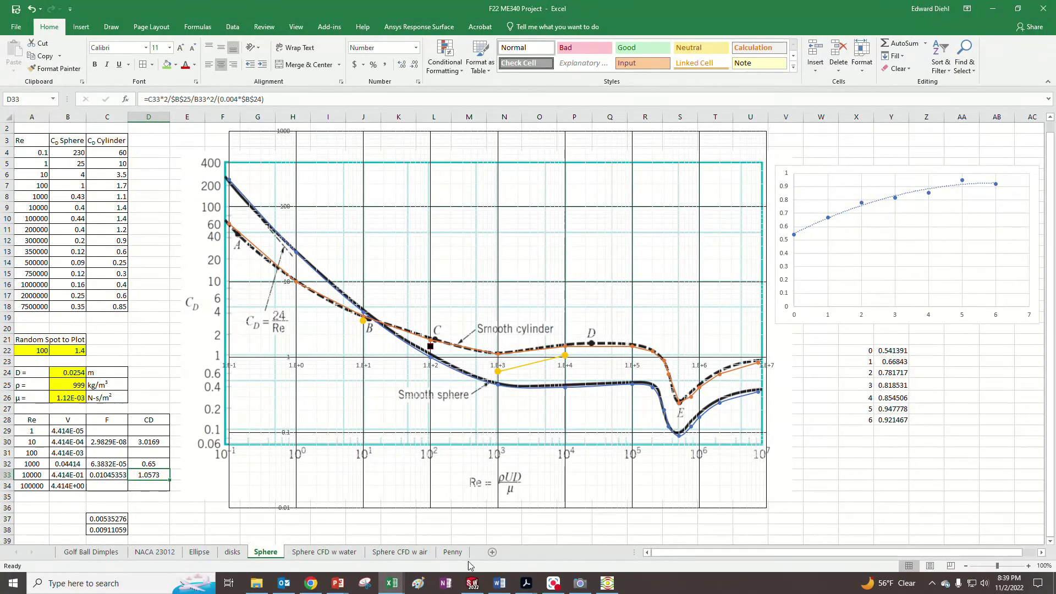
# Step: Switch to SOLIDWORKS, orient the velocity contour plot to the Front view, and capture an image of the graphics area
pyautogui.click(472, 586)
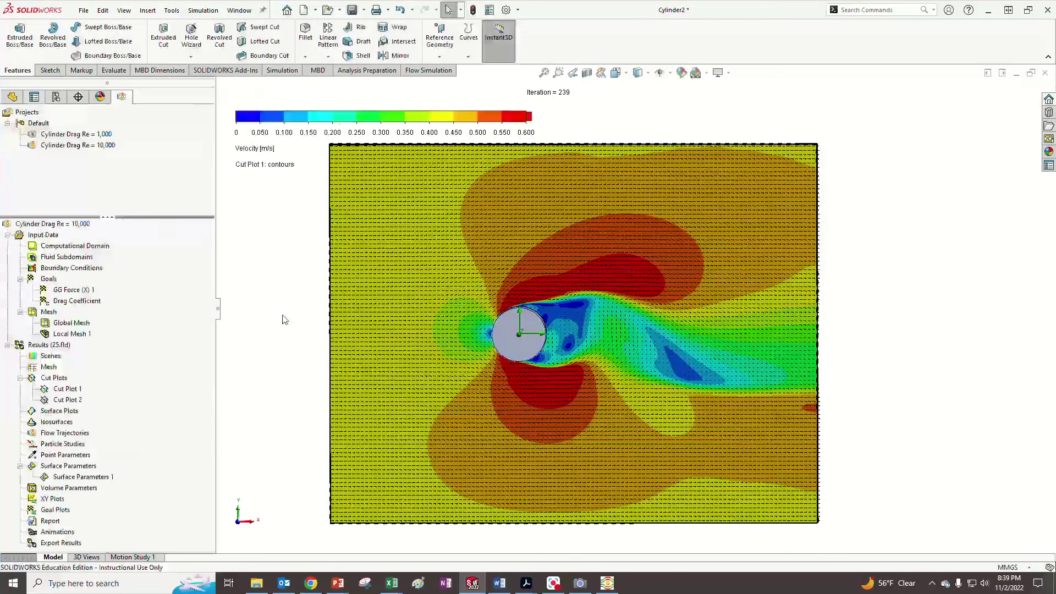
pyautogui.moveTo(273, 311); pyautogui.dragTo(311, 315, button='middle')
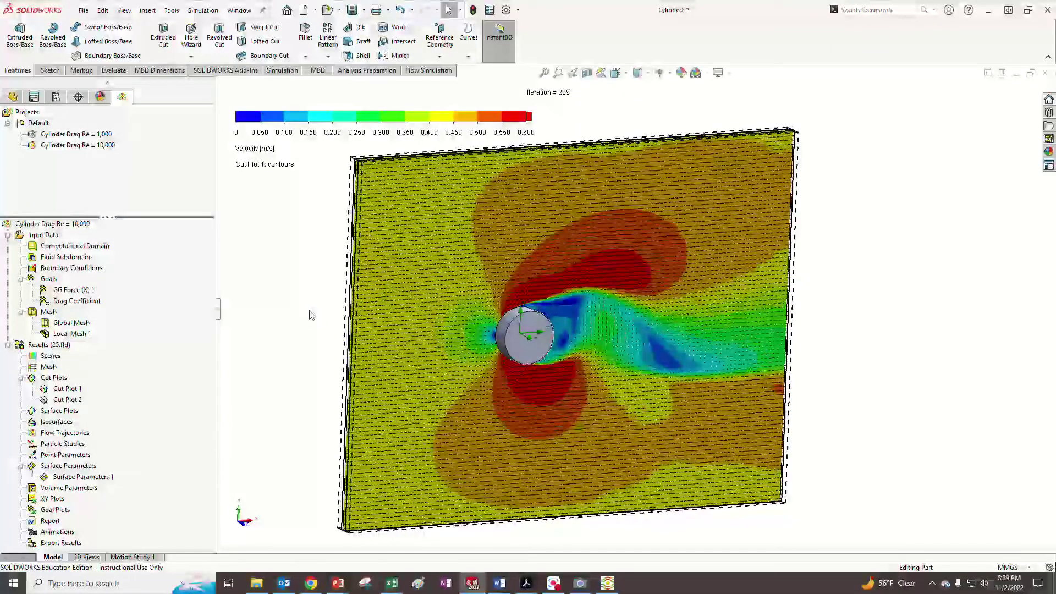
pyautogui.press('f')
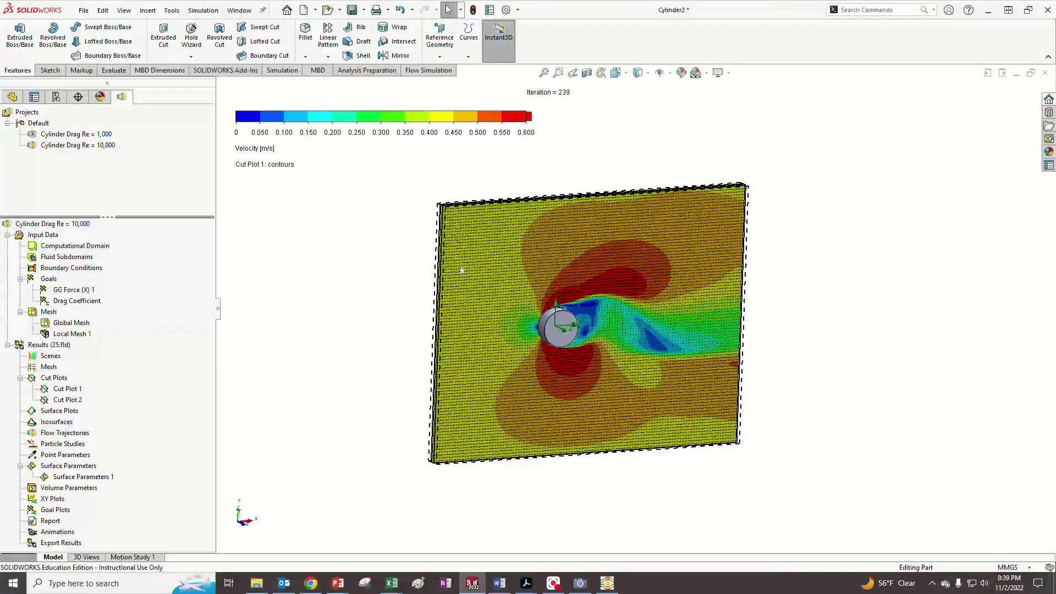
pyautogui.click(244, 527)
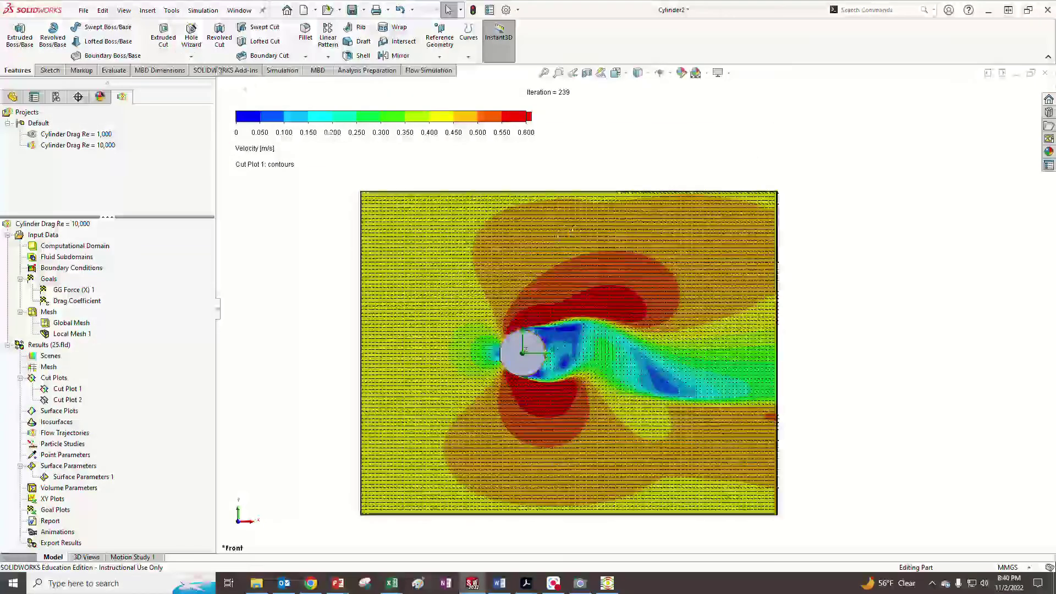
pyautogui.click(124, 10)
pyautogui.moveTo(154, 41)
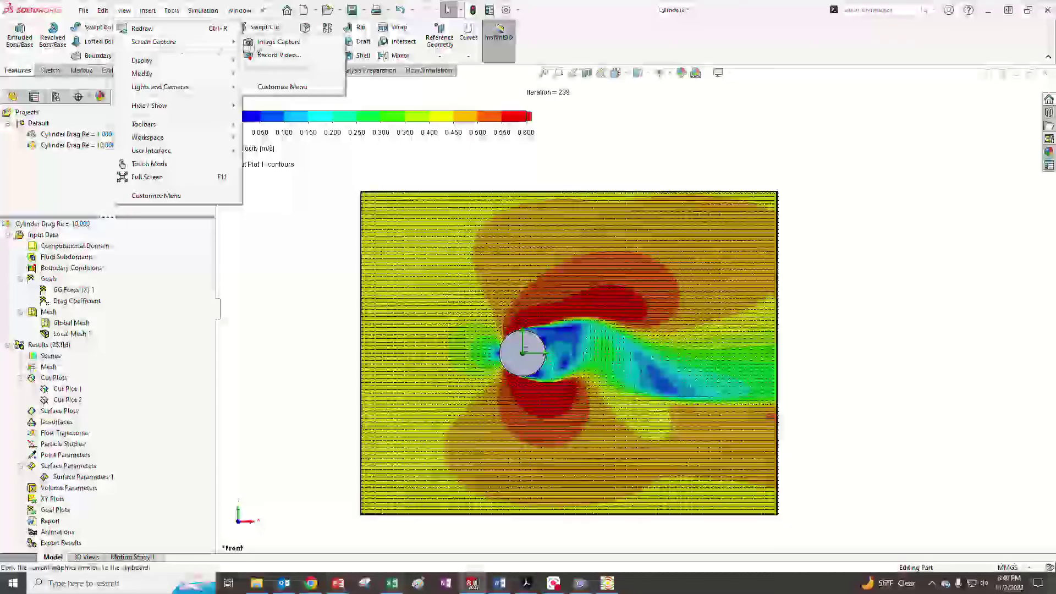
pyautogui.click(275, 42)
# Step: Switch to the Word report and paste the captured Re = 10,000 contour plot below the Figure 3 caption
pyautogui.click(580, 583)
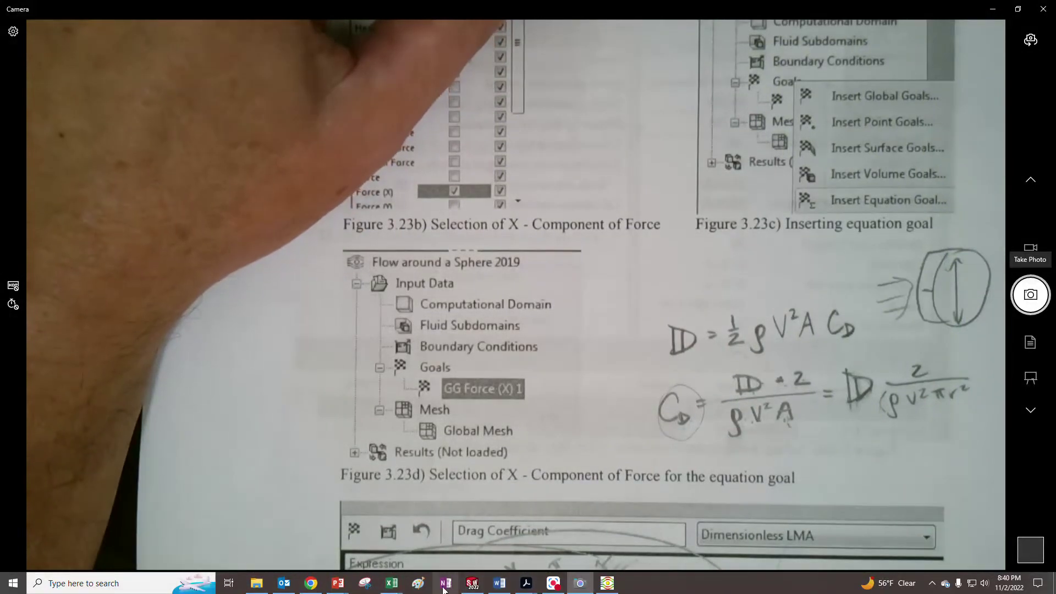
pyautogui.click(499, 583)
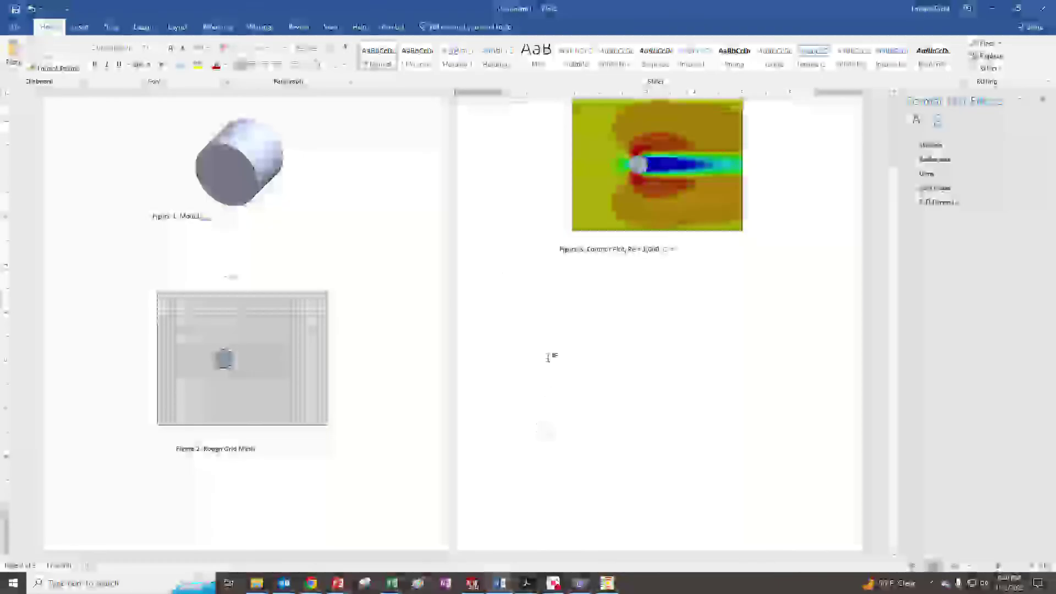
pyautogui.hotkey('ctrl', 'v')
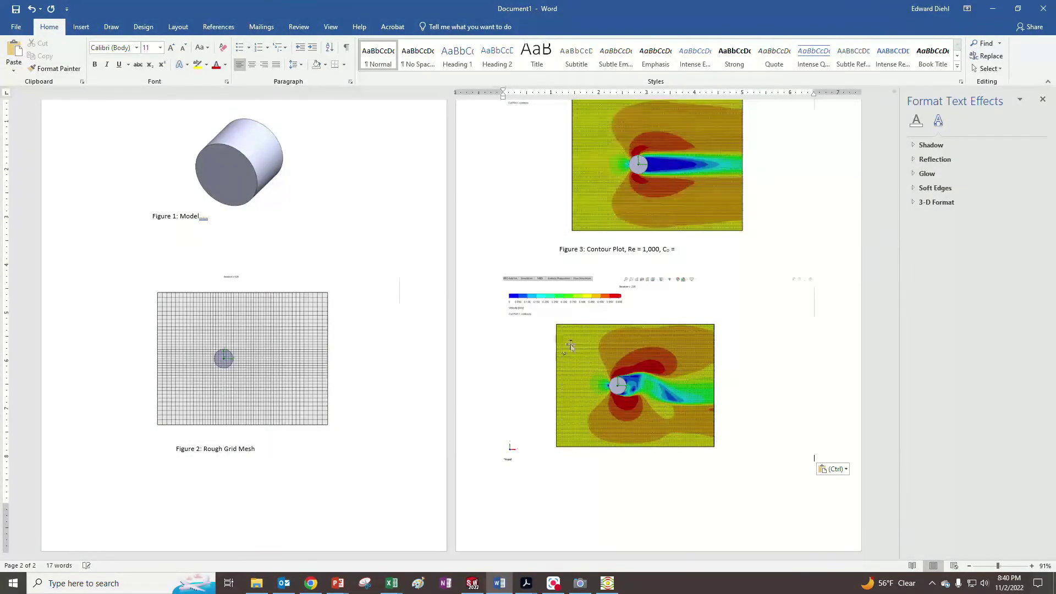
# Step: Look through the open Excel workbooks for the drag coefficient needed in the Figure 3 caption, and return to the Word report
pyautogui.click(580, 374)
pyautogui.click(590, 269)
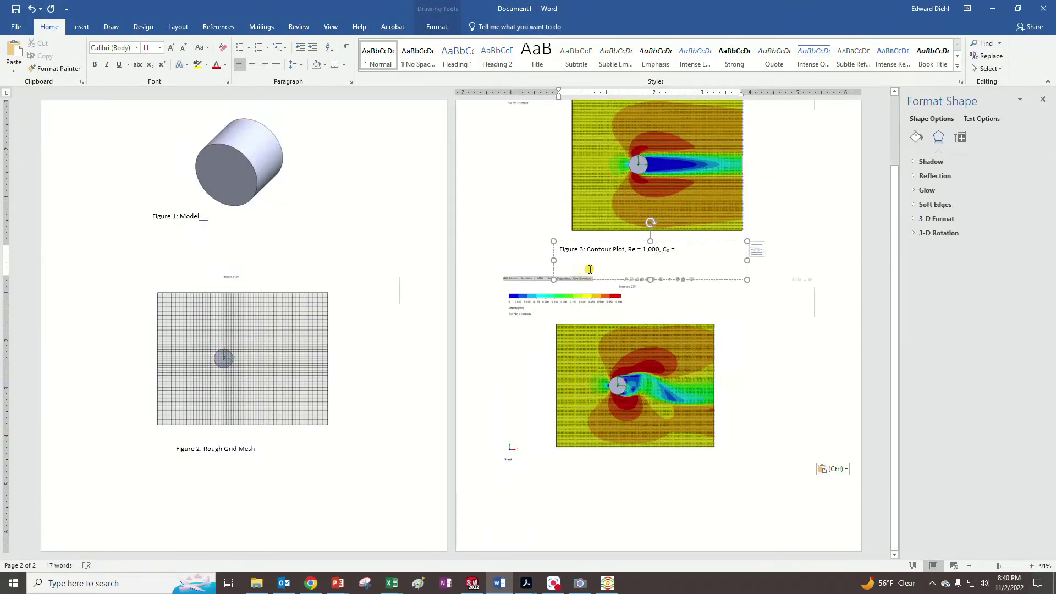
pyautogui.click(604, 243)
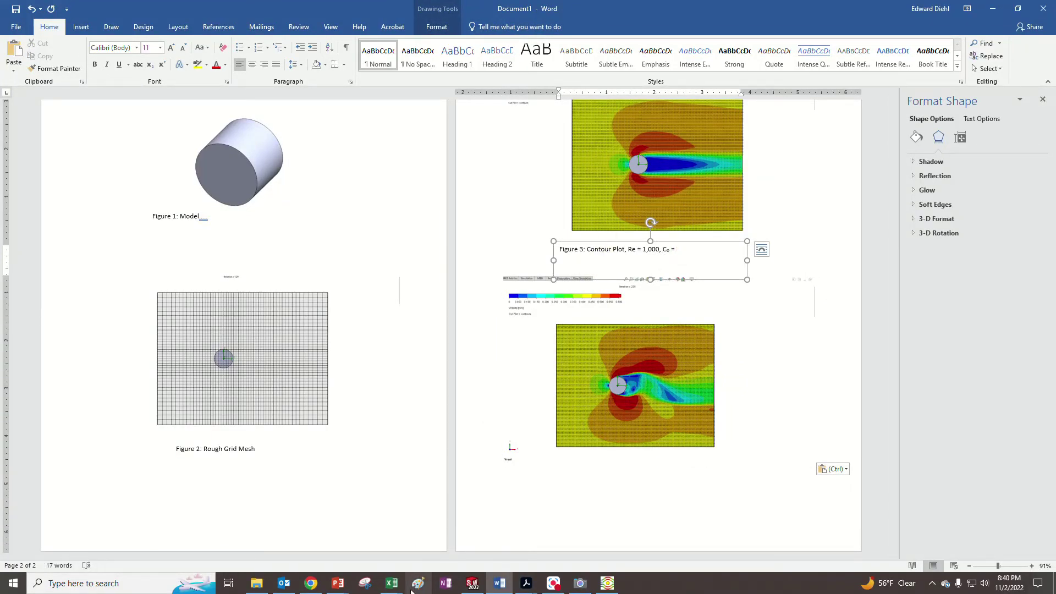
pyautogui.click(394, 587)
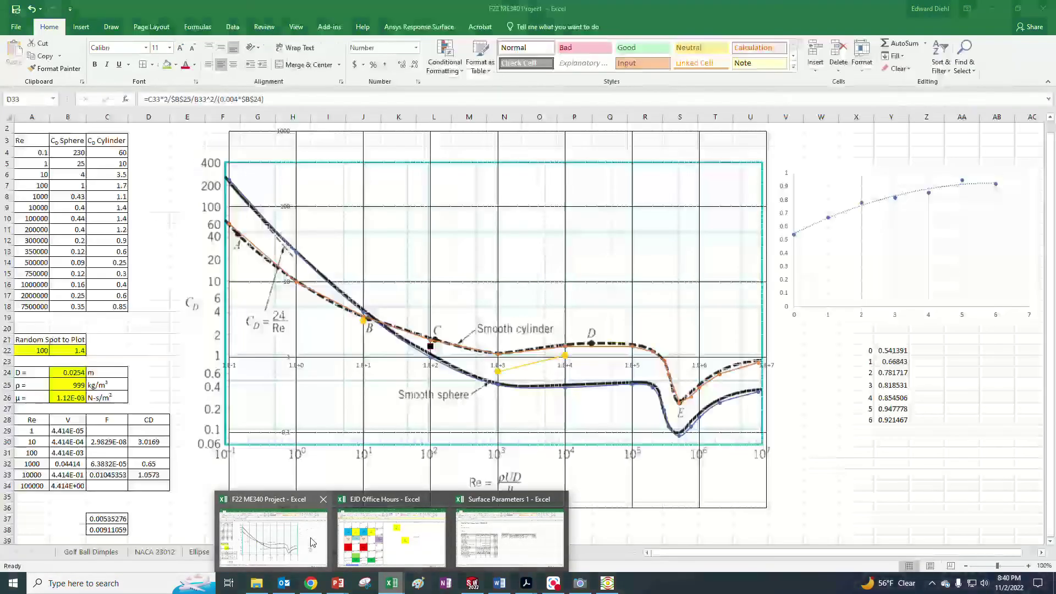
pyautogui.moveTo(367, 569)
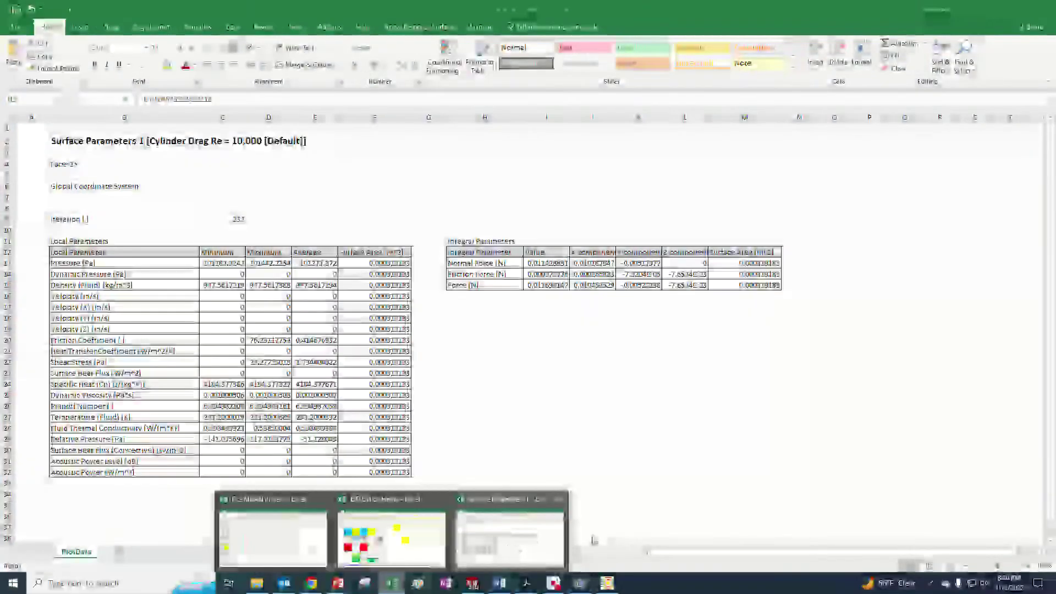
pyautogui.click(499, 585)
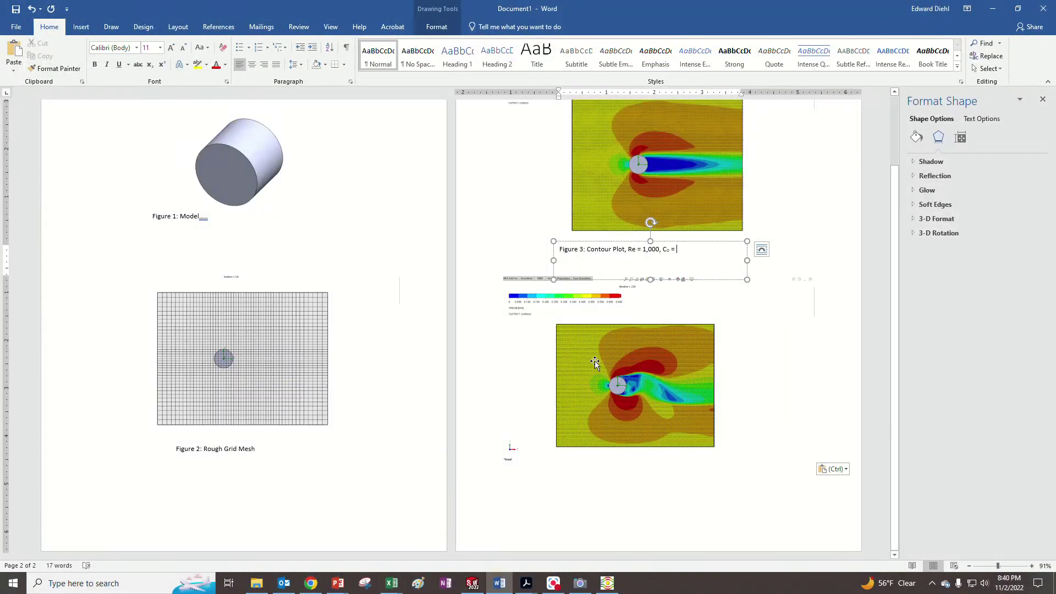
# Step: Try to duplicate the Figure 3 caption text box for the second contour plot, and undo the paste
pyautogui.click(715, 279)
pyautogui.hotkey('ctrl', 'c')
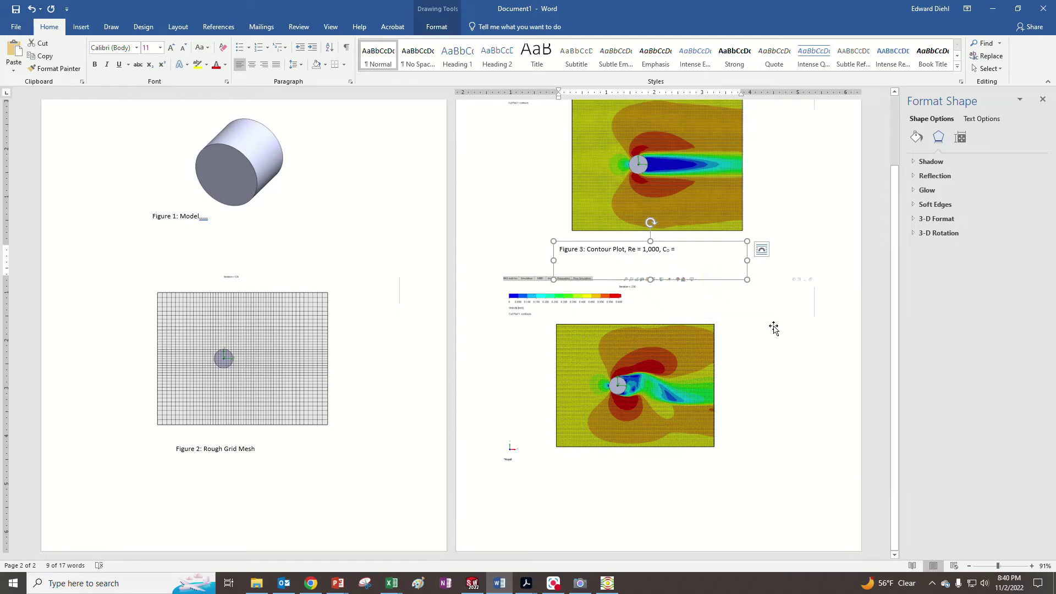
pyautogui.hotkey('ctrl', 'v')
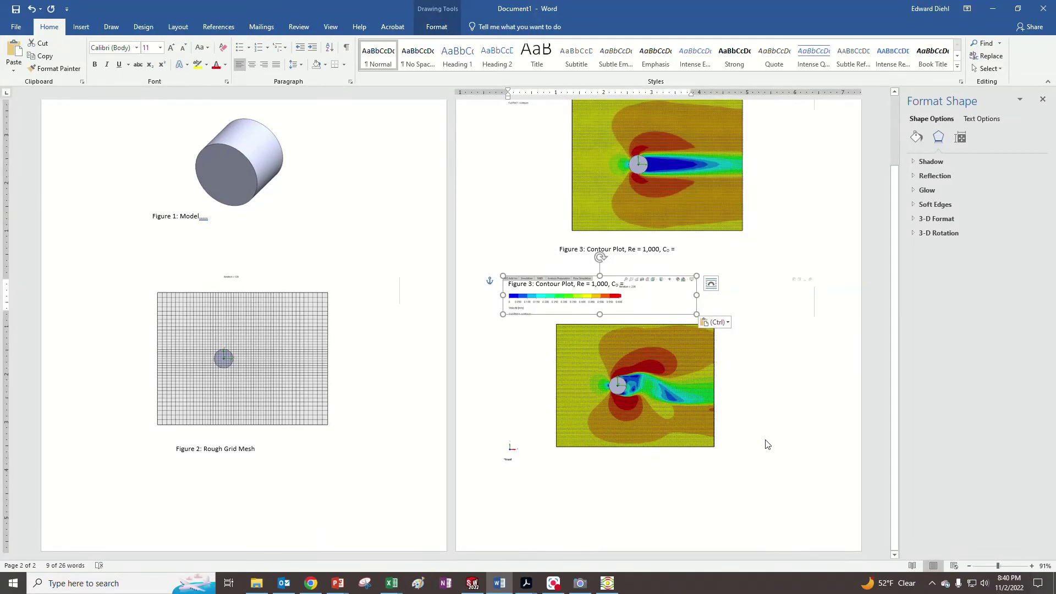
pyautogui.click(32, 10)
# Step: Crop the pasted Re = 10,000 contour plot picture in the report
pyautogui.click(644, 295)
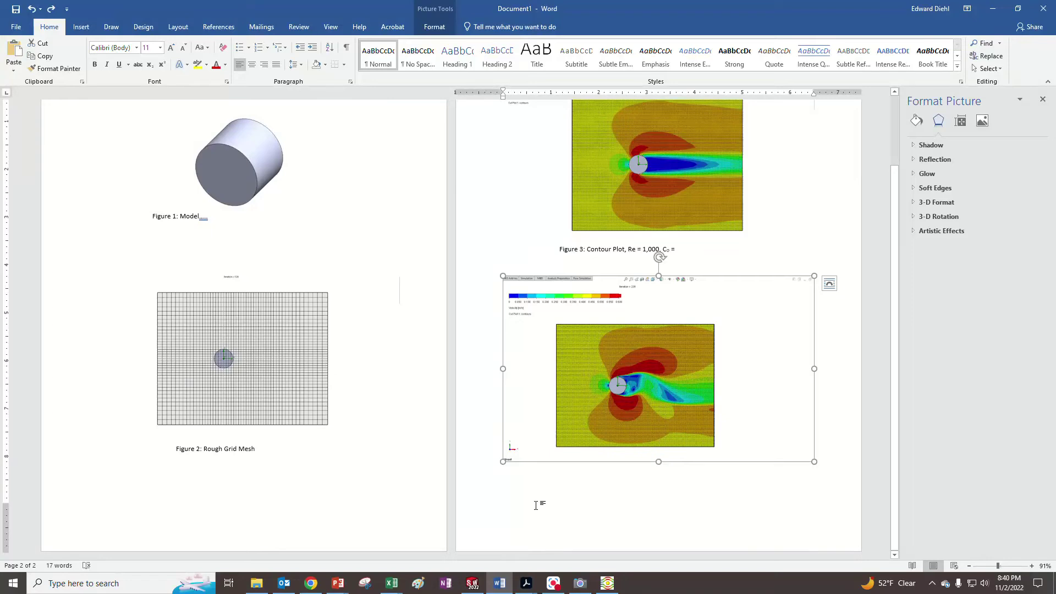
pyautogui.click(472, 584)
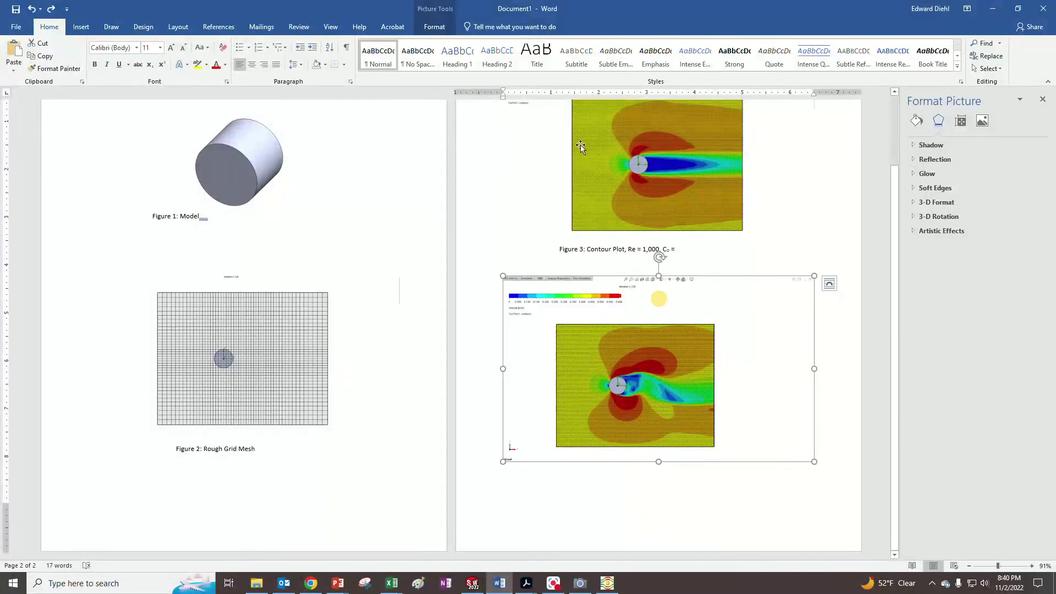
pyautogui.click(435, 26)
pyautogui.click(950, 51)
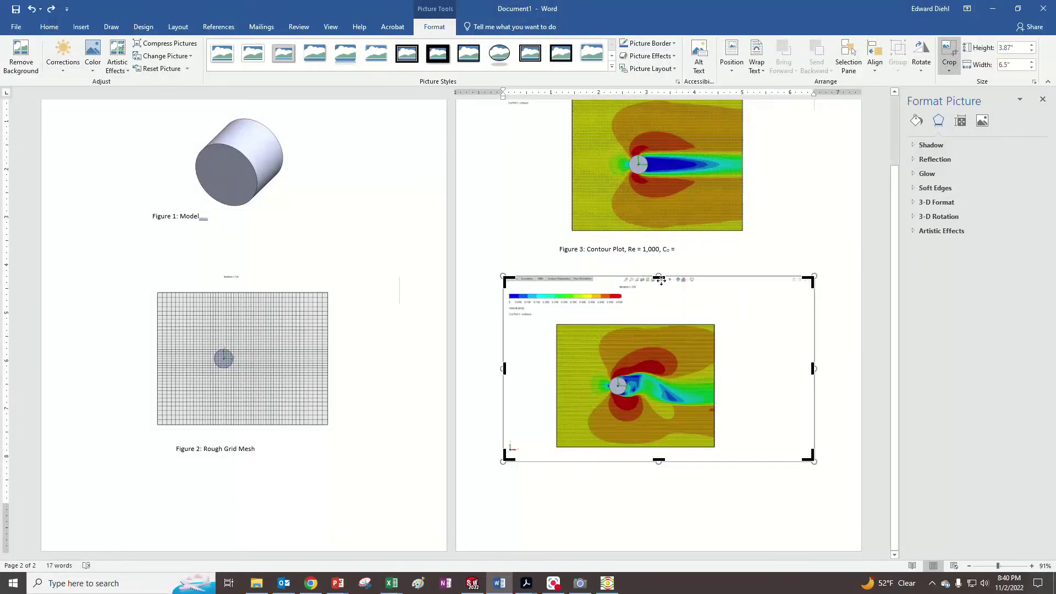